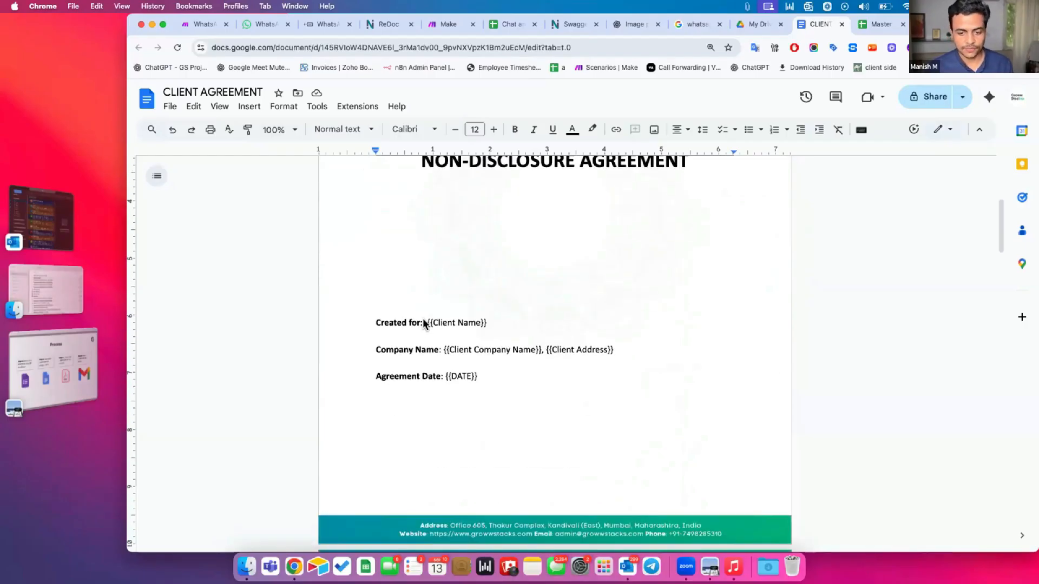
Remove the extra space before {{Client Name}} on the Created for line
left_click(424, 323)
key("BackSpace")
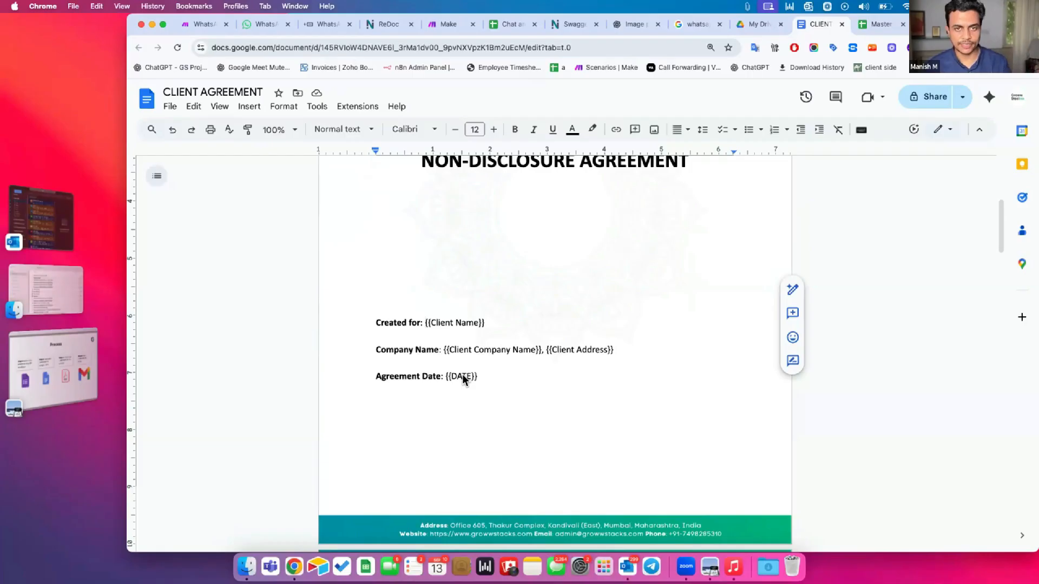
scroll(463, 375, "down", 10)
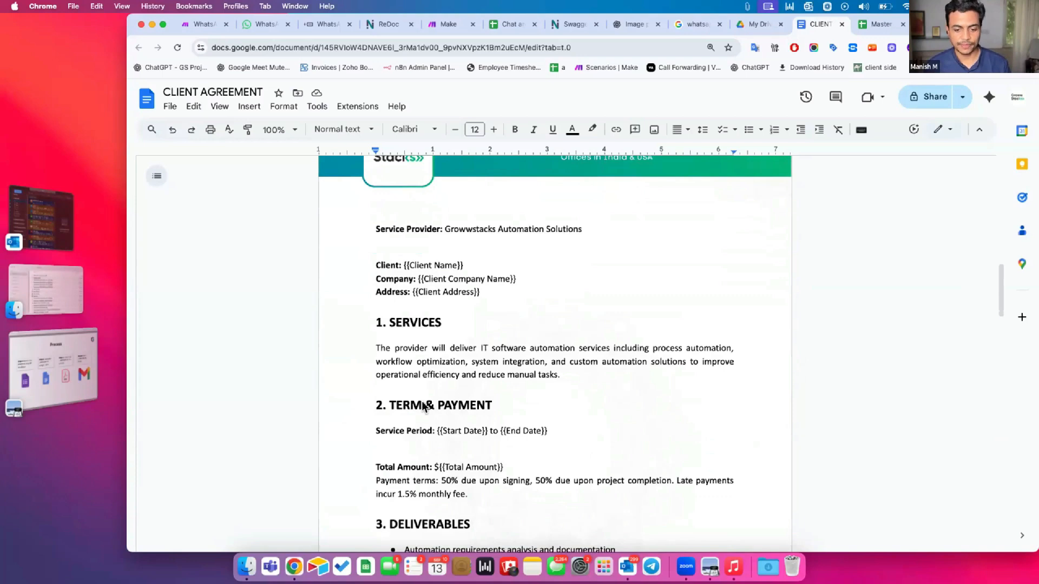
scroll(421, 401, "down", 3)
Review the End Date, Total Amount and other placeholders throughout the four-page template
left_click_drag(447, 313, 475, 315)
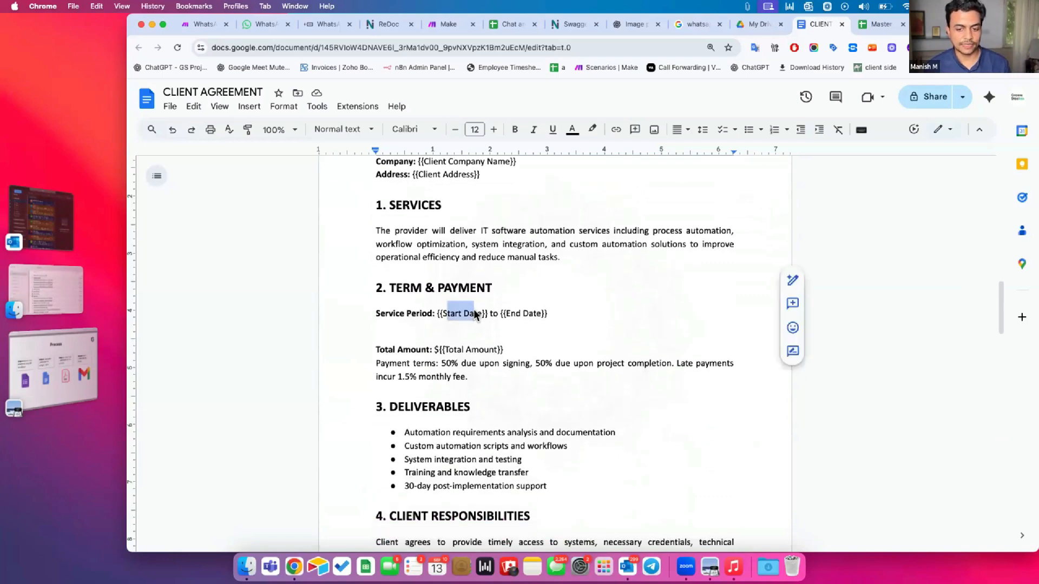
left_click_drag(544, 313, 511, 313)
left_click_drag(433, 350, 482, 354)
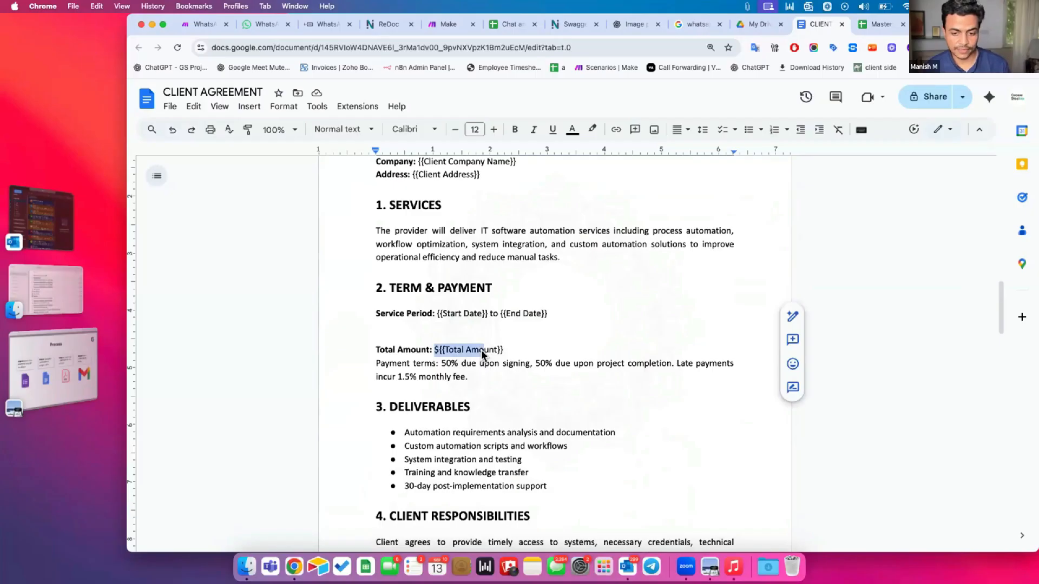
scroll(482, 353, "down", 5)
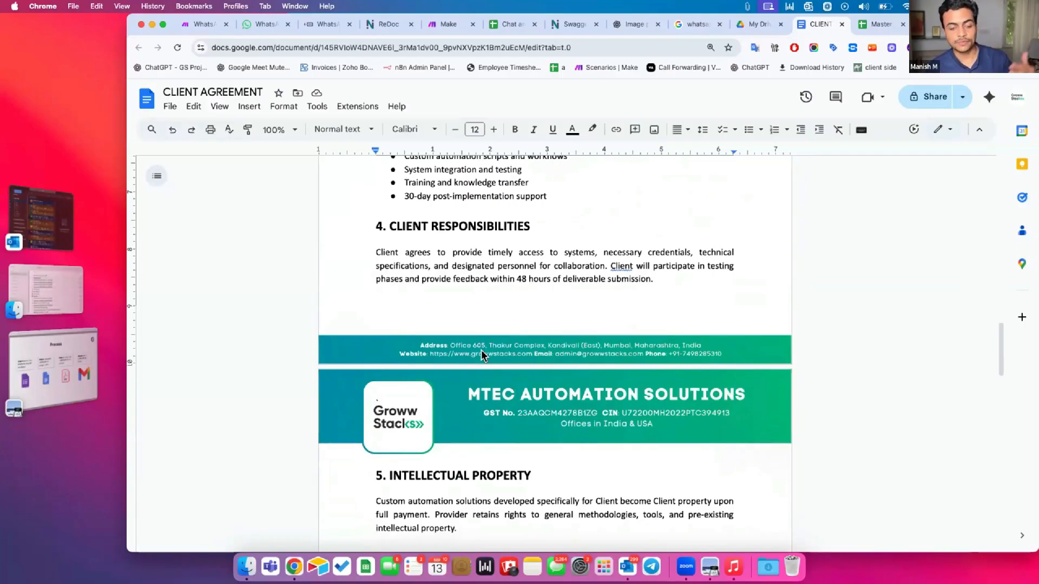
scroll(481, 349, "down", 5)
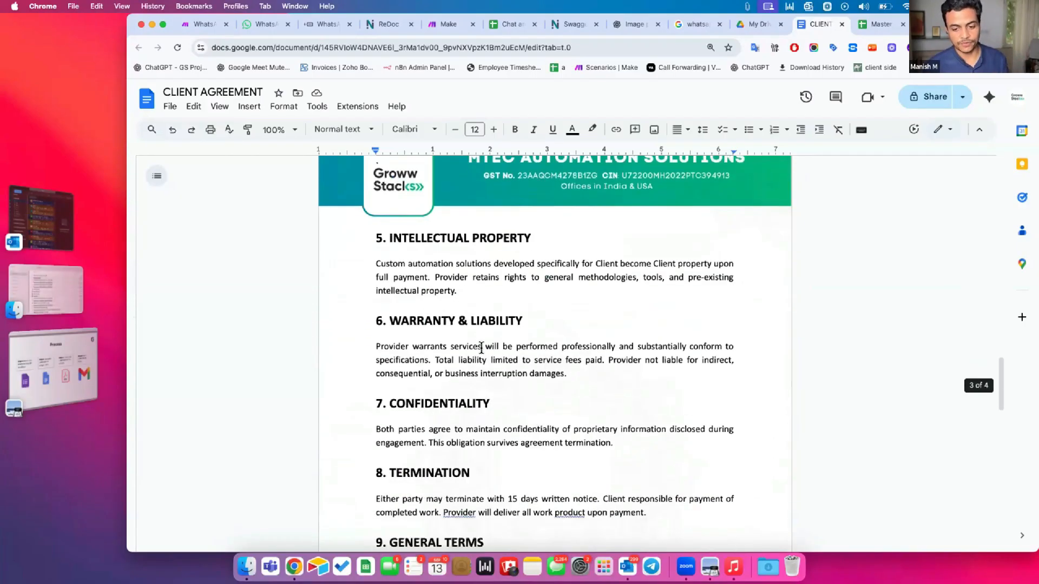
scroll(482, 348, "down", 4)
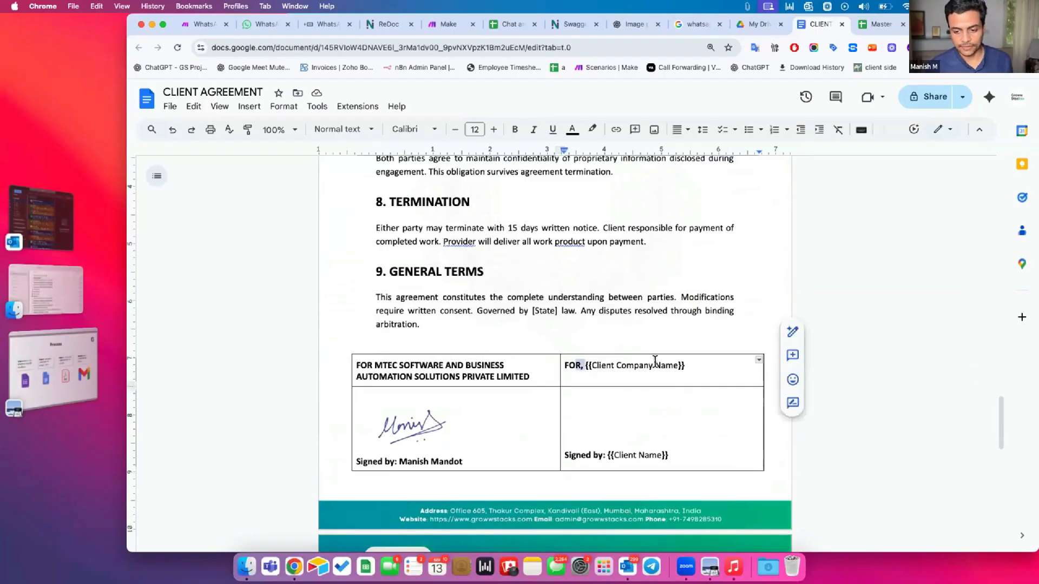
left_click_drag(661, 365, 576, 365)
scroll(625, 455, "down", 5)
scroll(622, 450, "up", 9)
scroll(622, 449, "up", 20)
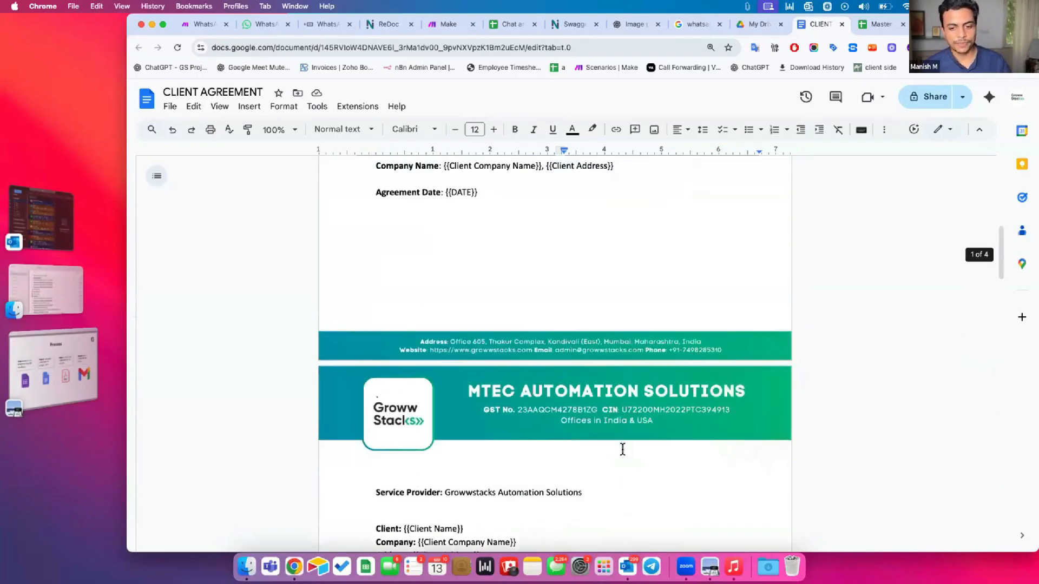
scroll(623, 450, "up", 2)
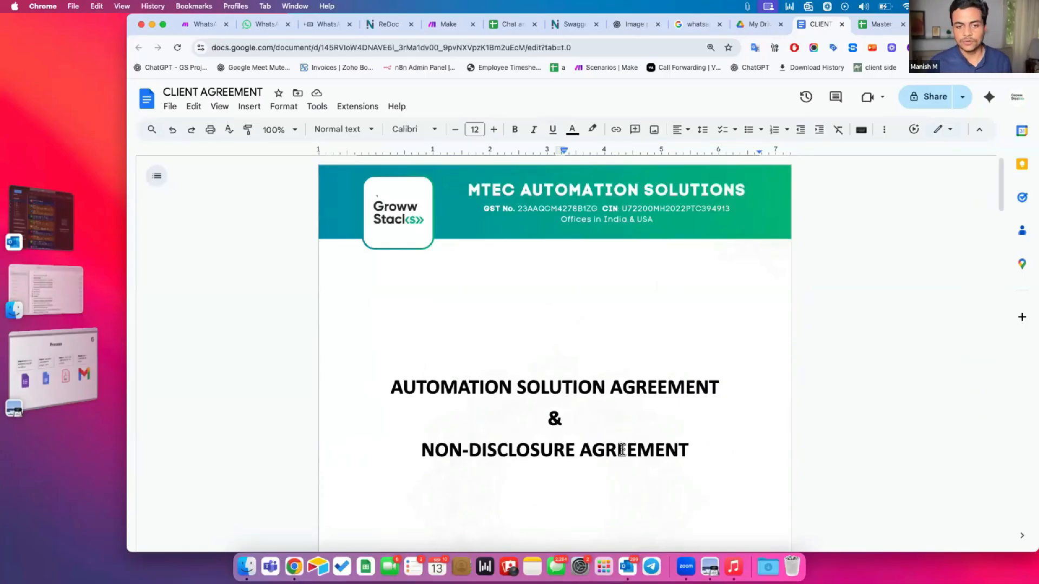
Scroll back to the Created for line and select the {{Client Name}} placeholder
scroll(622, 450, "down", 10)
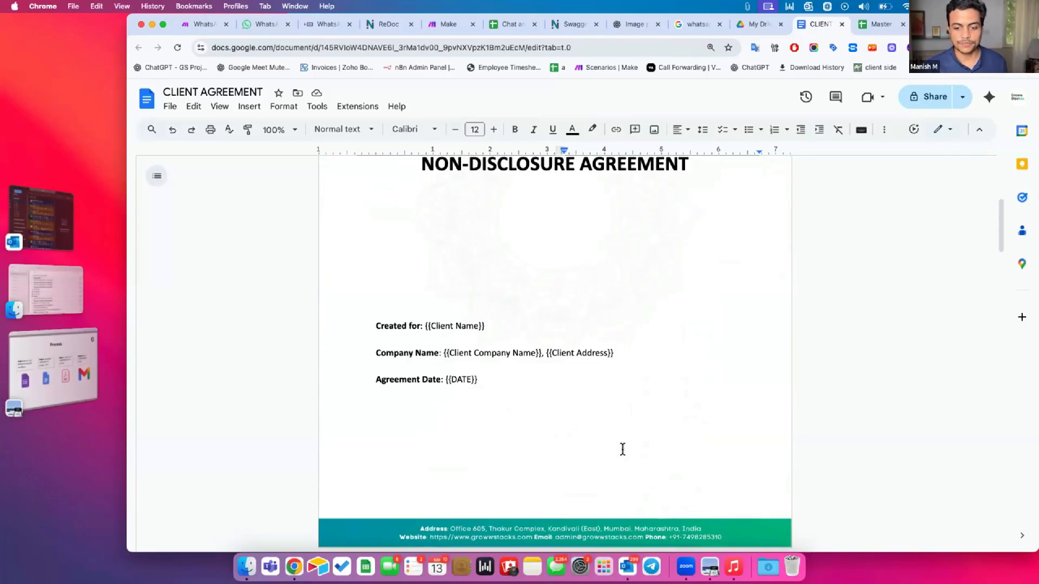
scroll(623, 450, "up", 3)
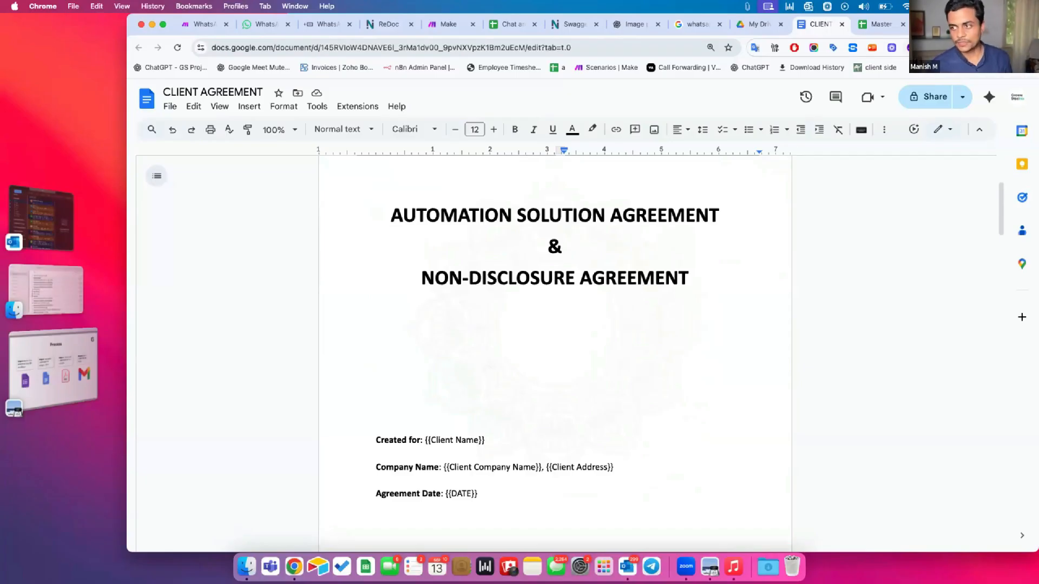
scroll(507, 322, "up", 4)
scroll(550, 367, "down", 6)
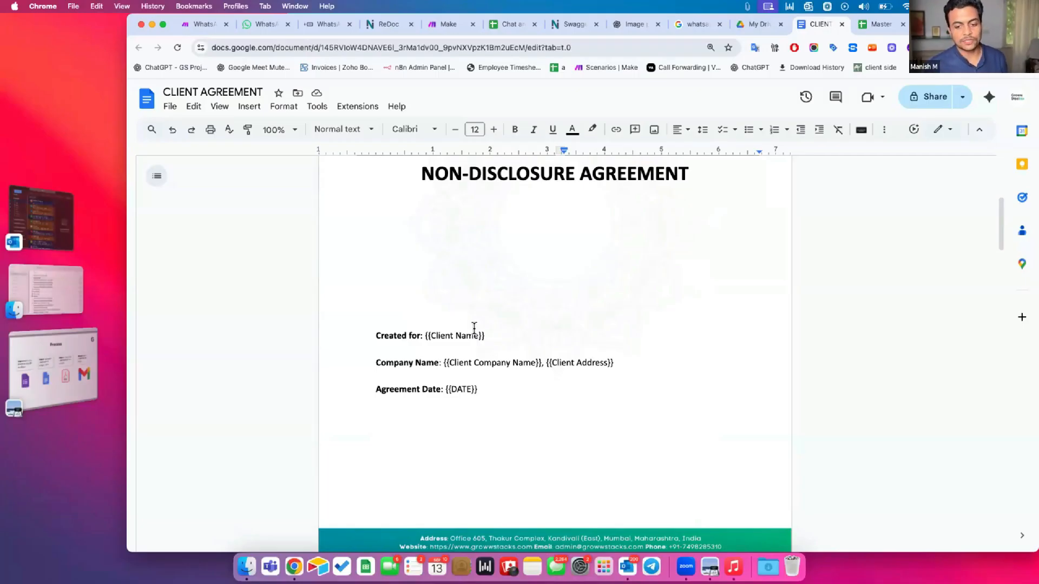
left_click_drag(491, 331, 424, 335)
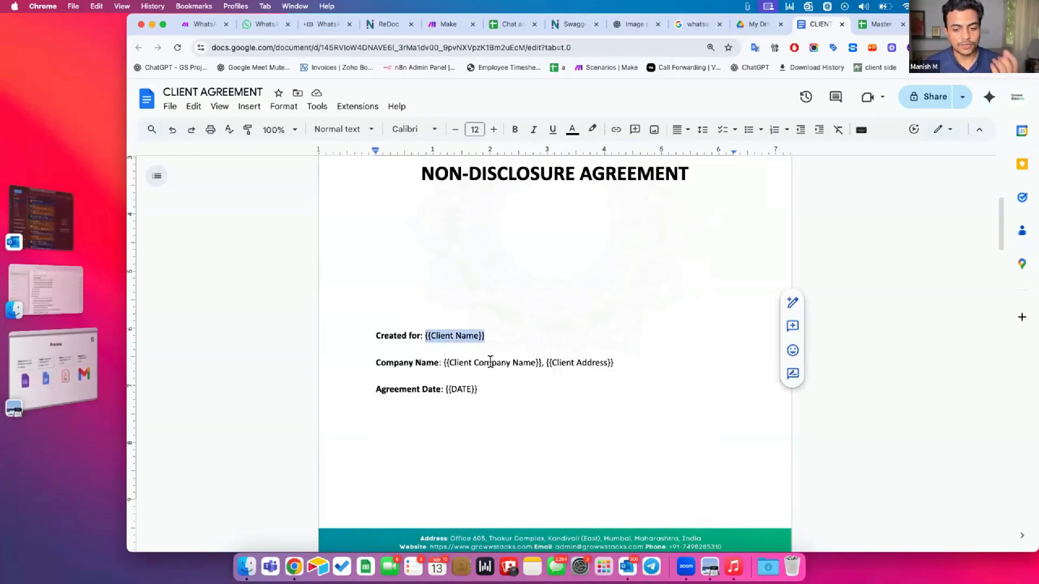
Zoom the document to 200% and select the braces around the name placeholders
left_click(277, 131)
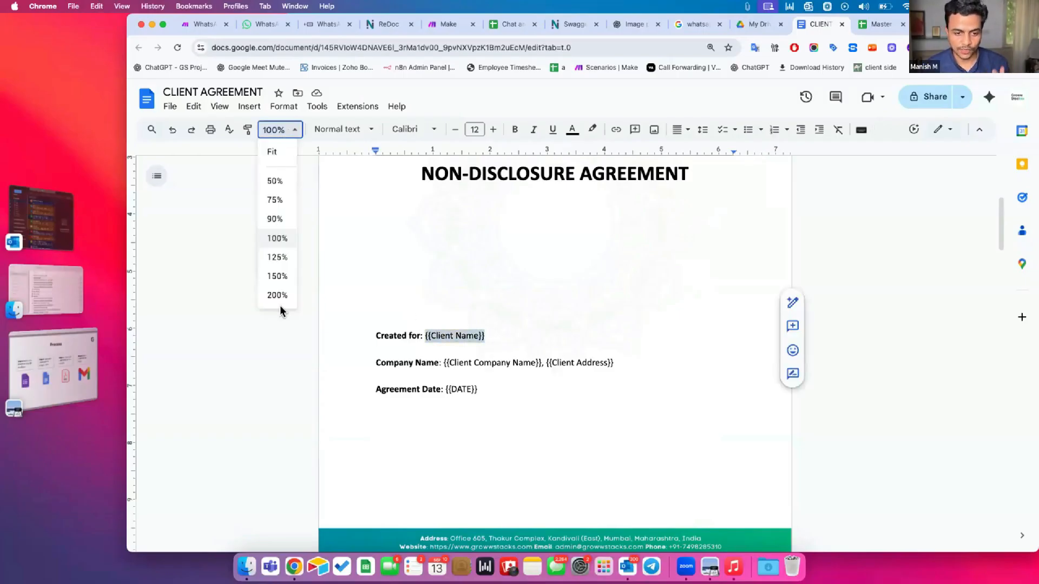
left_click(277, 295)
scroll(395, 364, "down", 4)
left_click(415, 307)
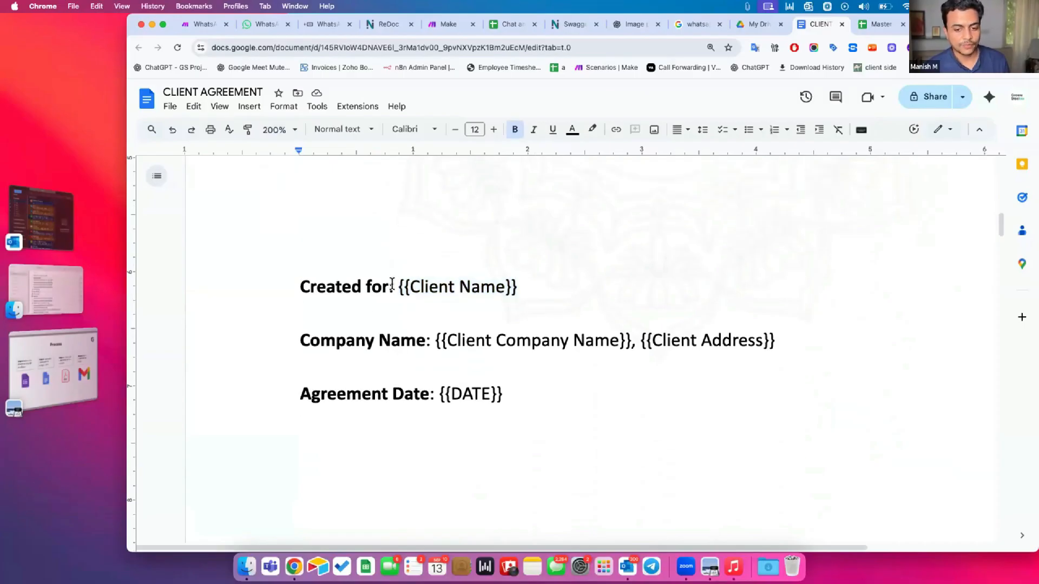
left_click_drag(400, 284, 411, 284)
left_click_drag(506, 279, 522, 279)
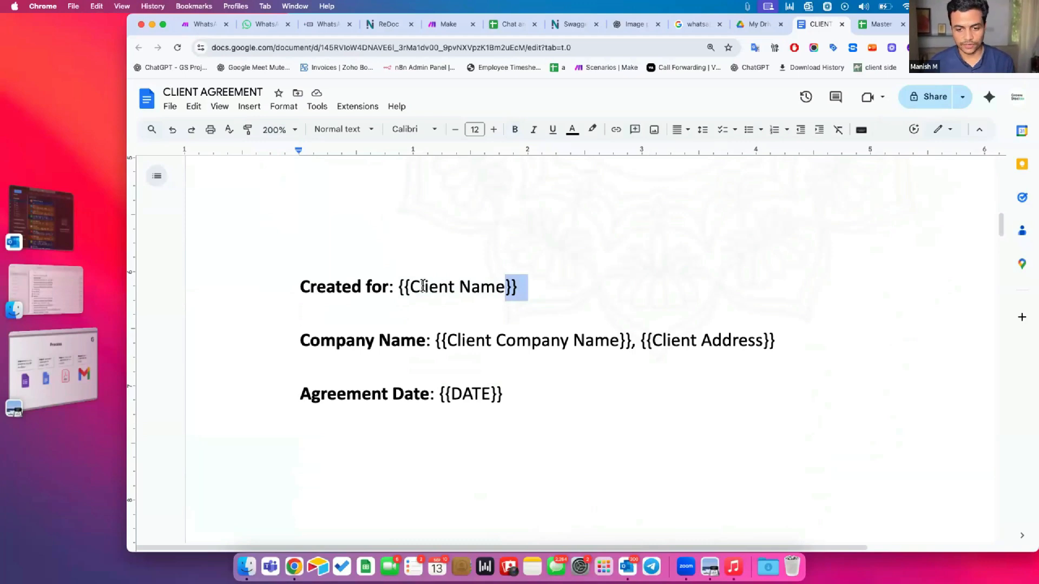
left_click_drag(410, 286, 505, 286)
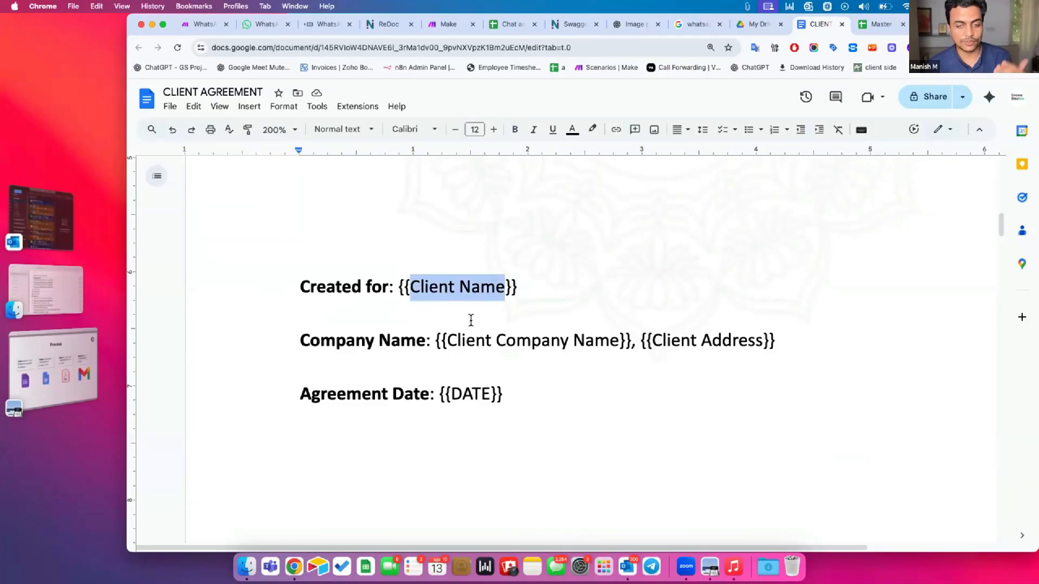
double_click(403, 286)
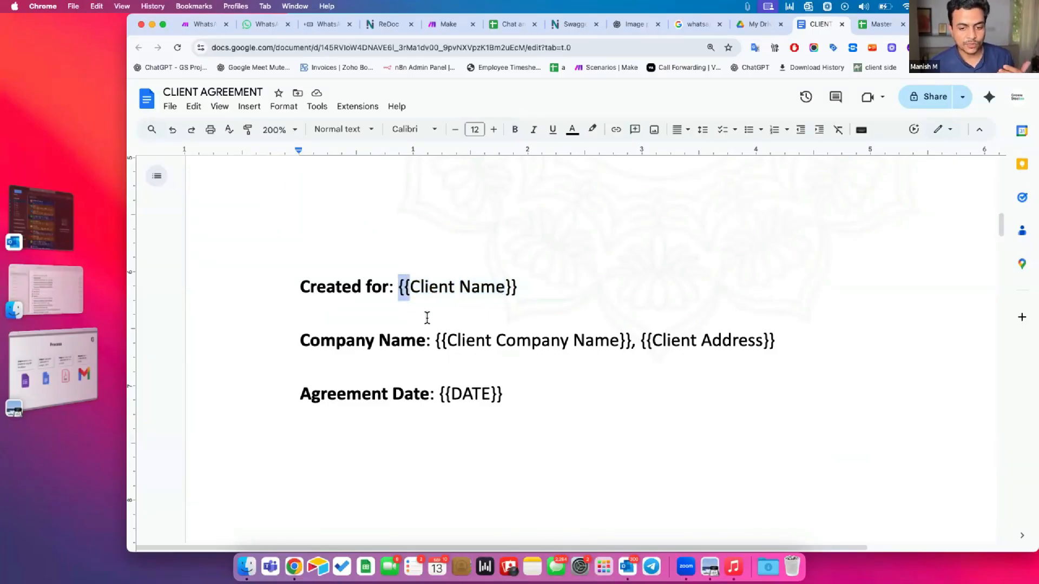
double_click(436, 338)
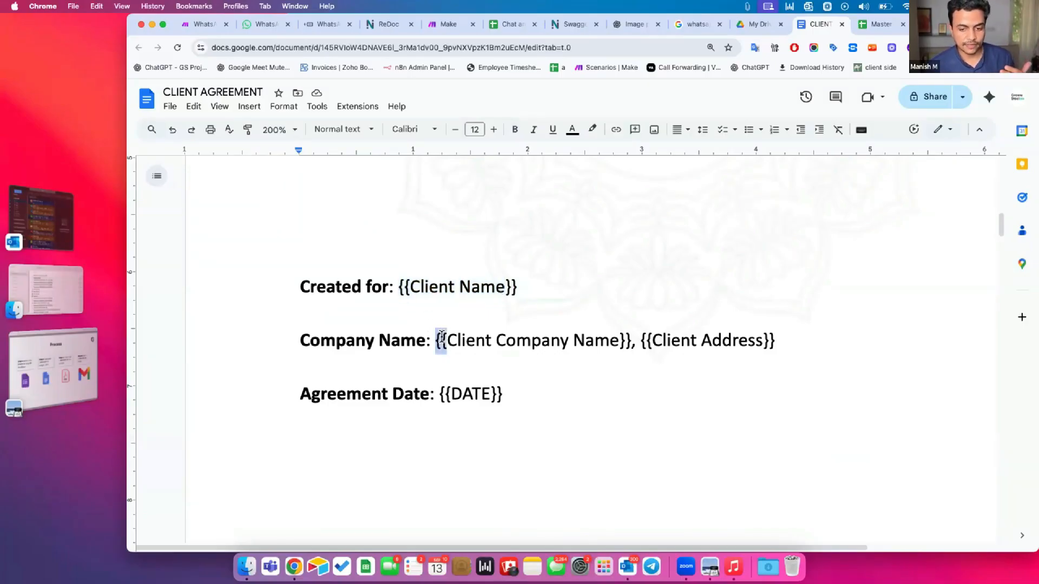
Retype one opening and one closing brace around {{Client Company Name}}
left_click(623, 336)
key("BackSpace")
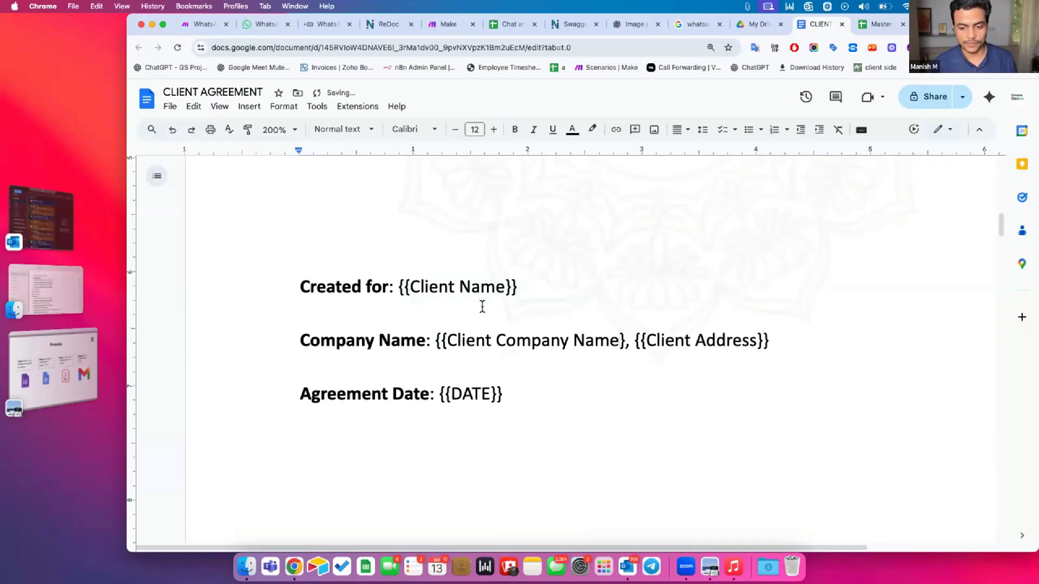
left_click(443, 333)
key("BackSpace")
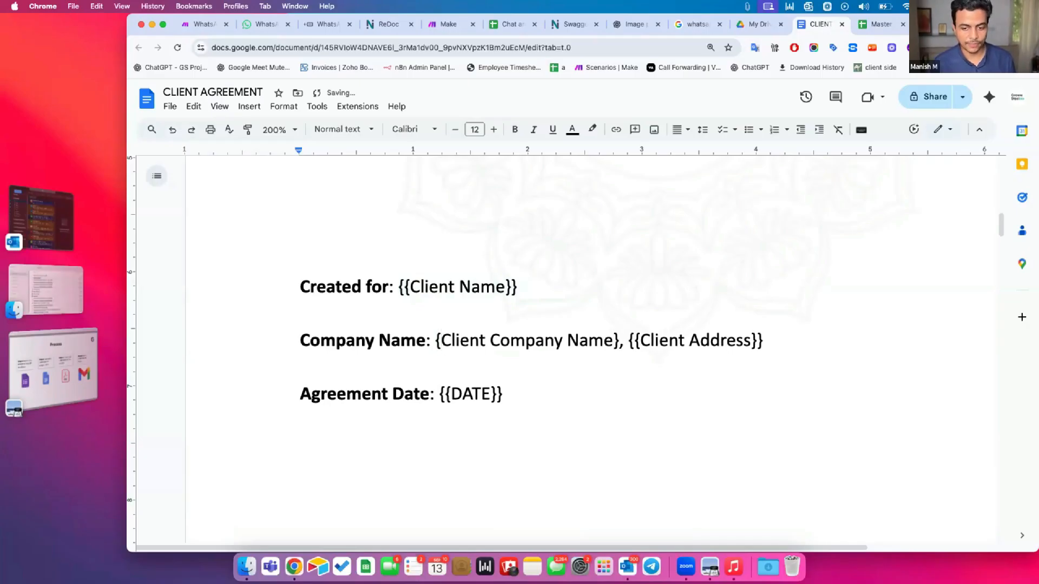
type("{")
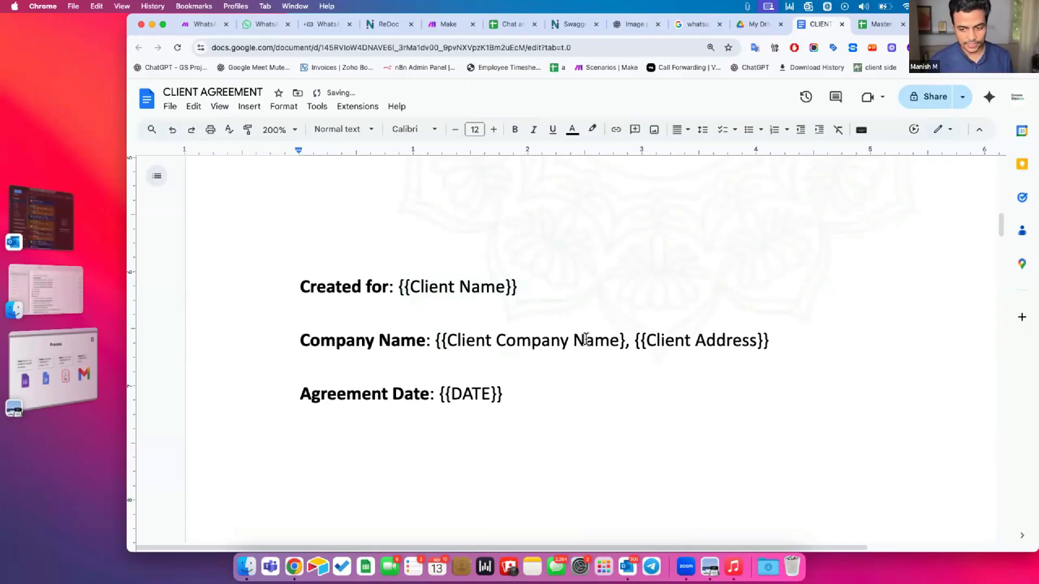
key("alt+Right")
key("alt+Right")
key("alt+Right")
type("}")
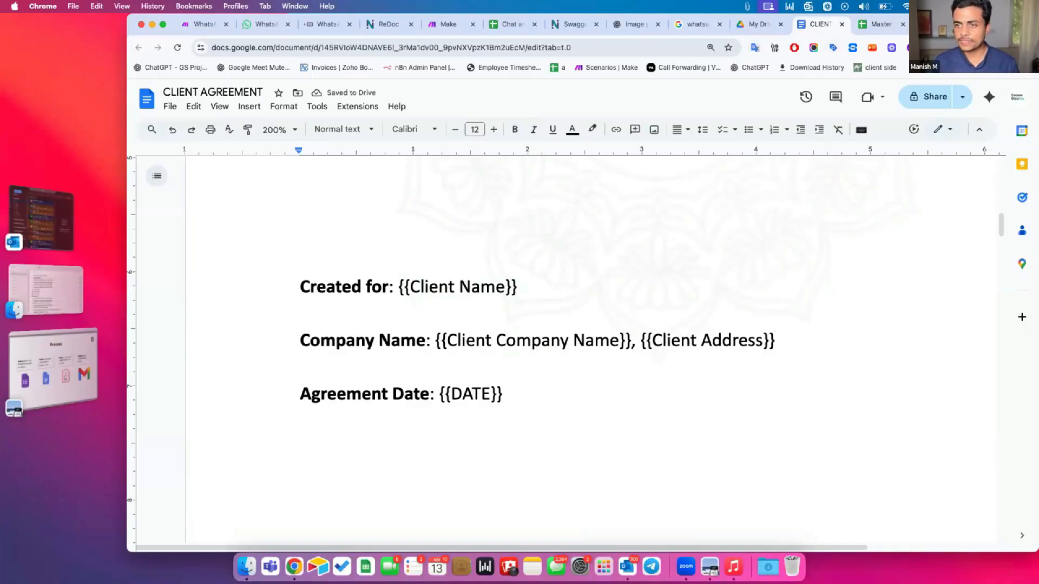
key("super+t")
Go to sheets.google.com and open the Contract Creator Master spreadsheet
type("sheet")
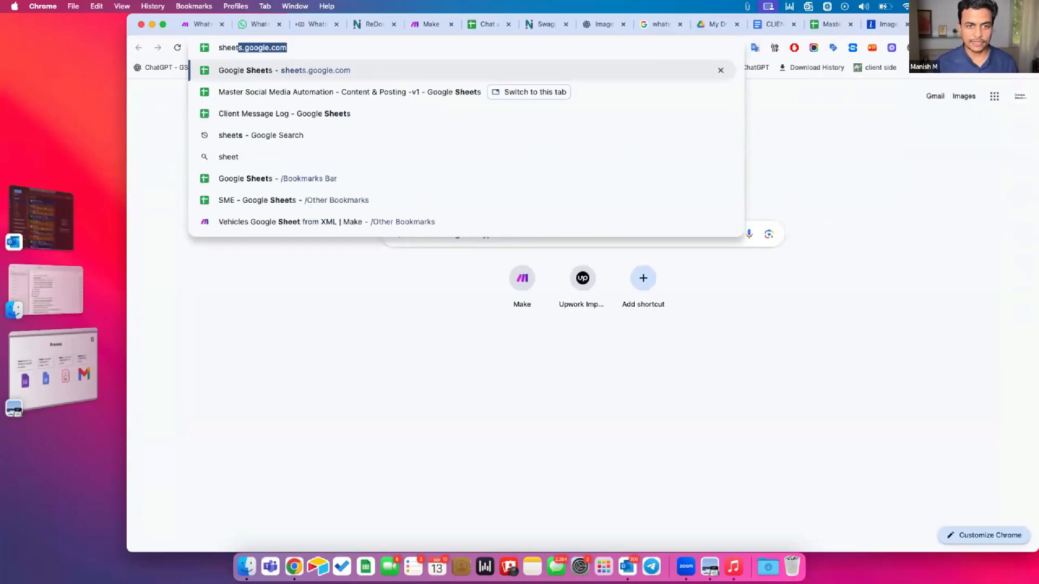
key("Return")
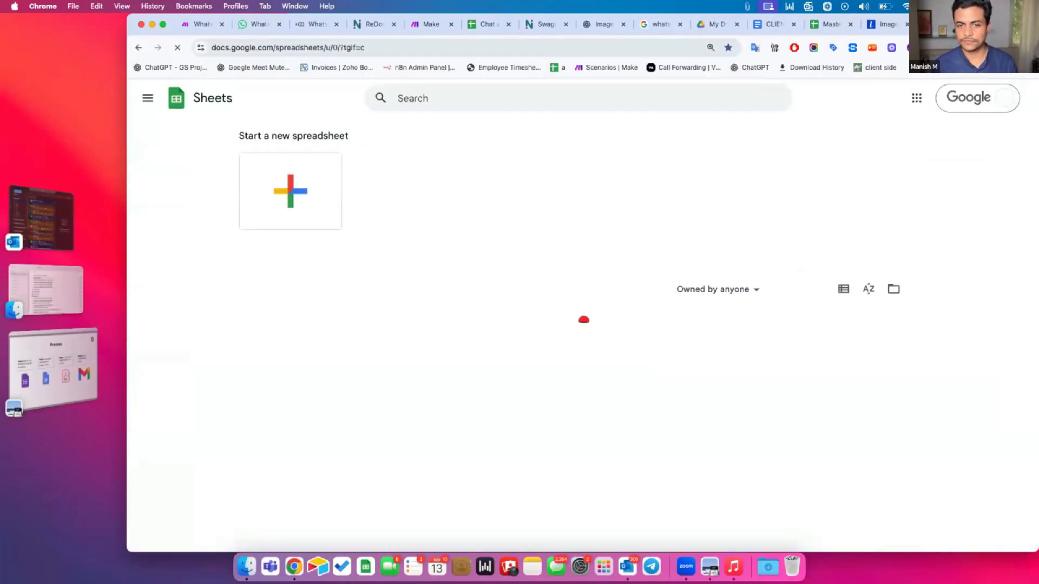
left_click(291, 185)
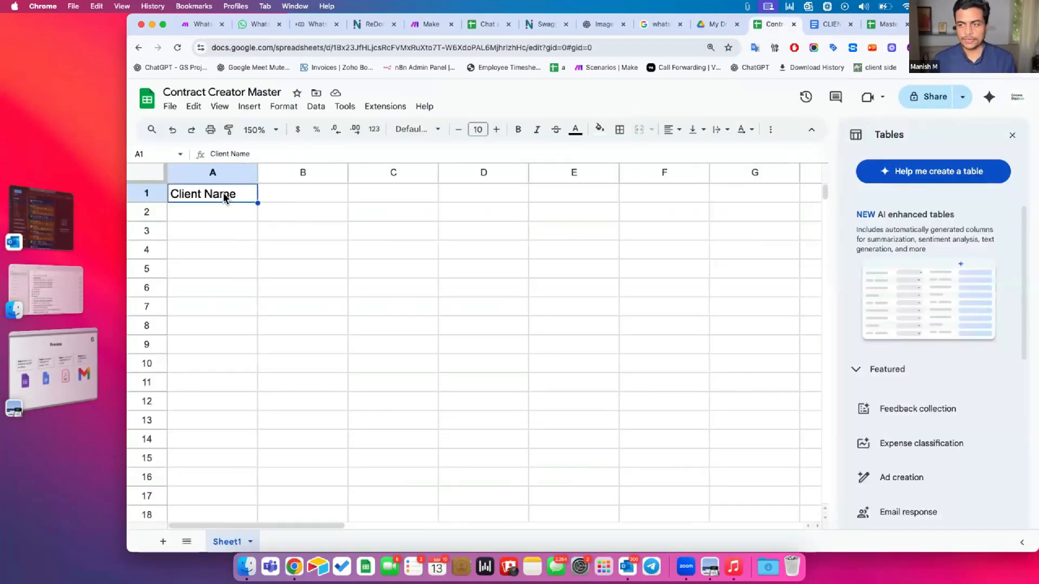
key("ctrl+Tab")
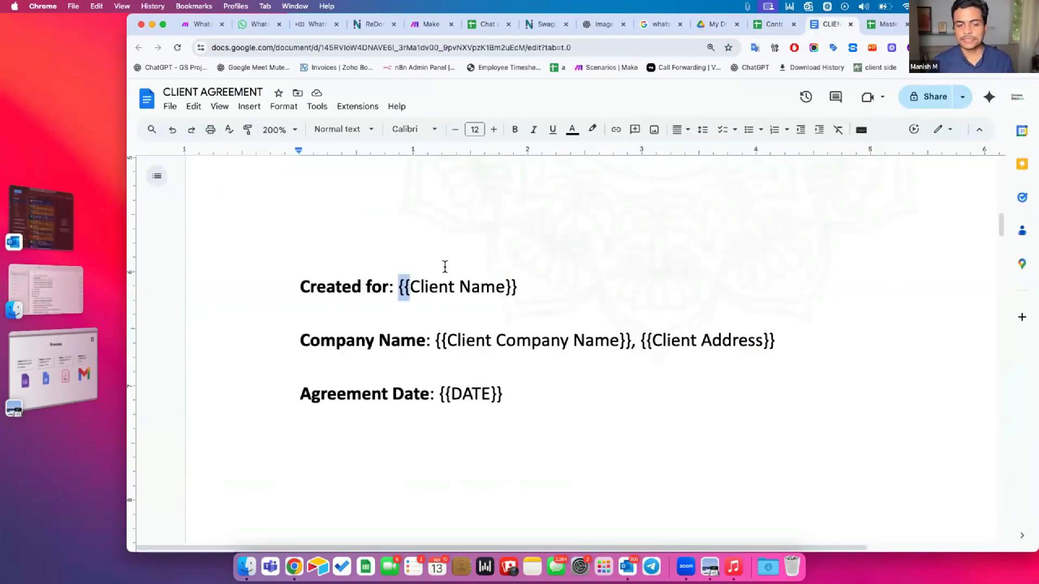
key("ctrl+shift+Tab")
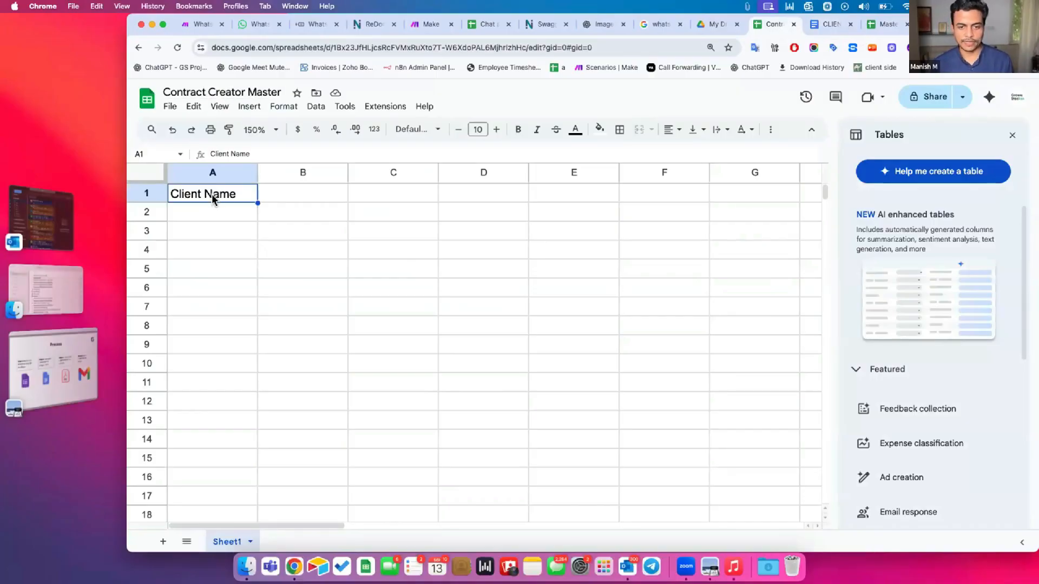
Select the empty cells A2:A13 under the Client Name header, then return to A1
left_click_drag(212, 212, 212, 287)
left_click_drag(213, 413, 212, 413)
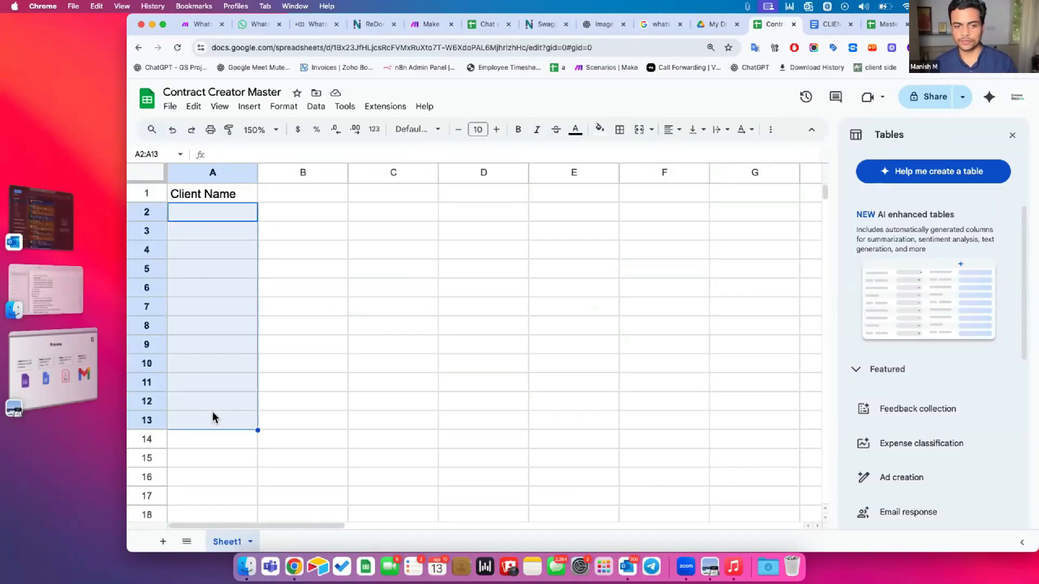
left_click(216, 194)
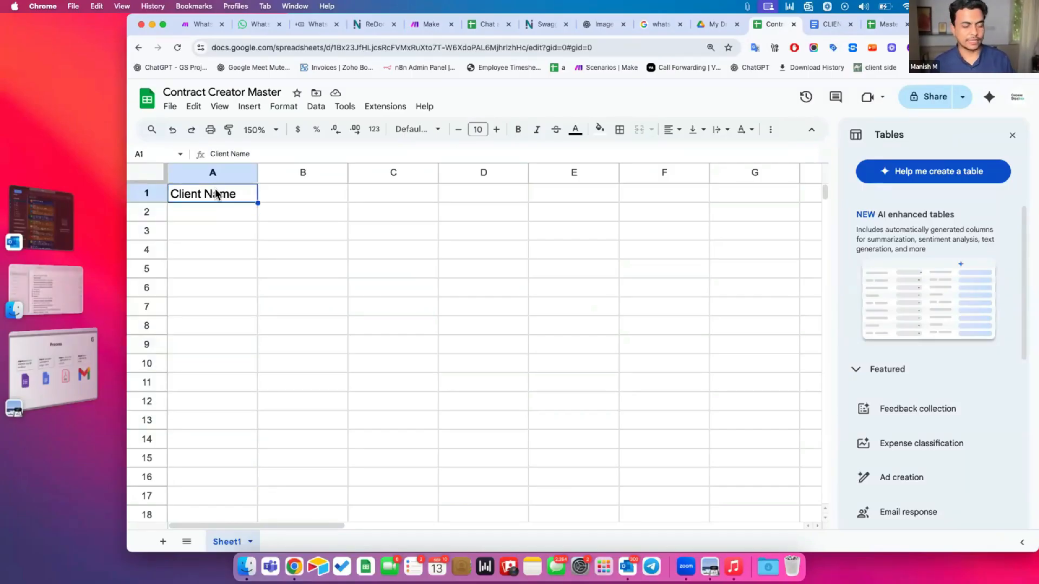
key("ctrl+Tab")
Select the {{Client Name}} placeholders on the cover, signature table and Created for line
left_click_drag(411, 285, 504, 286)
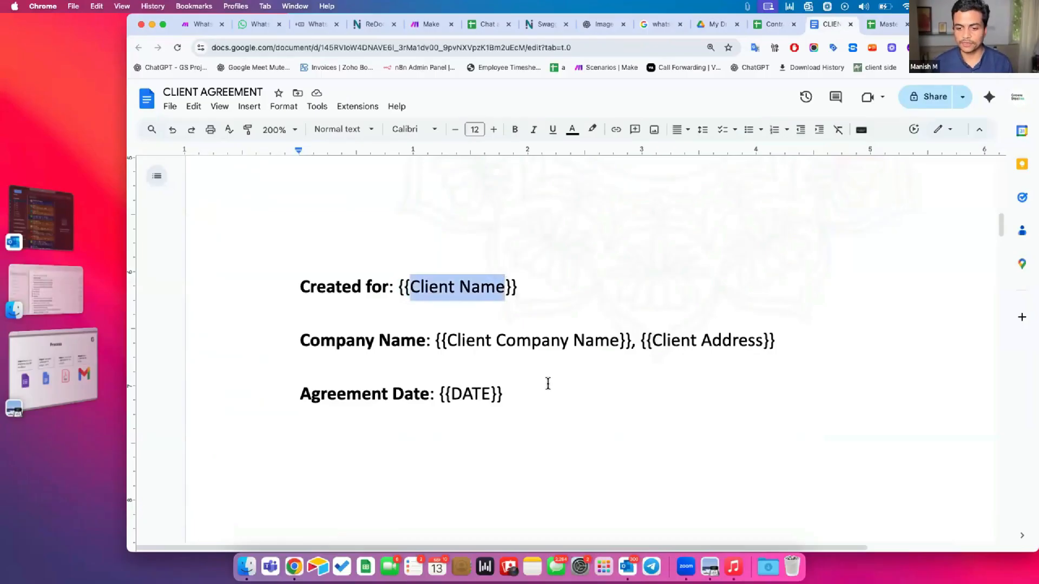
scroll(548, 383, "down", 10)
left_click_drag(369, 295, 450, 292)
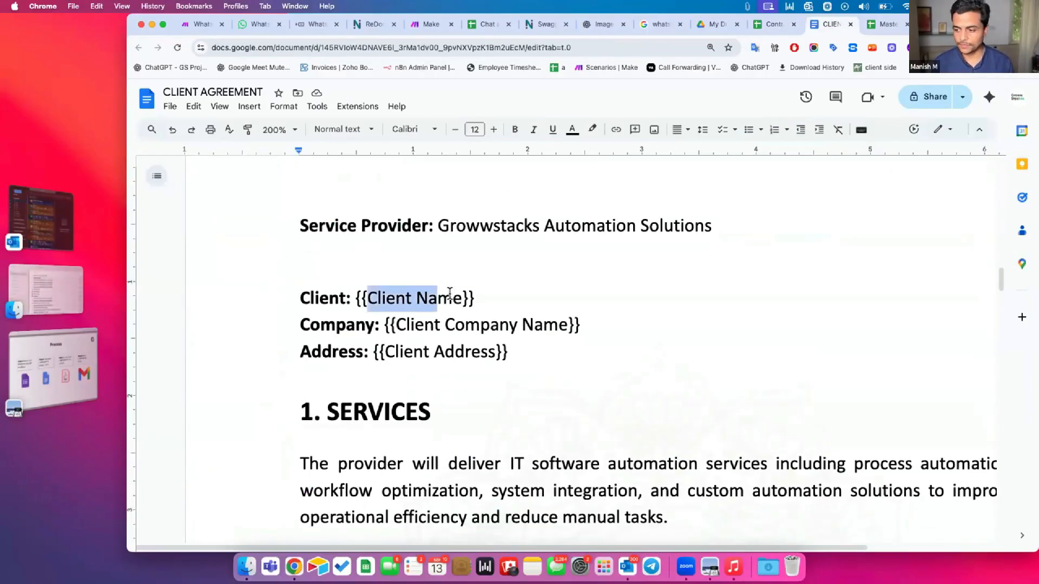
scroll(450, 292, "down", 20)
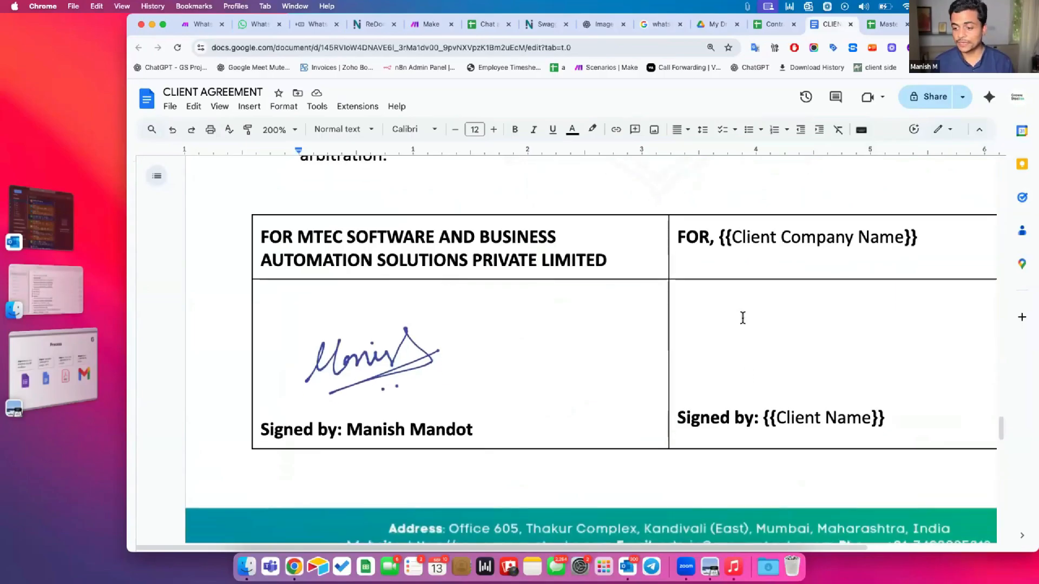
left_click_drag(765, 418, 827, 411)
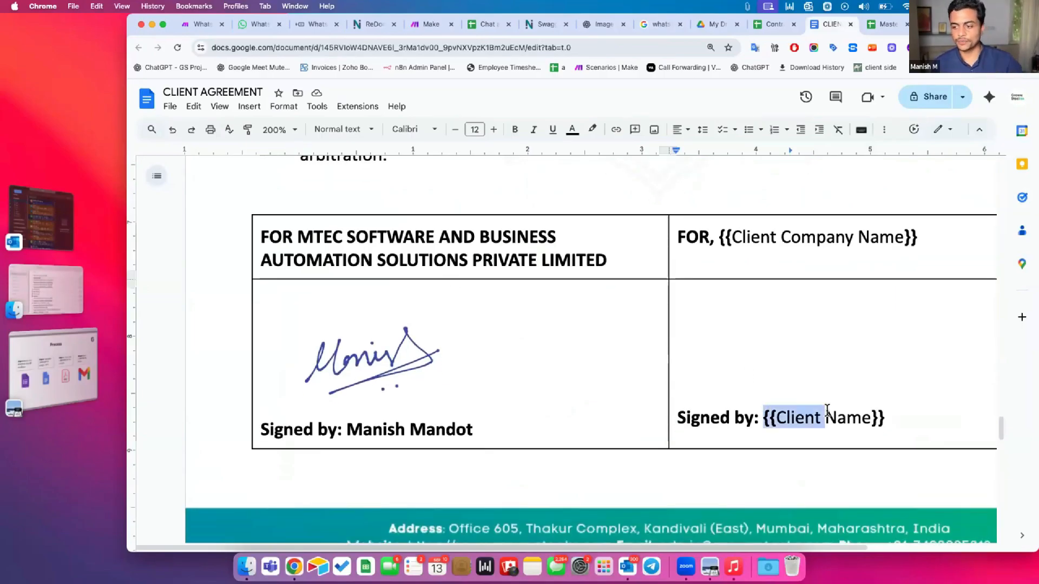
scroll(827, 411, "up", 10)
scroll(827, 411, "up", 15)
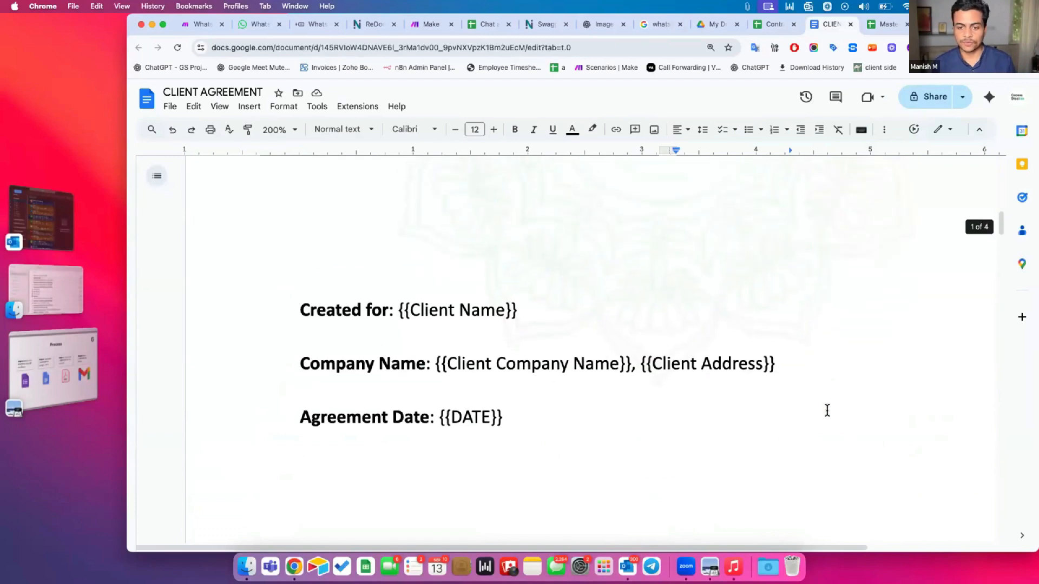
scroll(481, 320, "right", 2)
left_click_drag(353, 318, 457, 331)
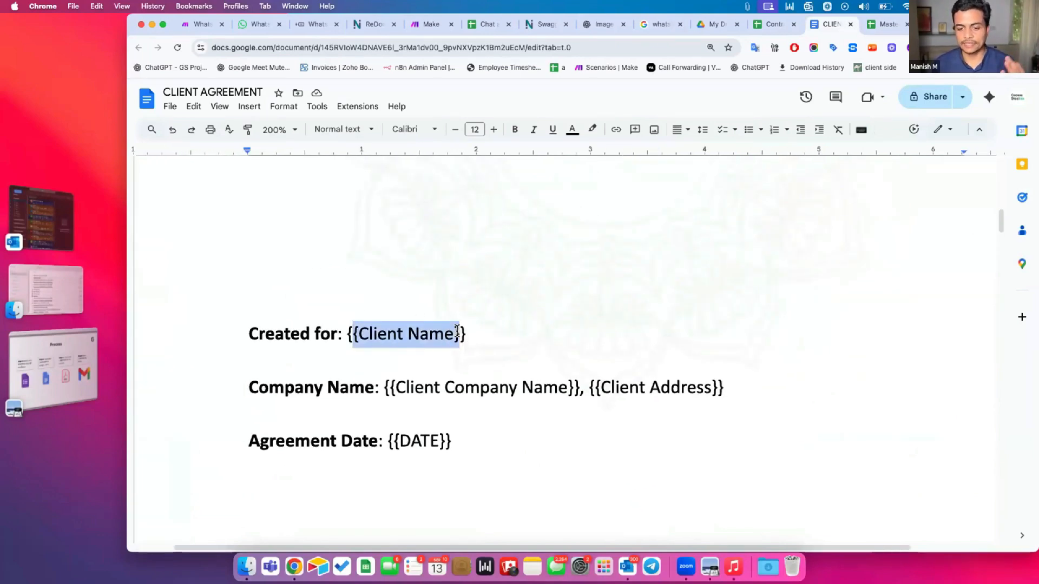
left_click_drag(348, 326, 479, 327)
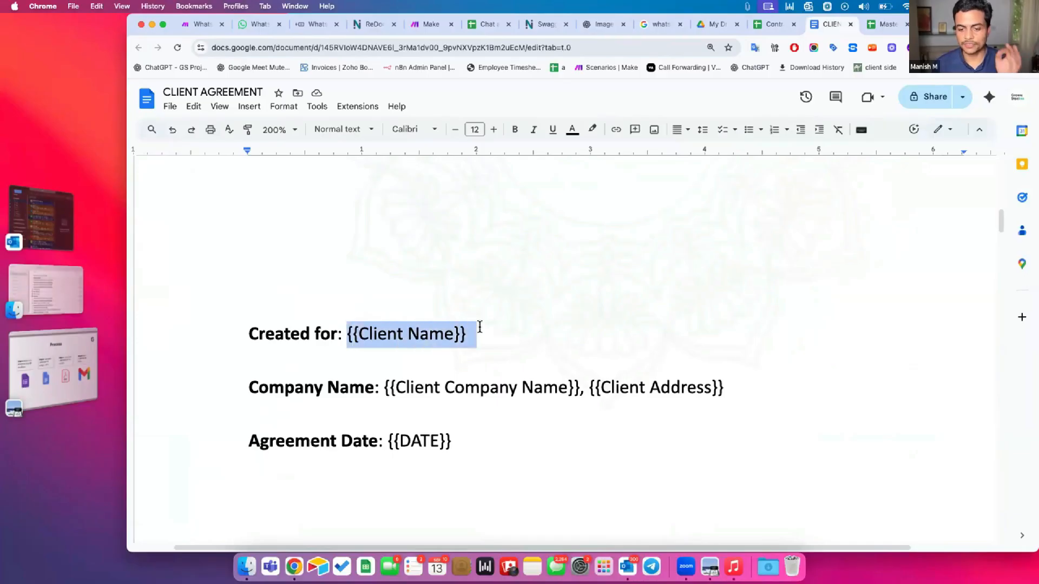
left_click(766, 23)
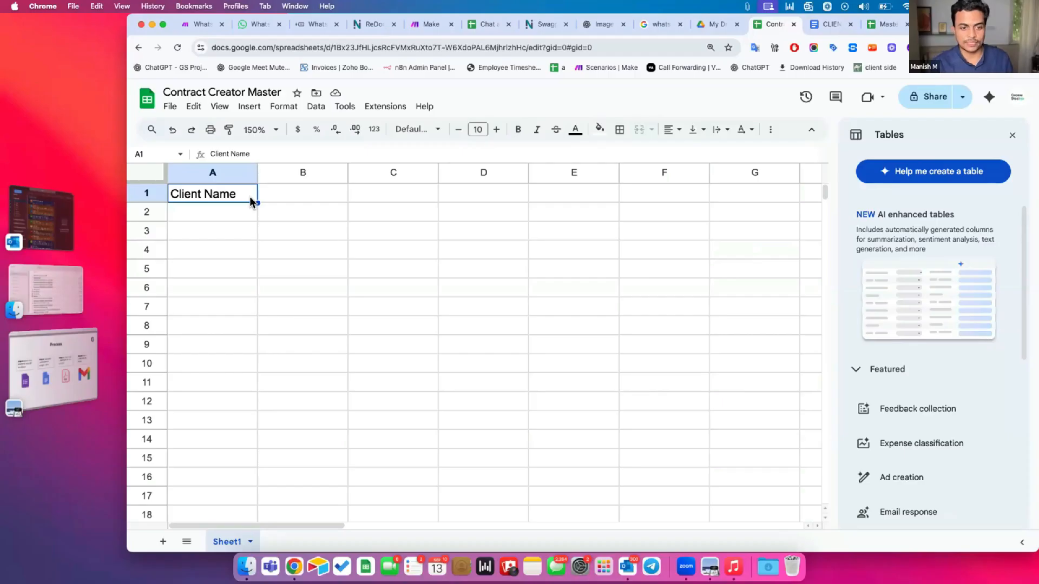
Copy Client Company Name from the agreement into header cell B1
left_click(286, 202)
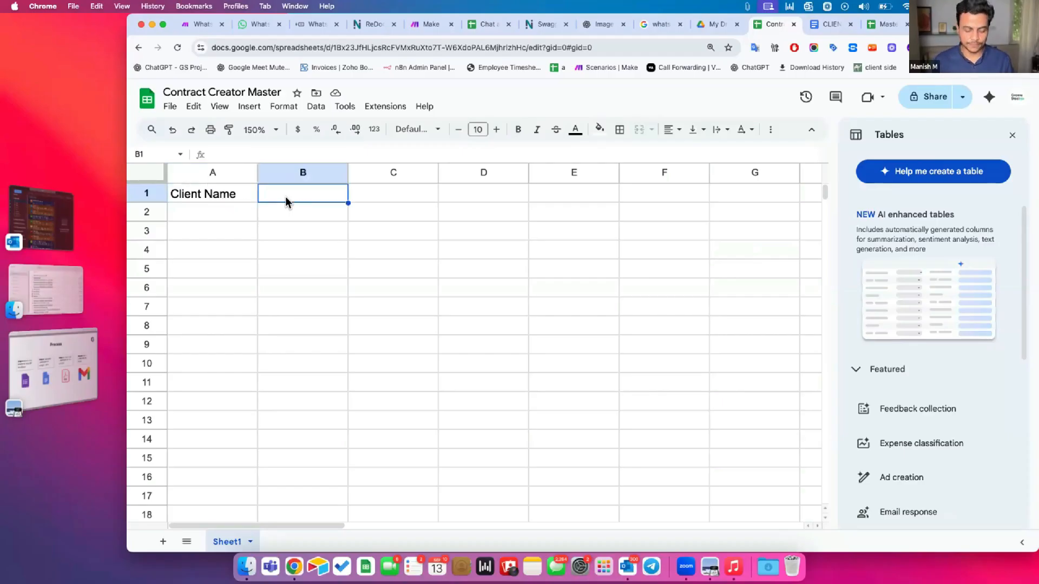
key("ctrl+Tab")
left_click_drag(395, 387, 563, 389)
key("ctrl+shift+Tab")
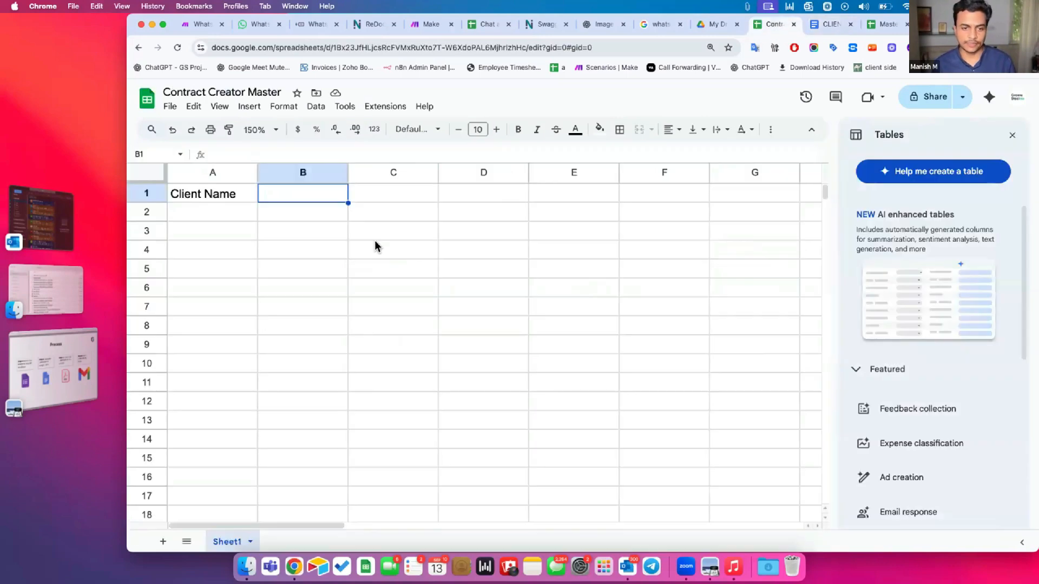
double_click(325, 193)
key("super+v")
left_click(388, 193)
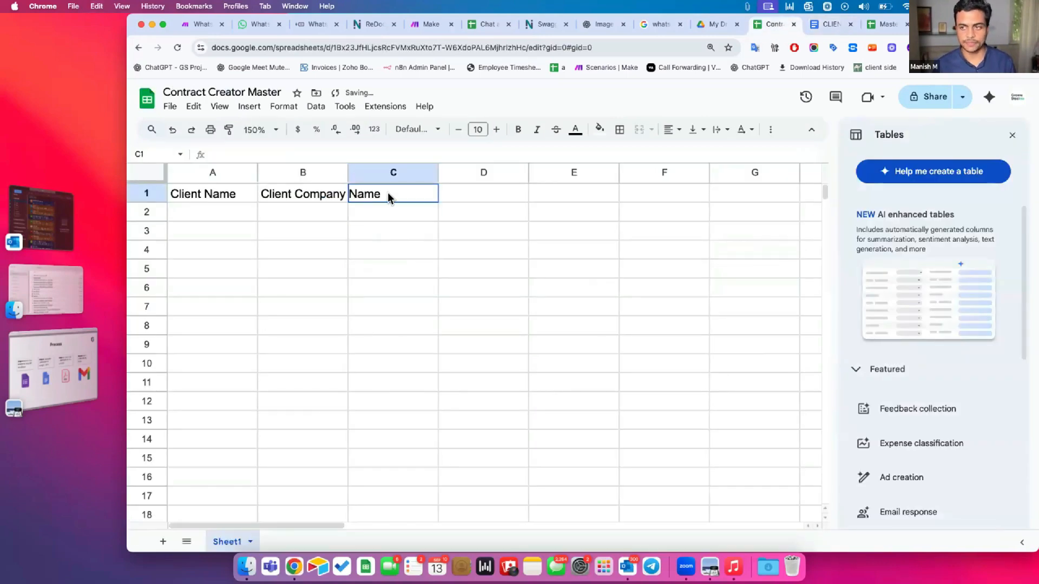
Copy Client Address from the agreement into header cell C1
key("ctrl+Tab")
left_click_drag(600, 388, 712, 388)
key("super+c")
key("ctrl+shift+Tab")
key("super+v")
left_click(481, 195)
key("ctrl+shift+Tab")
Paste DATE into D1 and prefix it so the header reads Contract DATE
key("ctrl+Tab")
key("ctrl+Tab")
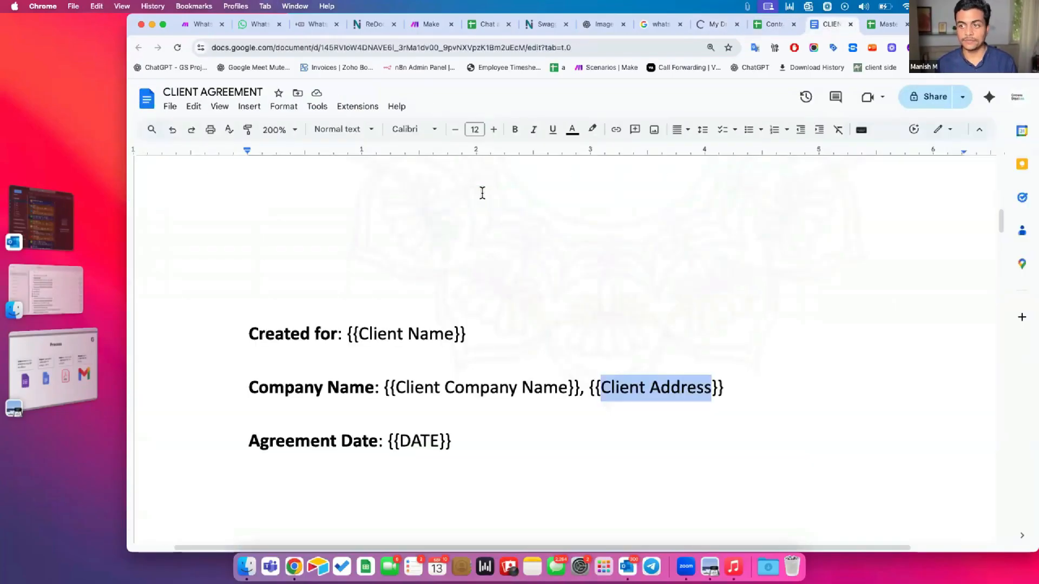
scroll(414, 356, "down", 2)
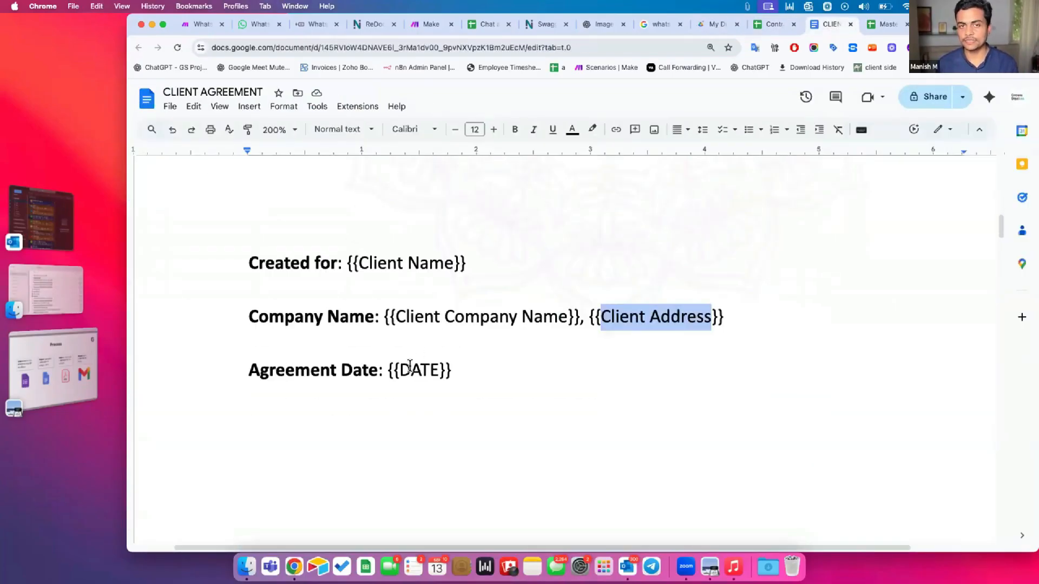
double_click(409, 367)
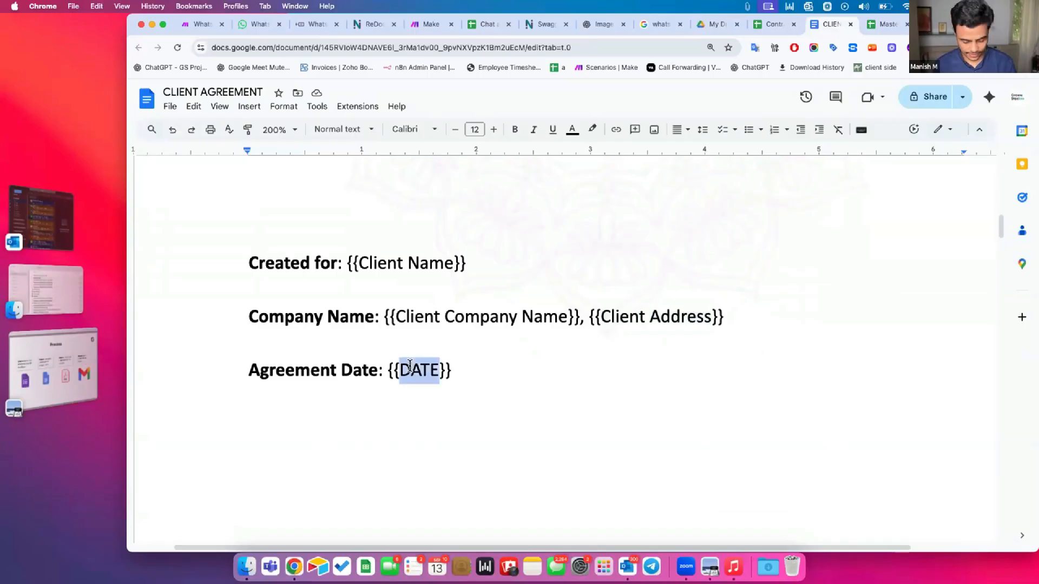
key("super+c")
key("ctrl+shift+Tab")
key("super+v")
left_click(475, 222)
left_click(474, 193)
double_click(474, 193)
key("super+Left")
type("Contract")
Copy the Start Date placeholder text into header cell E1
key("ctrl+Tab")
scroll(589, 337, "down", 10)
scroll(589, 337, "down", 2)
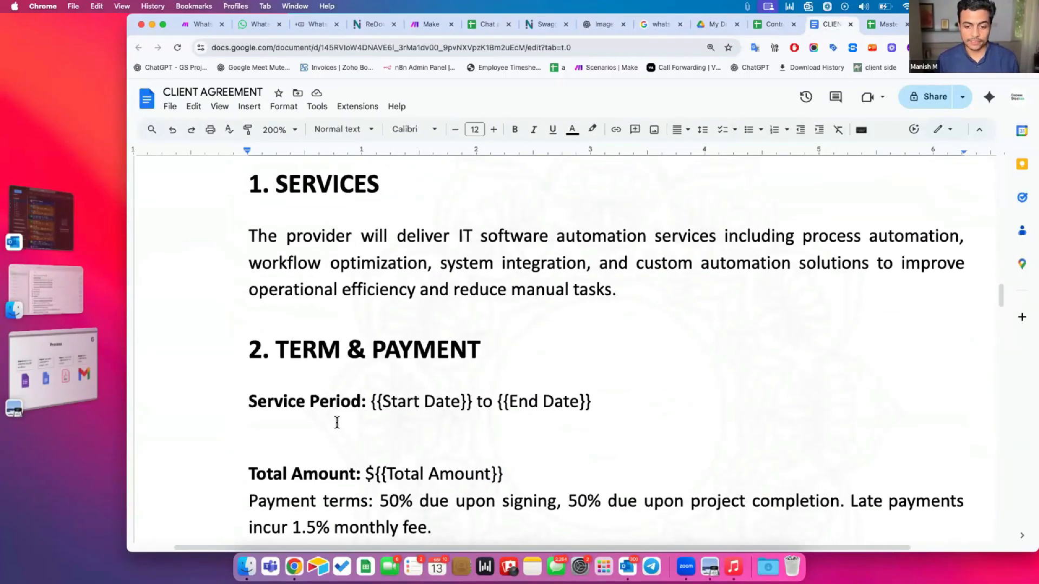
left_click_drag(384, 396, 459, 400)
key("super+c")
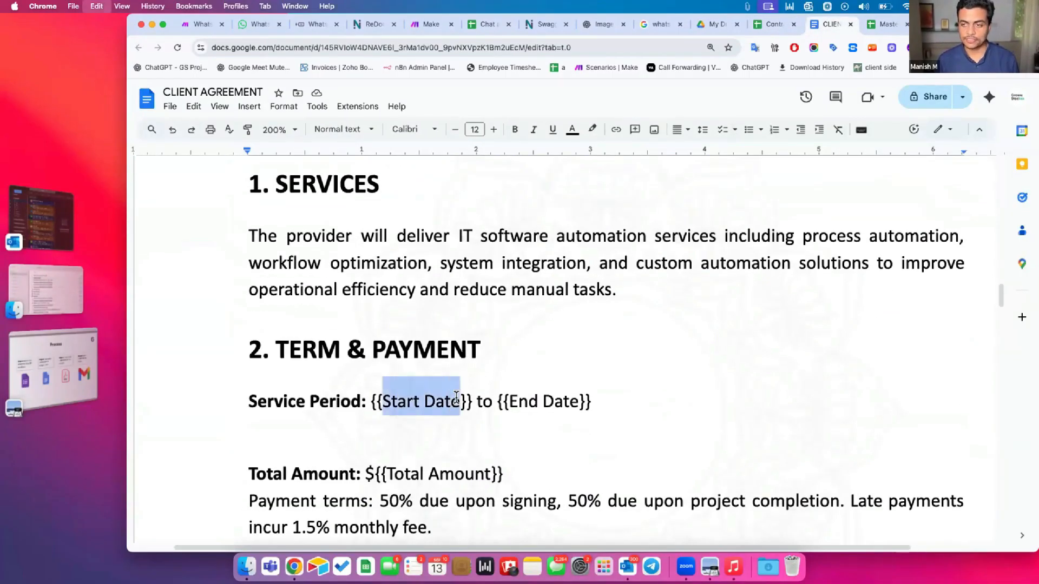
key("ctrl+shift+Tab")
left_click(557, 193)
key("super+v")
left_click(648, 187)
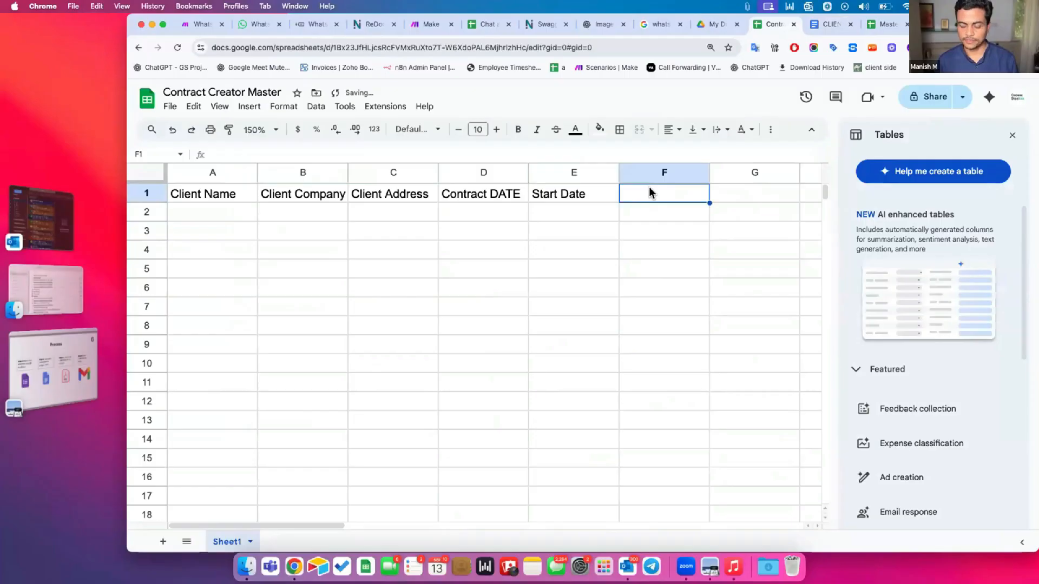
Enter End Date in F1, paste Total Amount into G1, and close the Tables panel
type("End Date")
key("Return")
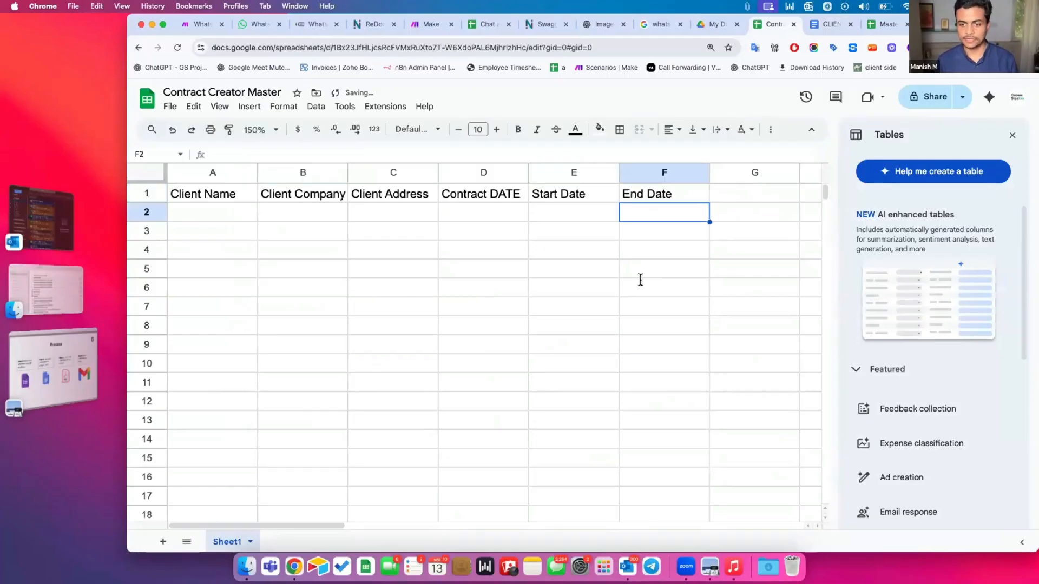
key("ctrl+Tab")
scroll(485, 280, "down", 1)
left_click_drag(388, 216, 492, 216)
key("ctrl+shift+Tab")
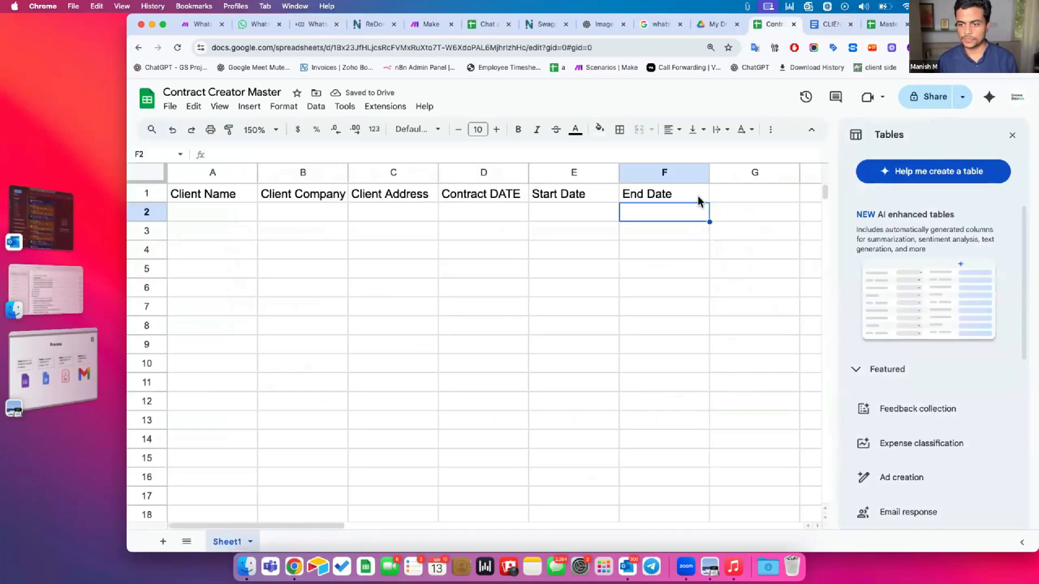
double_click(725, 190)
key("super+v")
left_click(679, 213)
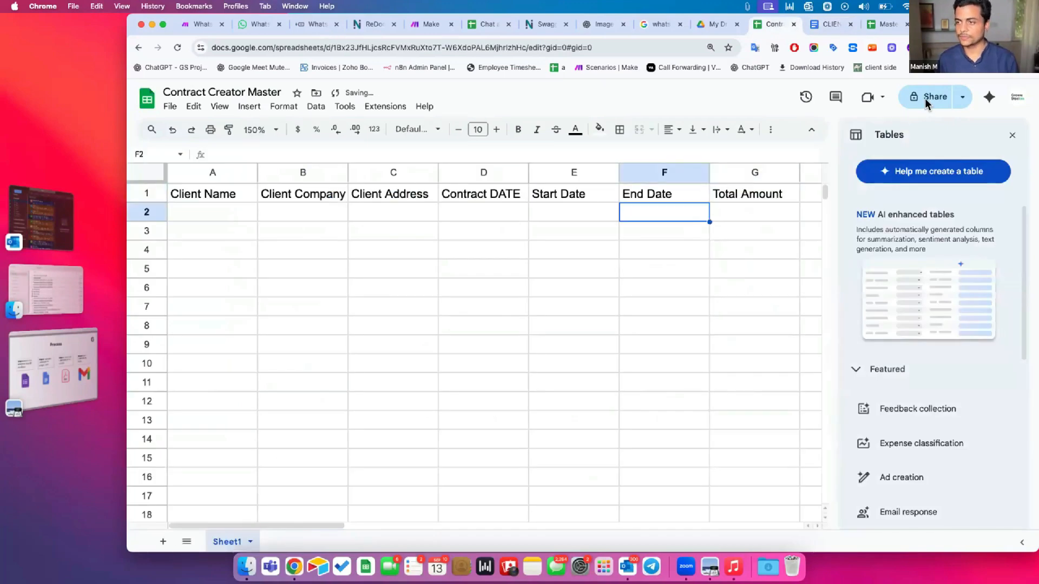
left_click(1013, 136)
left_click_drag(234, 195, 706, 189)
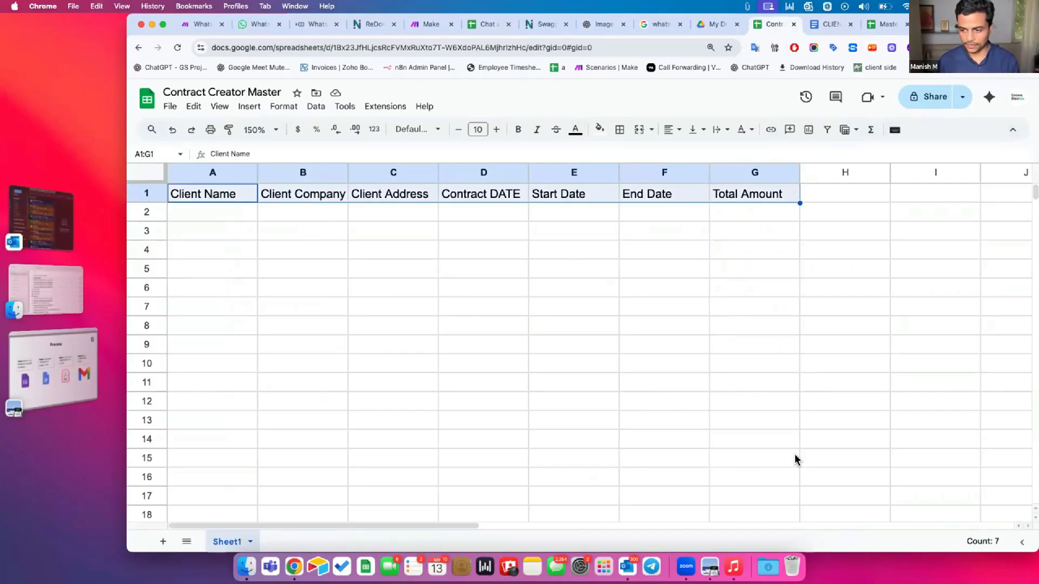
Convert A1:G14 into the table Table1 and make the header row bold
left_click(755, 446, "shift")
left_click(284, 106)
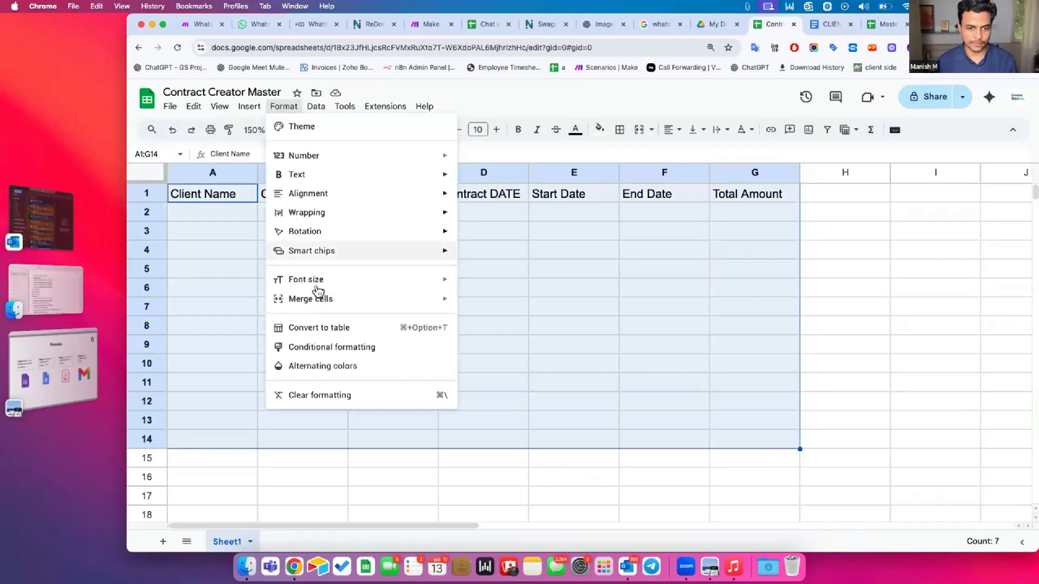
left_click(311, 325)
left_click(490, 305)
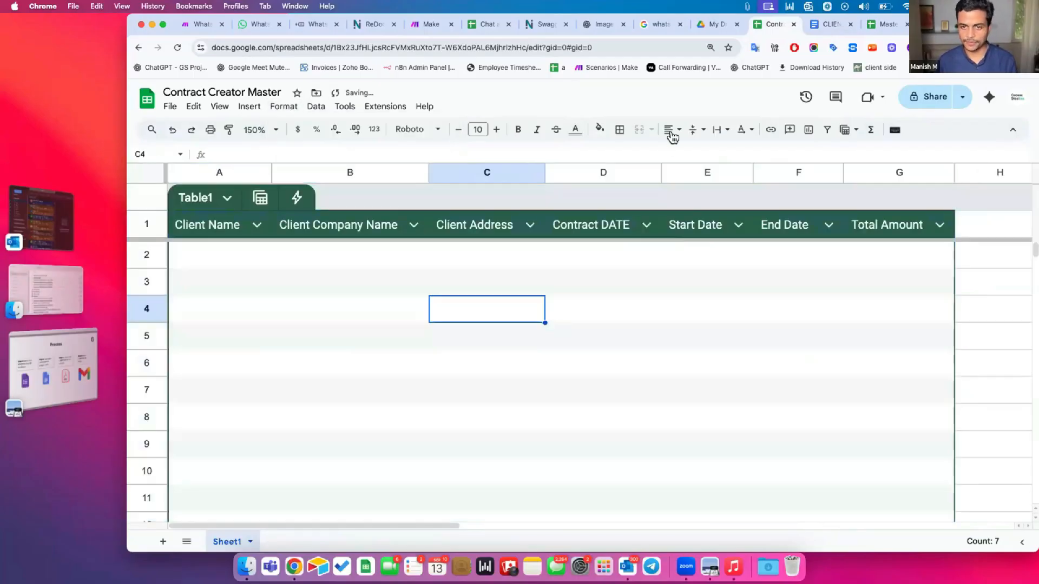
left_click(110, 227)
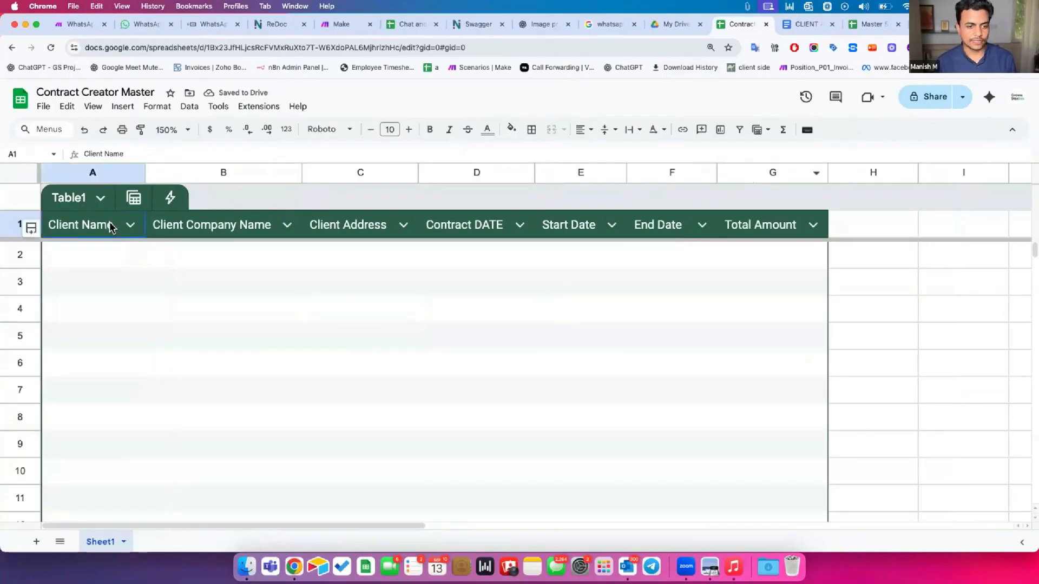
key("cmd+b")
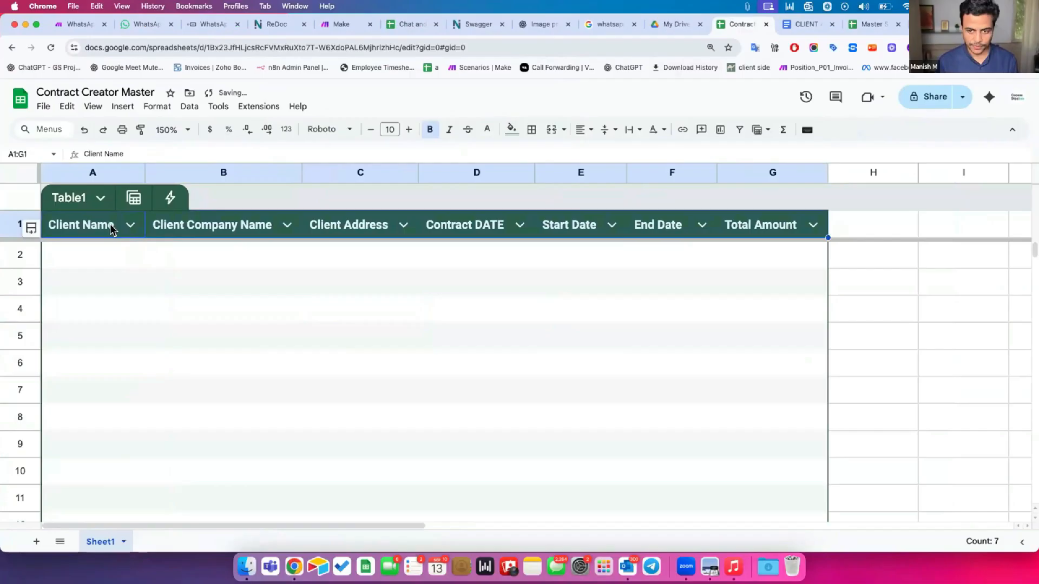
left_click(81, 255)
left_click_drag(81, 254, 756, 261)
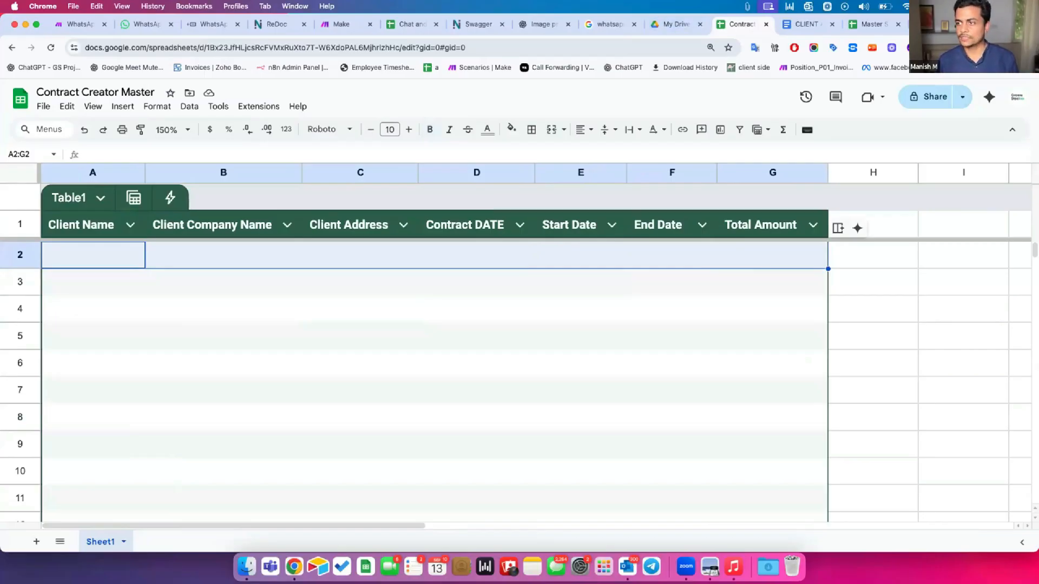
Go to make.com and start creating a new scenario
key("super+t")
type("make.com")
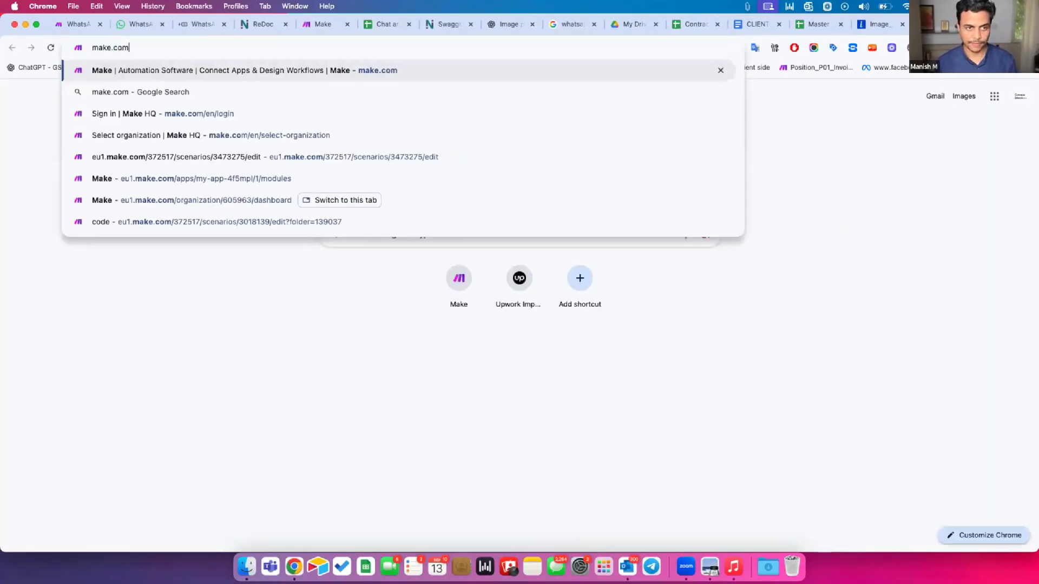
key("Return")
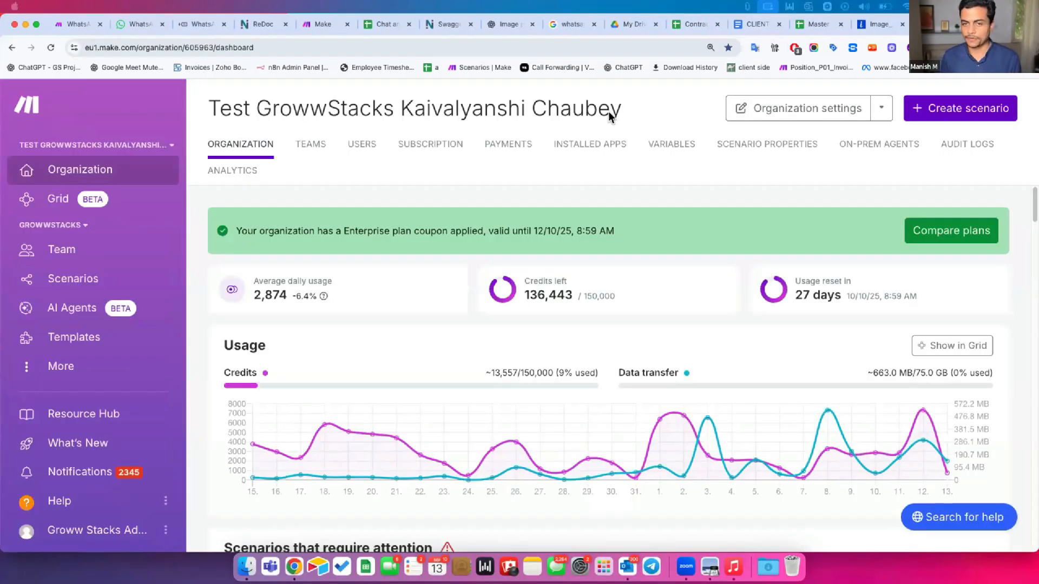
left_click(952, 108)
left_click(757, 25)
Check the CLIENT AGREEMENT document's details from the File menu
left_click(43, 106)
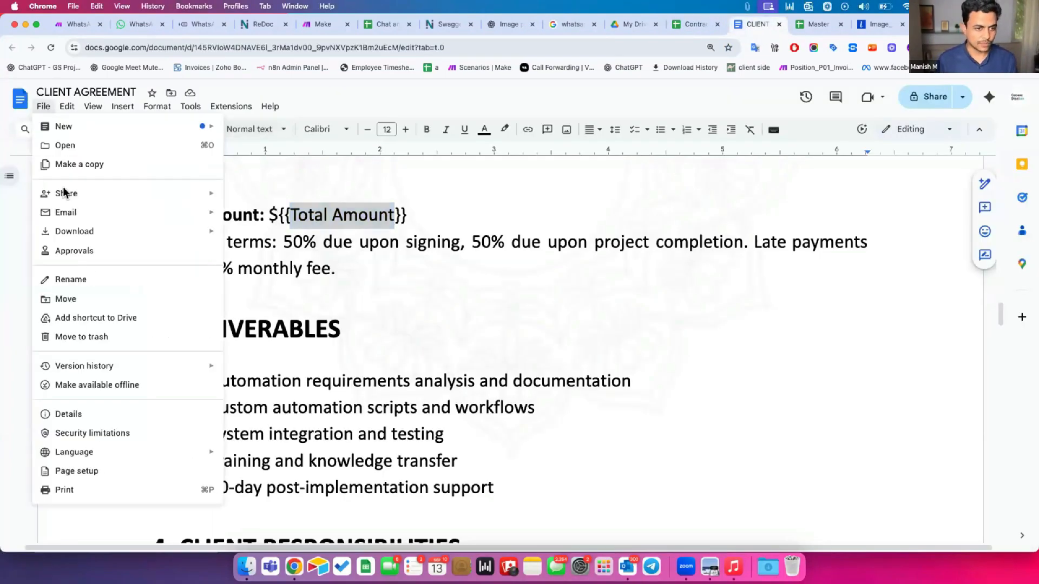
left_click(68, 415)
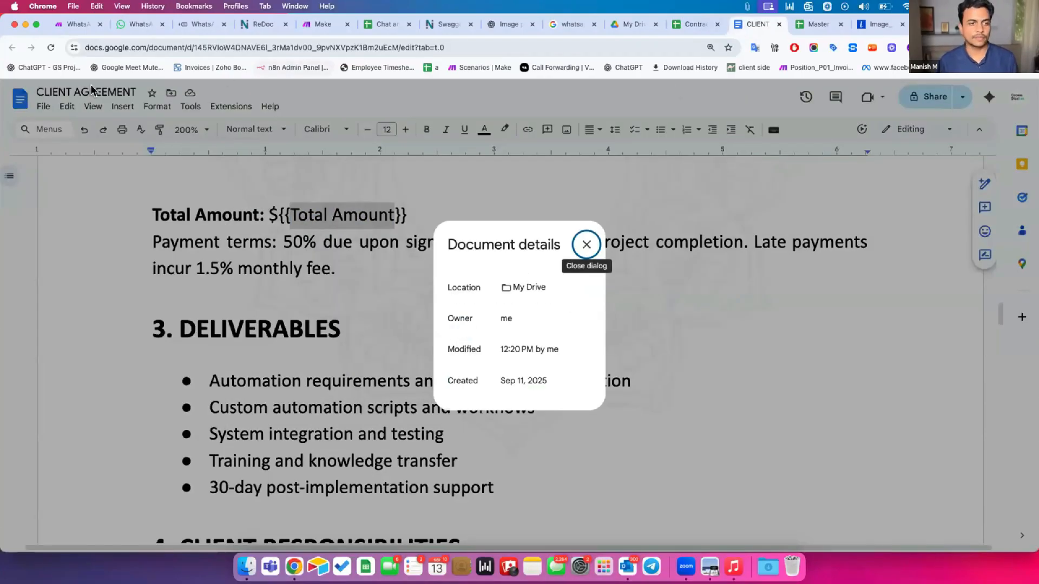
key("Escape")
Create a new folder named Contract Master in My Drive
left_click(612, 24)
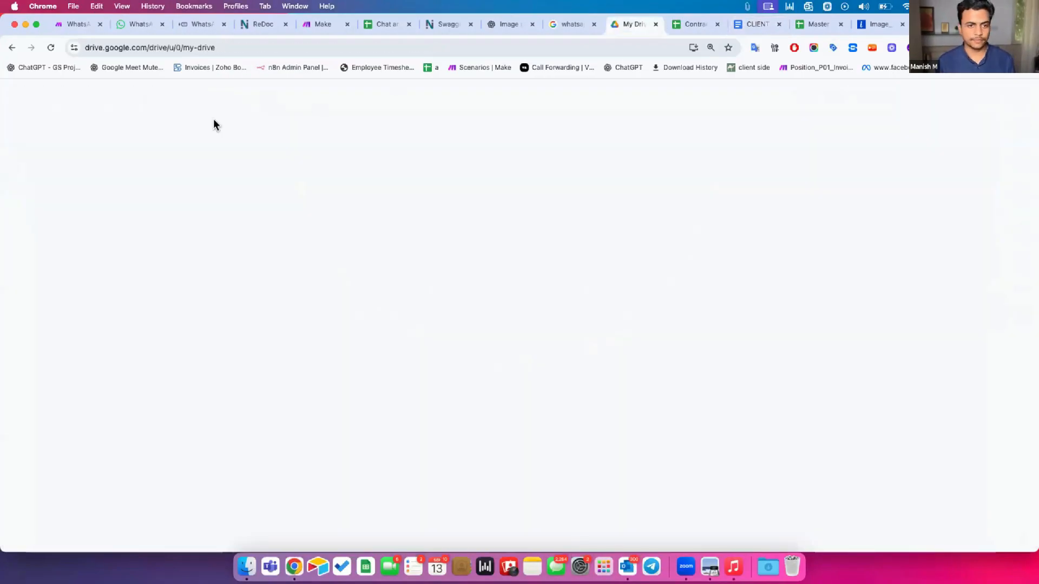
left_click(33, 145)
left_click(57, 135)
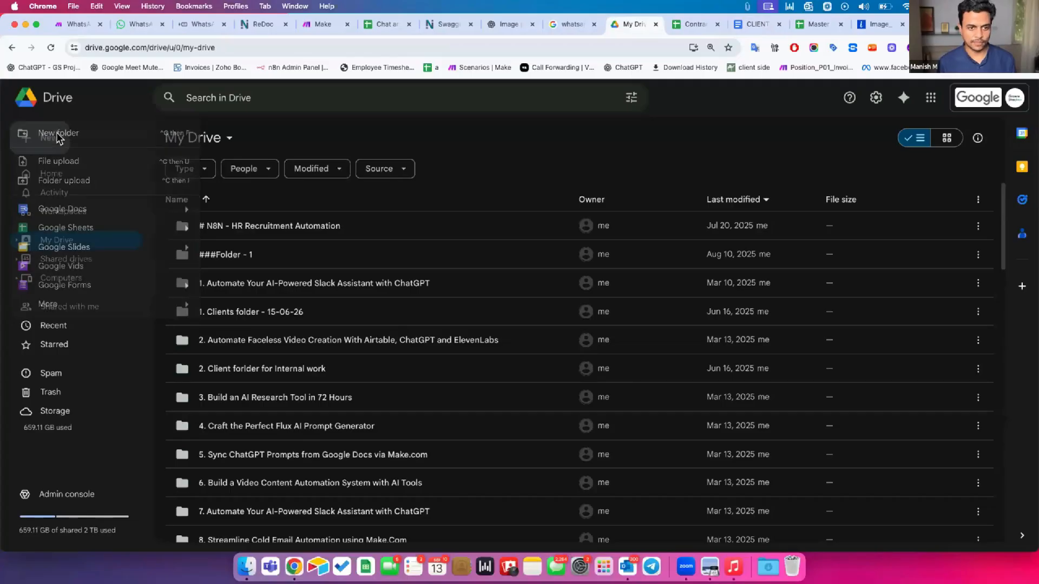
type("Contract Mast")
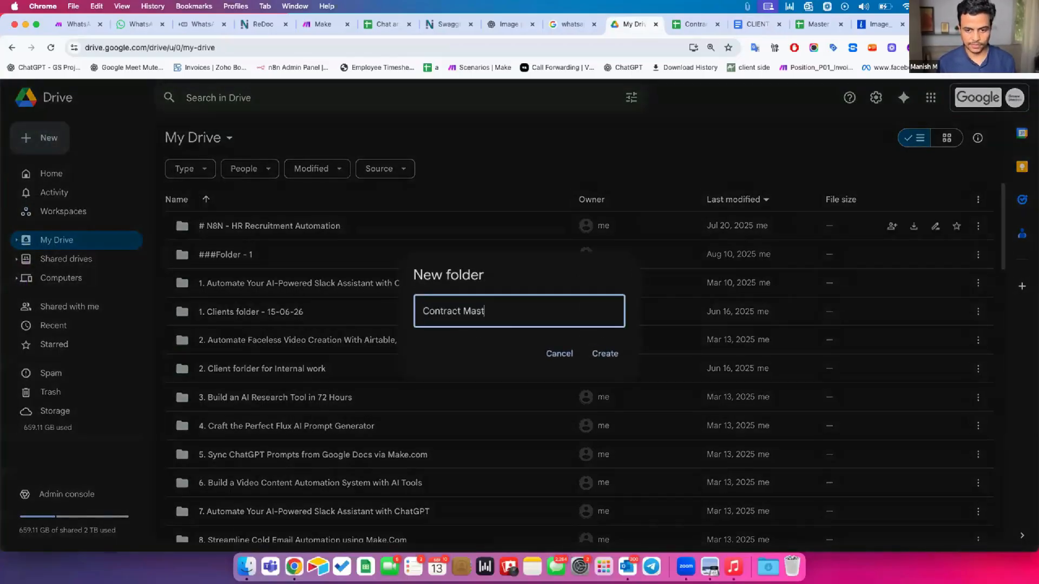
key("Return")
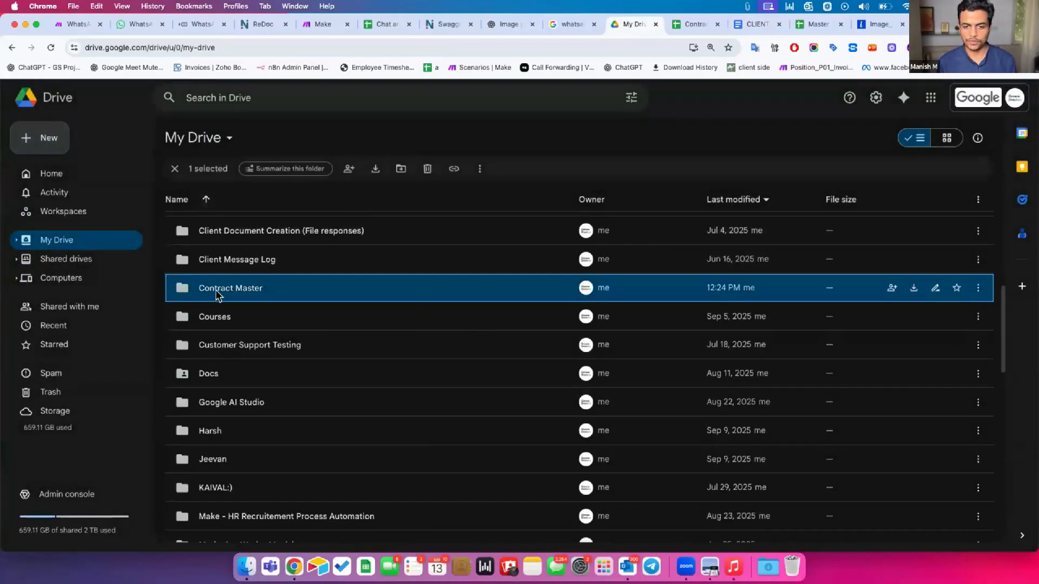
left_click(756, 24)
left_click(41, 107)
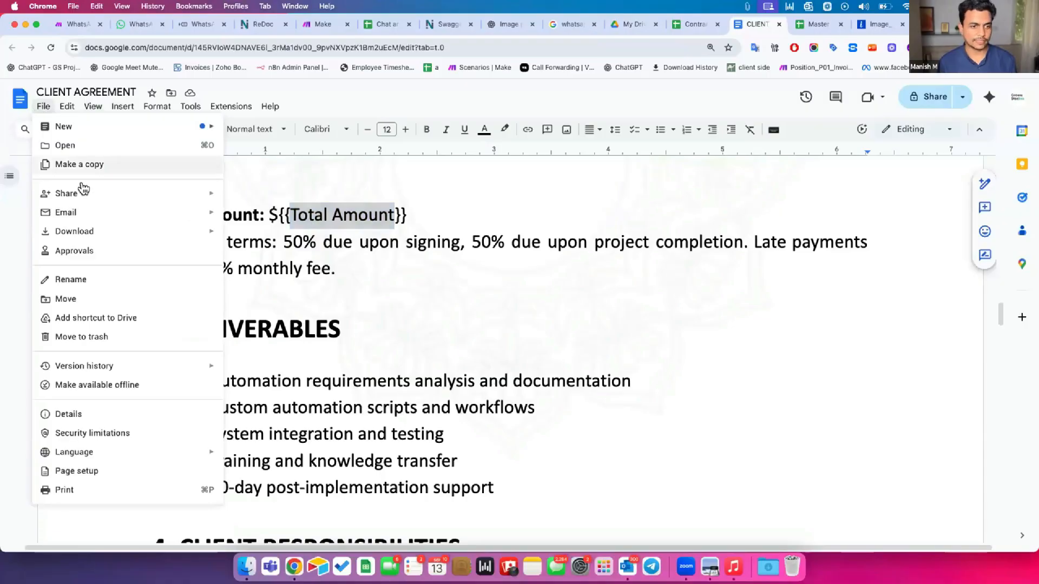
Move the CLIENT AGREEMENT document into the Contract Master folder
left_click(98, 298)
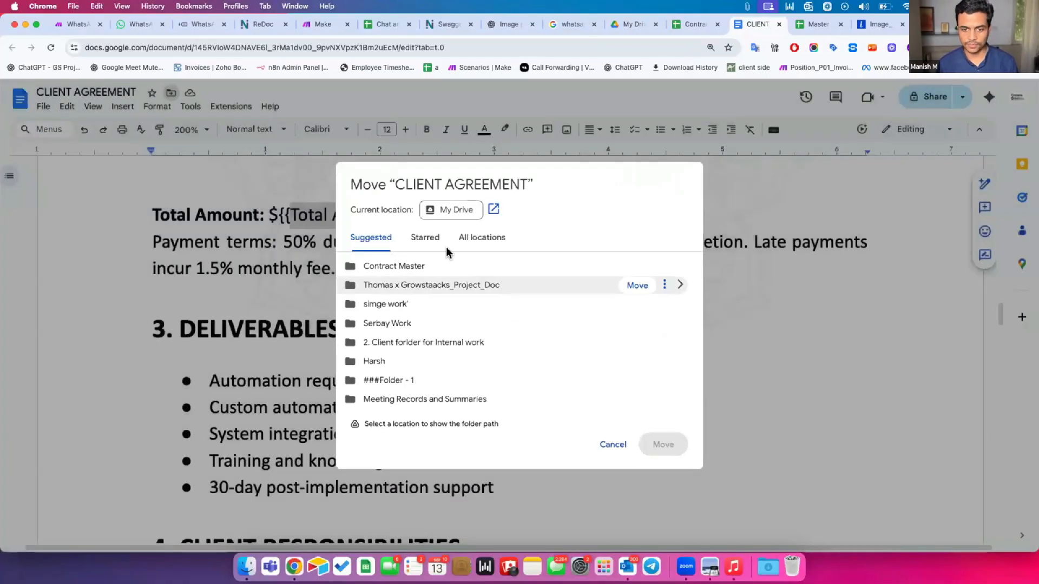
left_click(432, 267)
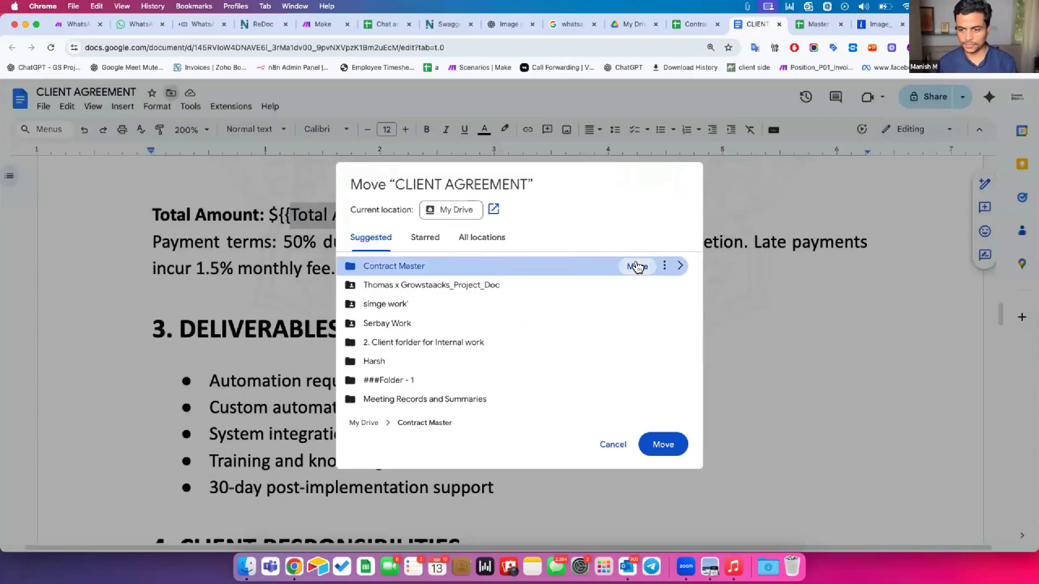
left_click(637, 266)
Open Contract Master in My Drive to confirm the document is there, then return to Make
left_click(627, 25)
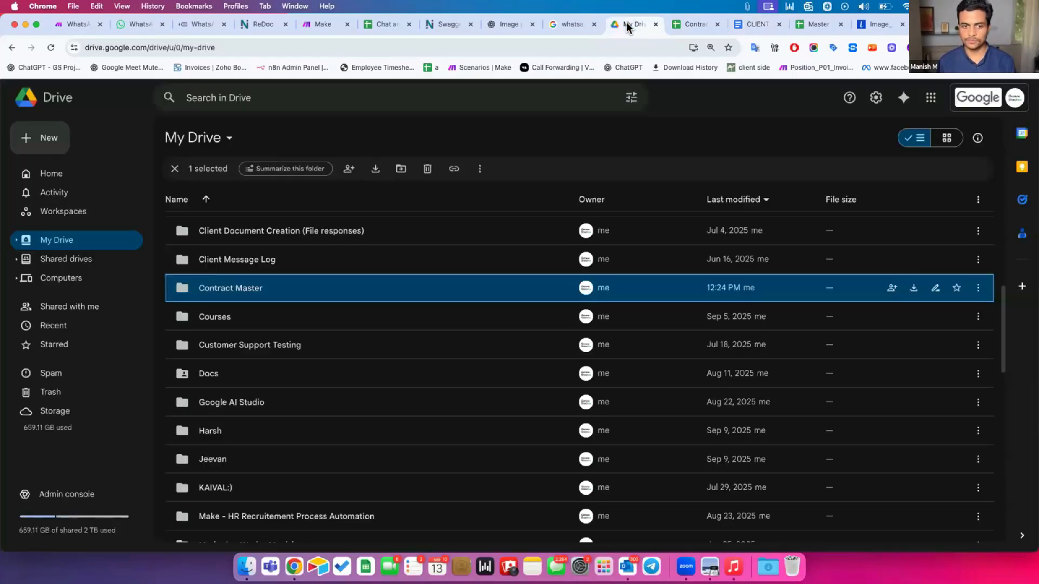
double_click(207, 279)
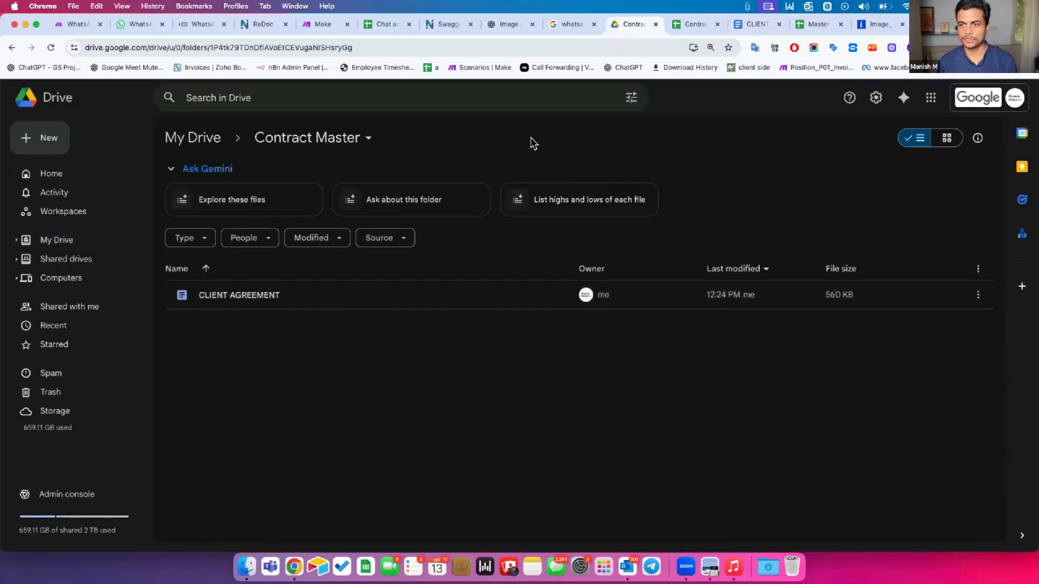
left_click(688, 30)
left_click_drag(935, 26, 801, 28)
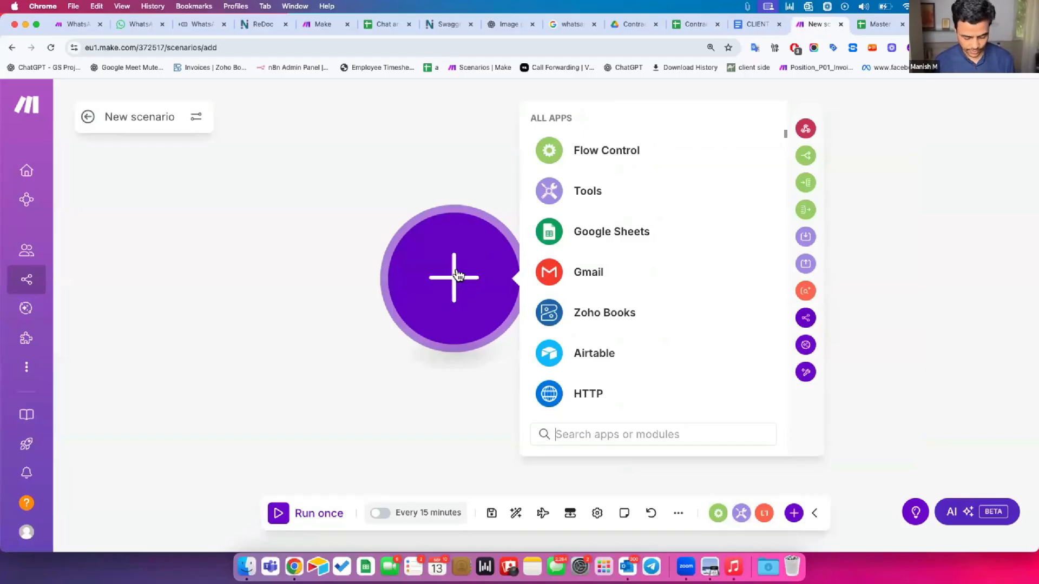
Search 'document google', open the Google Docs modules and scroll to Create a Document from a Template
type("document google")
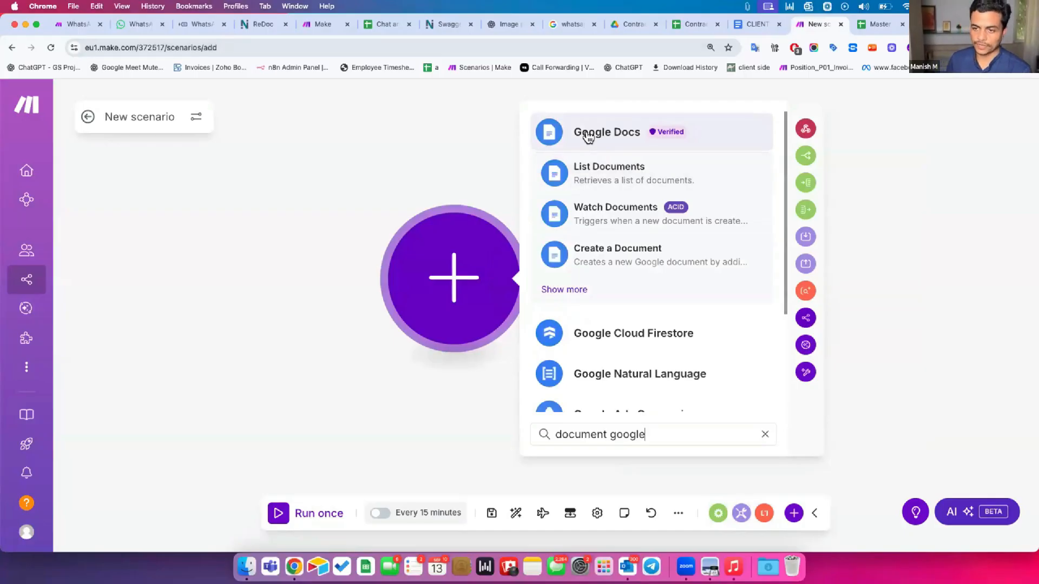
left_click(588, 137)
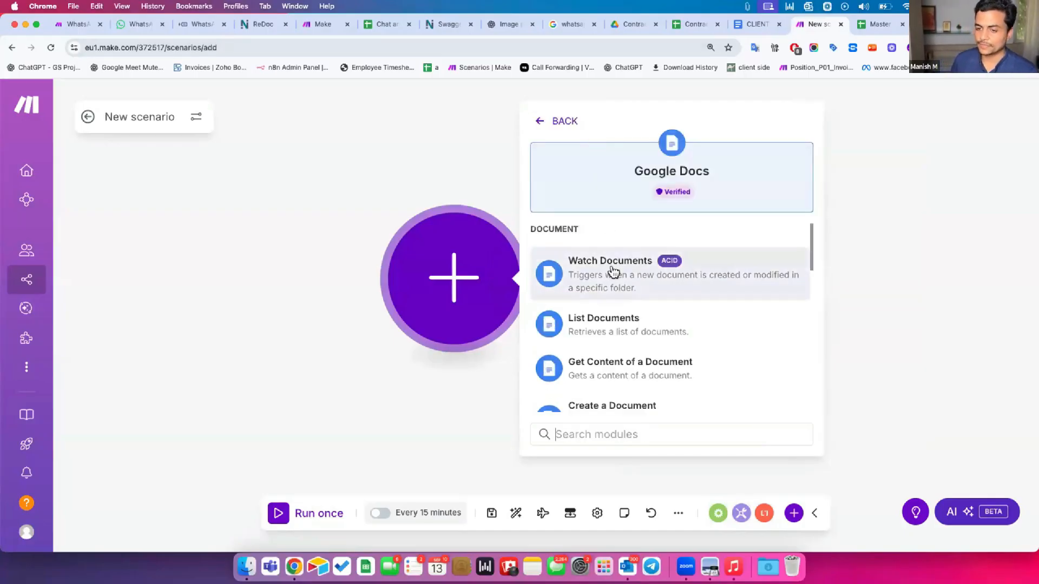
scroll(610, 332, "down", 3)
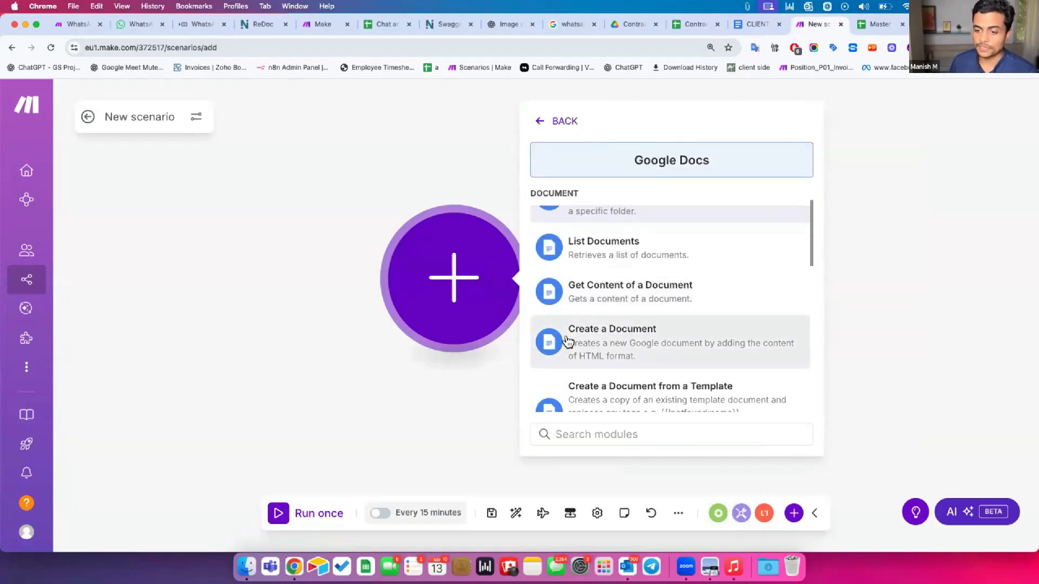
scroll(584, 303, "down", 2)
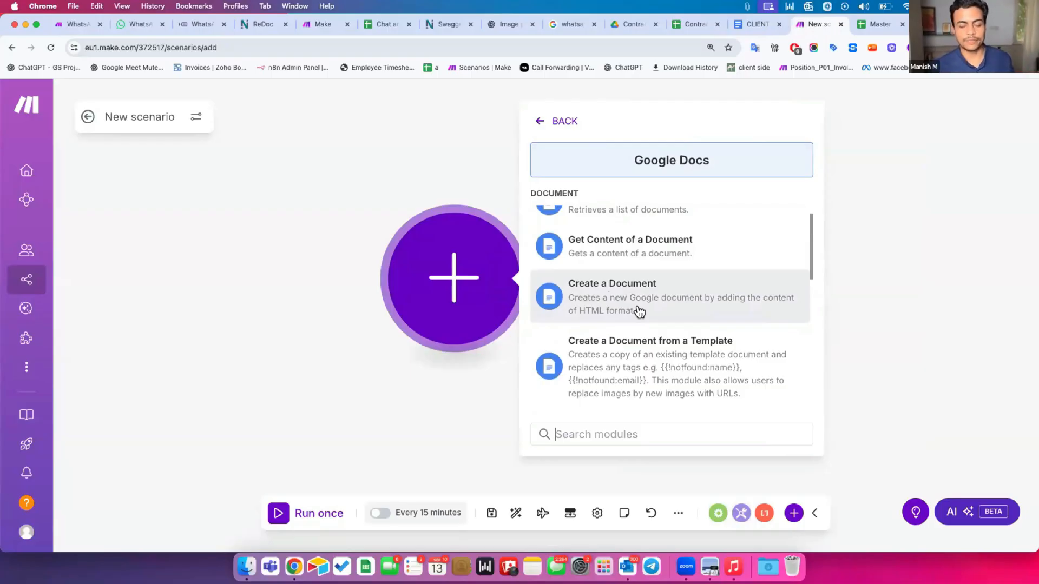
scroll(638, 319, "down", 2)
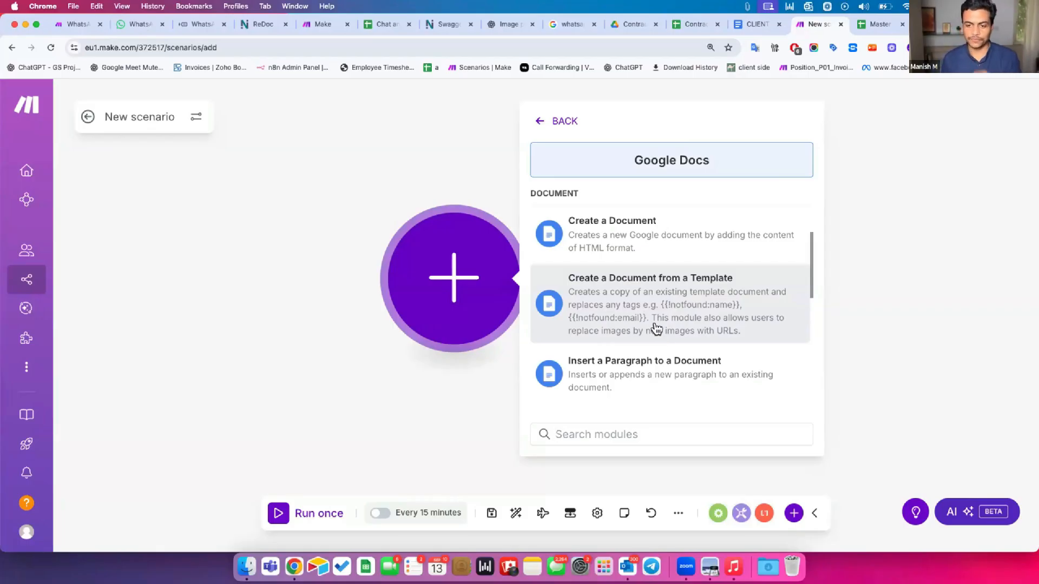
Add Create a Document from a Template using the 6th Sept Class connection, granting the Google account access
left_click(598, 293)
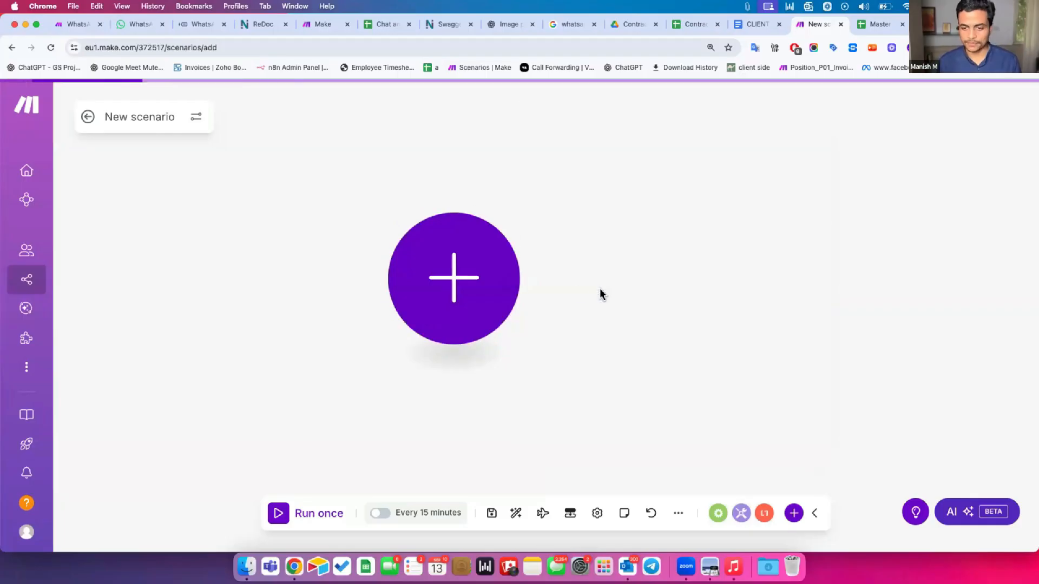
left_click(688, 169)
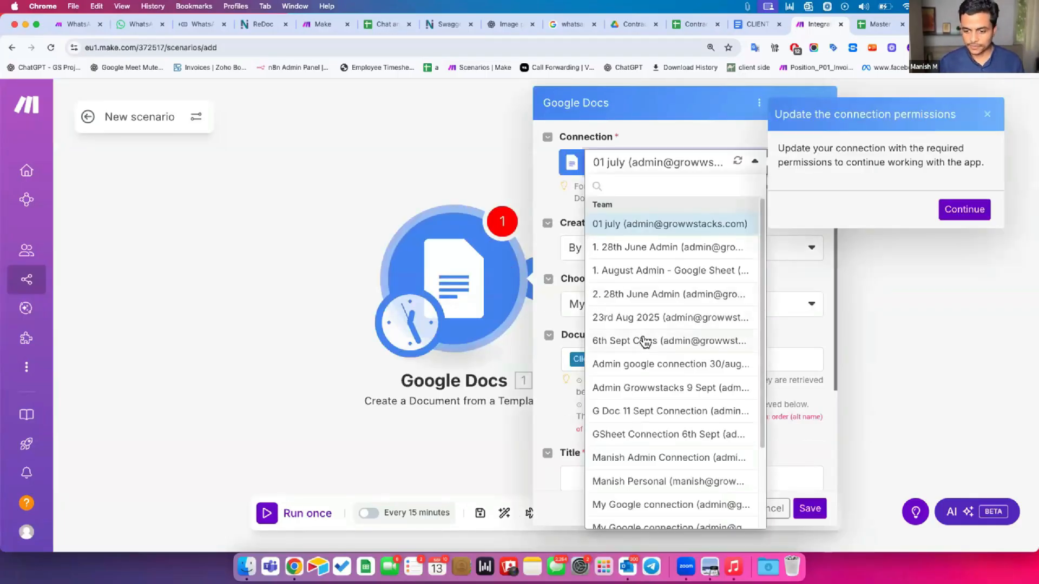
left_click(953, 212)
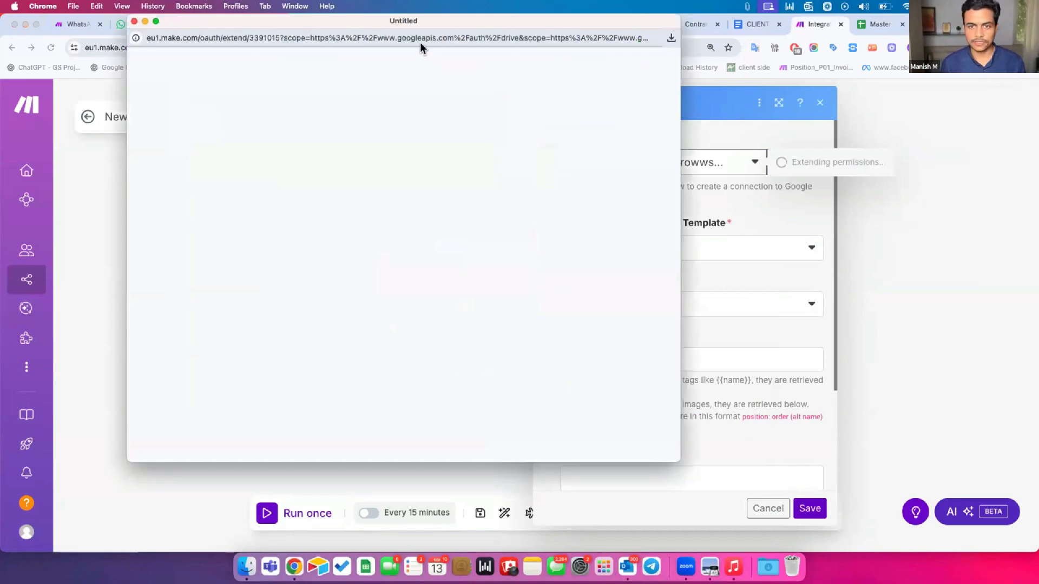
left_click_drag(410, 22, 499, 55)
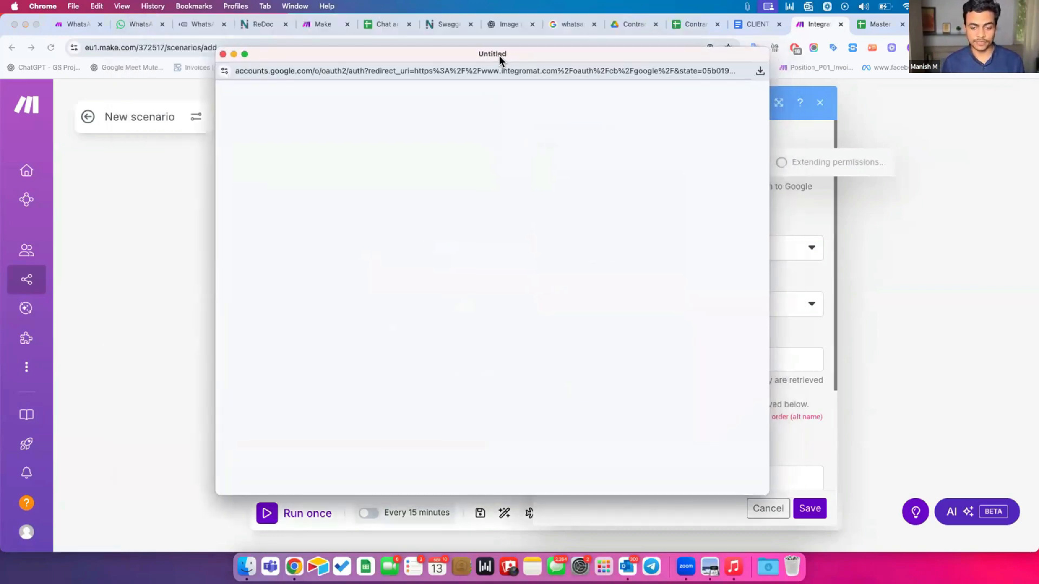
left_click(542, 190)
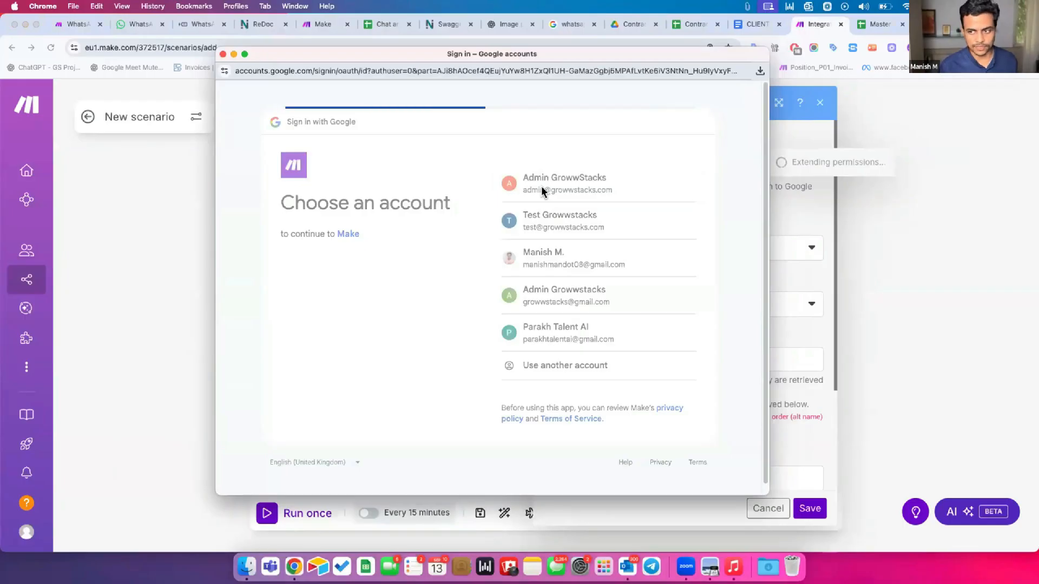
left_click(649, 353)
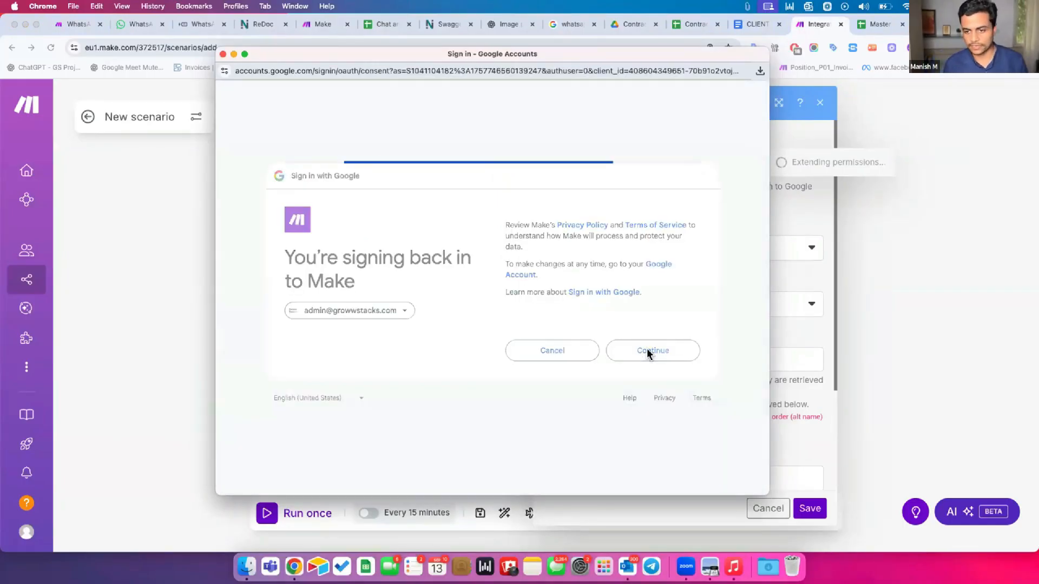
left_click(650, 390)
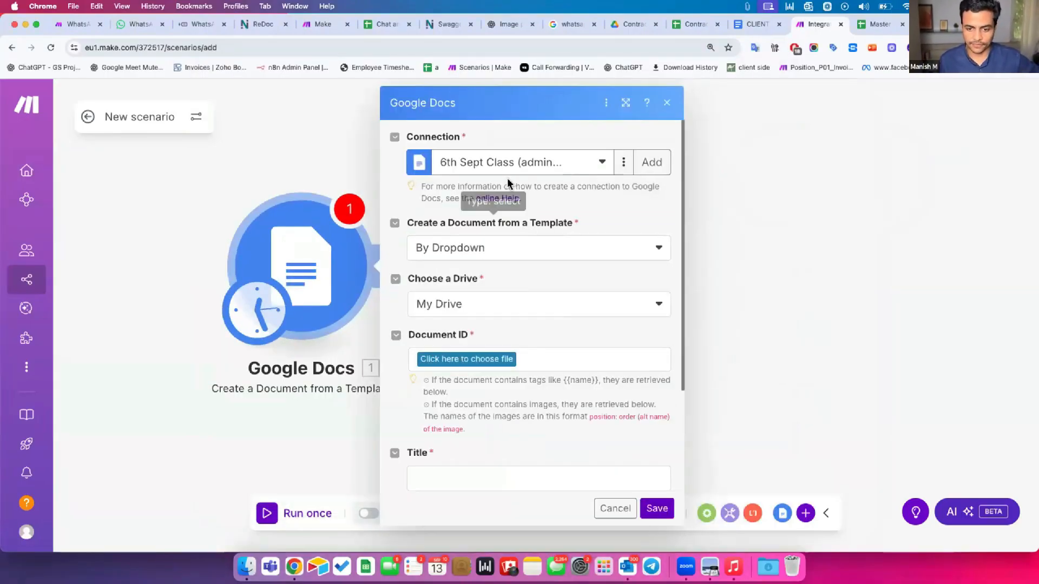
Choose CLIENT AGREEMENT in the Contract Master folder as the module's template Document ID
left_click(447, 359)
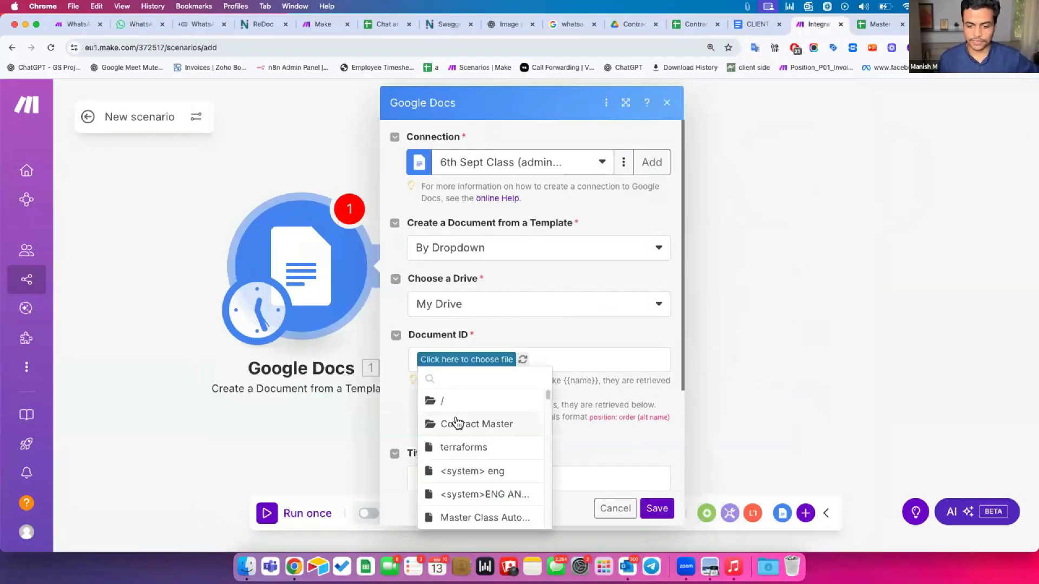
left_click(458, 417)
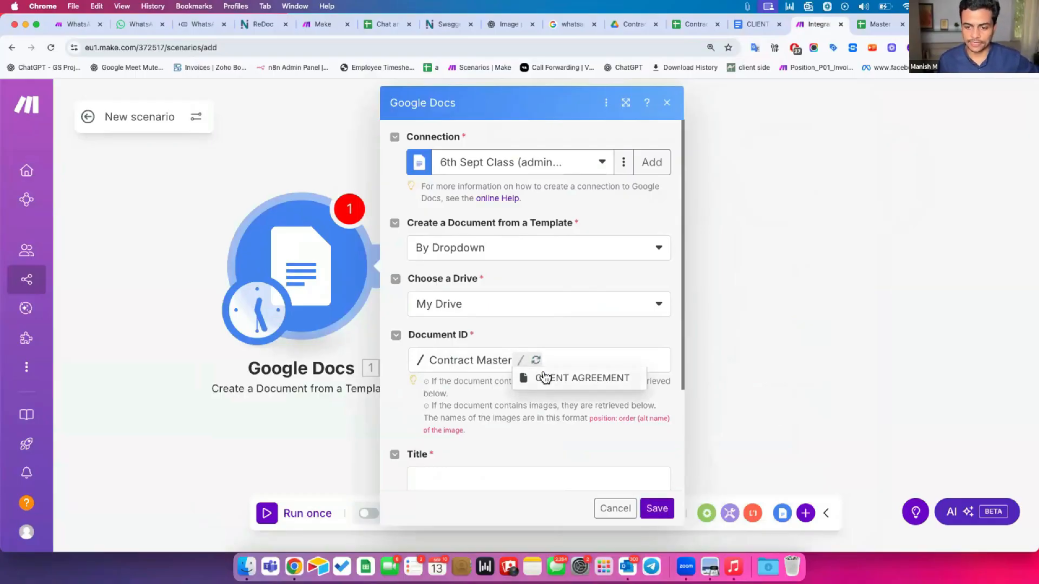
left_click(545, 377)
scroll(460, 346, "down", 2)
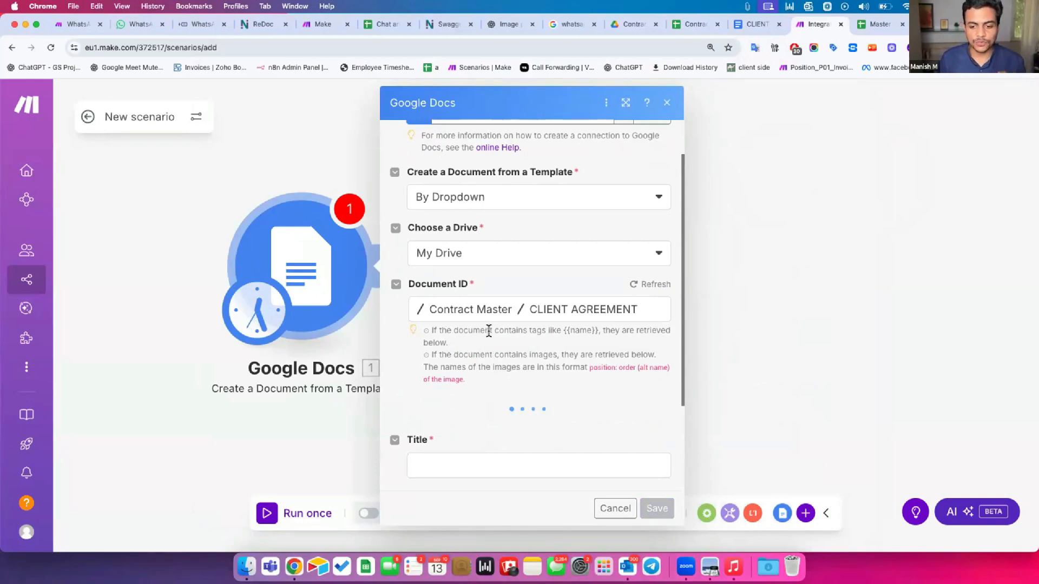
left_click_drag(564, 330, 602, 329)
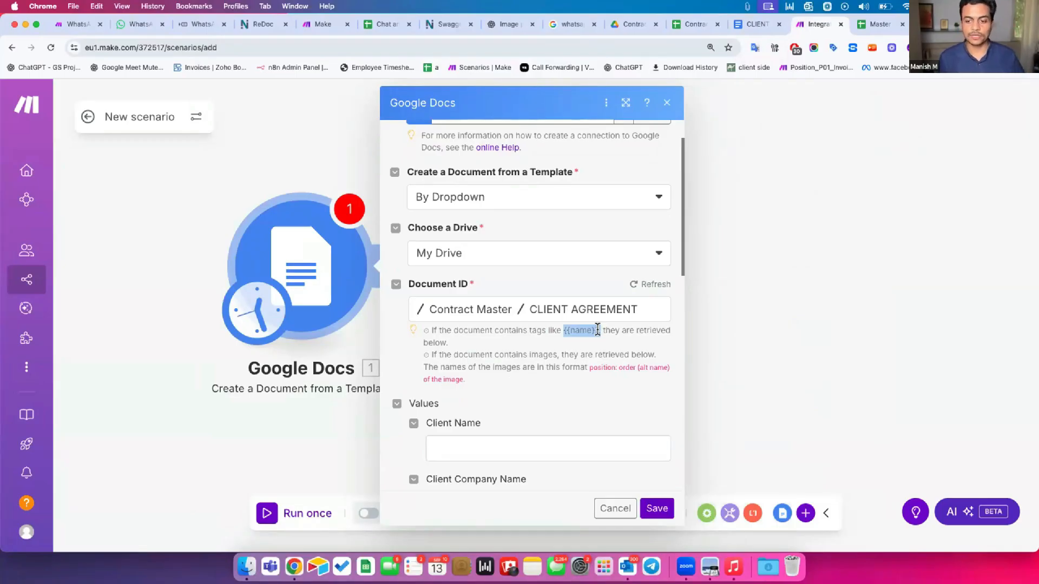
left_click(750, 24)
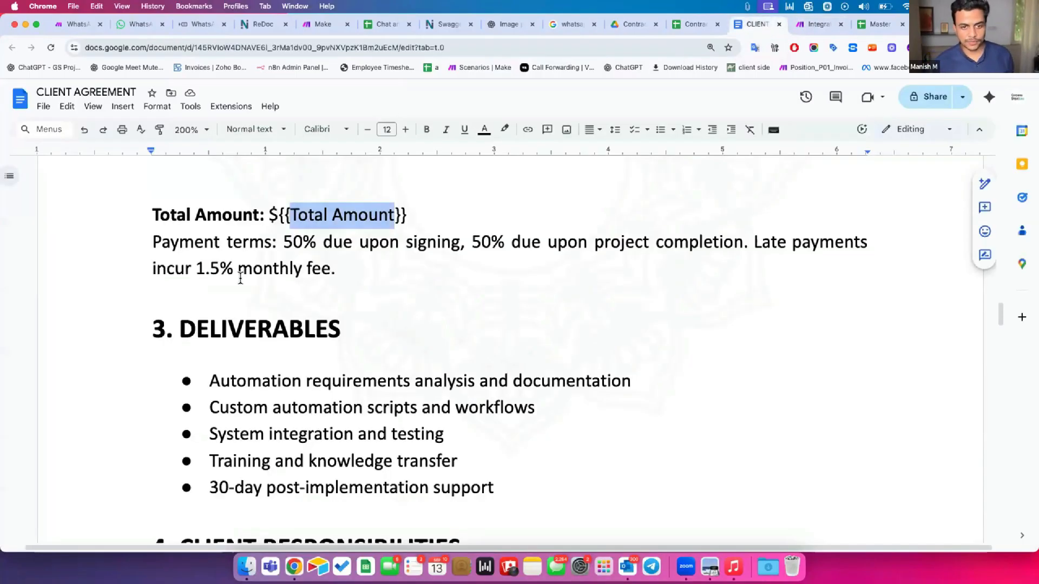
left_click(241, 273)
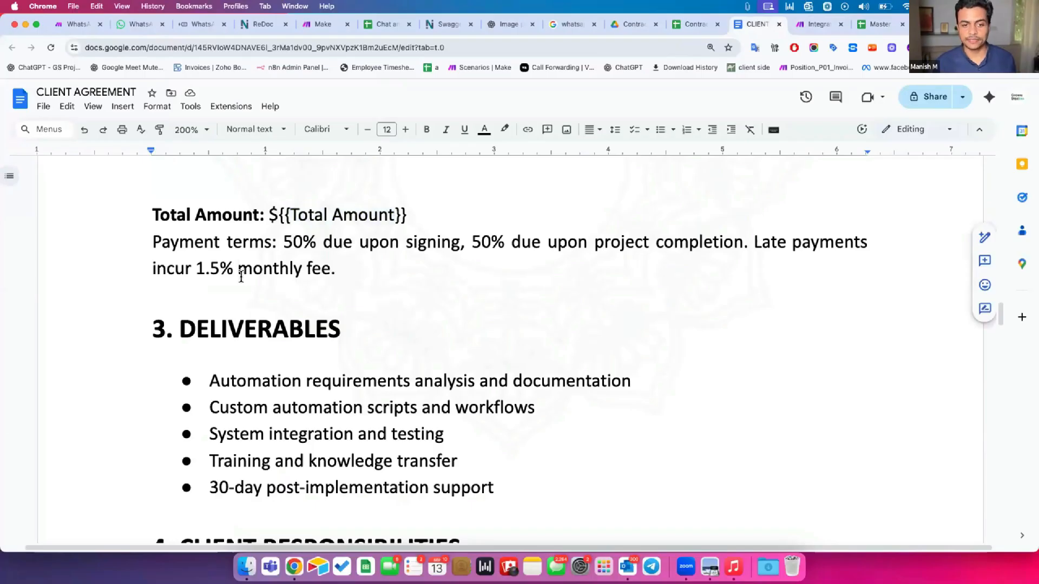
left_click_drag(278, 216, 403, 207)
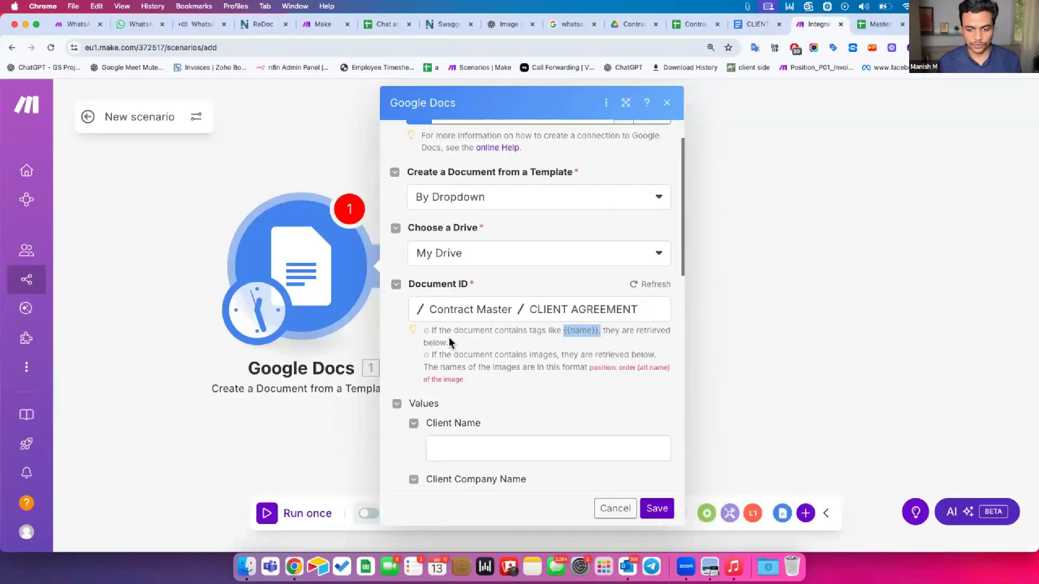
Review the template's value fields such as Client Name, then cancel the module settings without saving
left_click_drag(447, 331, 445, 343)
scroll(444, 346, "down", 5)
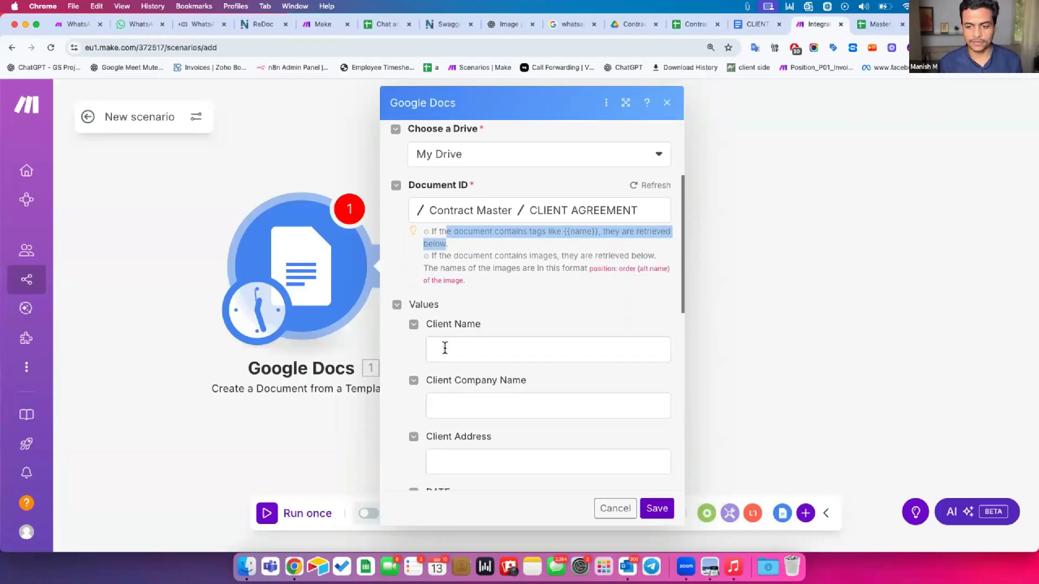
scroll(445, 348, "down", 2)
scroll(445, 354, "down", 2)
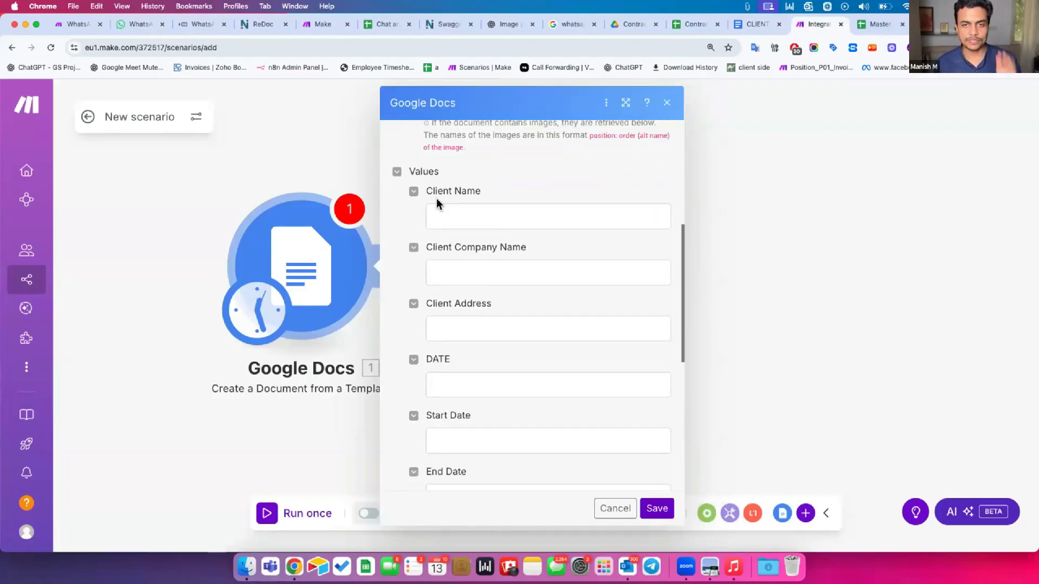
left_click_drag(436, 190, 474, 189)
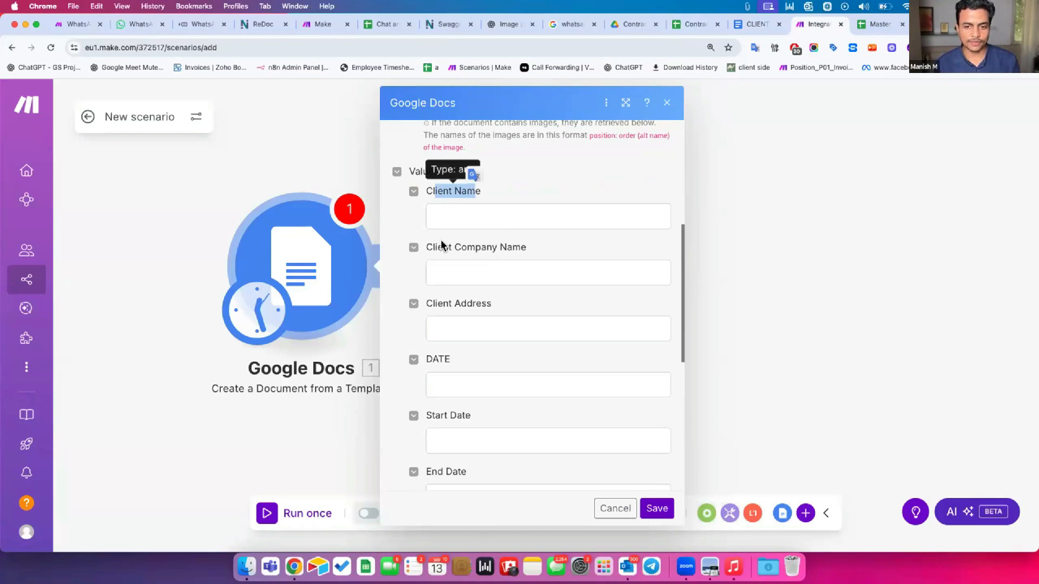
left_click_drag(436, 248, 512, 243)
left_click(456, 195)
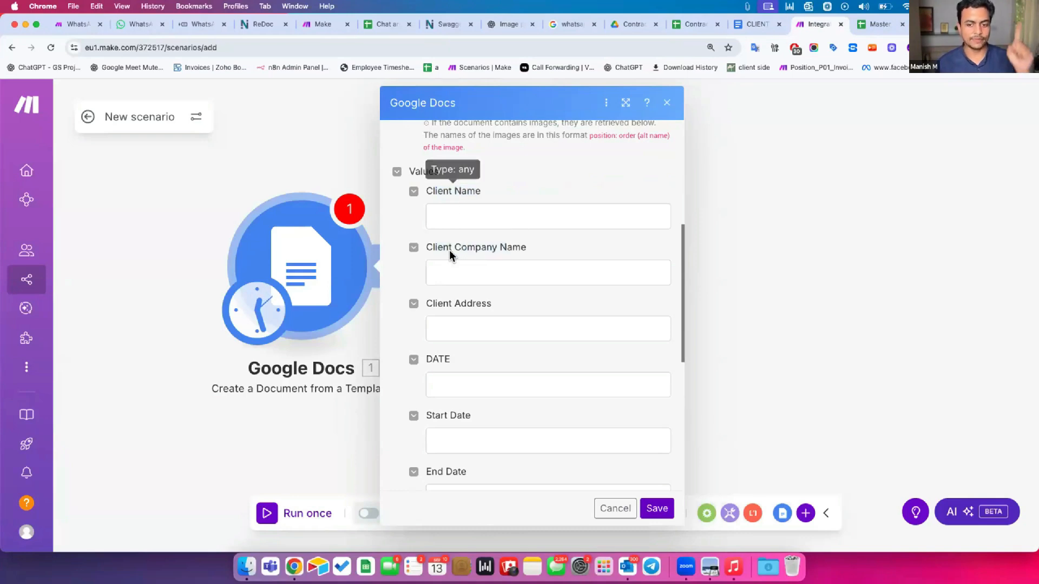
scroll(449, 295, "down", 3)
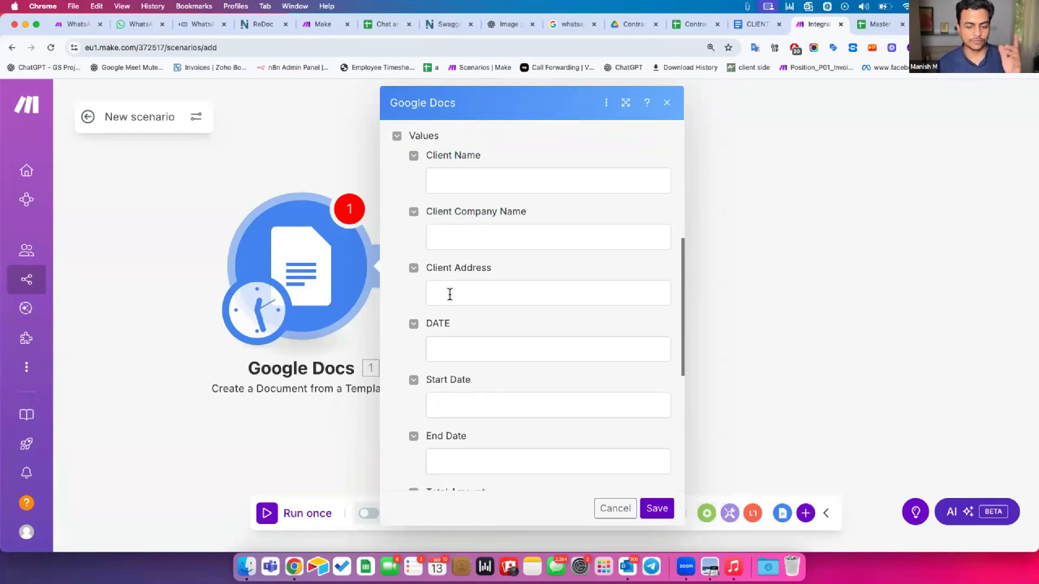
scroll(433, 352, "down", 5)
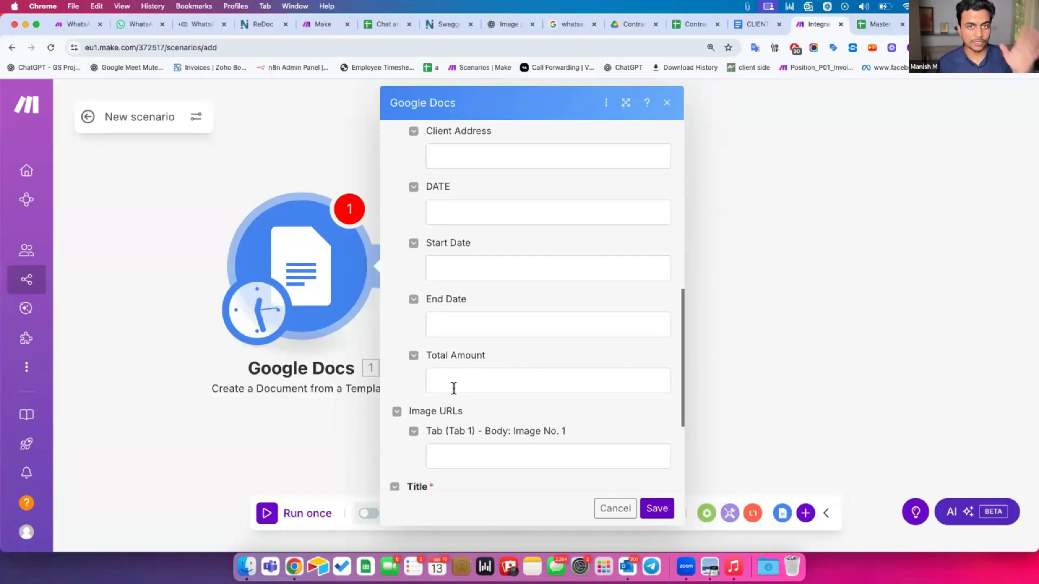
scroll(453, 389, "down", 4)
scroll(453, 389, "up", 15)
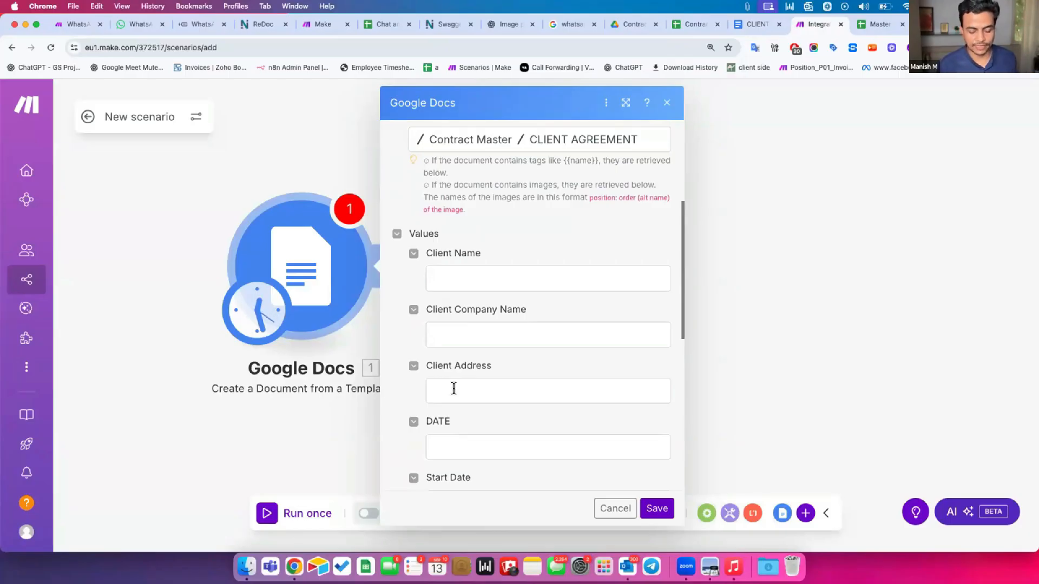
scroll(454, 388, "down", 7)
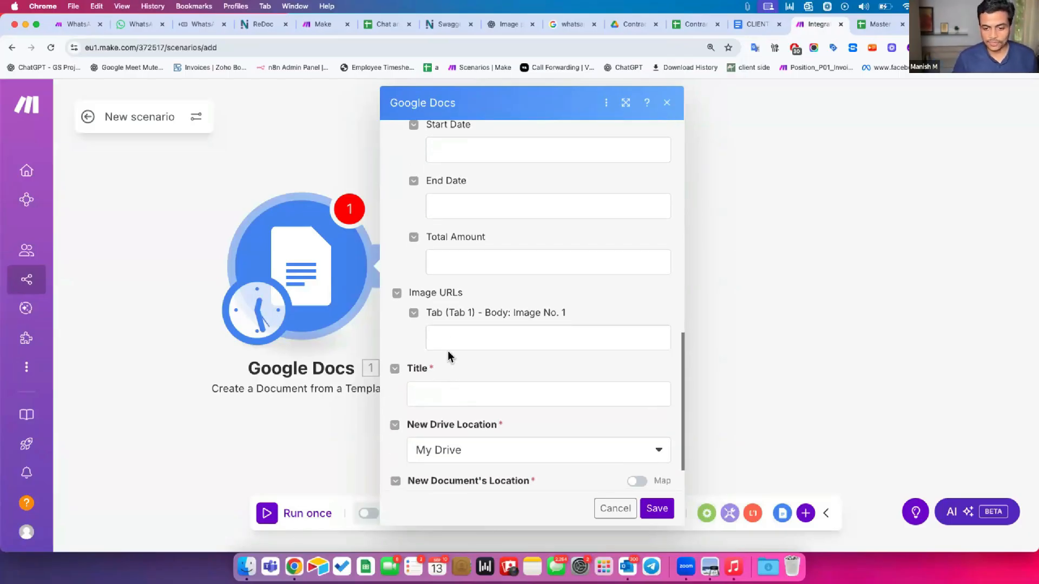
scroll(442, 336, "down", 2)
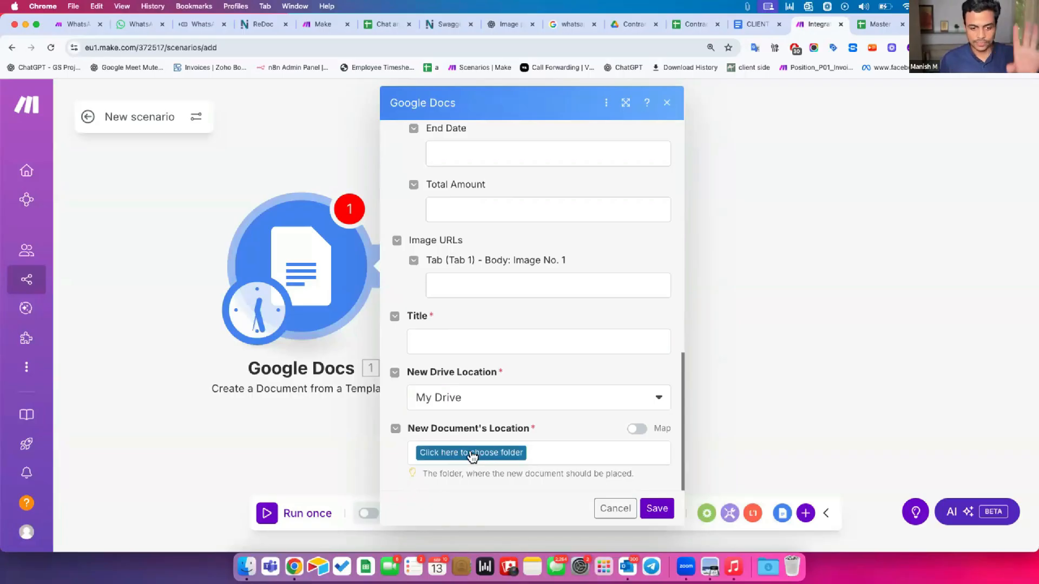
left_click(607, 508)
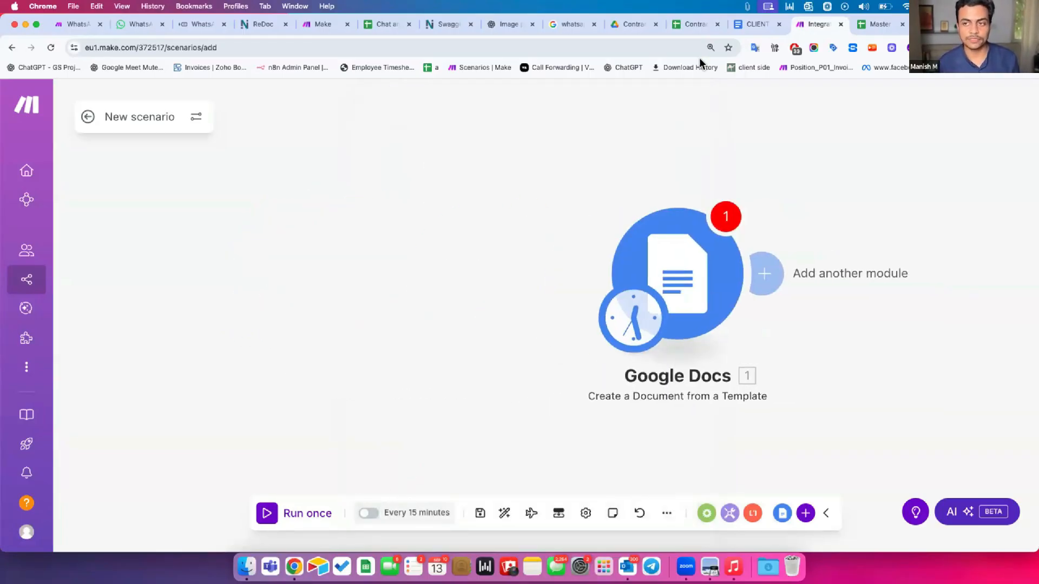
Check the Contract Creator Master spreadsheet with cell A2 selected, then return to Make
left_click(687, 25)
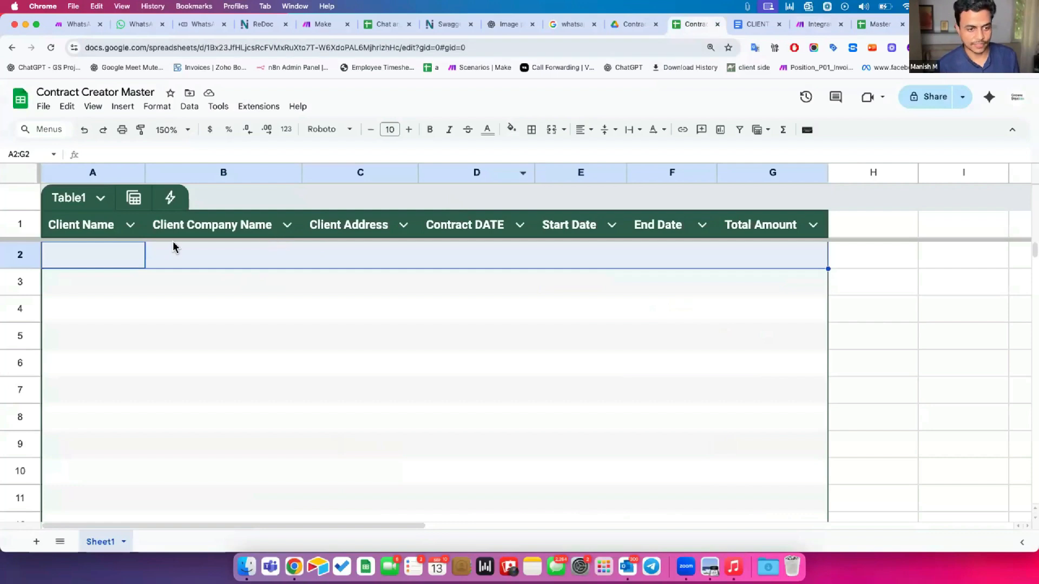
left_click(120, 256)
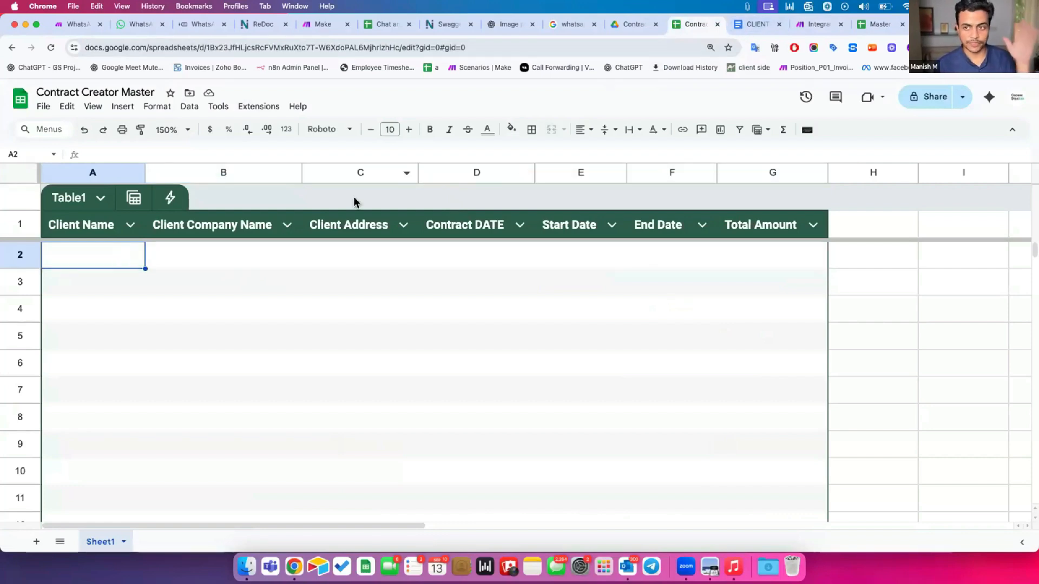
left_click(817, 24)
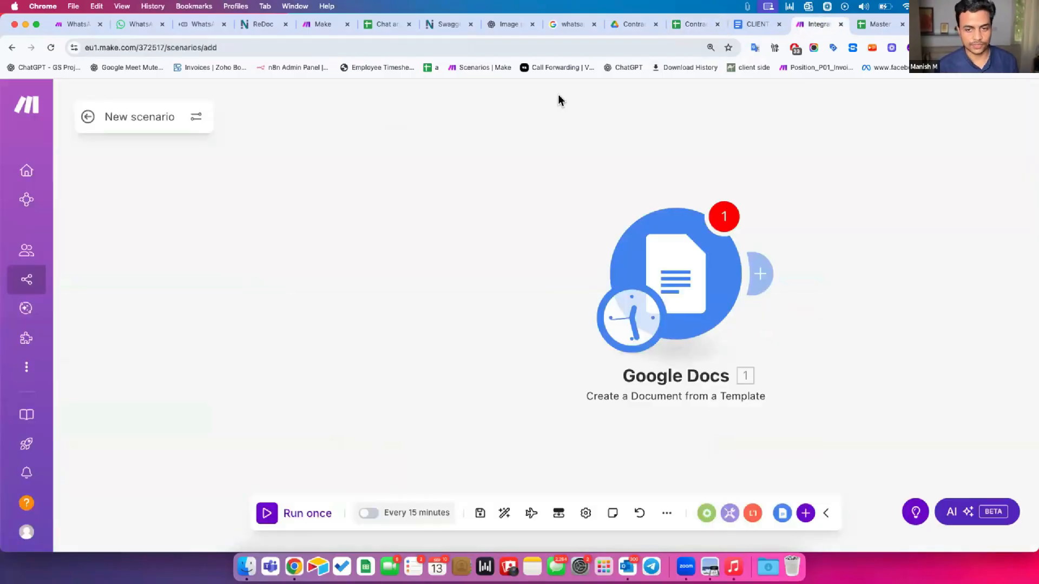
Add a Google Sheets Search Rows module and move the schedule trigger onto it
left_click(371, 278)
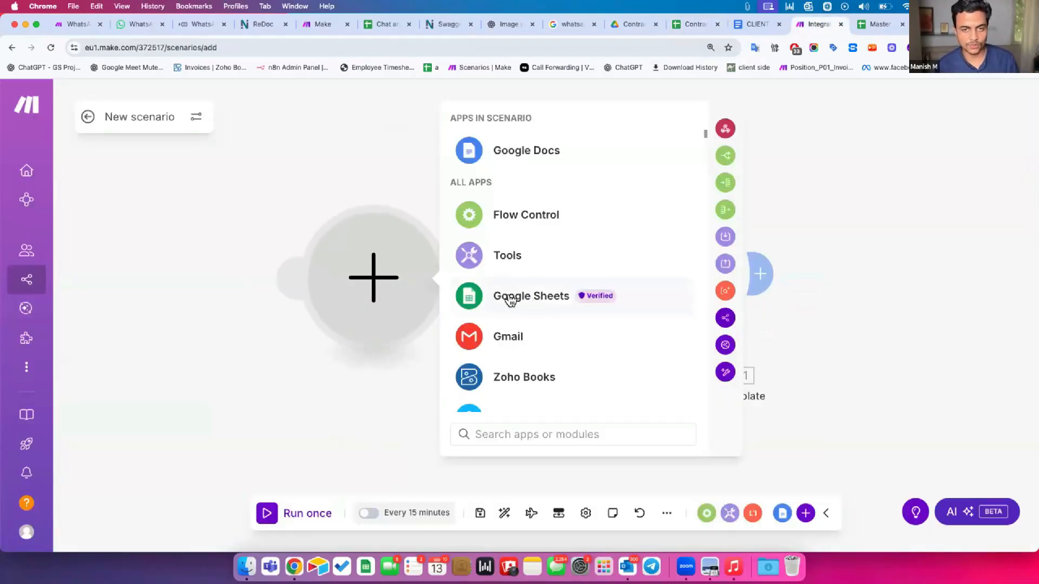
left_click(510, 300)
scroll(508, 297, "down", 3)
scroll(509, 297, "up", 3)
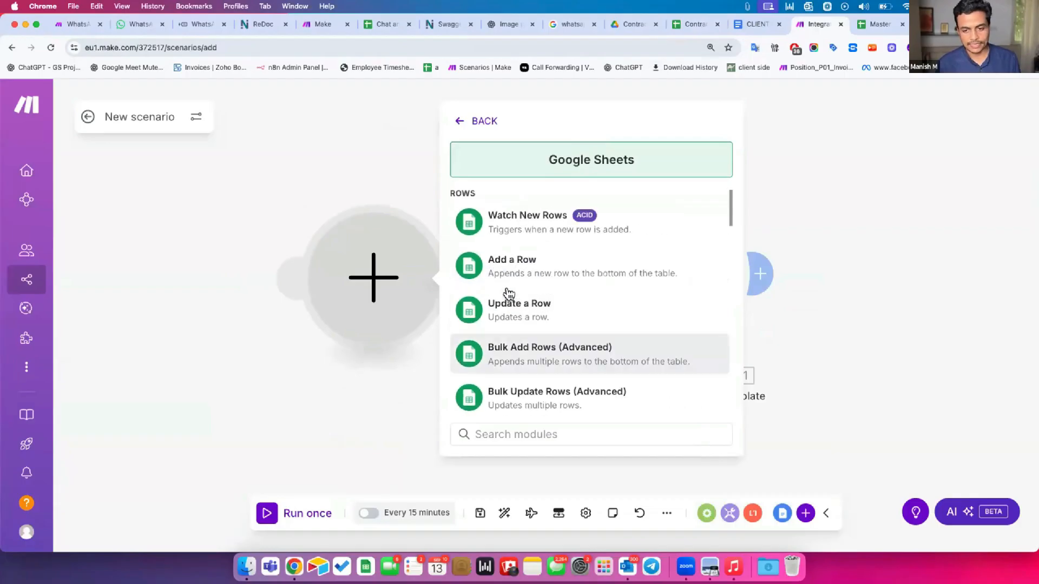
scroll(525, 349, "down", 3)
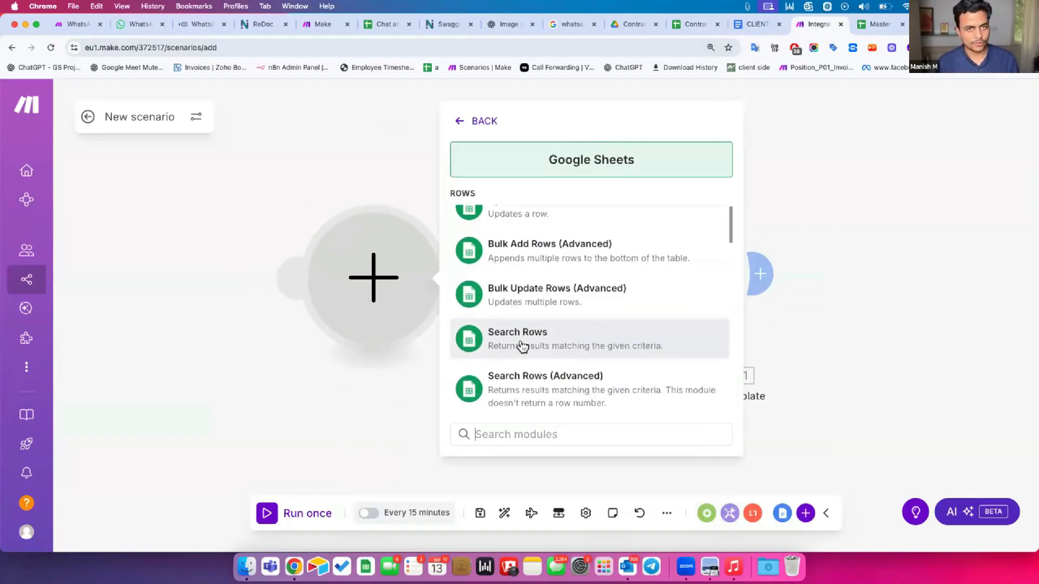
left_click(519, 340)
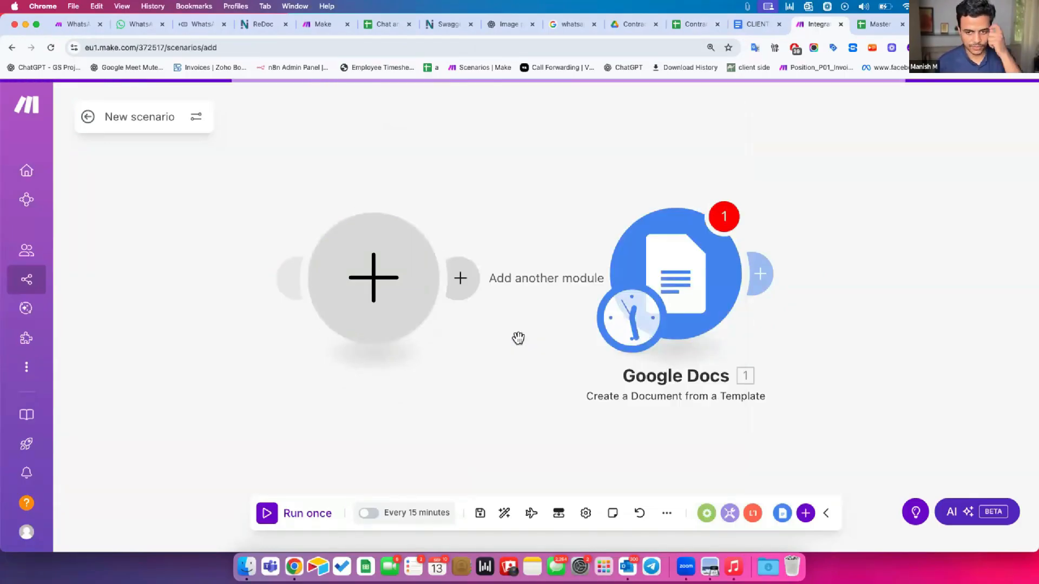
left_click(499, 404)
left_click_drag(626, 333, 420, 328)
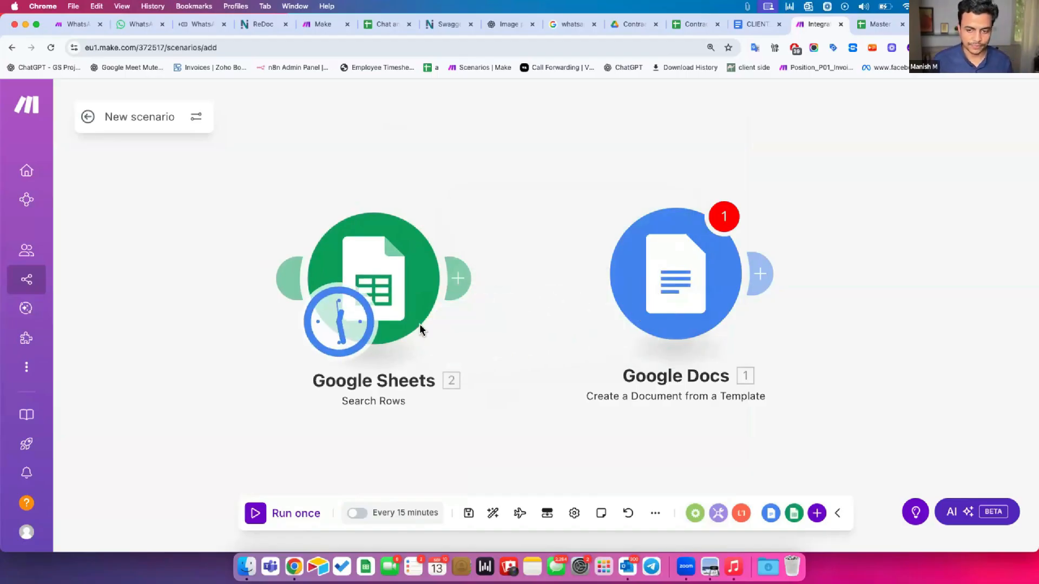
Set Search Rows to the 6th Sept Class connection, Contract Creator Master spreadsheet and Sheet1, then save
left_click(377, 275)
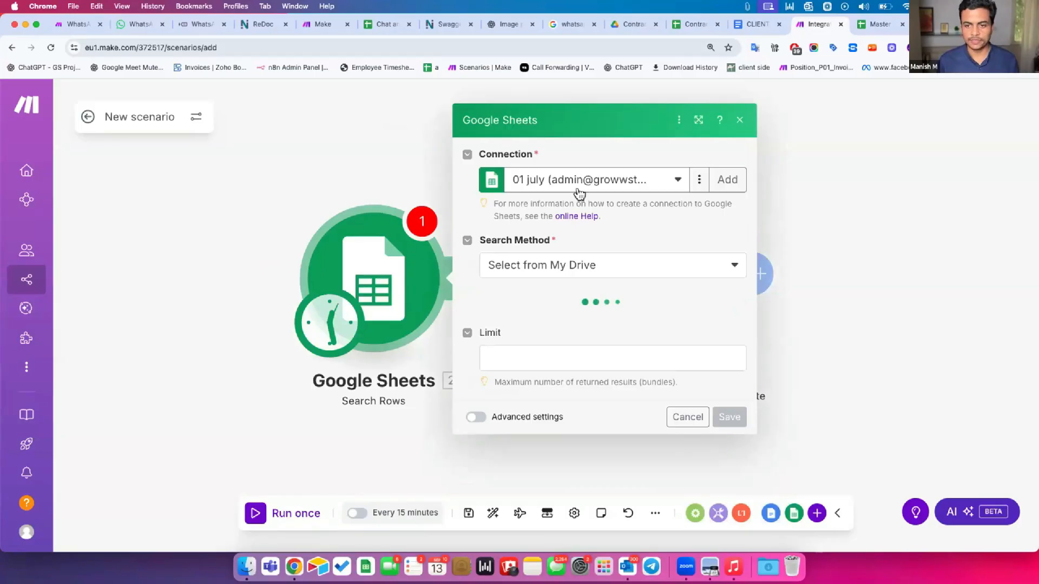
left_click(579, 184)
left_click(536, 355)
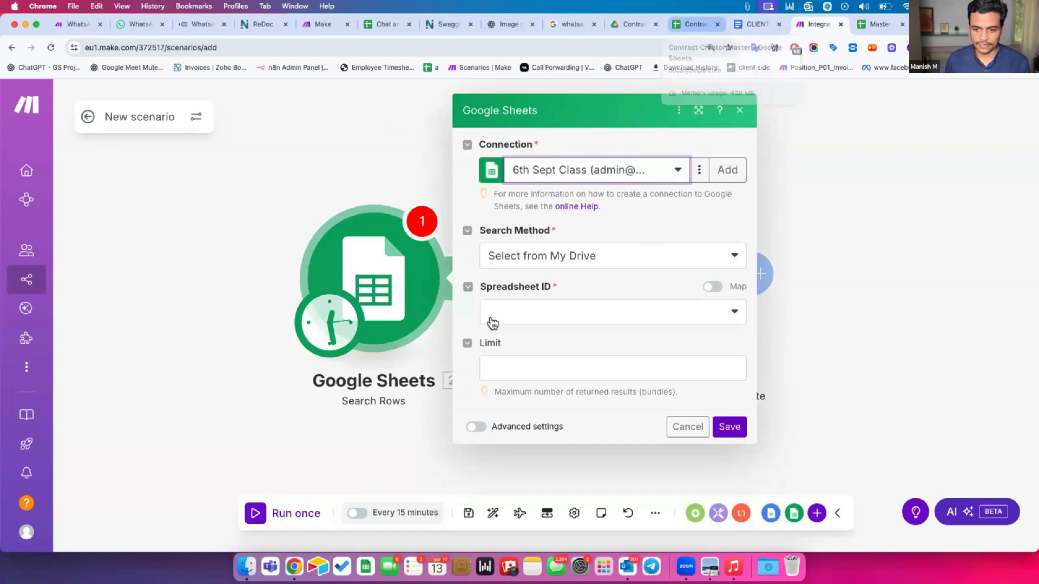
left_click(501, 306)
type("co")
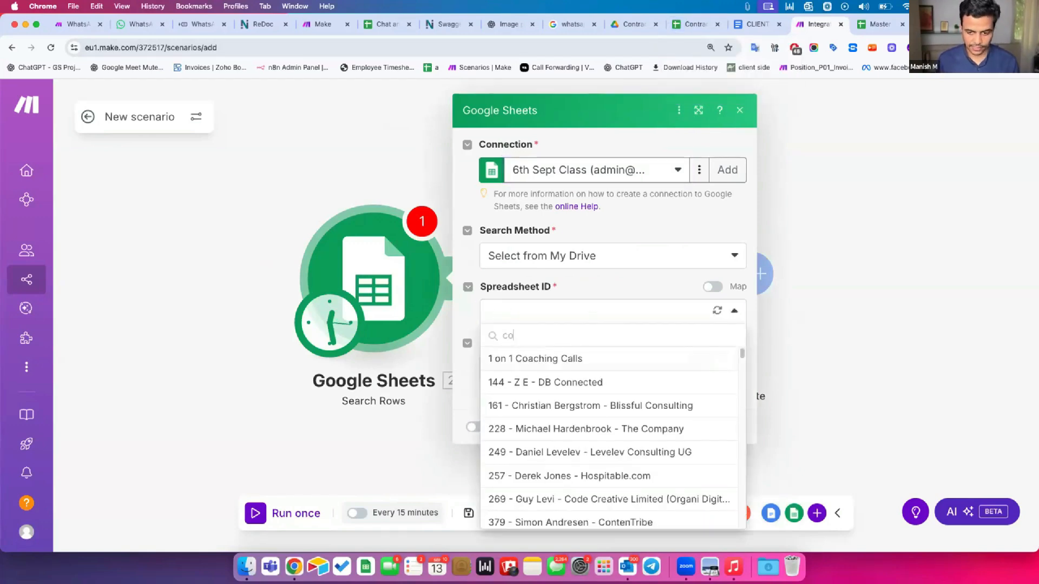
type("ntrac")
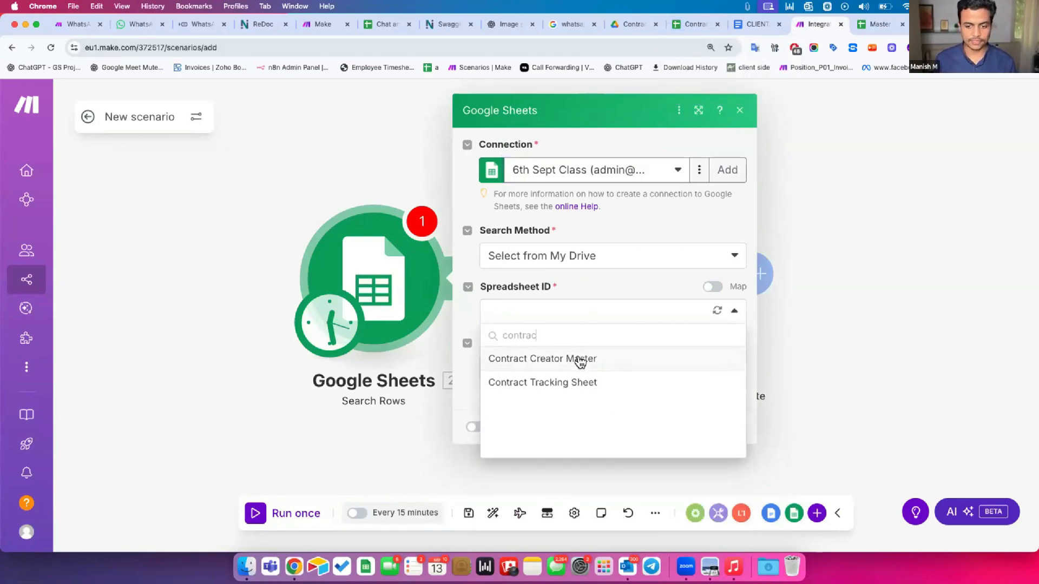
left_click(583, 360)
left_click(523, 362)
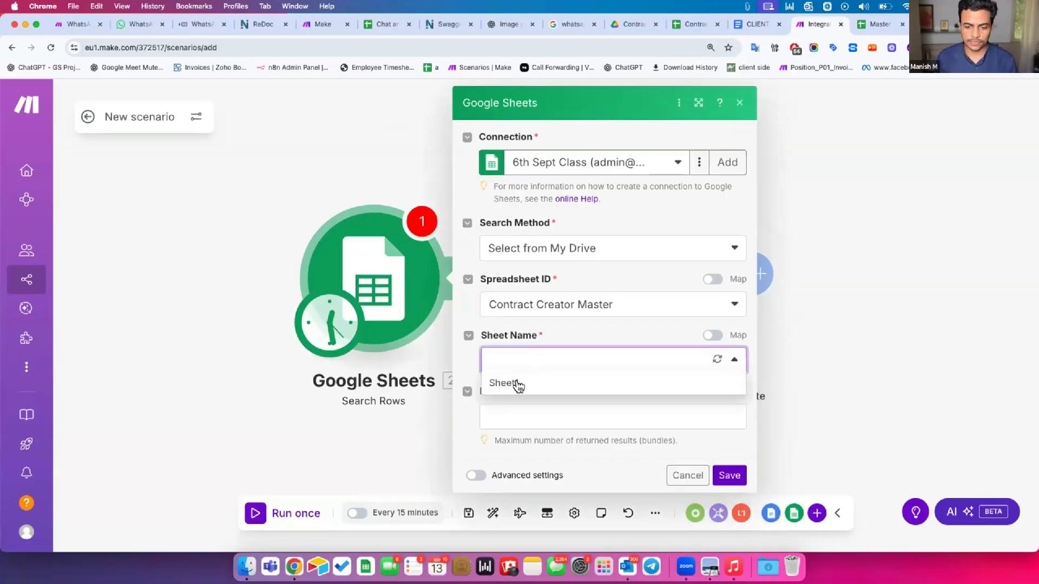
left_click(521, 384)
scroll(521, 386, "down", 3)
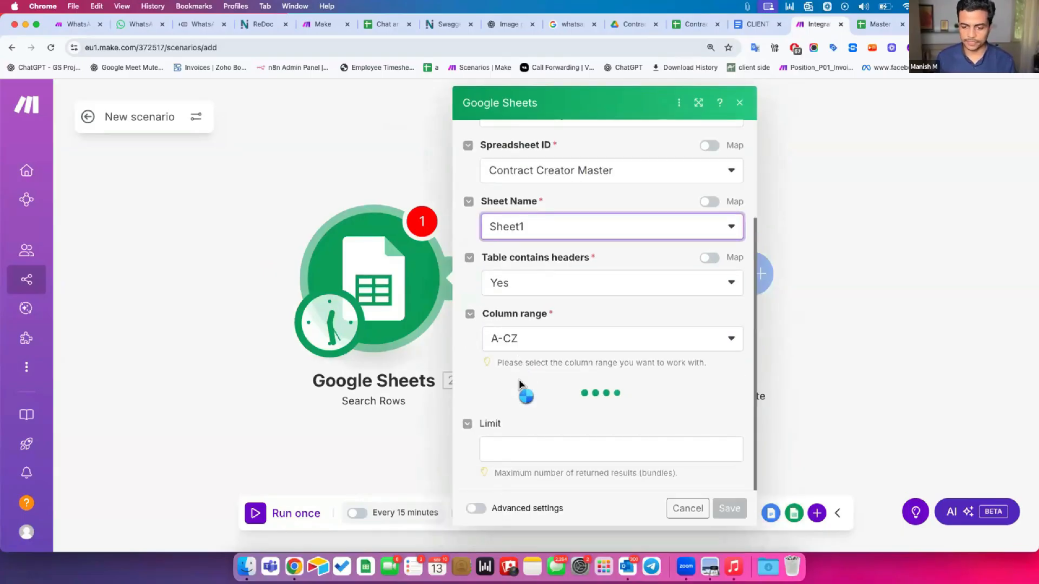
scroll(519, 376, "down", 5)
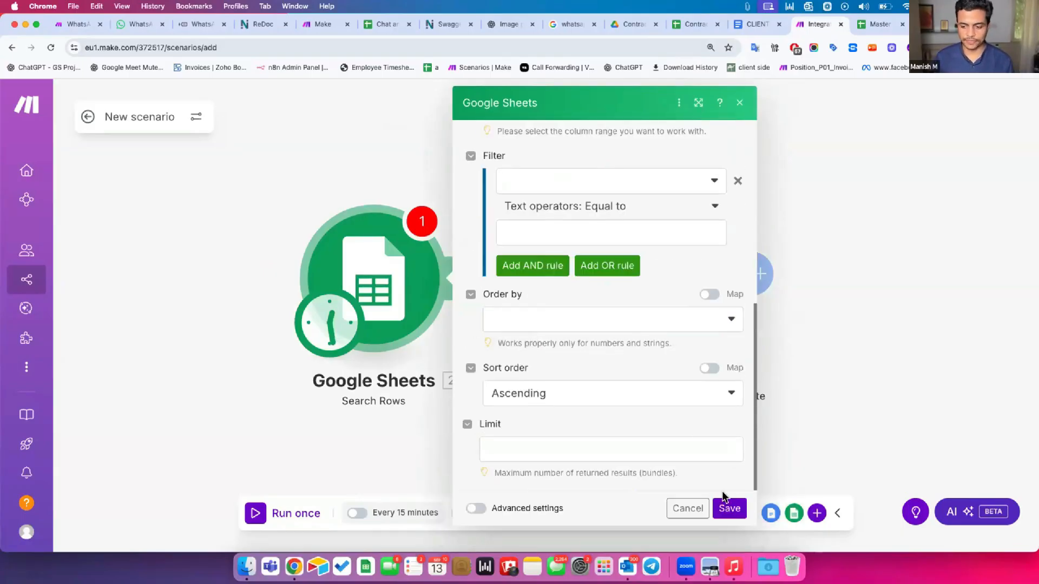
left_click(728, 508)
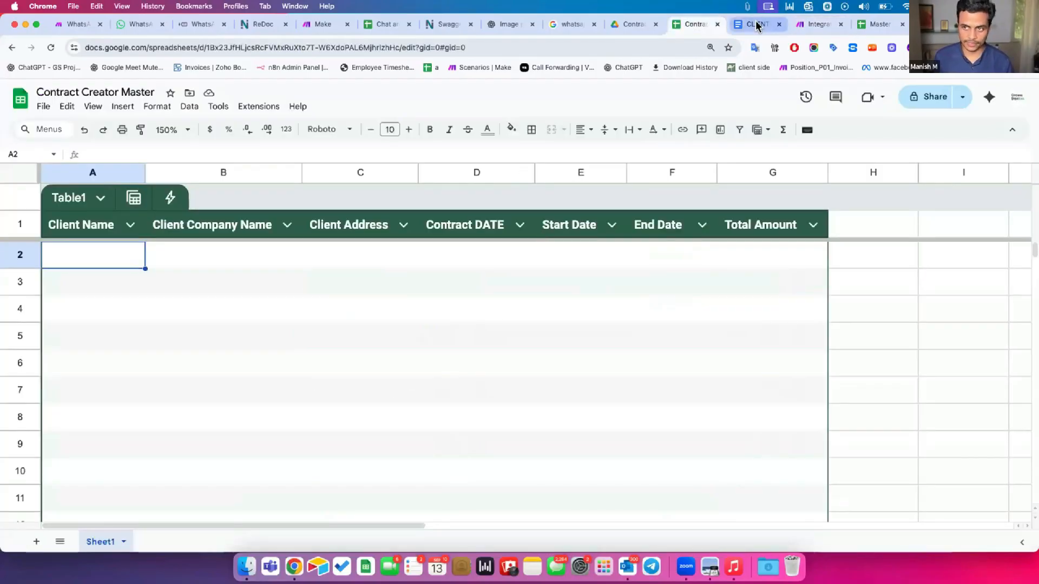
Enter the client's name, company name and street address in row 2, widening column C
left_click(757, 24)
left_click_drag(809, 27, 735, 27)
left_click(695, 24)
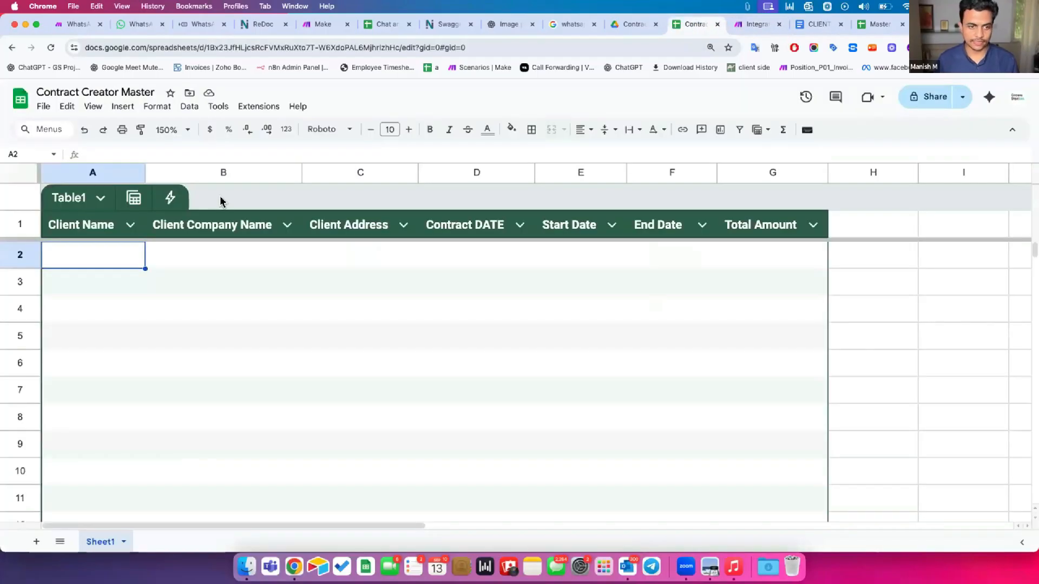
key("Return")
key("Up")
key("Right")
type("The Net Retu")
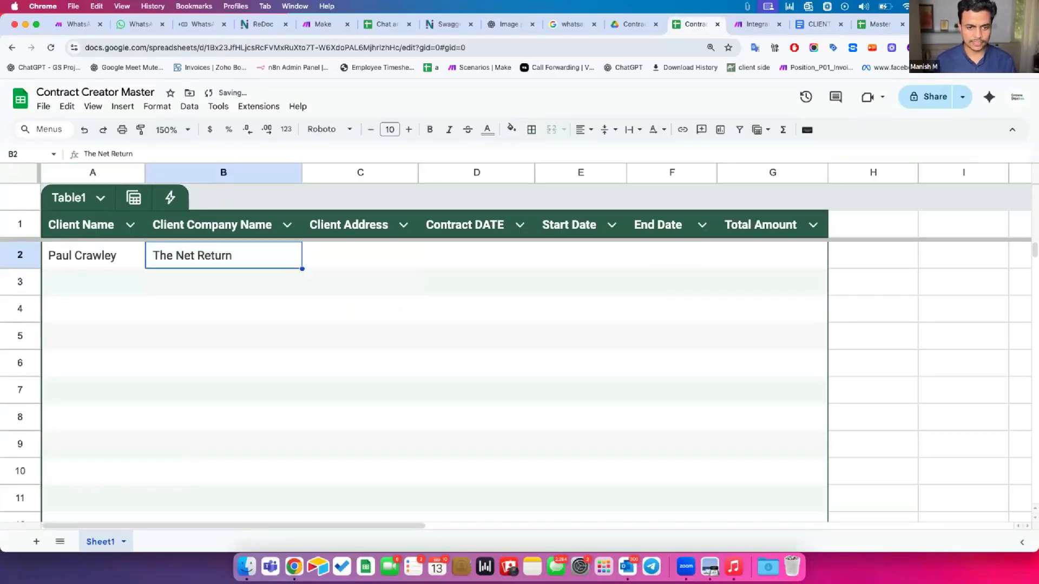
key("Tab")
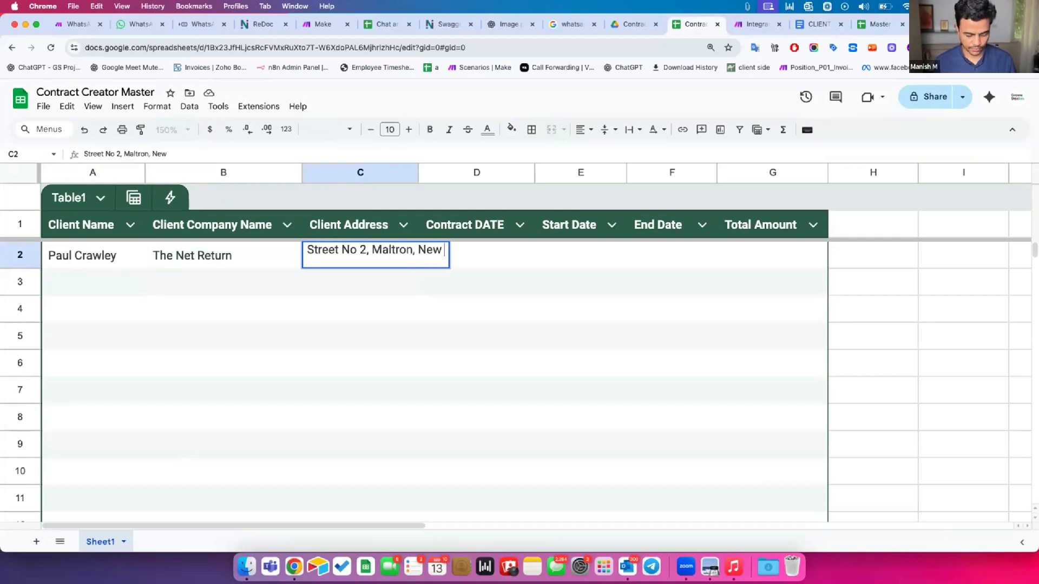
key("Return")
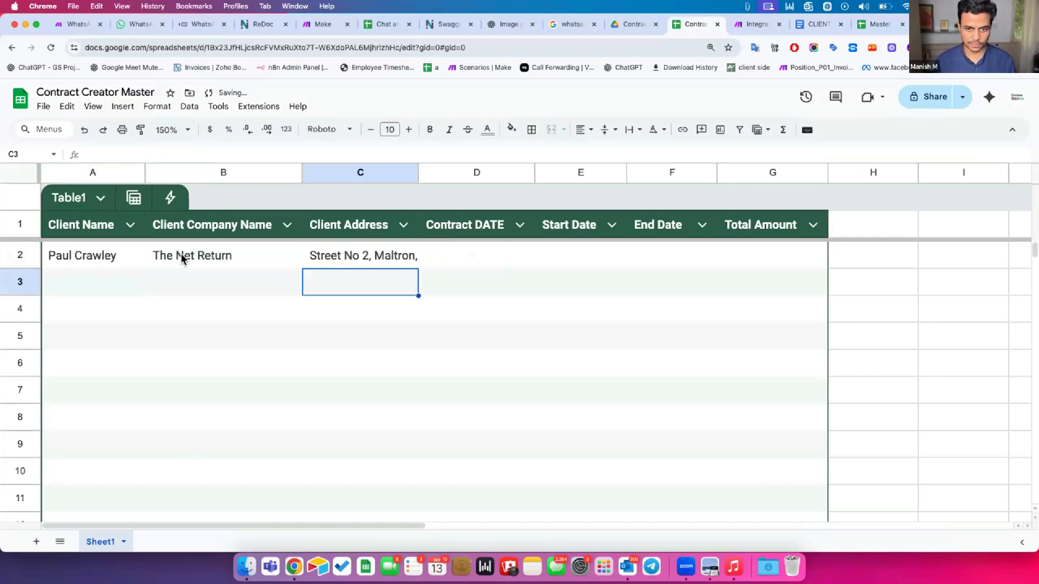
double_click(420, 172)
Enter contract date 15th Sept, start date 01st Oct 2025 and end date 31st Dec 2026
left_click(562, 253)
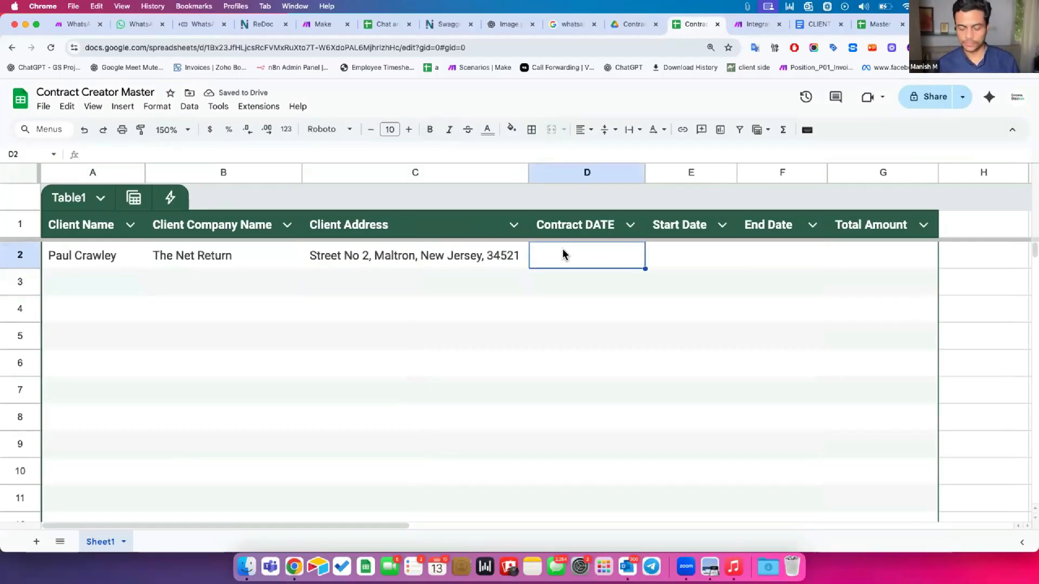
type("15")
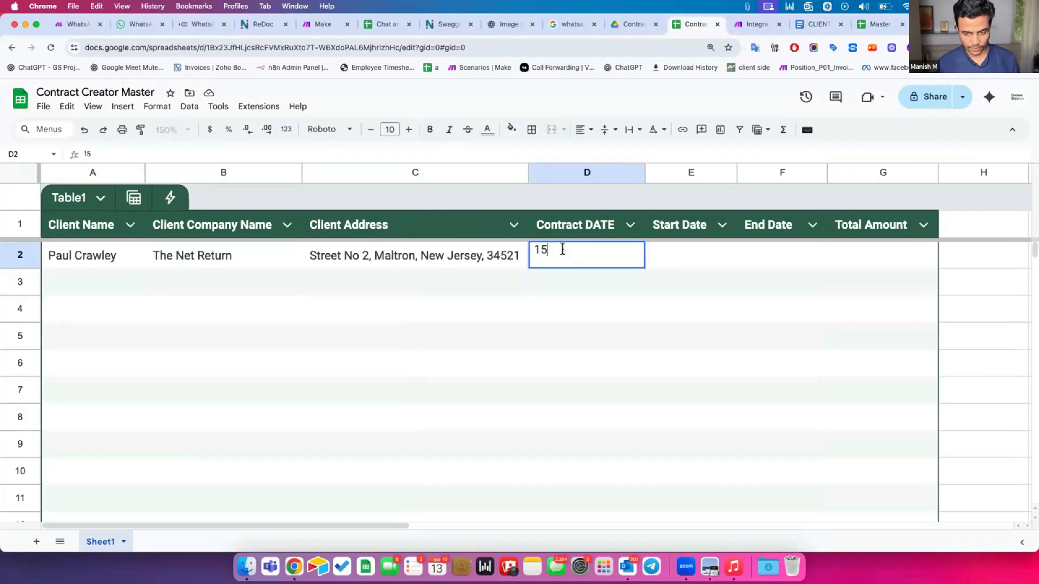
type("th Sept 2025")
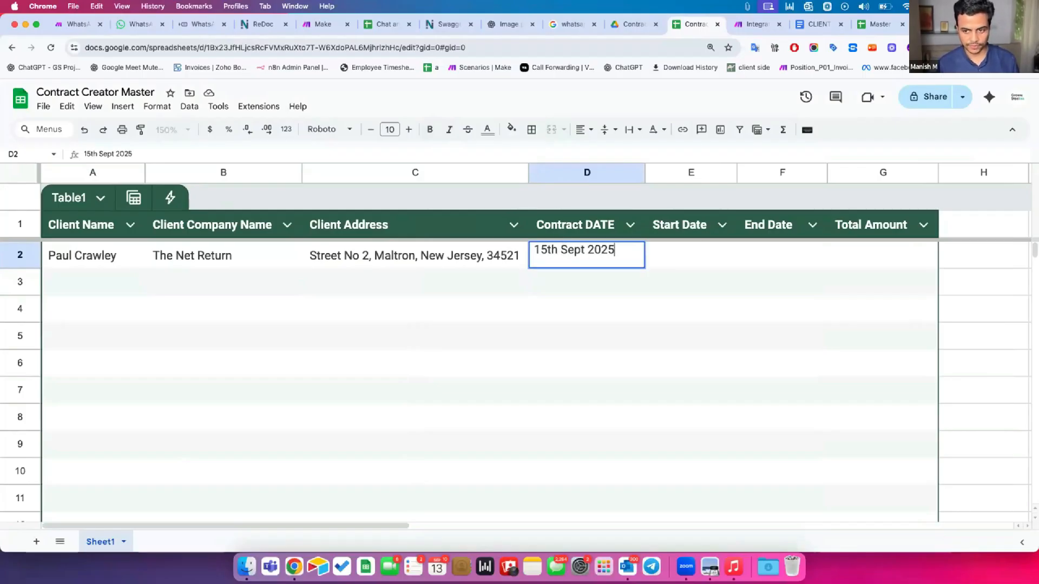
key("Tab")
type("01st Oct 2025")
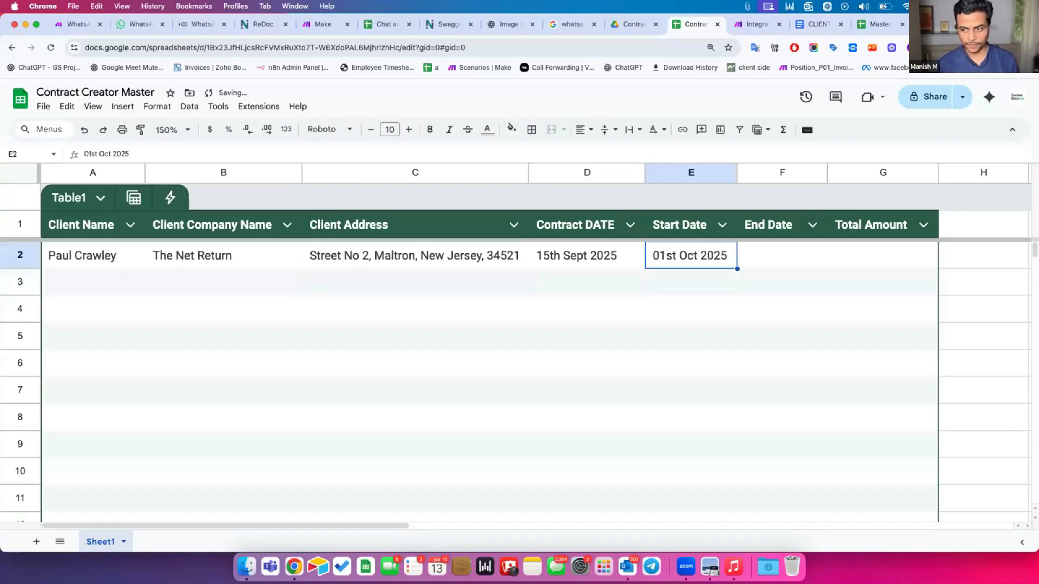
key("Tab")
type("31st Dec")
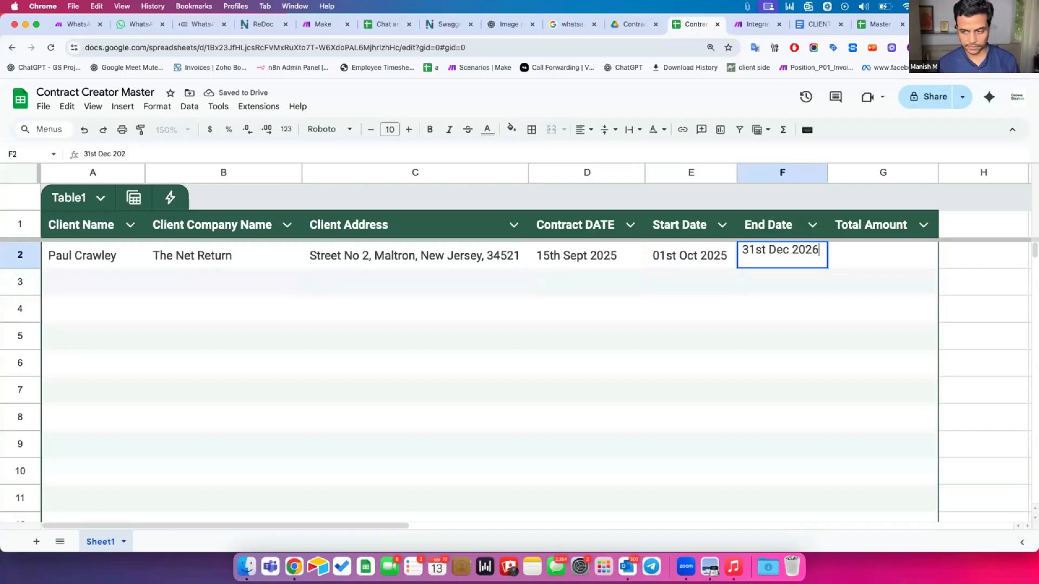
type(" 2026")
key("Return")
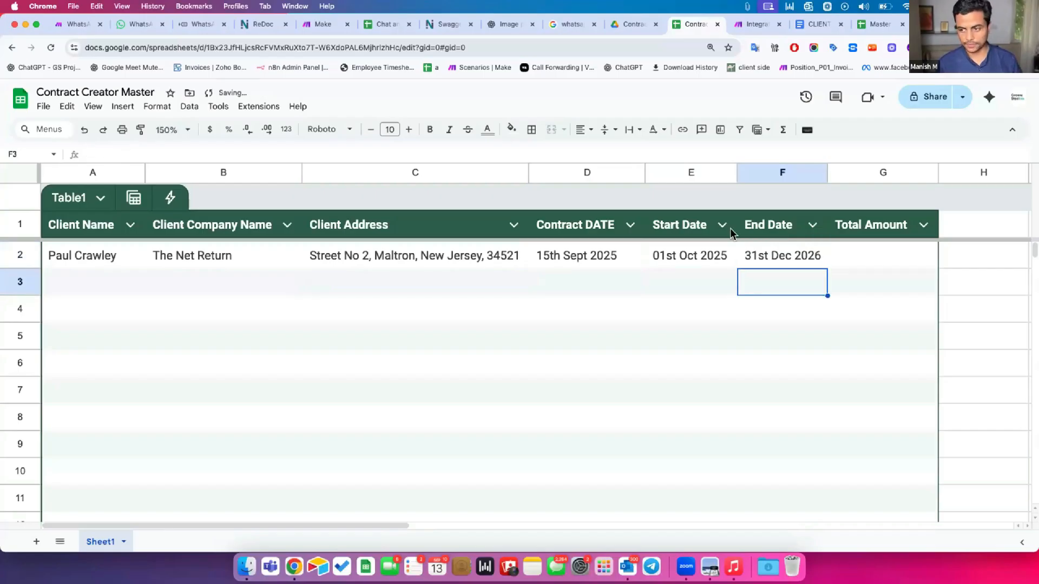
Enter Total Amount 45000 in G2 and select the row A2:G2
left_click(868, 258)
type("450000")
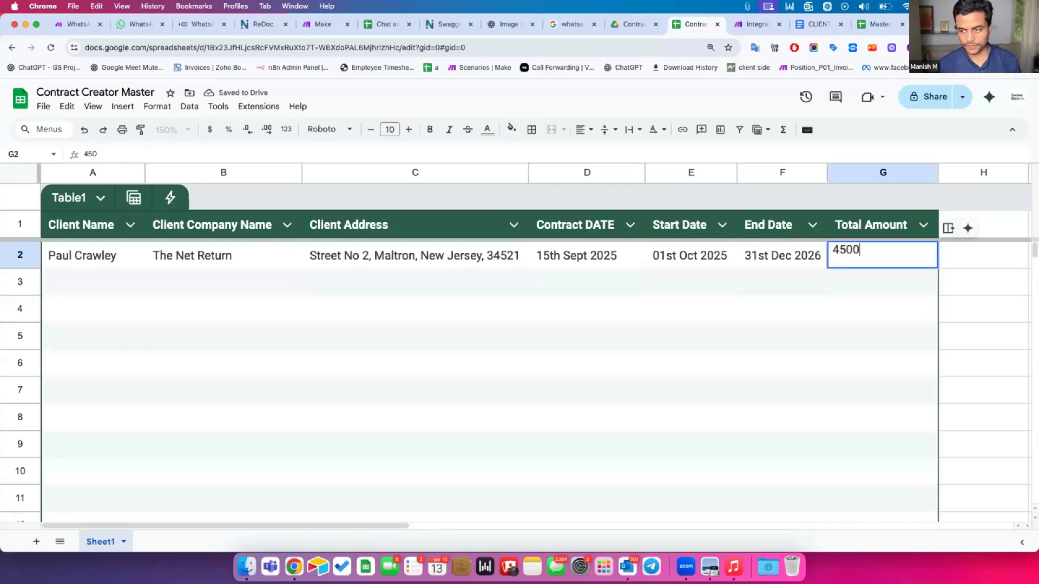
key("Return")
key("Up")
key("Up")
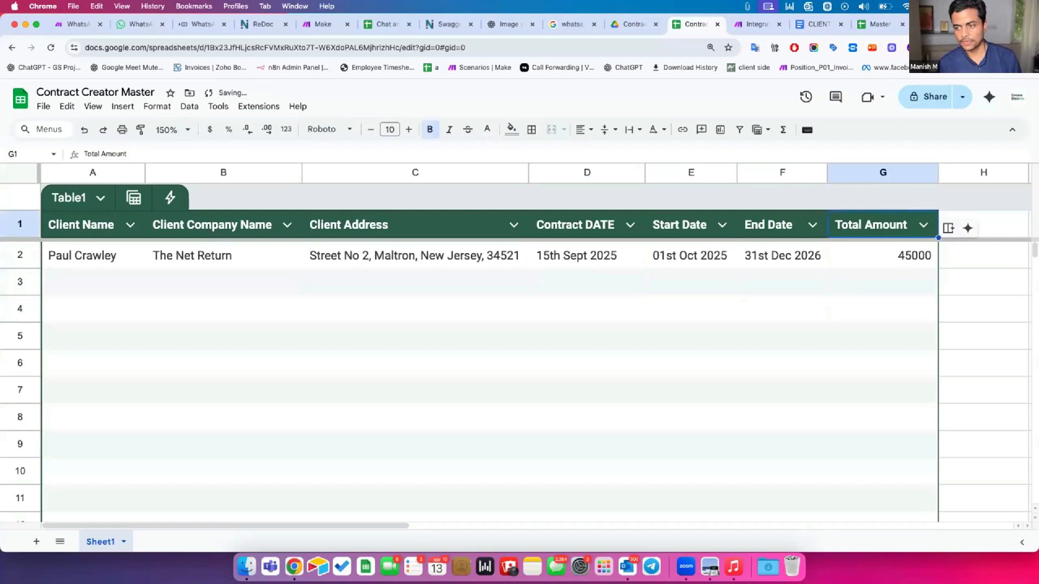
left_click(118, 256)
left_click_drag(615, 252, 847, 262)
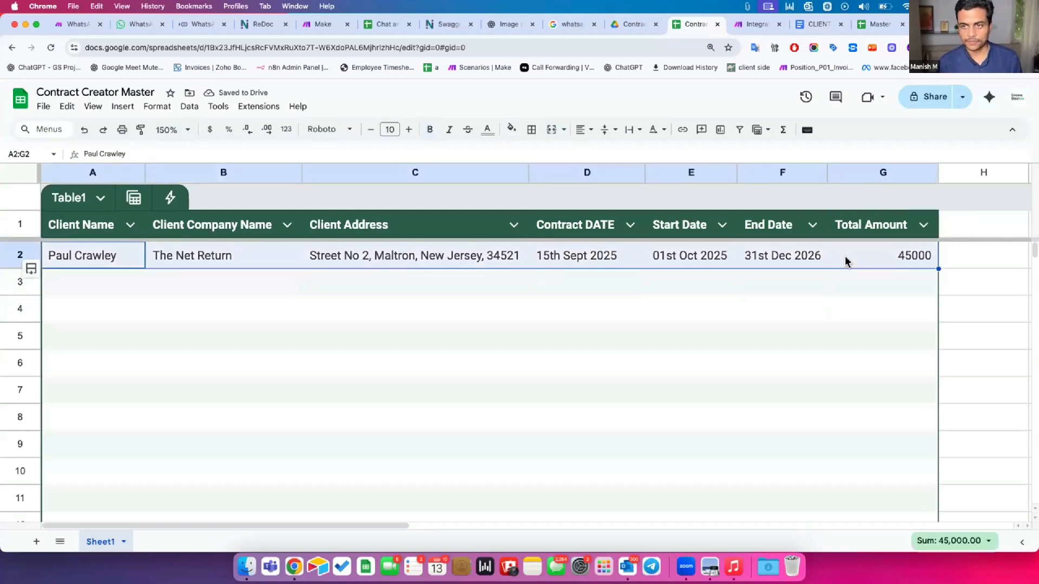
key("ctrl+Tab")
Run the scenario once and inspect the Search Rows output bundle holding row 2's values
left_click(260, 512)
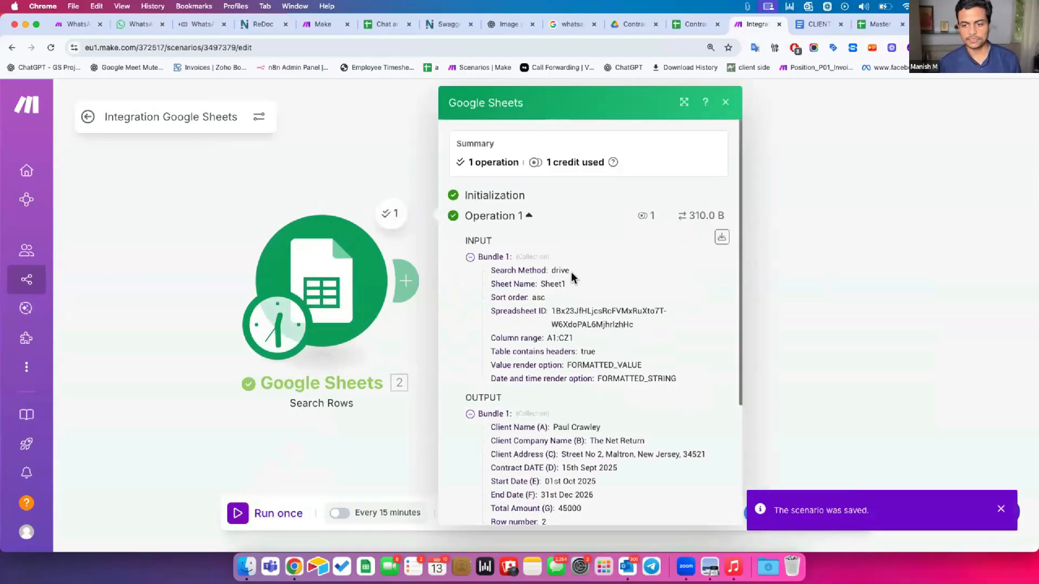
scroll(570, 272, "down", 3)
left_click_drag(535, 256, 567, 385)
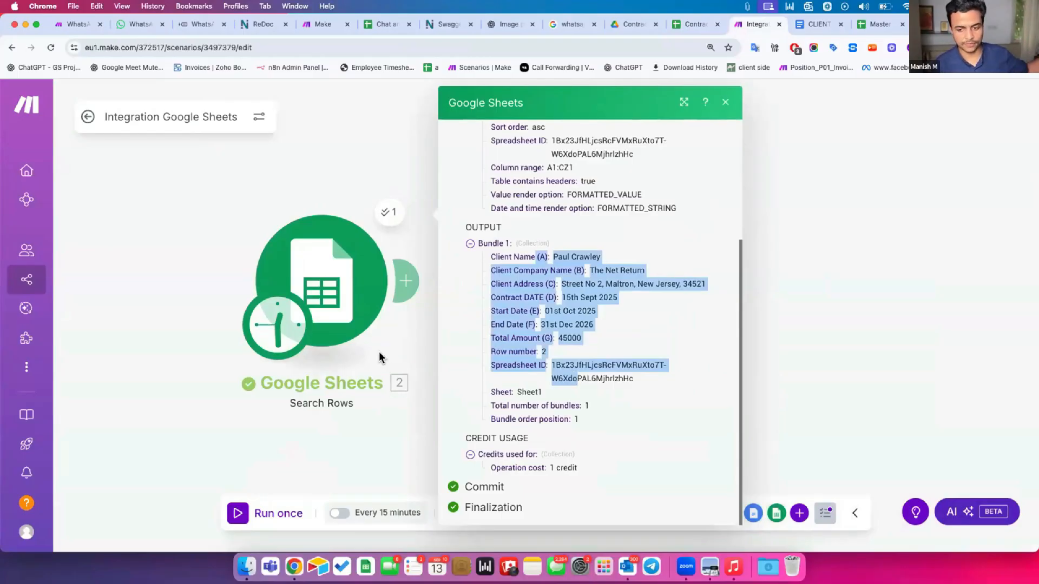
left_click(418, 358)
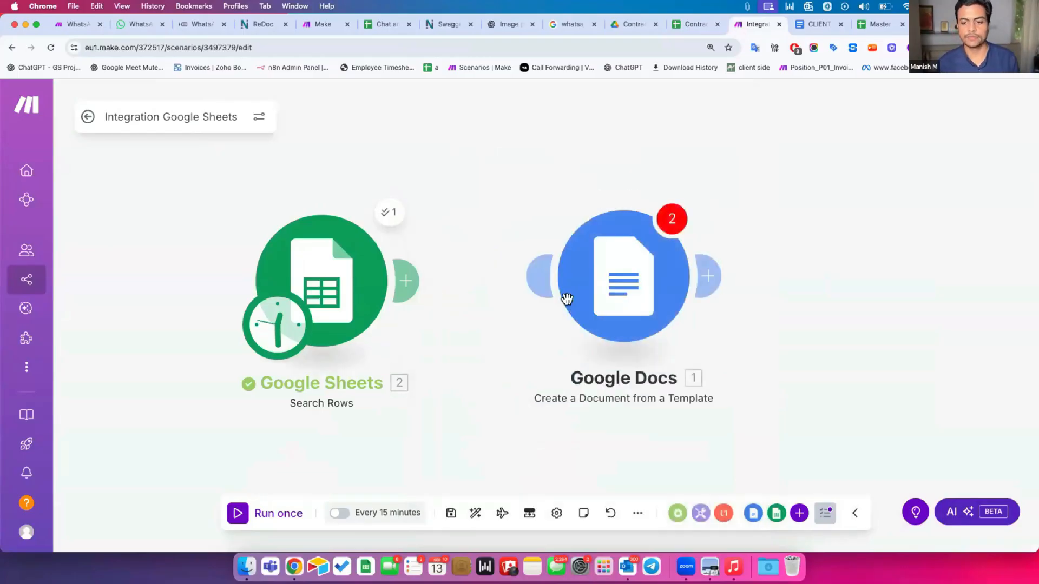
Set the Google Docs module's Document ID to CLIENT AGREEMENT in Contract Master
left_click(585, 293)
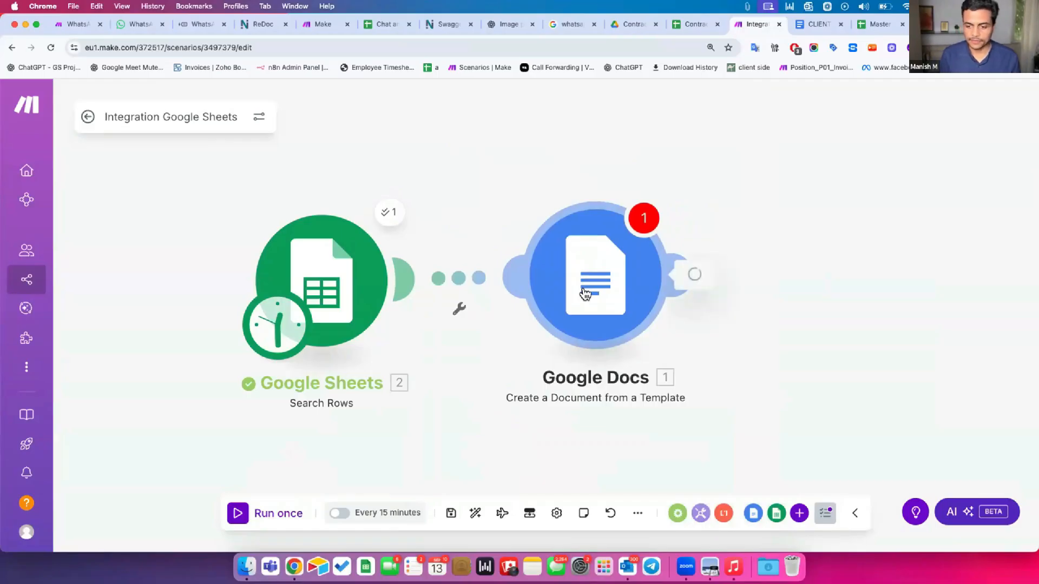
left_click(733, 358)
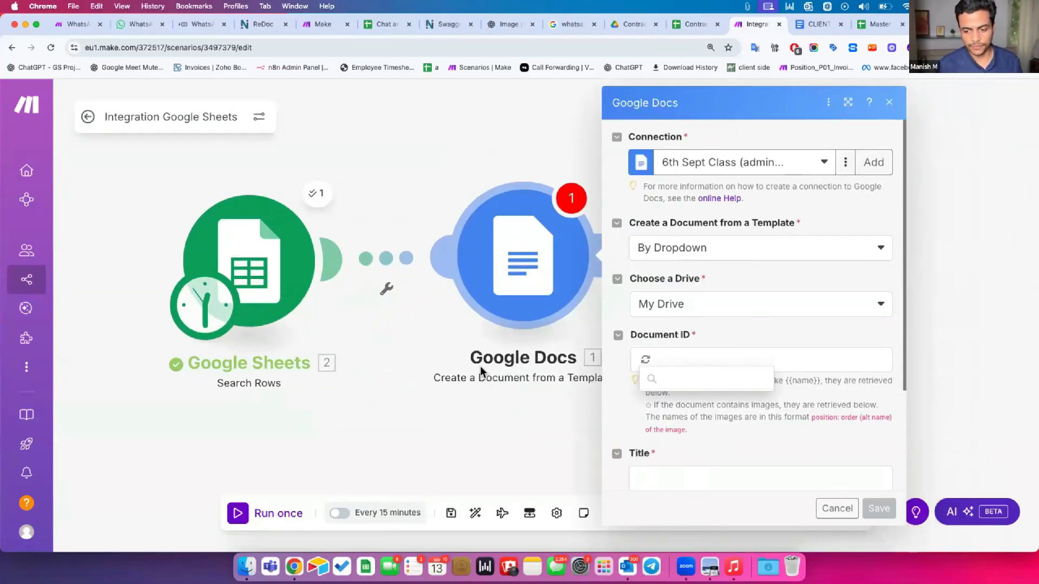
left_click(699, 424)
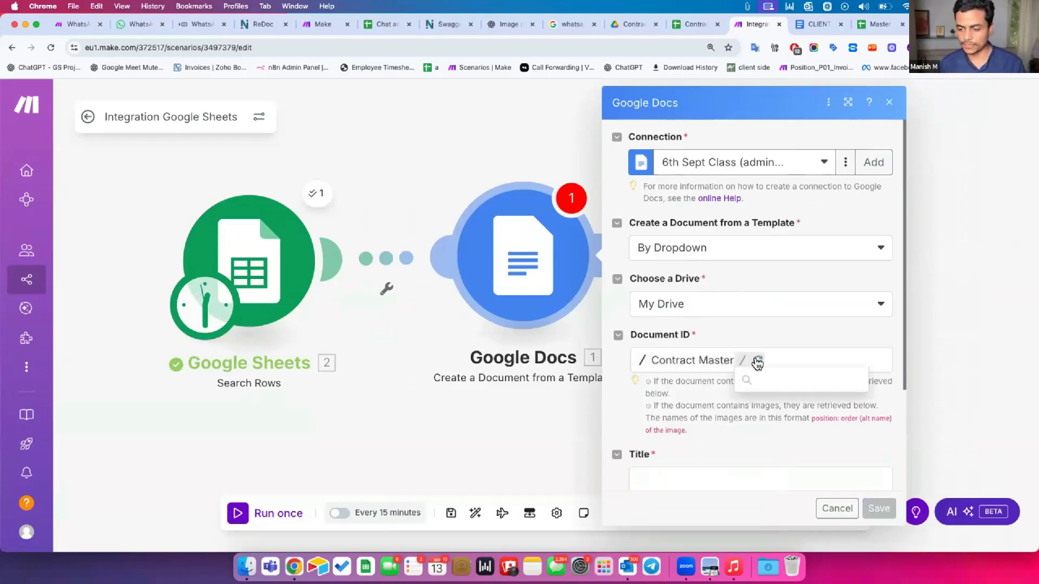
left_click(757, 400)
scroll(756, 394, "down", 5)
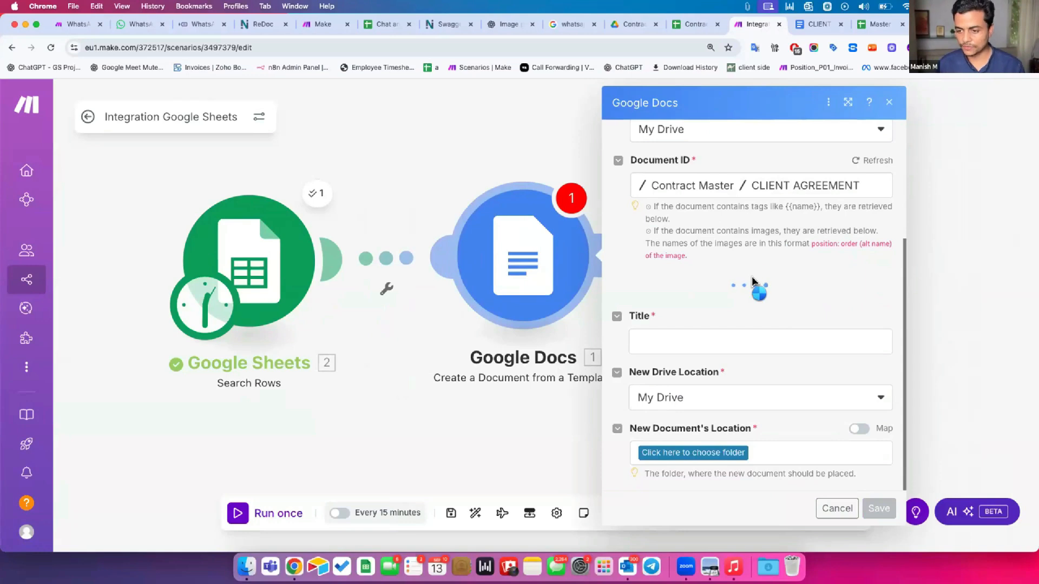
scroll(752, 289, "down", 4)
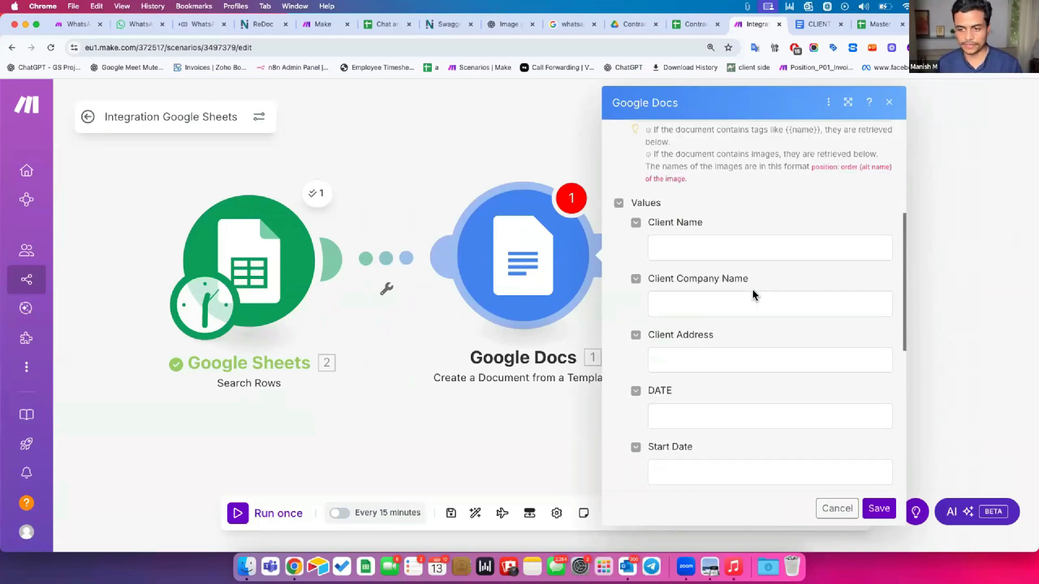
Map the sheet's Client Name, Client Company Name, Client Address and DATE into the template values
left_click(699, 174)
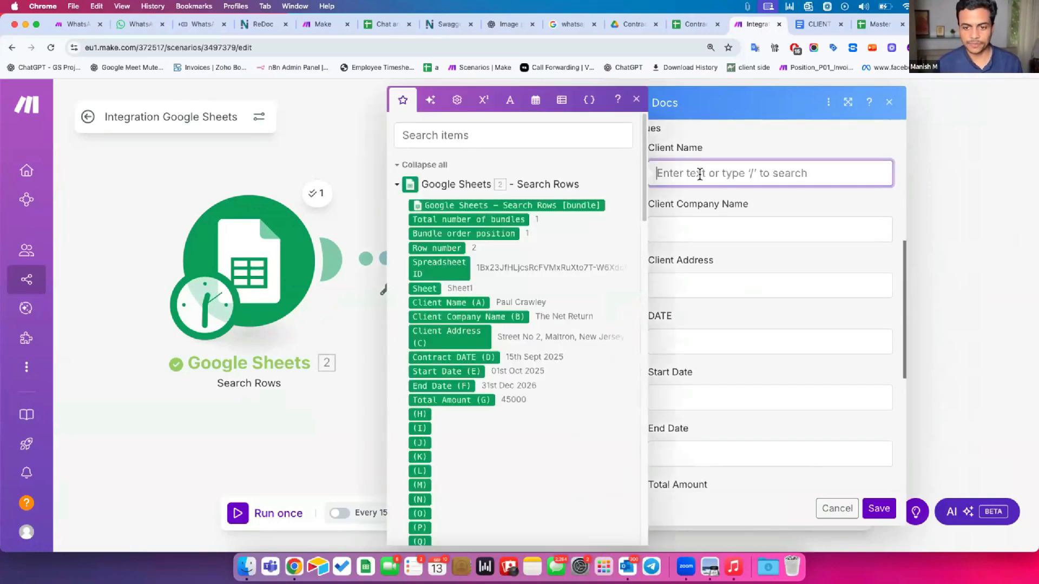
left_click(449, 302)
left_click(737, 228)
left_click(498, 317)
left_click(717, 282)
left_click(450, 335)
left_click(680, 338)
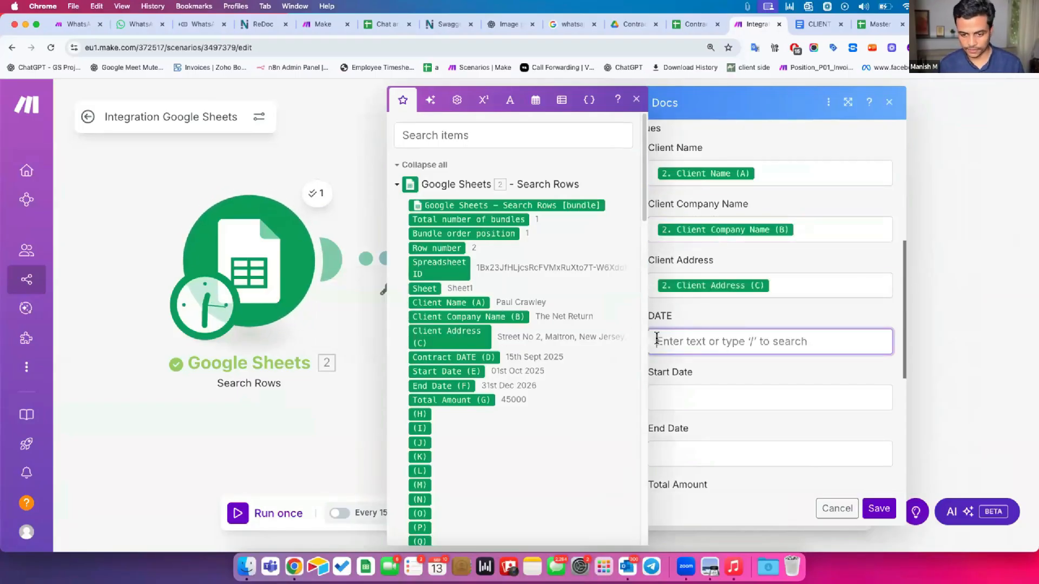
left_click(467, 357)
Map the sheet's Start Date, End Date and Total Amount into the remaining values
left_click(683, 389)
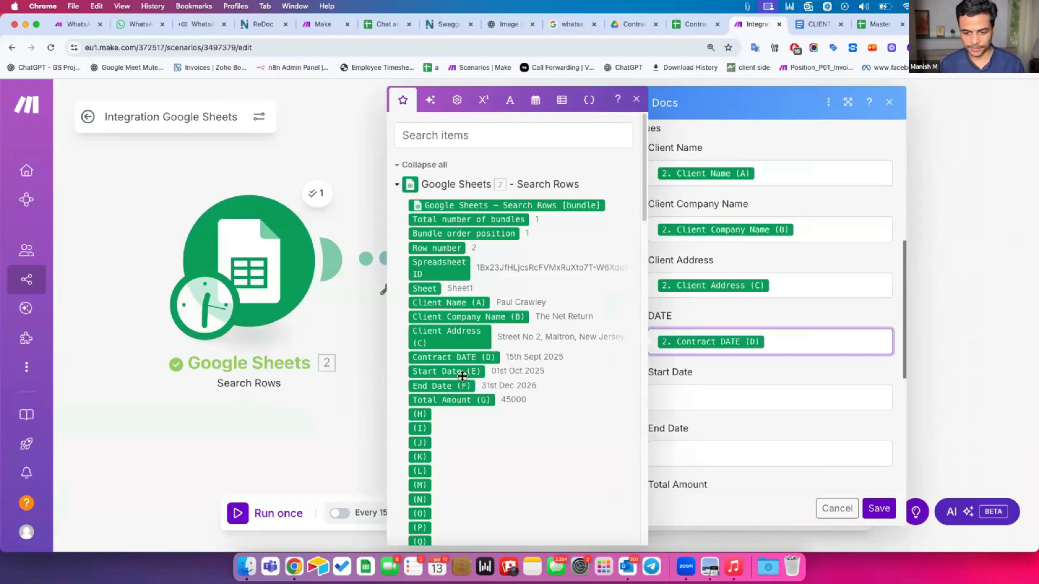
left_click(446, 372)
left_click(707, 454)
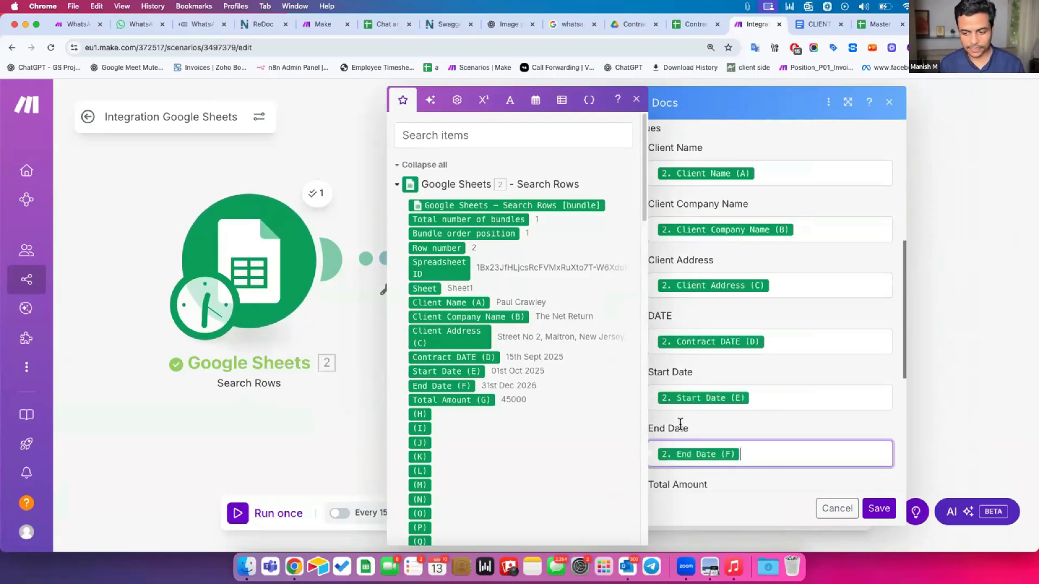
left_click(449, 386)
left_click(693, 418)
left_click(458, 399)
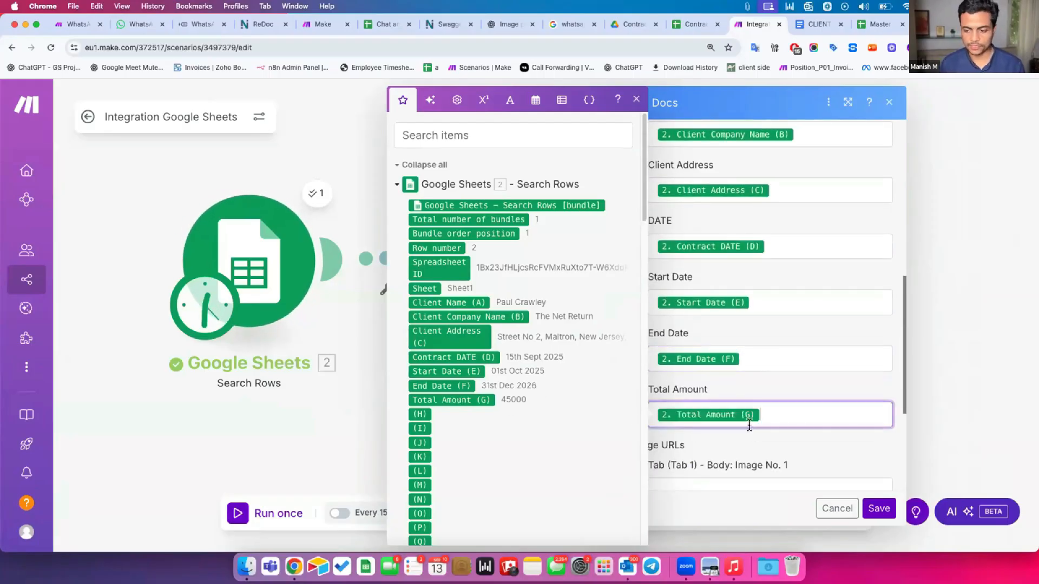
scroll(752, 379, "down", 3)
left_click(754, 368)
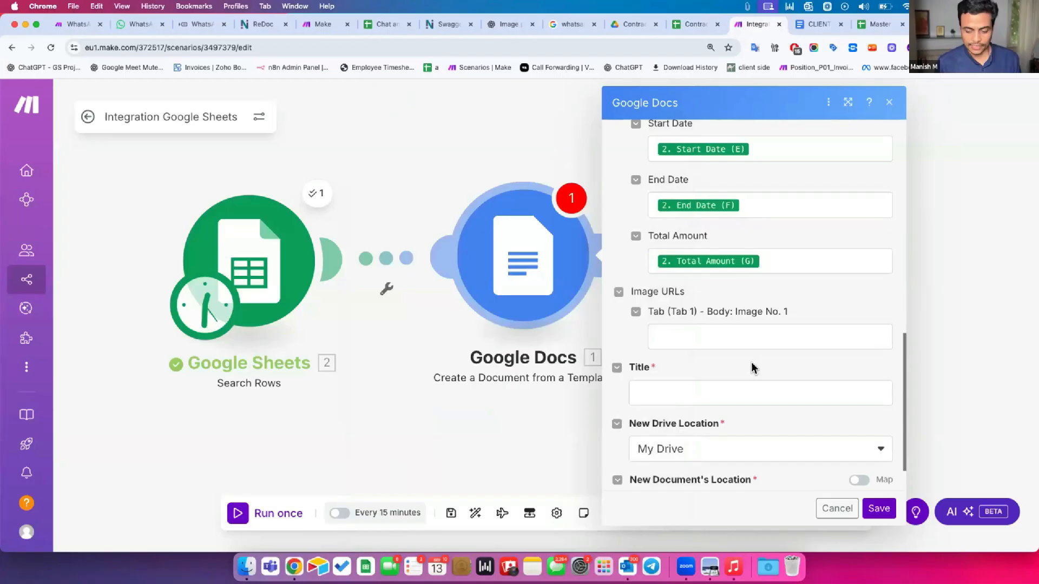
Title new documents 'Contract with - ' followed by the mapped 2. Client Name (A) value
left_click(699, 390)
type("Contract with -")
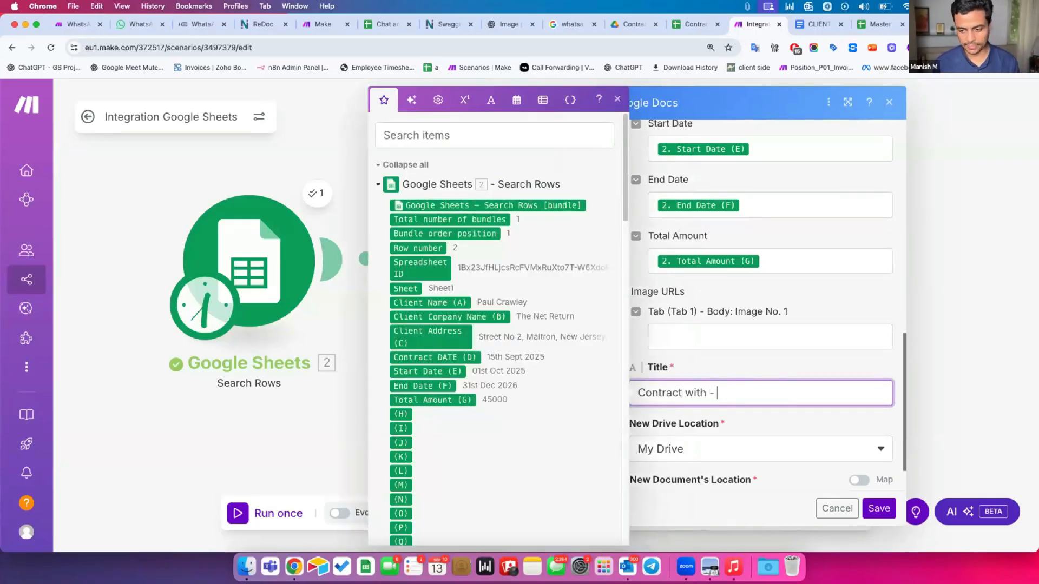
left_click(449, 302)
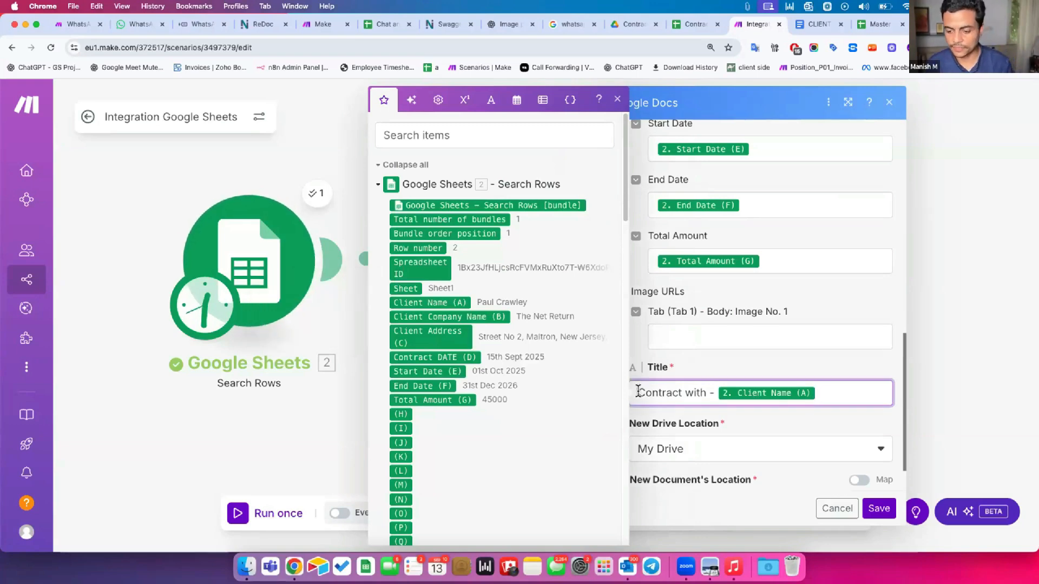
left_click(689, 363)
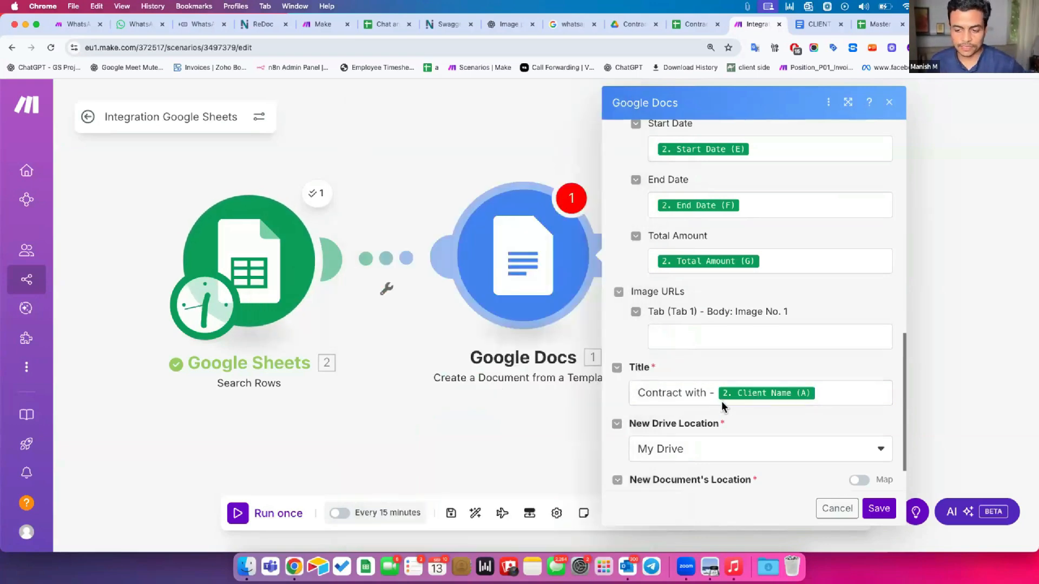
left_click_drag(637, 389, 713, 394)
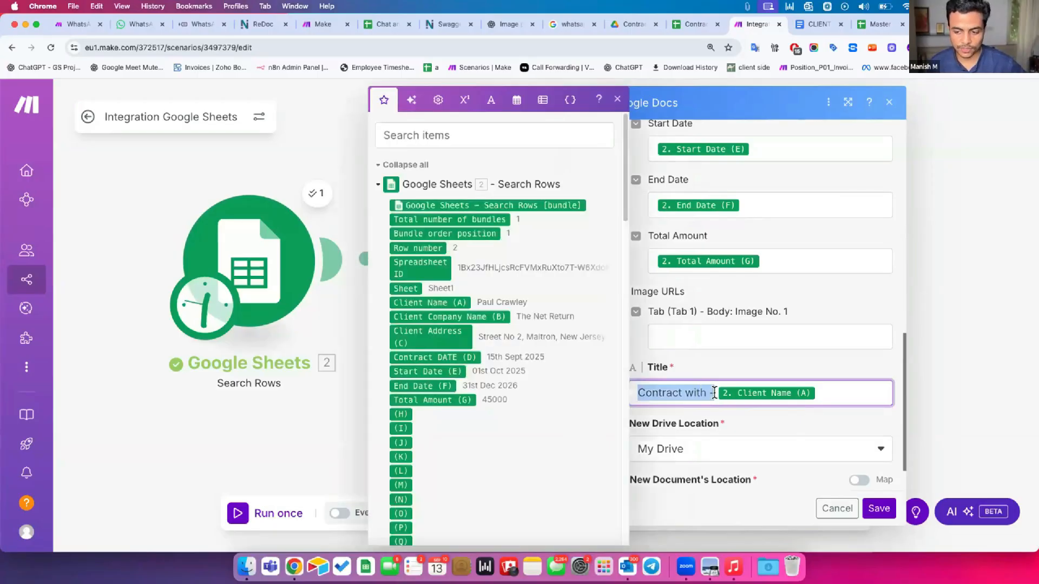
left_click(713, 394)
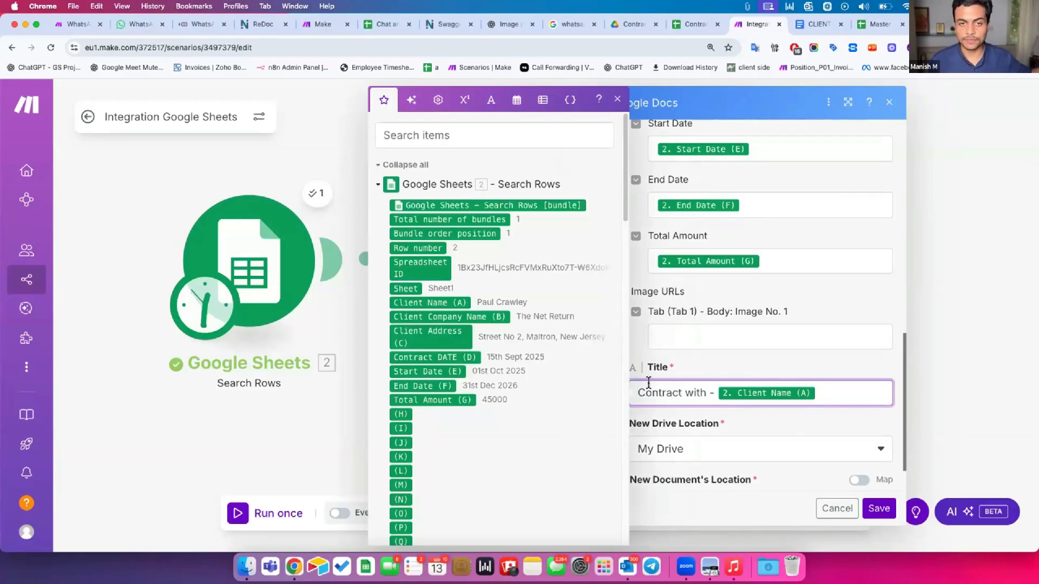
left_click(735, 419)
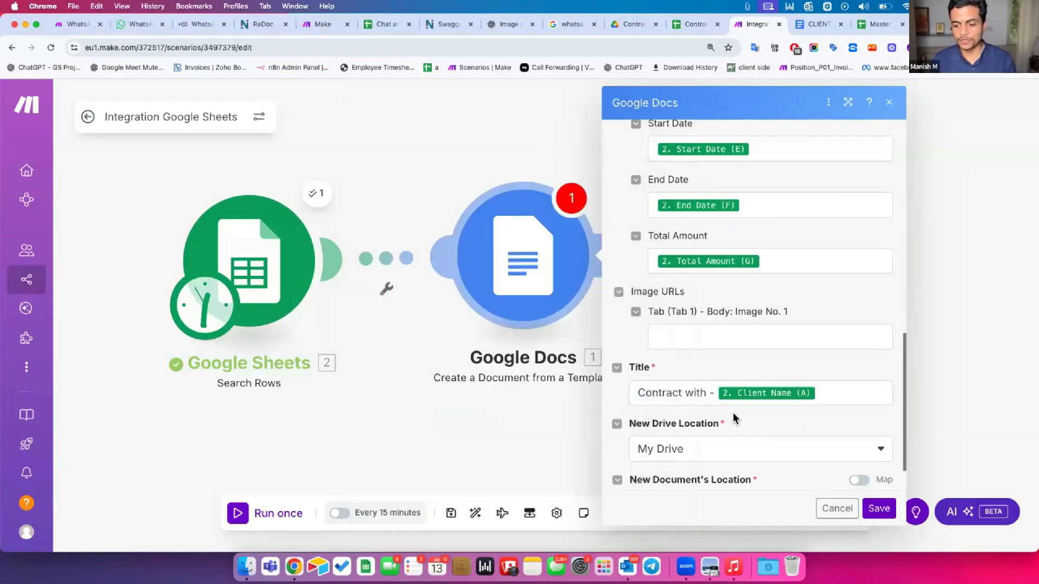
scroll(740, 400, "down", 2)
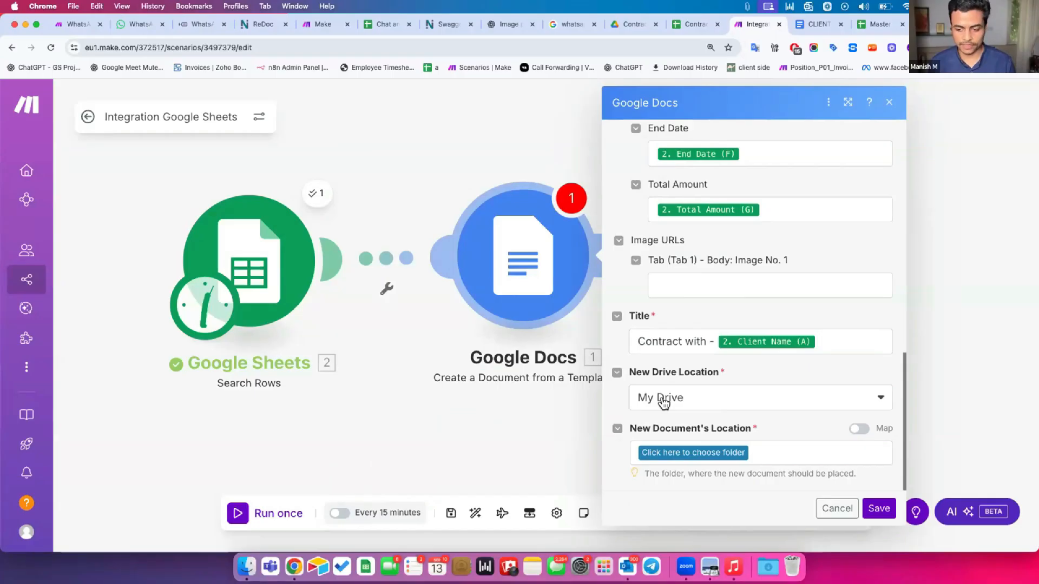
Save new documents to the Contract Master folder and save the Google Docs module
left_click(661, 453)
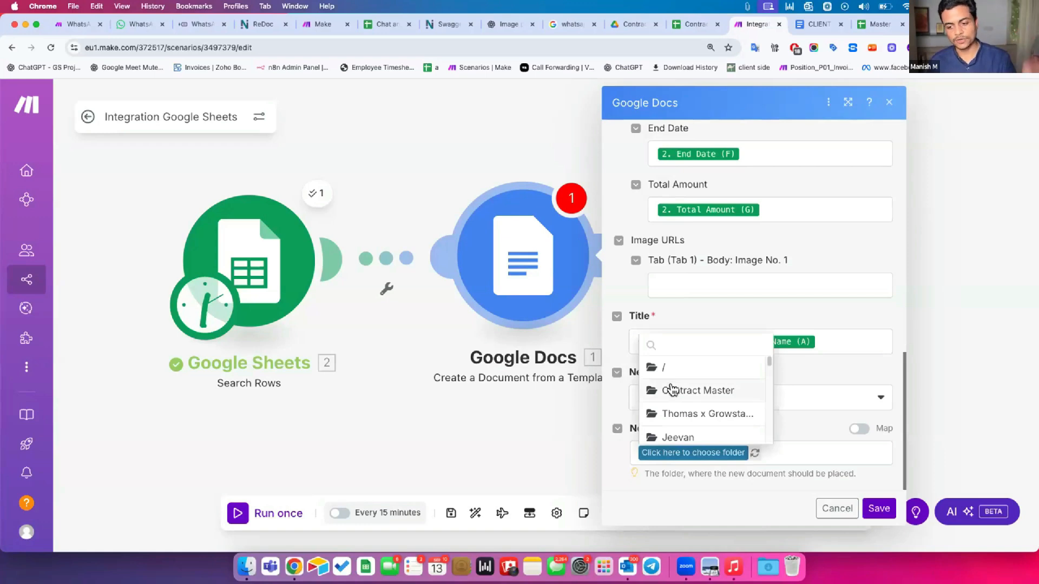
left_click(673, 390)
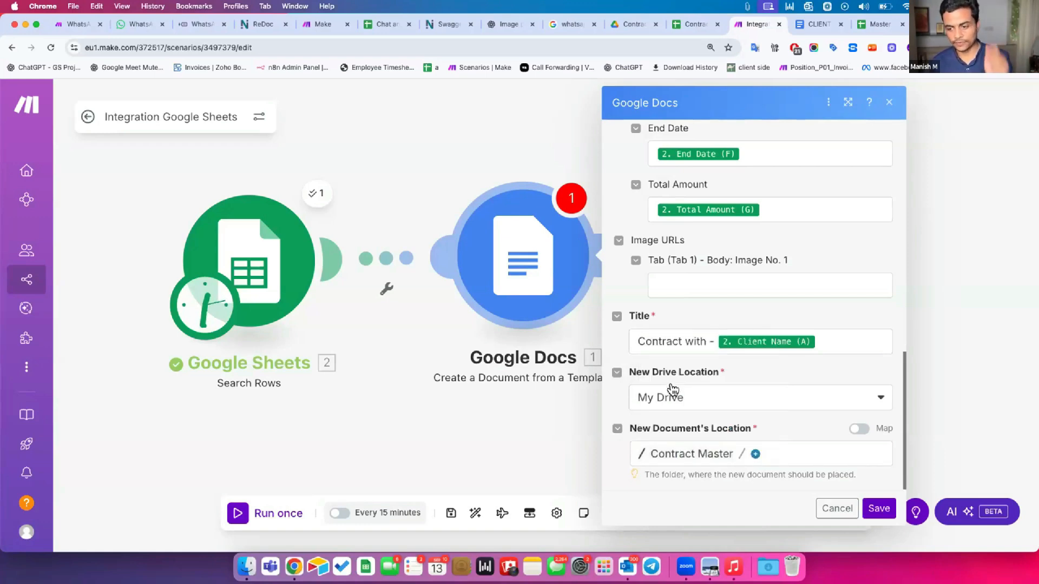
left_click(878, 509)
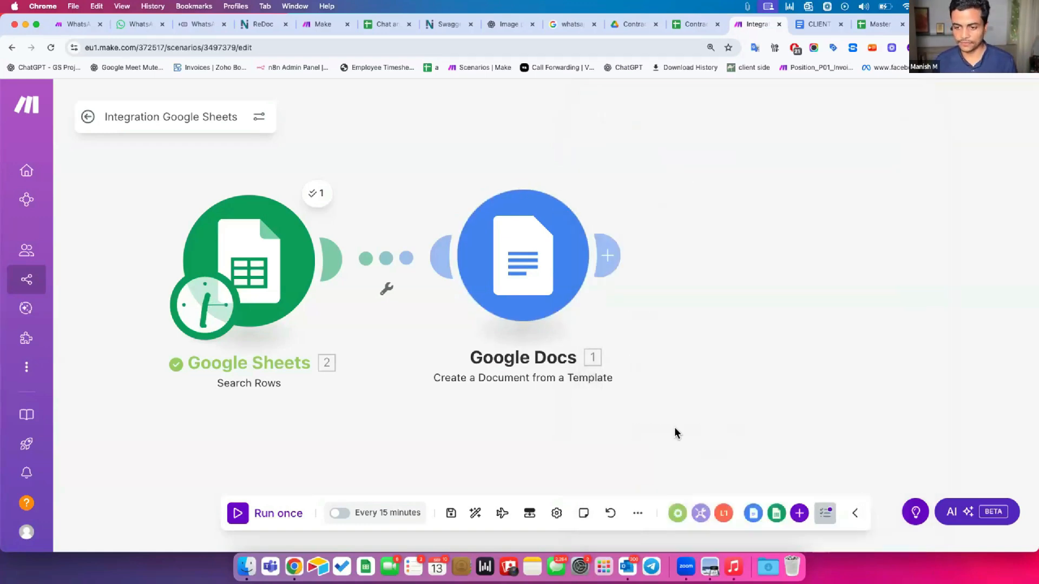
Save and run the scenario once, then refresh the Contract Master folder in Drive
left_click(451, 513)
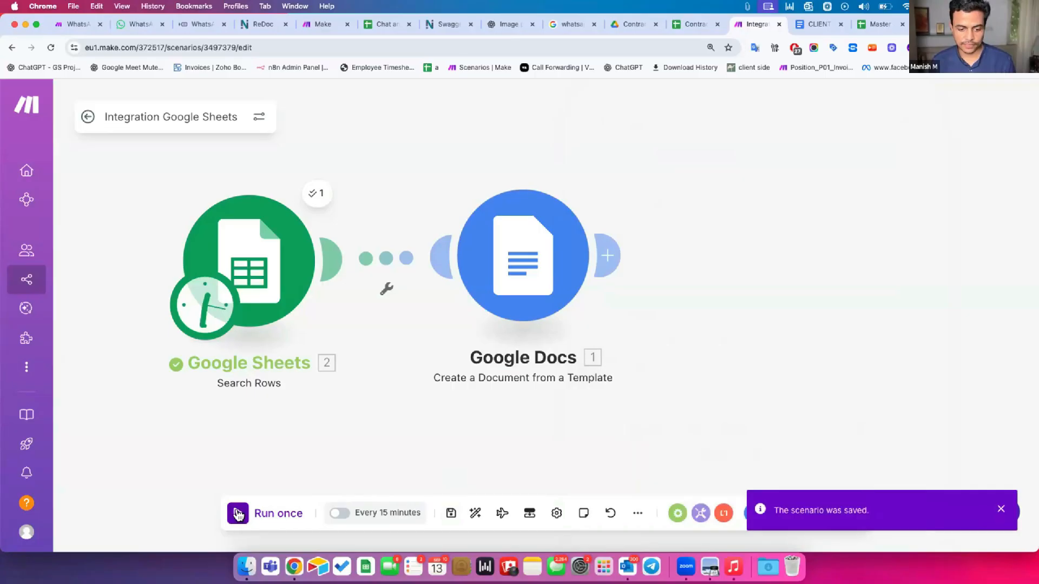
left_click(237, 514)
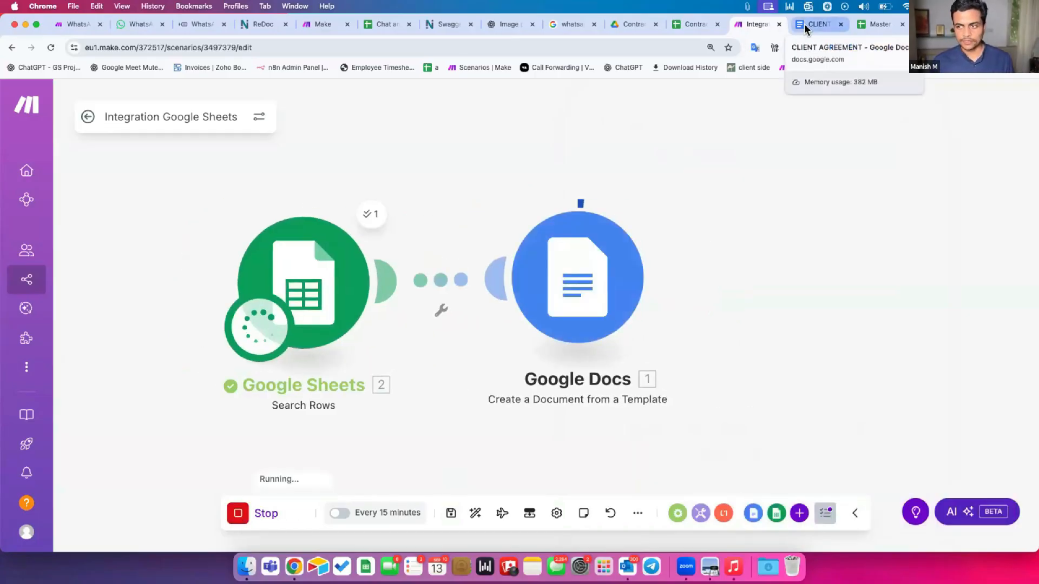
left_click(619, 25)
left_click(50, 48)
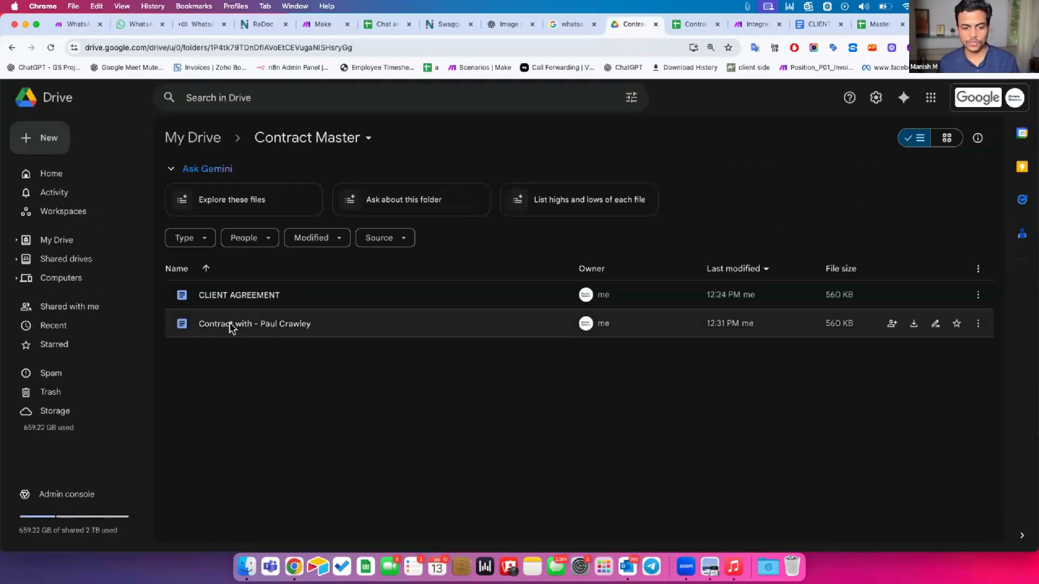
Open the generated contract and check the filled-in client name, company address and agreement date
double_click(229, 325)
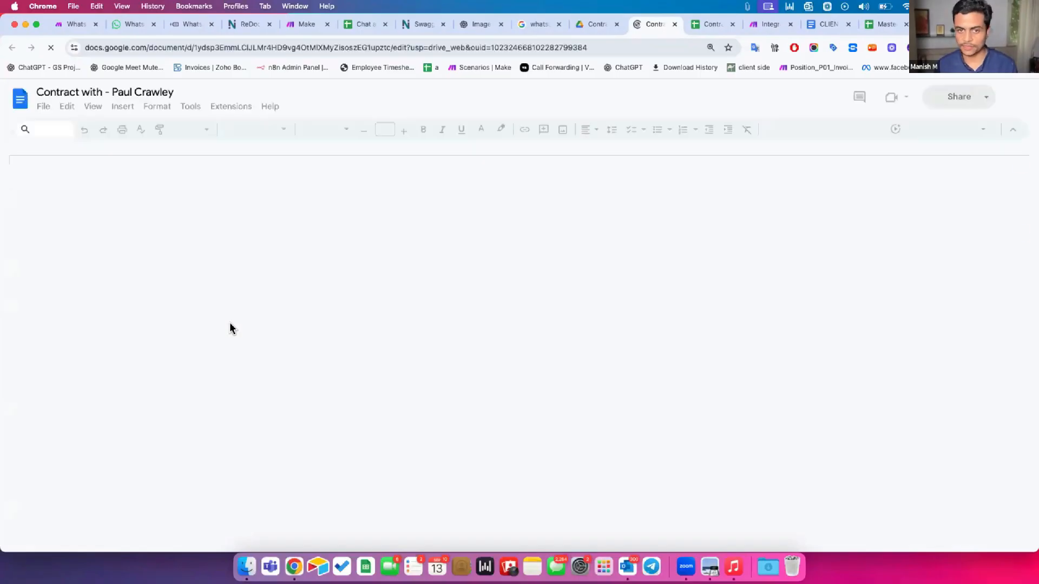
scroll(412, 338, "down", 6)
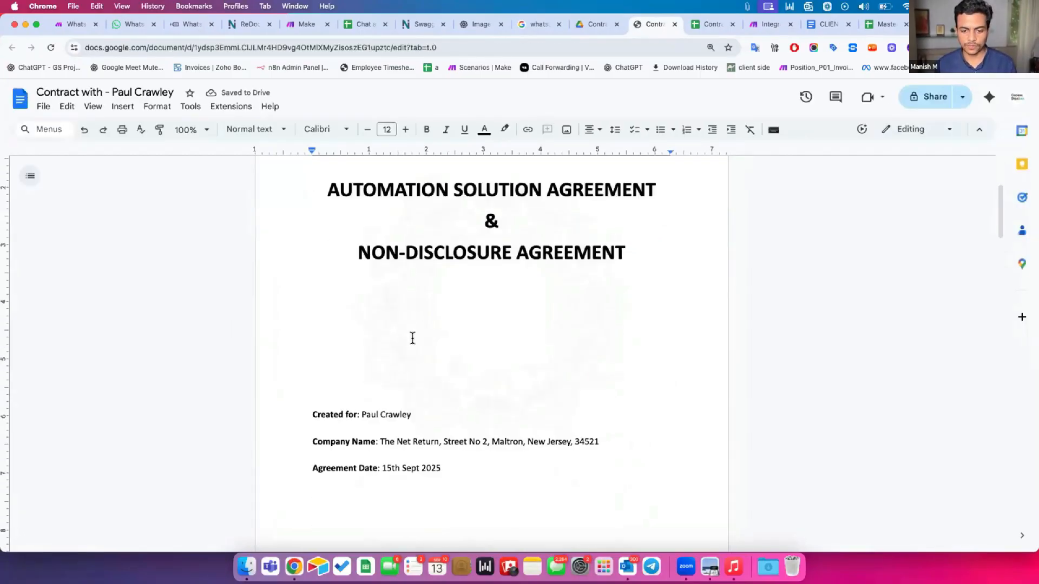
left_click_drag(332, 299, 404, 300)
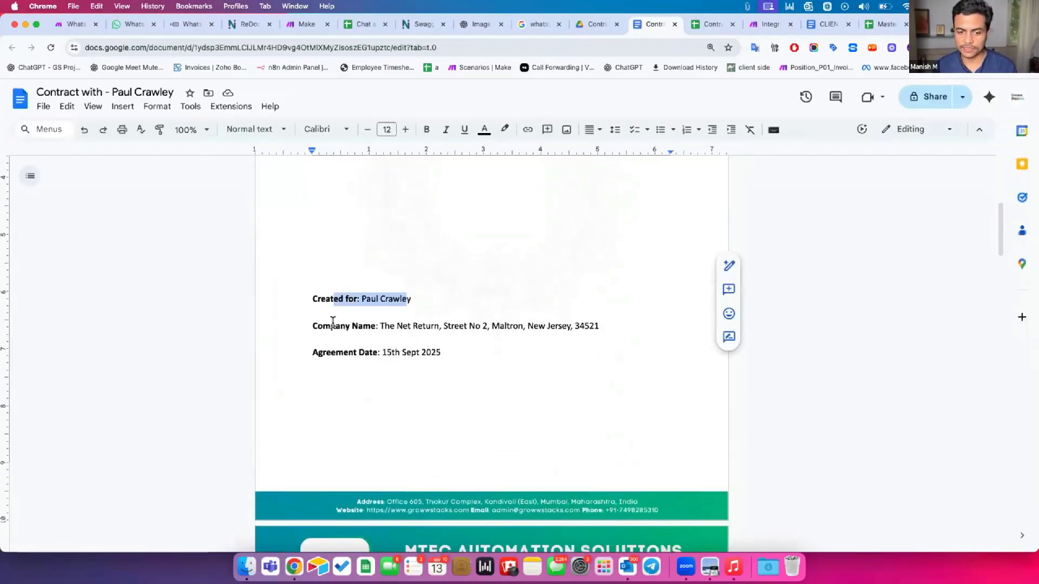
left_click(333, 325)
left_click(492, 323, "shift")
left_click(490, 324)
left_click_drag(443, 325, 594, 323)
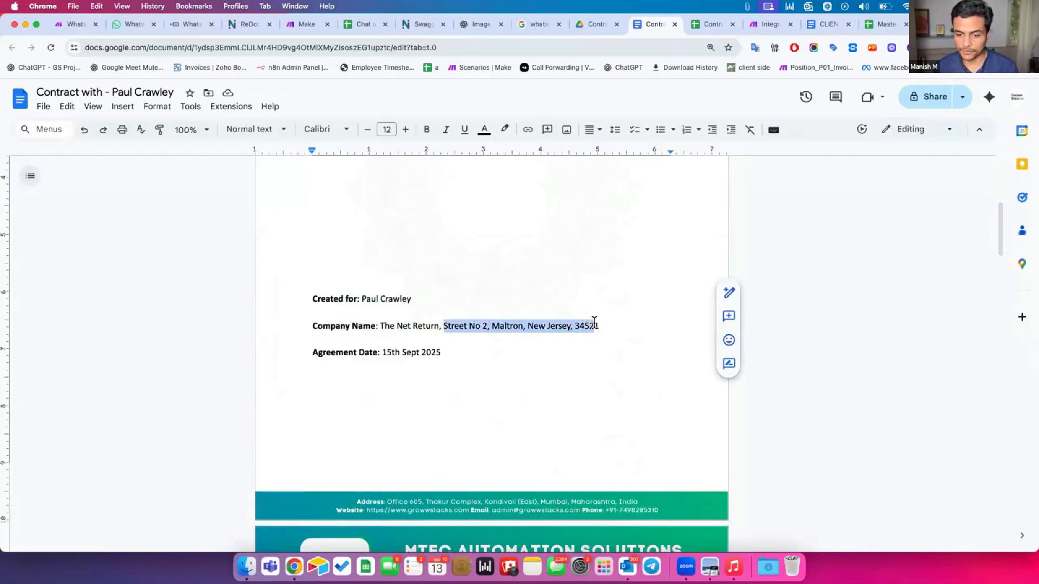
left_click(462, 352)
left_click_drag(343, 353, 430, 347)
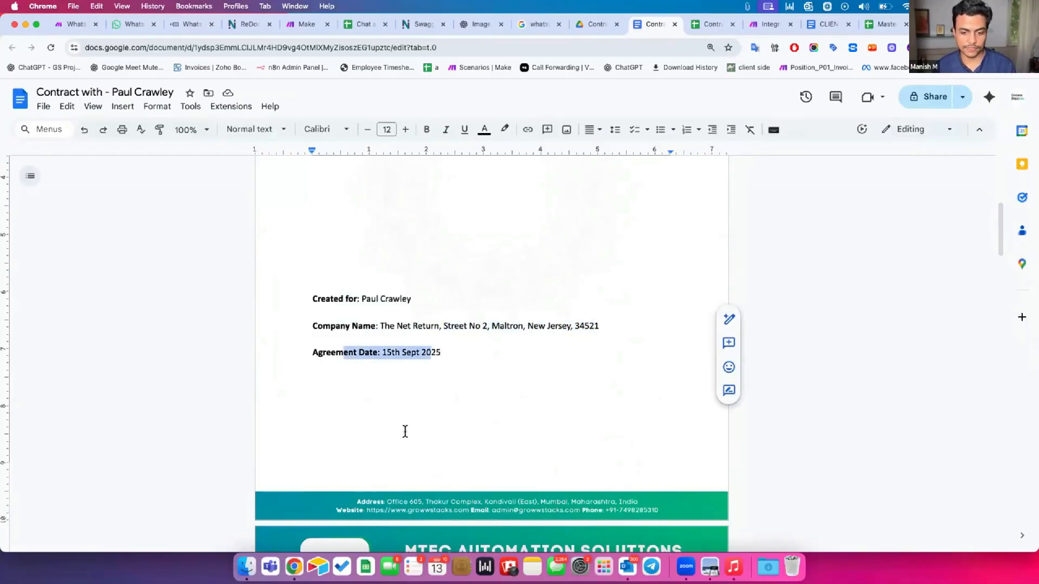
Verify the remaining filled-in fields, including the $45000 total and the signature's client name
scroll(404, 431, "down", 7)
left_click_drag(327, 289, 506, 317)
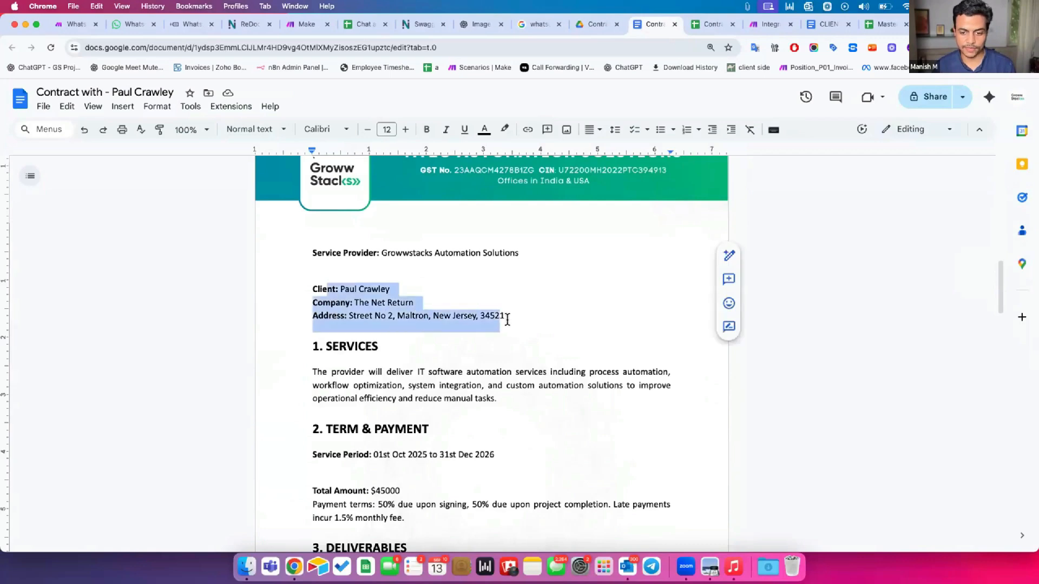
scroll(440, 397, "down", 2)
left_click_drag(325, 353, 489, 344)
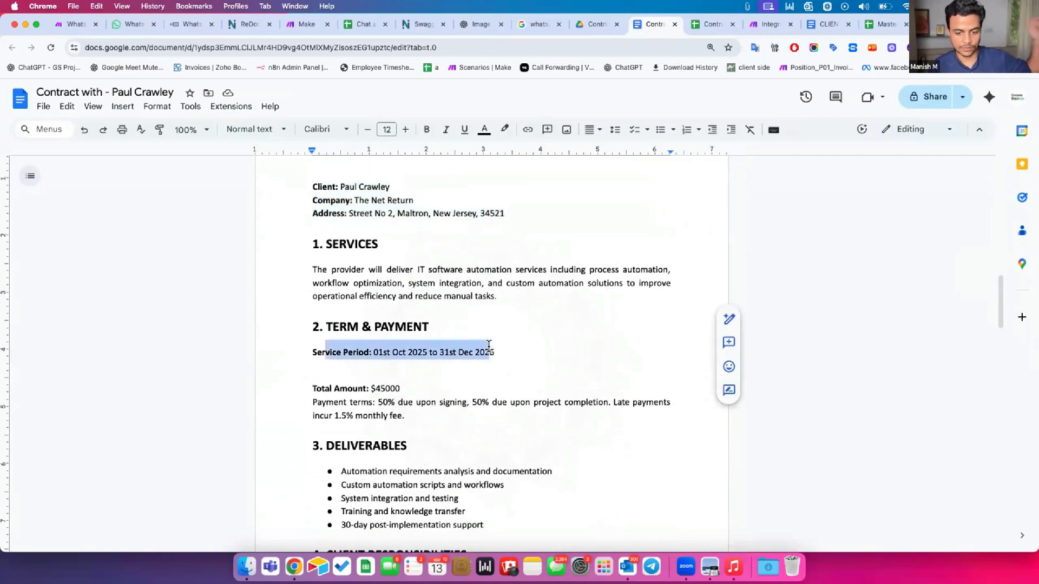
left_click_drag(341, 389, 399, 388)
scroll(390, 388, "down", 10)
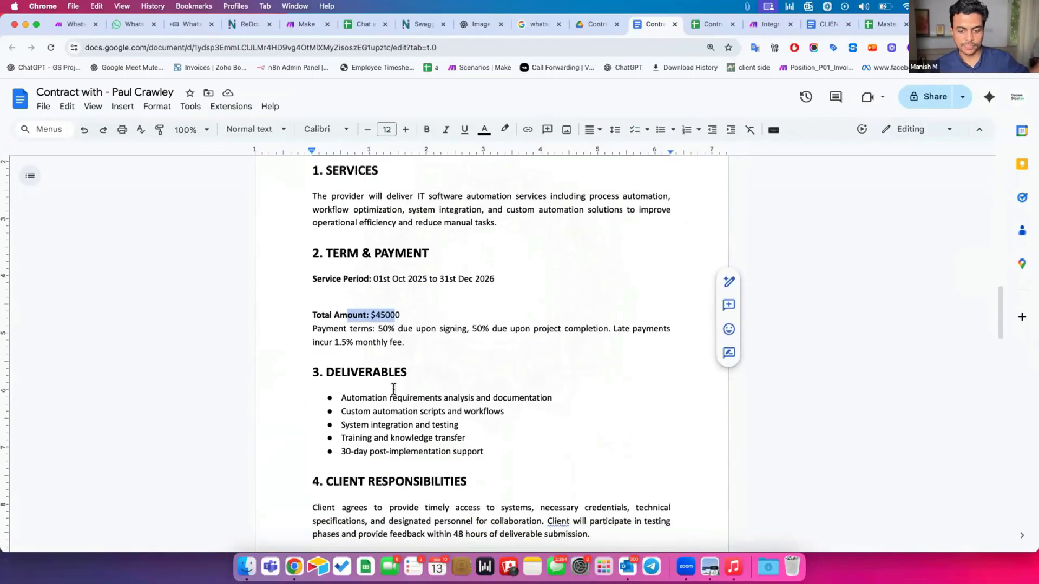
scroll(391, 387, "down", 3)
scroll(525, 364, "down", 1)
left_click_drag(503, 361, 575, 361)
left_click_drag(510, 452, 579, 442)
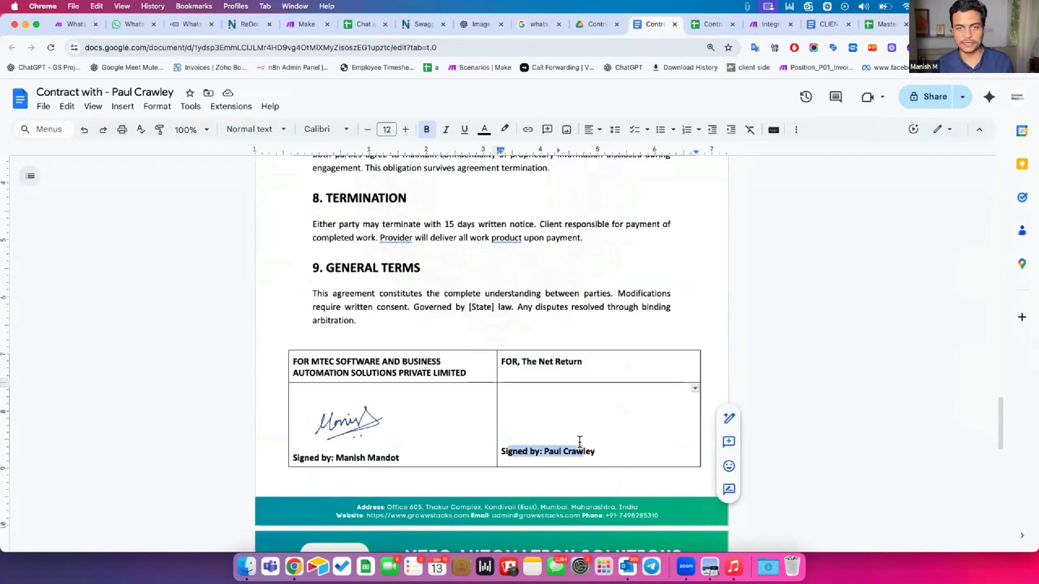
left_click(623, 233)
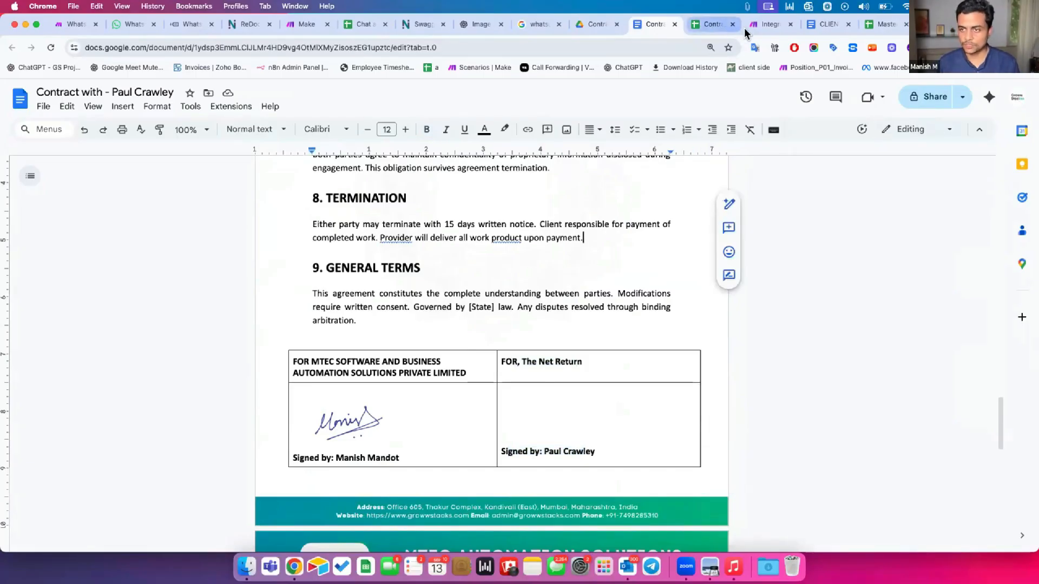
In the Contract Creator Master sheet, add two table columns and name the first Doc Link
left_click(710, 25)
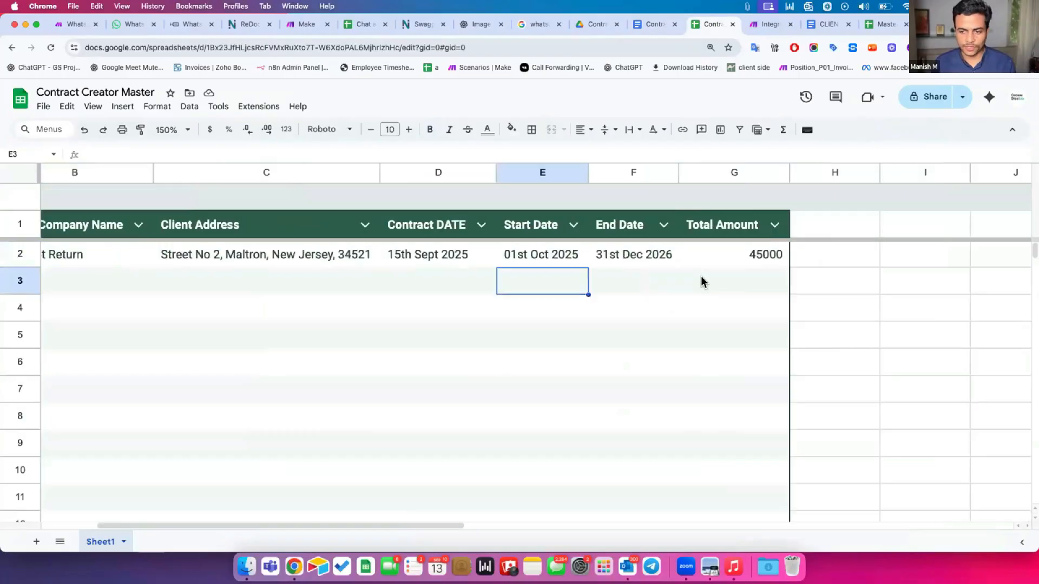
left_click(584, 24)
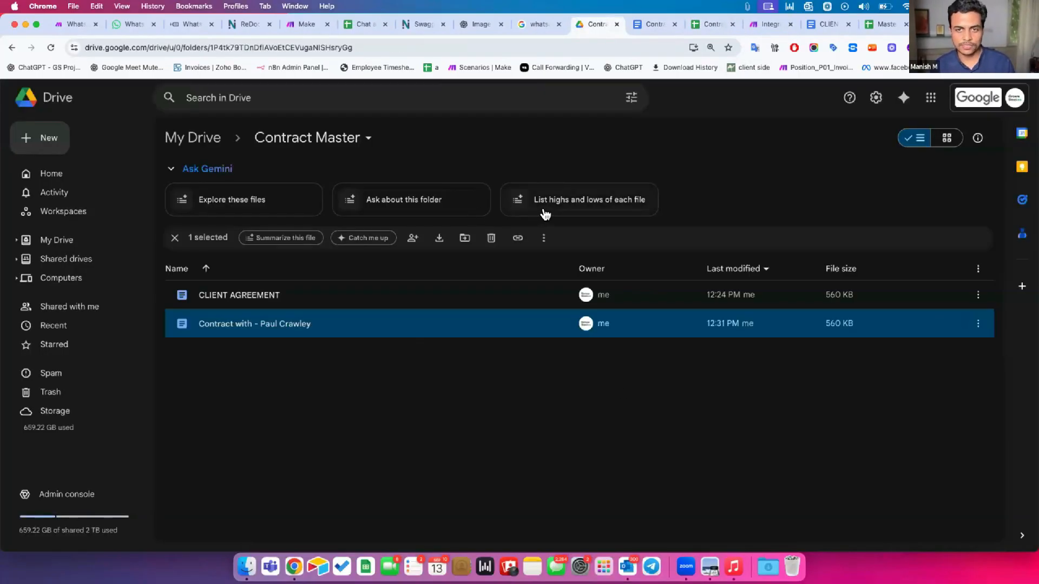
key("ctrl+Tab")
key("ctrl+Tab")
left_click(724, 228)
left_click(815, 228)
double_click(751, 219)
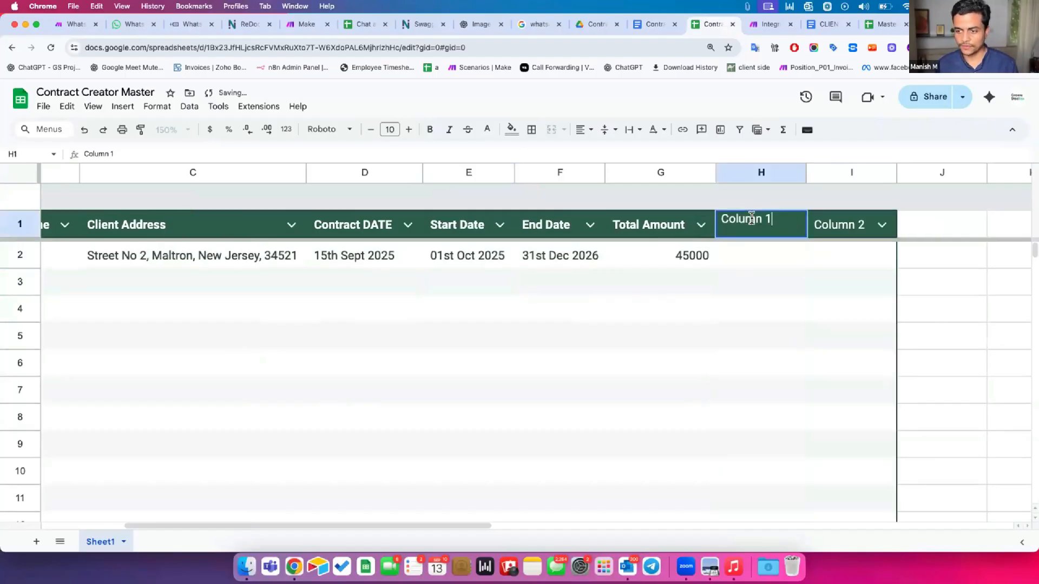
key("super+a")
type("Doc Lin")
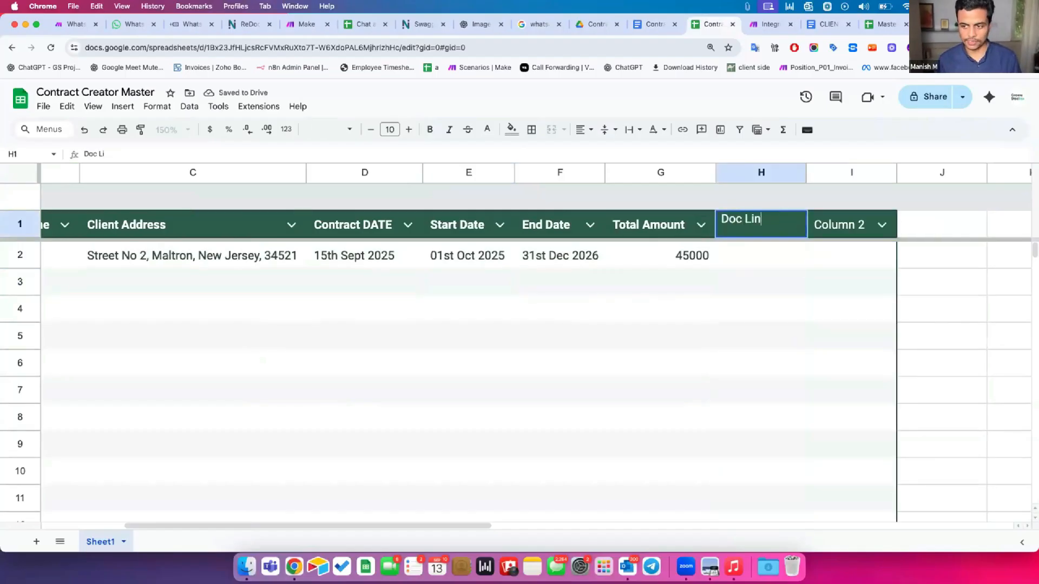
type("k")
key("Return")
Name the second new column PDF File Link and widen columns H and I
key("Up")
key("Right")
scroll(825, 239, "right", 3)
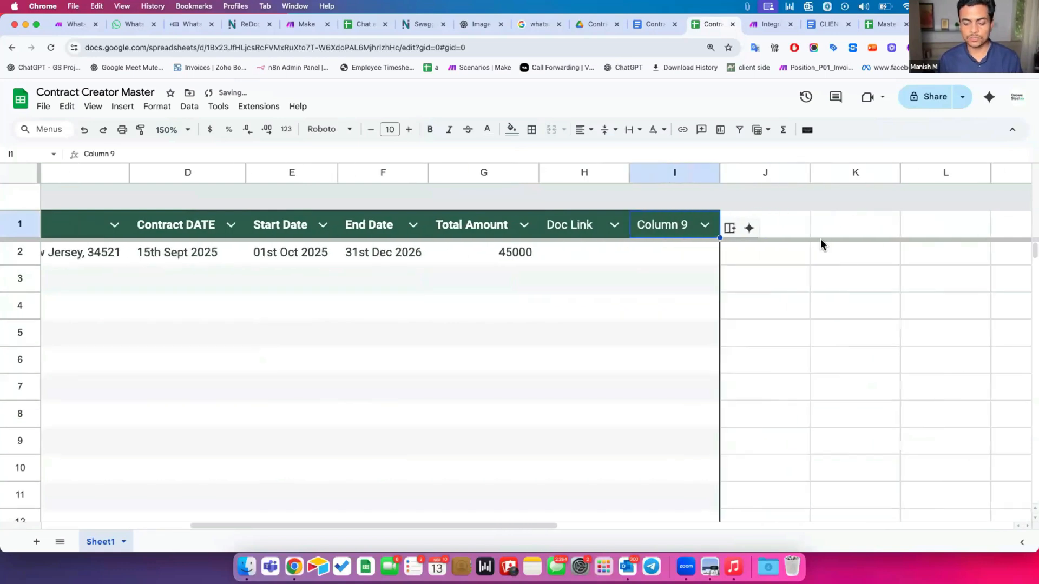
scroll(821, 245, "right", 2)
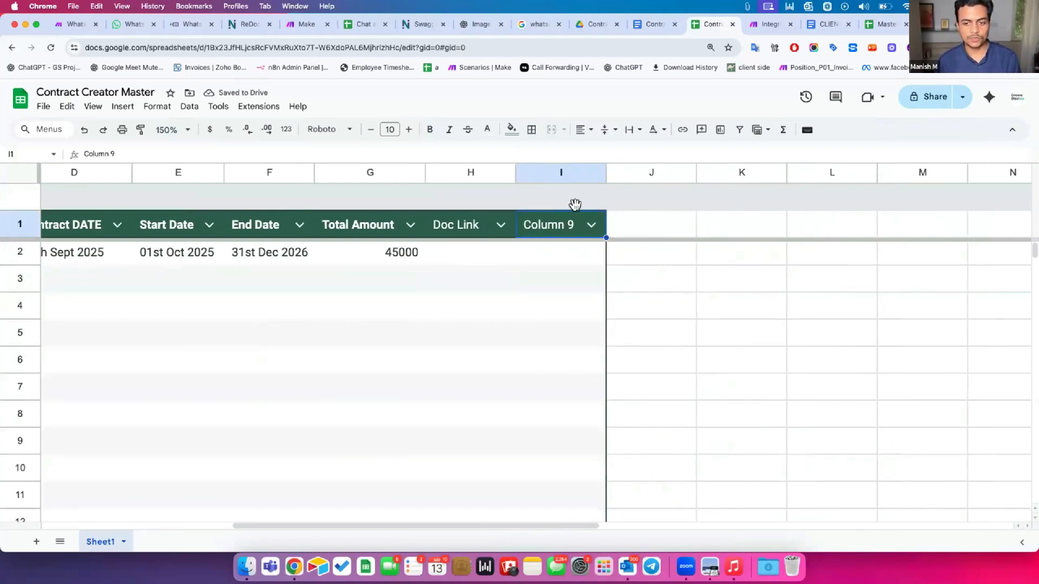
type("PDF ")
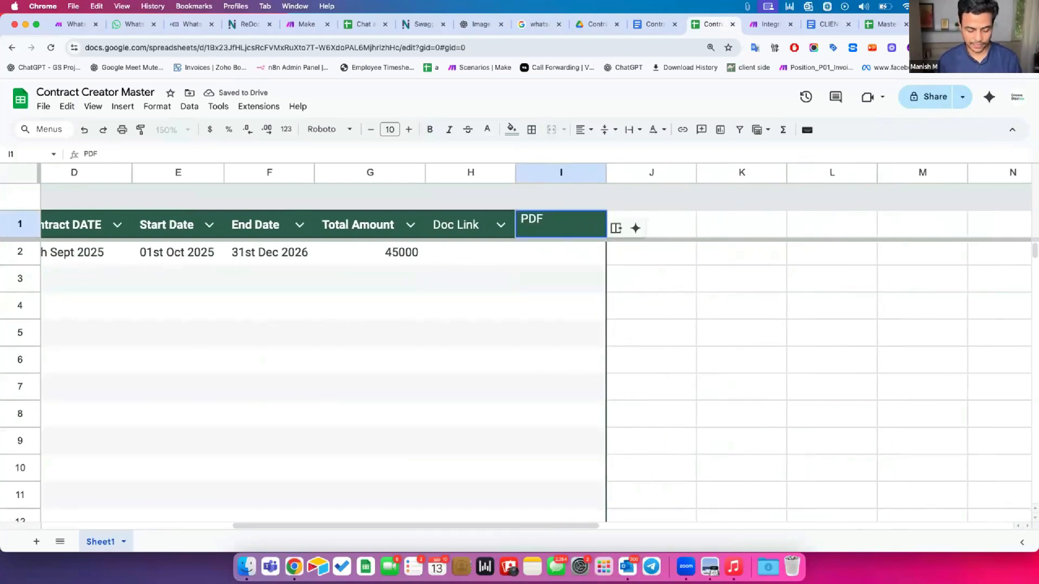
type("File Link")
key("Return")
left_click_drag(604, 173, 661, 173)
left_click_drag(515, 173, 547, 172)
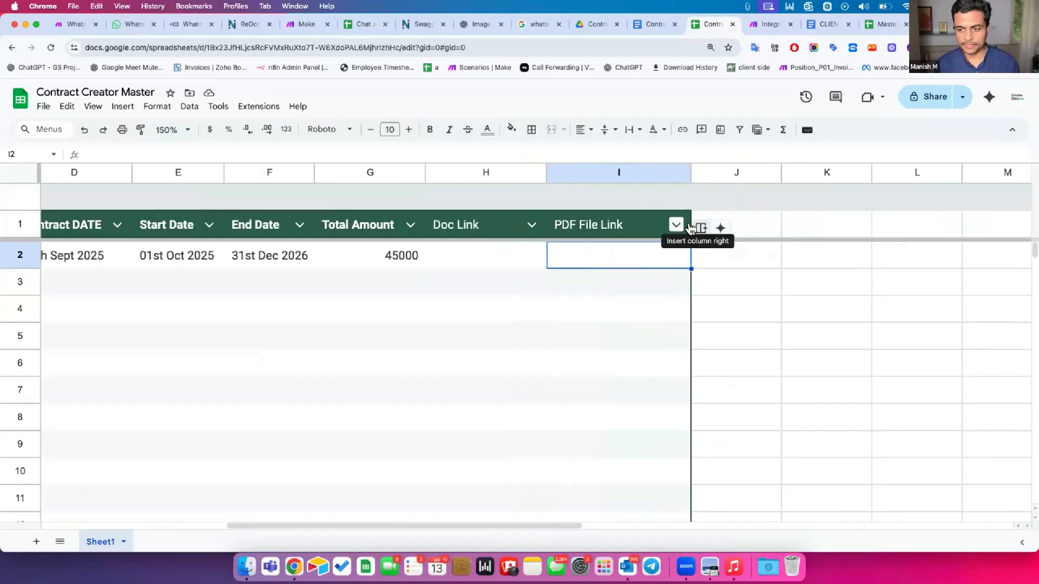
Add an Email ID column, enter a test e-mail address in J2, and widen column J
left_click(691, 226)
double_click(726, 227)
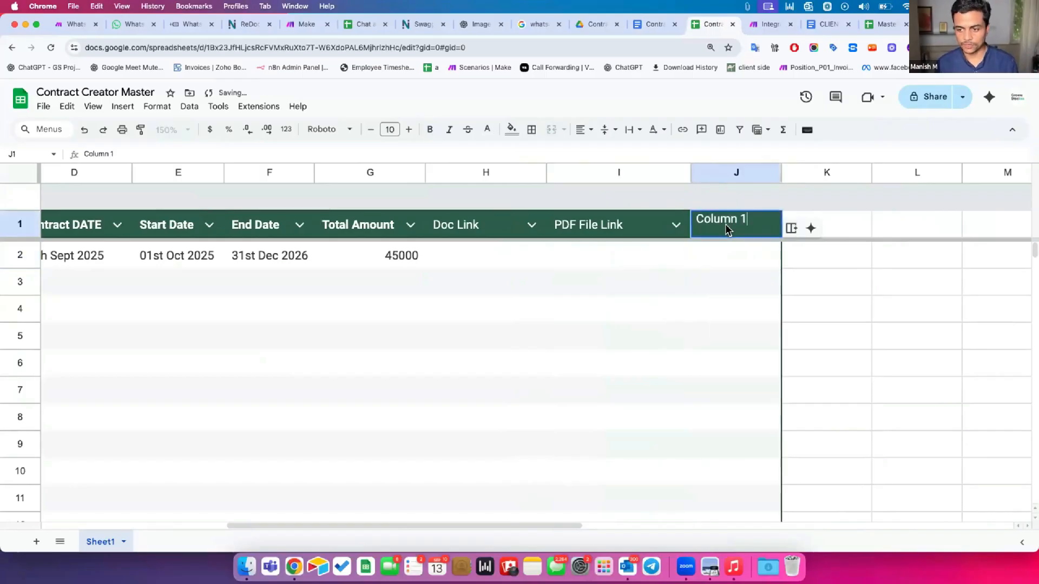
type("Email ID")
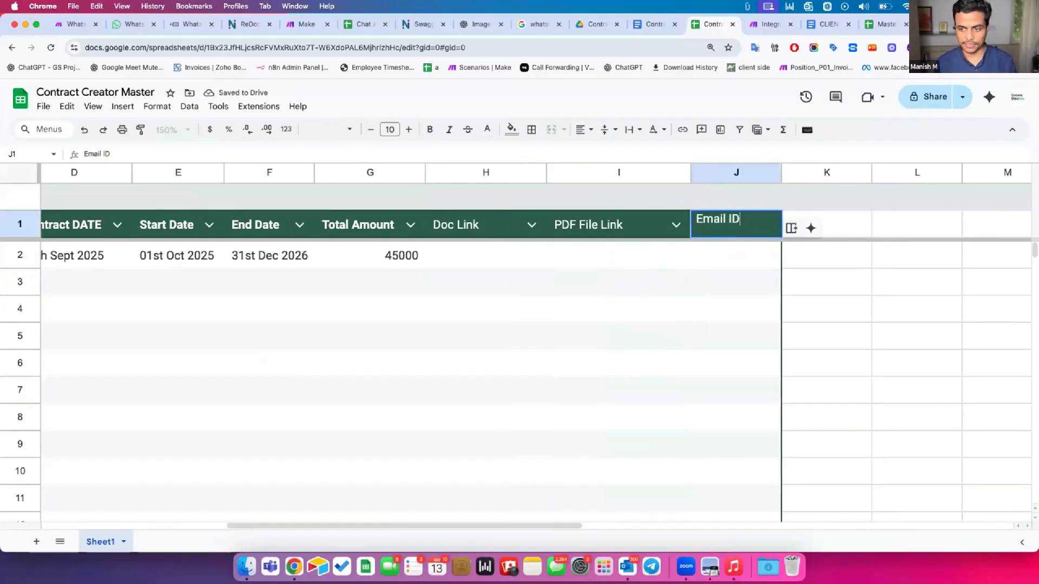
key("Return")
left_click(466, 251)
left_click(743, 263)
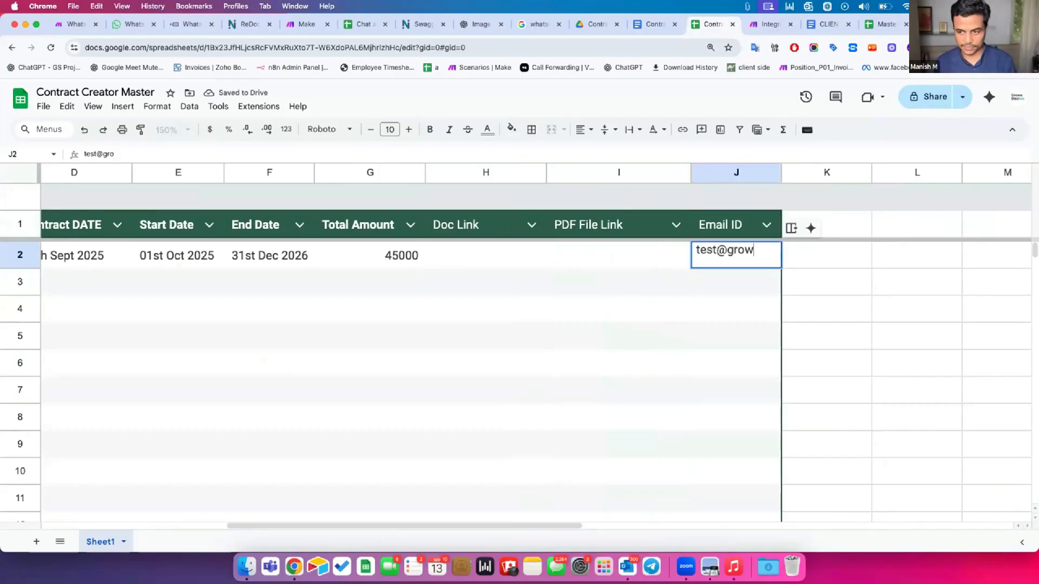
key("Return")
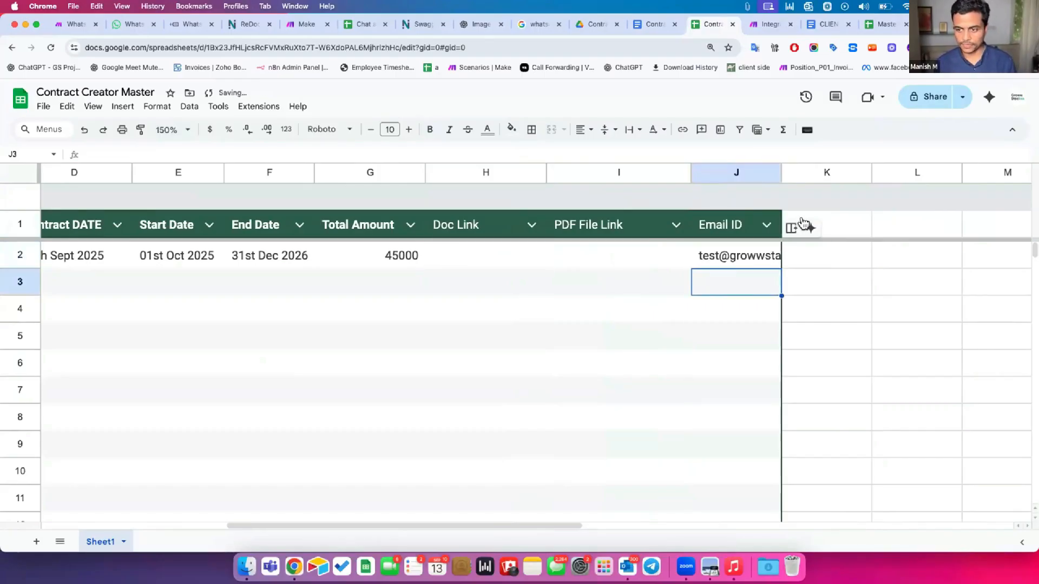
left_click_drag(783, 173, 835, 172)
left_click_drag(499, 253, 603, 260)
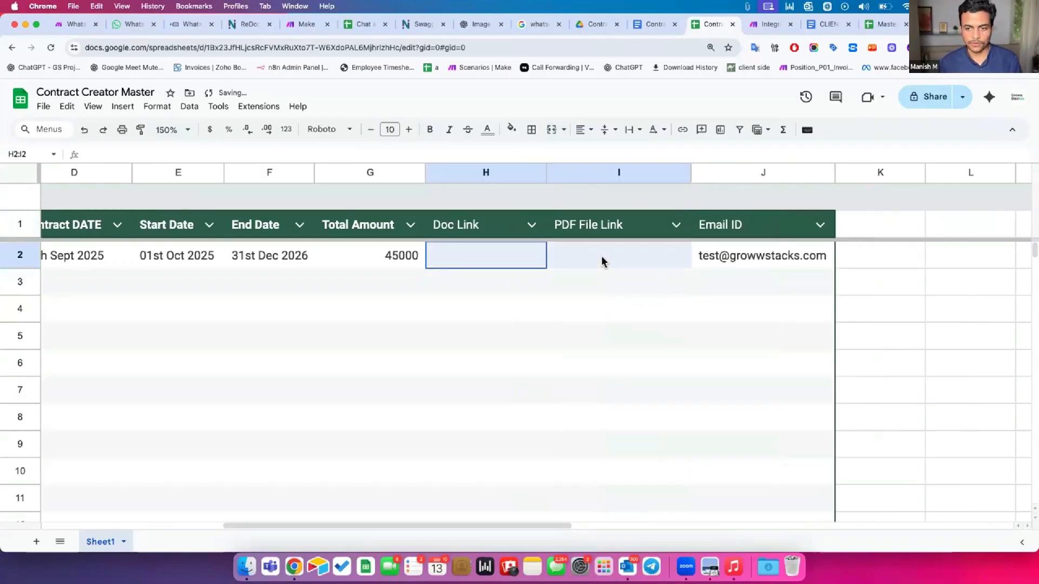
left_click(561, 255)
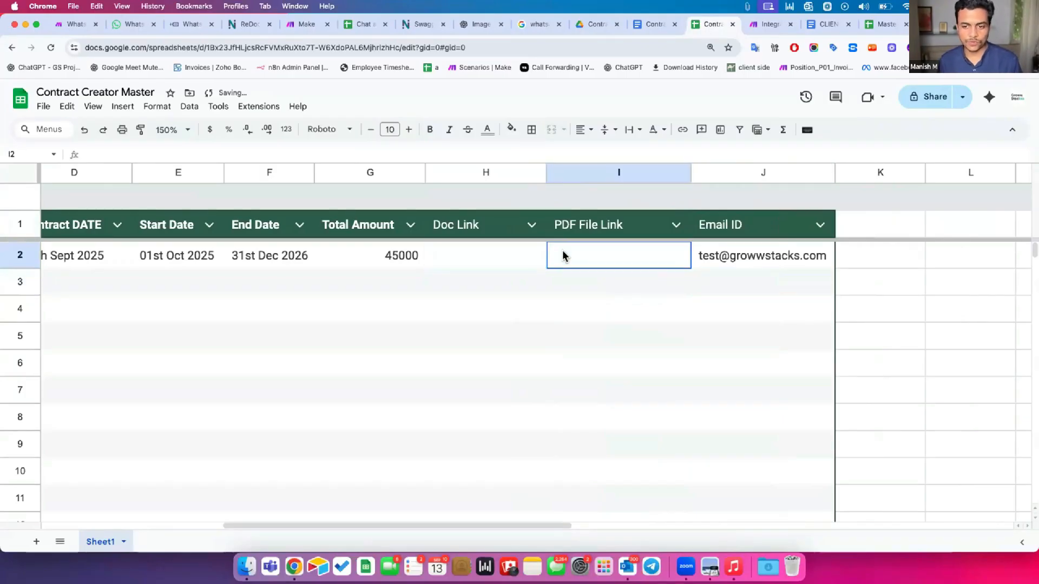
left_click(492, 261)
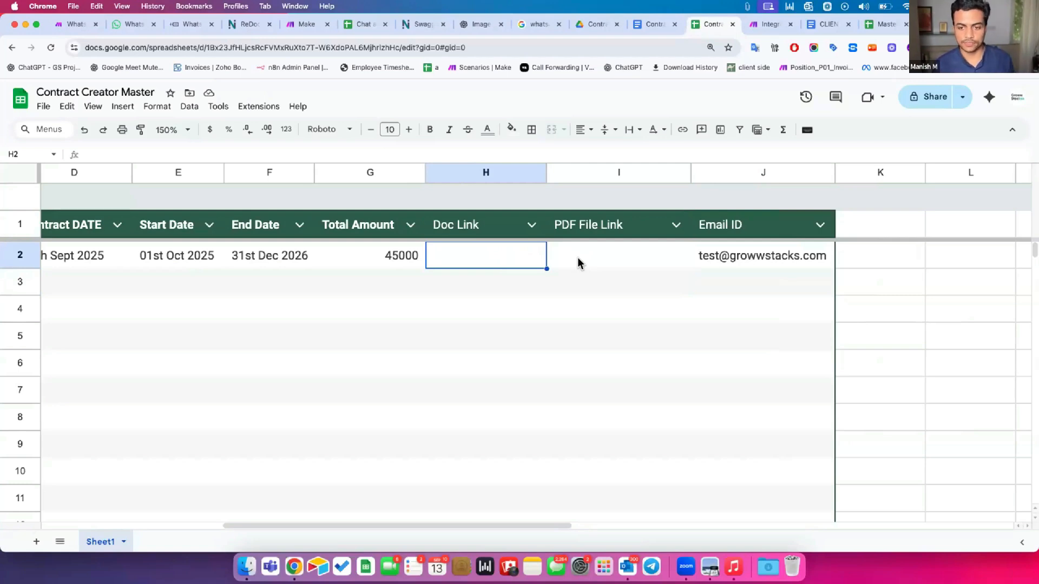
left_click(757, 25)
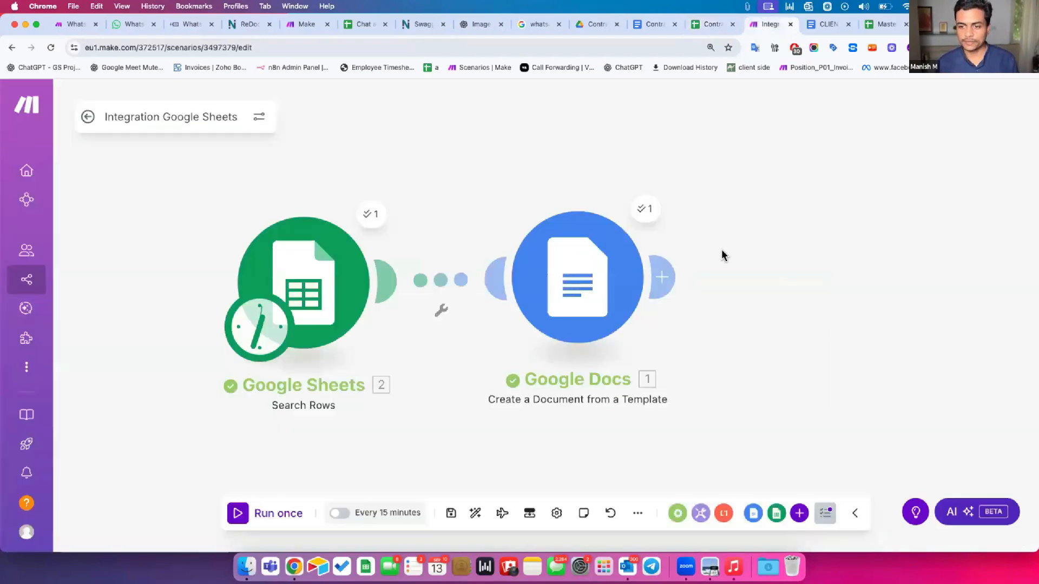
left_click_drag(651, 210, 538, 199)
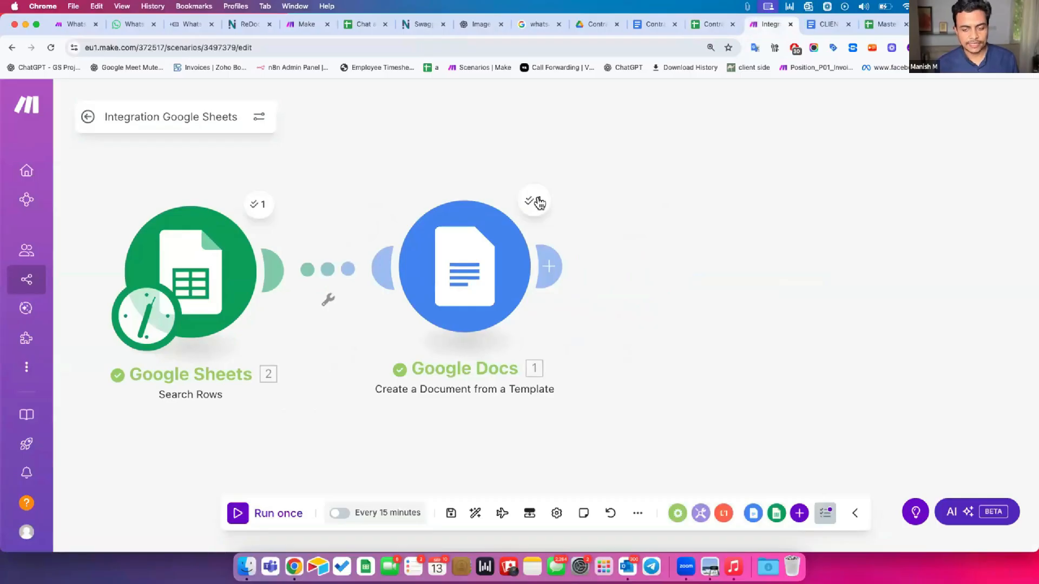
left_click(539, 203)
scroll(671, 369, "down", 5)
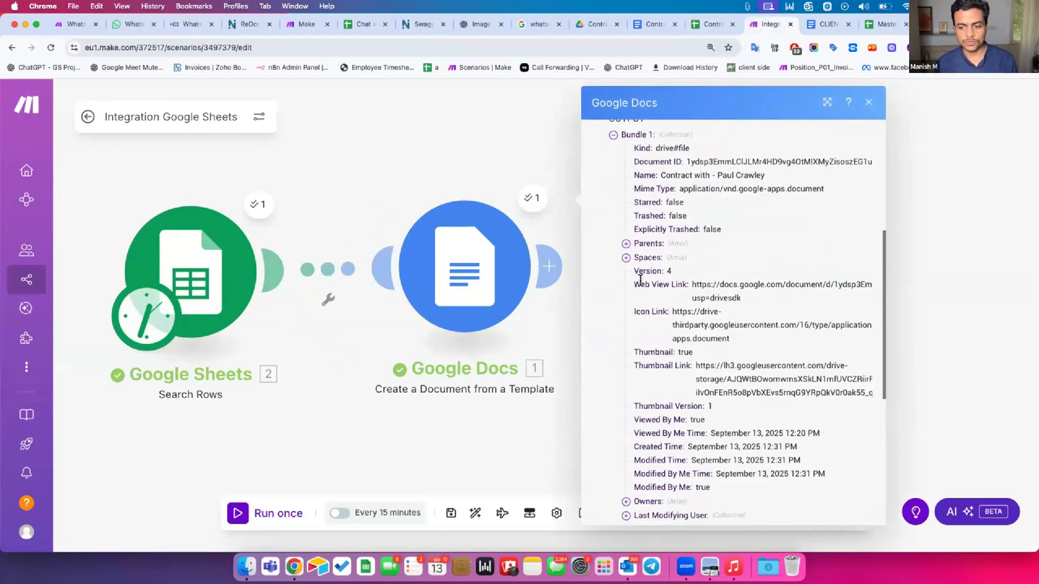
left_click_drag(644, 281, 726, 293)
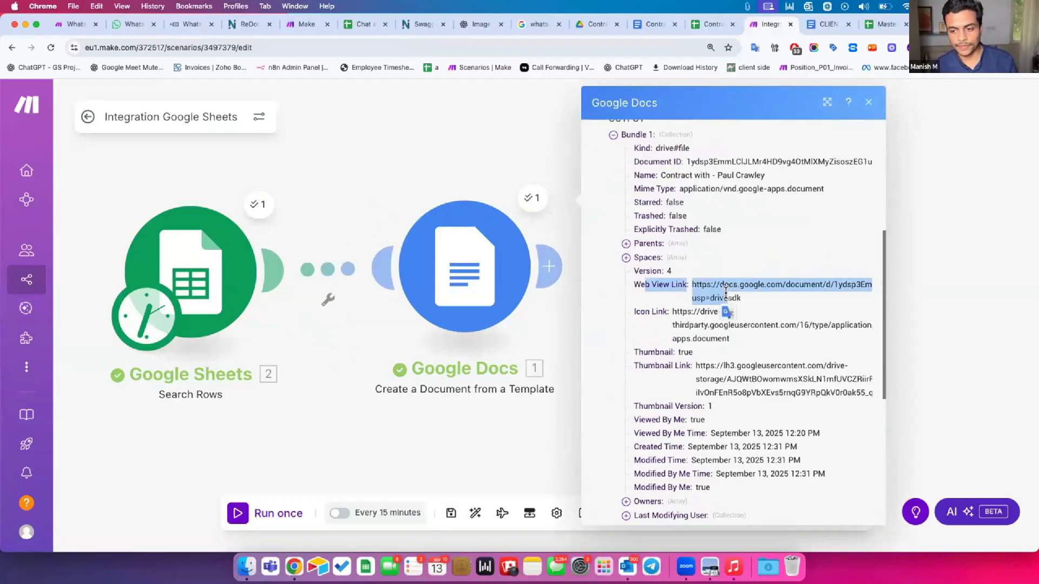
left_click_drag(738, 296, 693, 306)
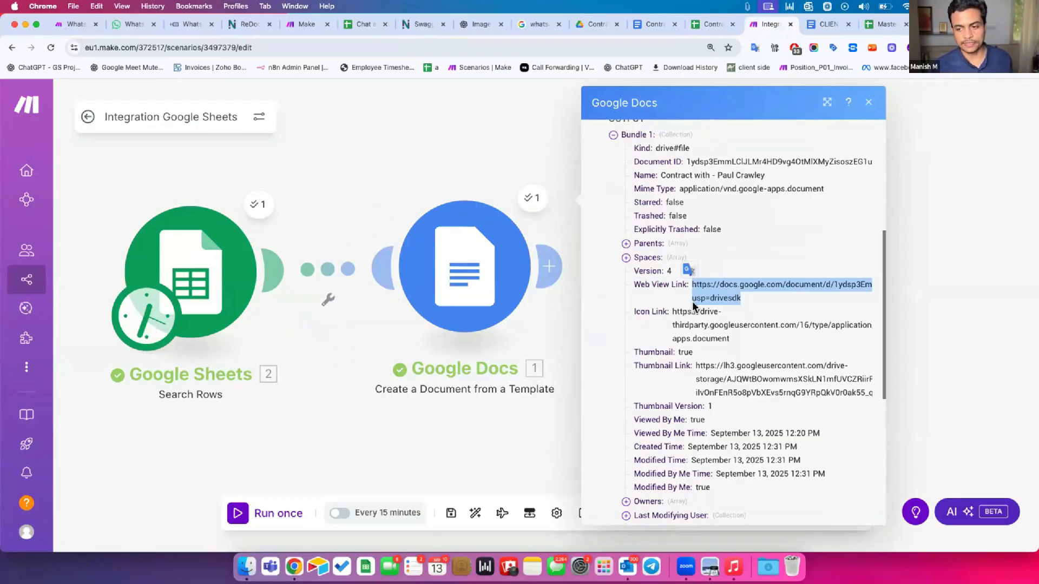
left_click(556, 336)
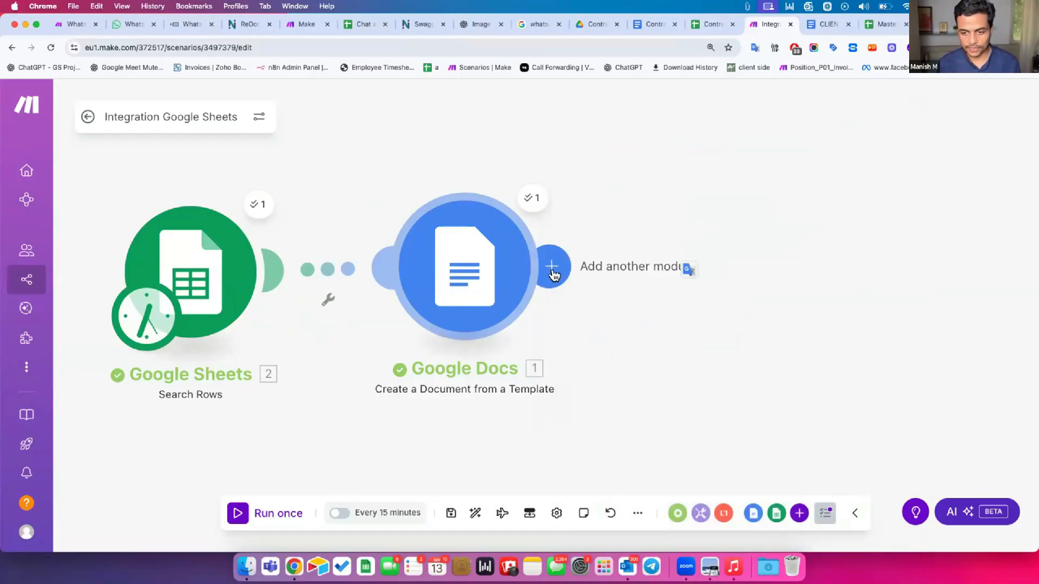
Add a module after Create a Document from a Template and list the Google Docs actions
left_click(552, 267)
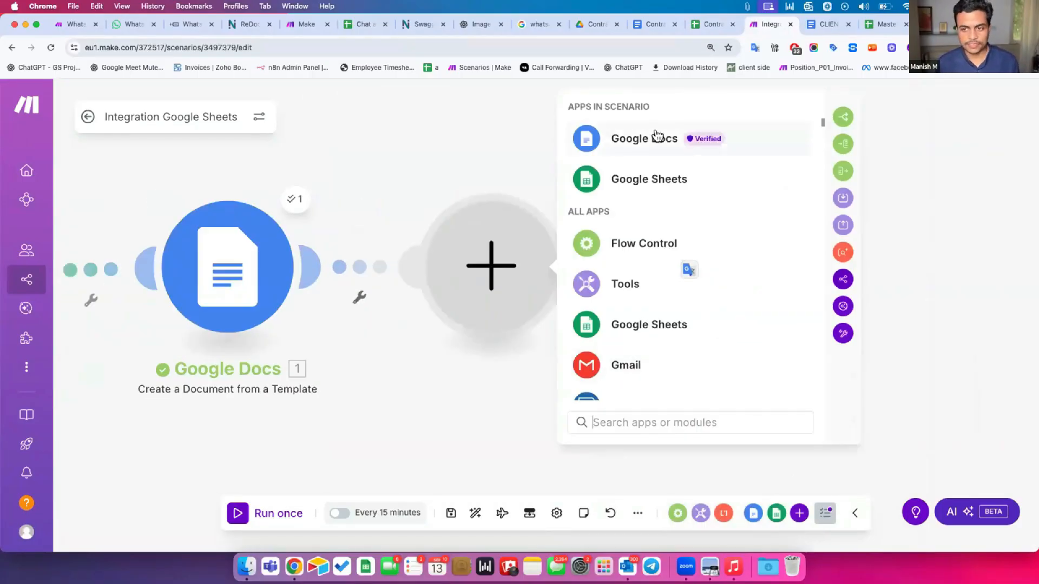
left_click(670, 139)
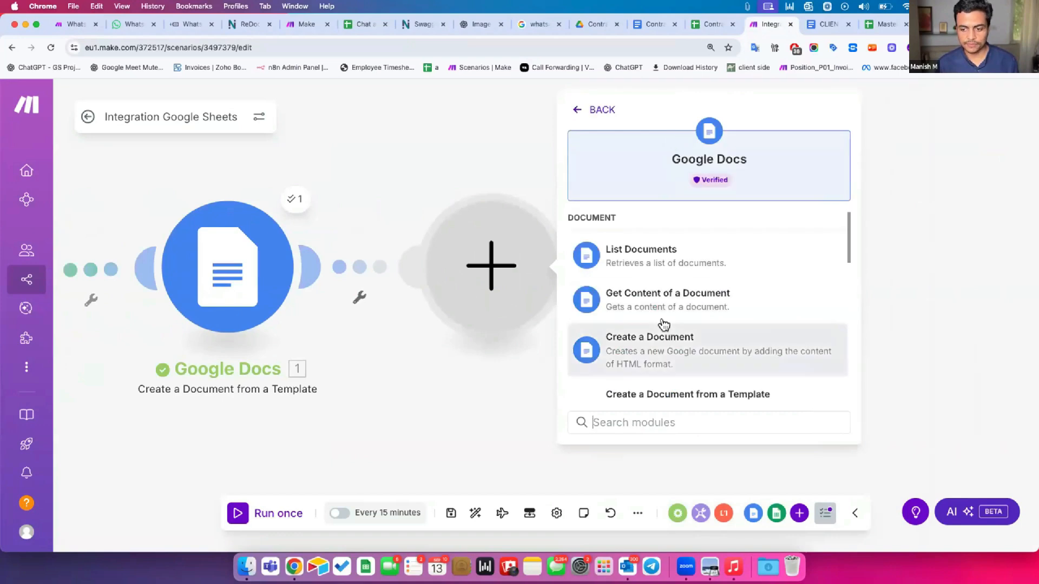
scroll(661, 323, "down", 10)
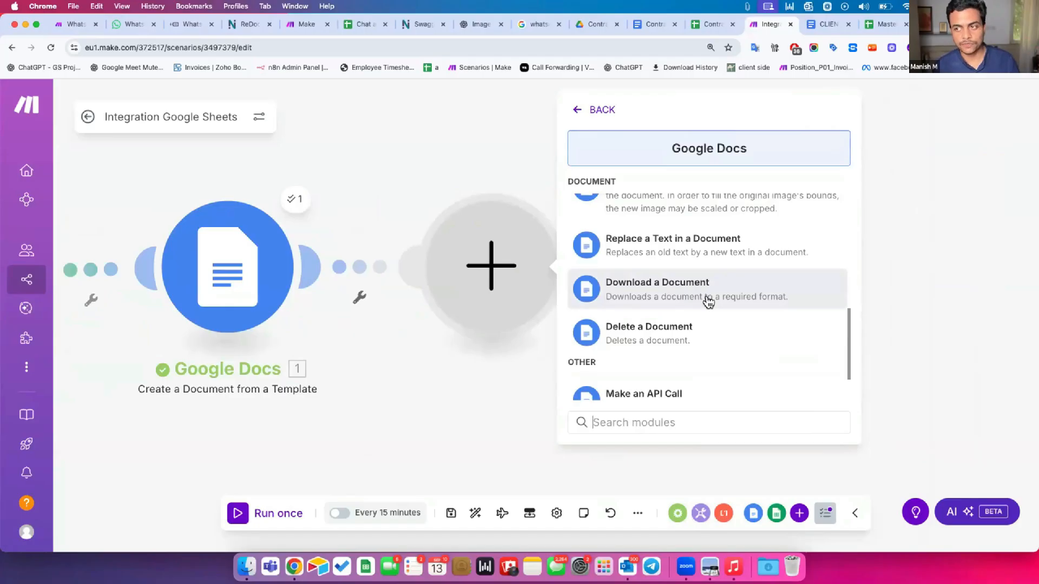
left_click(647, 25)
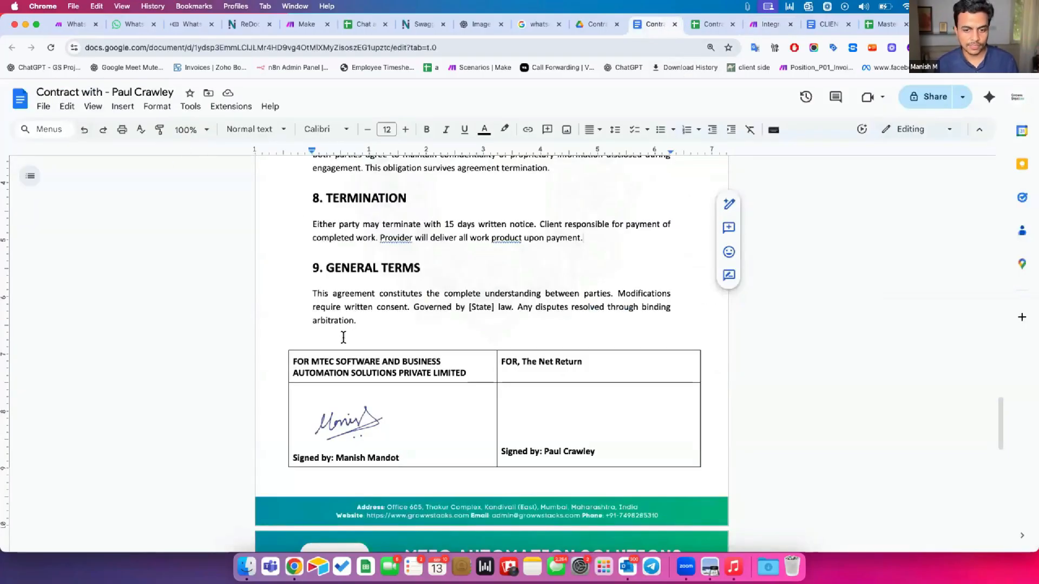
left_click(42, 106)
mouse_move(125, 237)
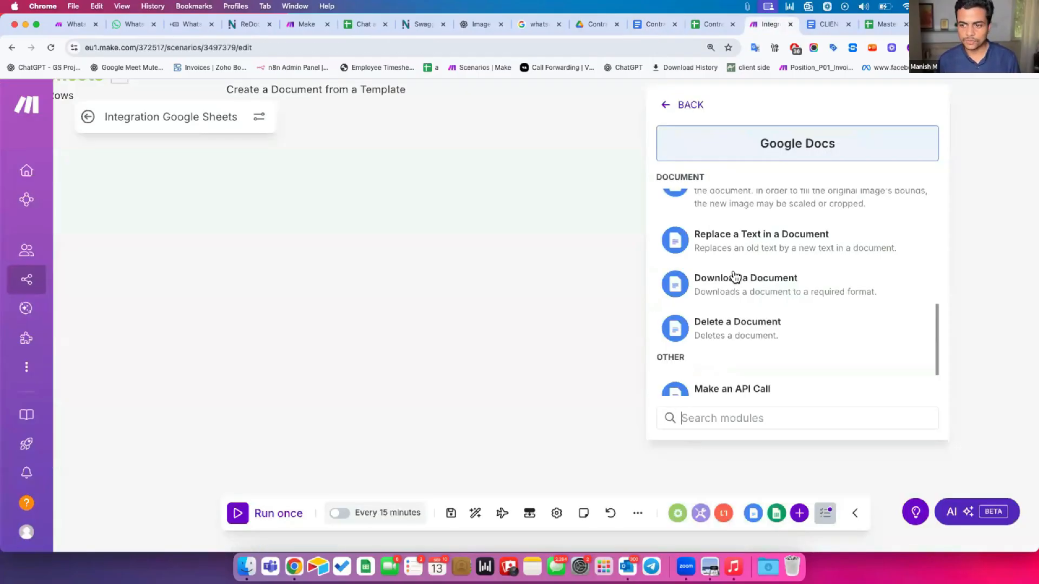
Add Google Docs Download a Document as step 3, then auto-align and centre the three modules
left_click(721, 289)
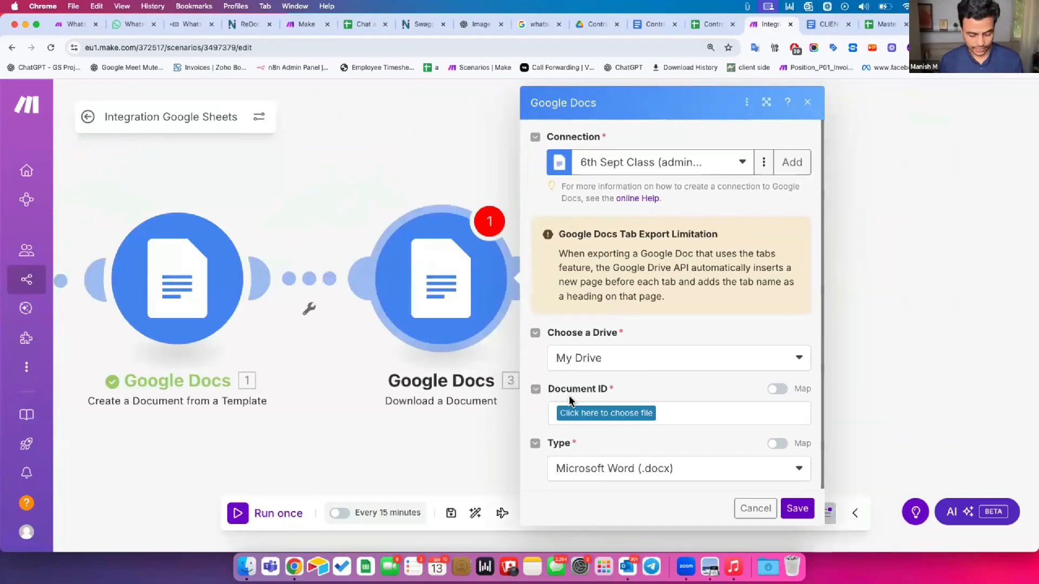
key("Escape")
scroll(732, 406, "left", 5)
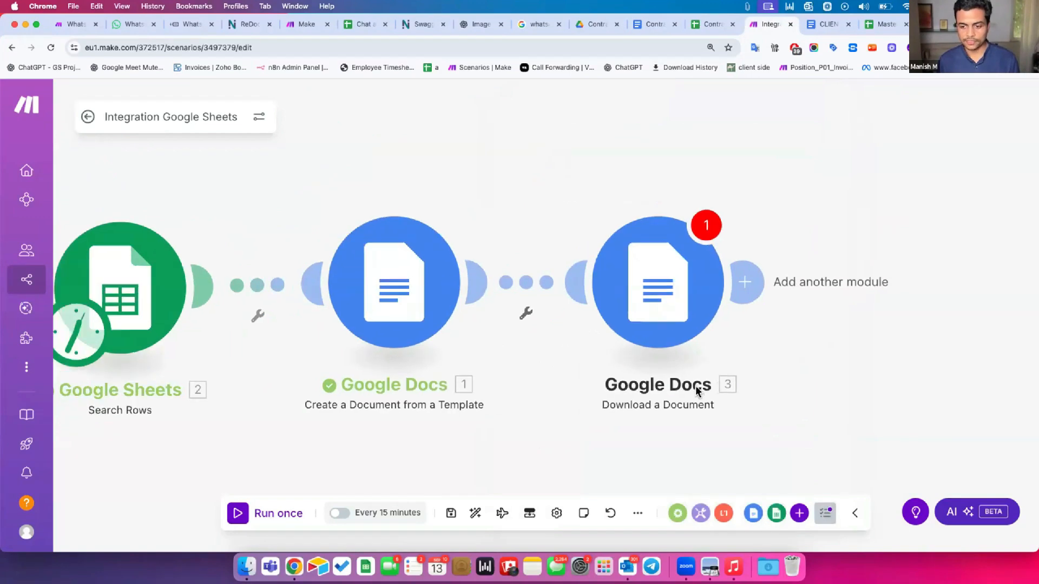
scroll(696, 390, "left", 2)
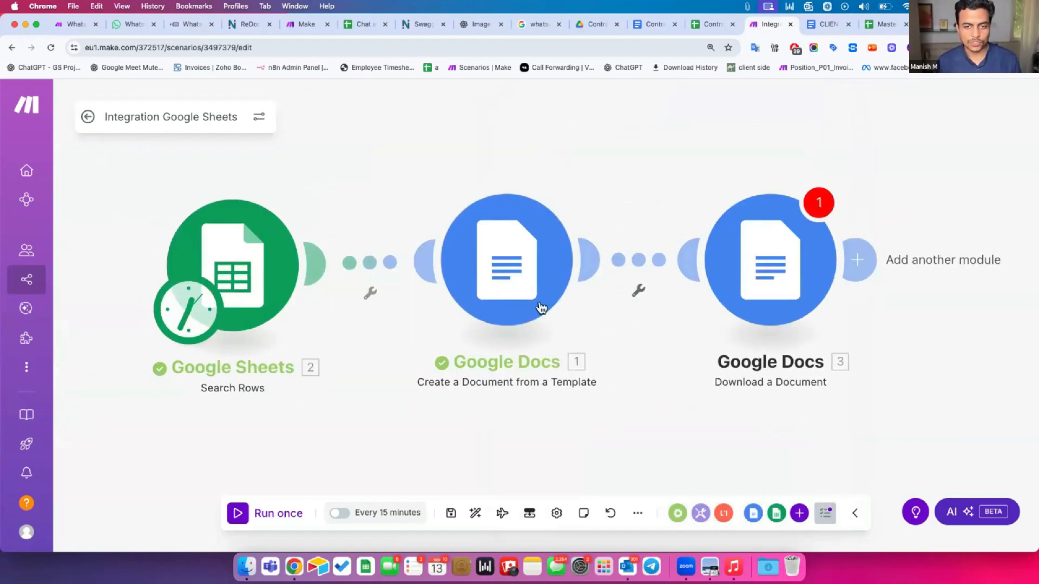
left_click(475, 514)
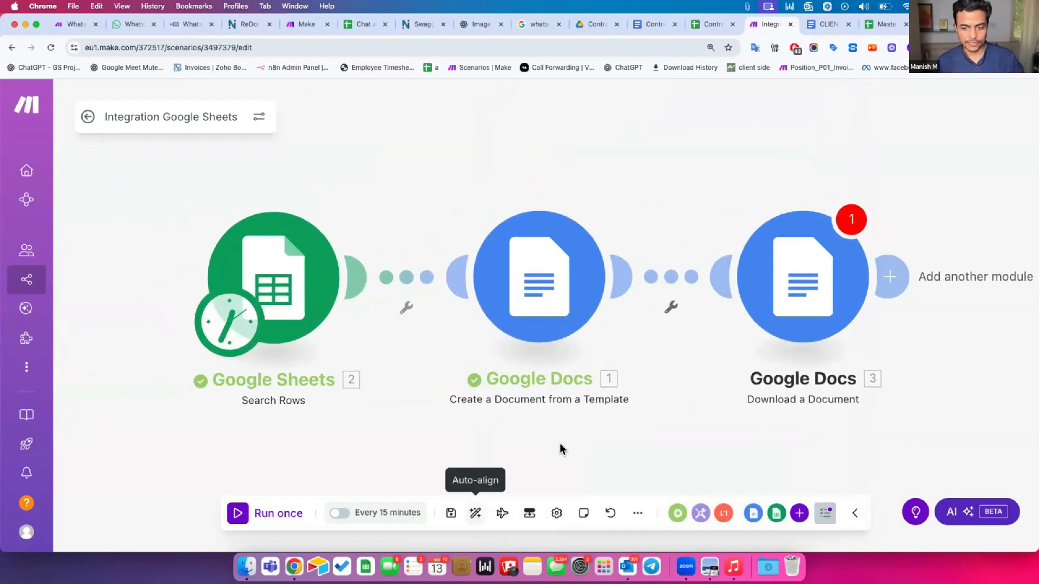
left_click_drag(666, 347, 560, 329)
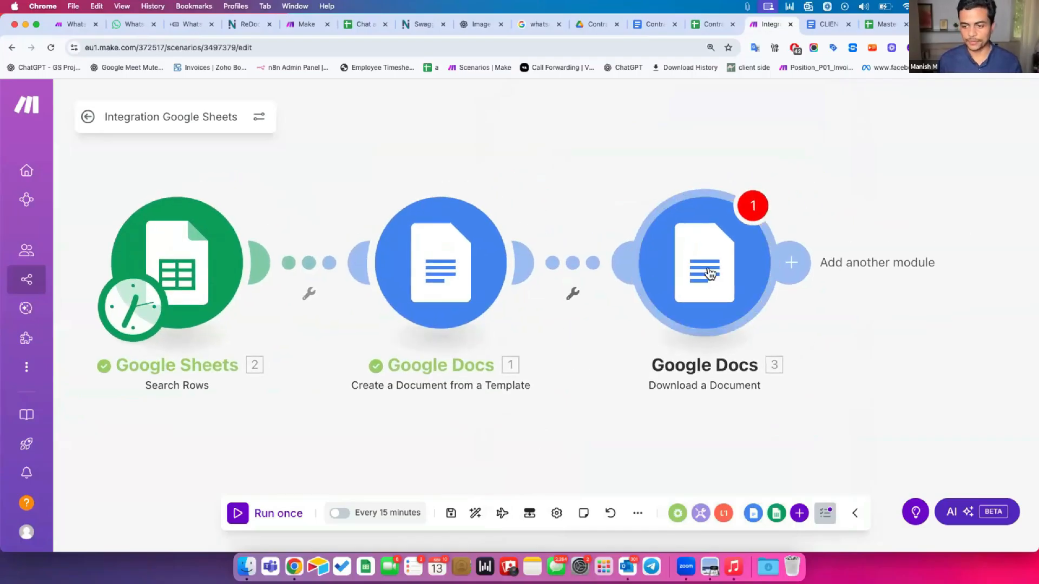
Map '1. Document ID' from the template step into the Download a Document's Document ID field
left_click(691, 283)
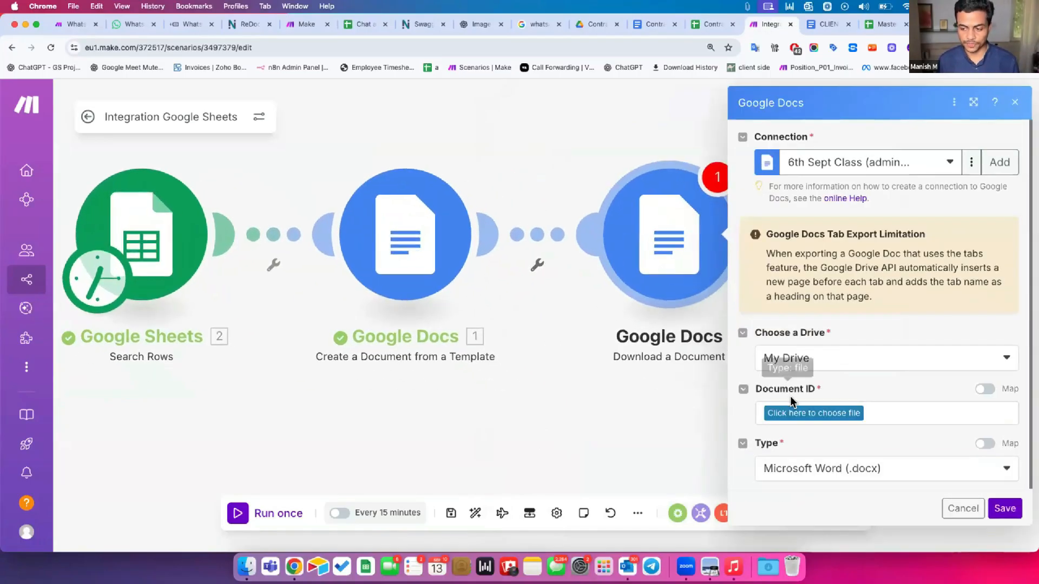
left_click(984, 389)
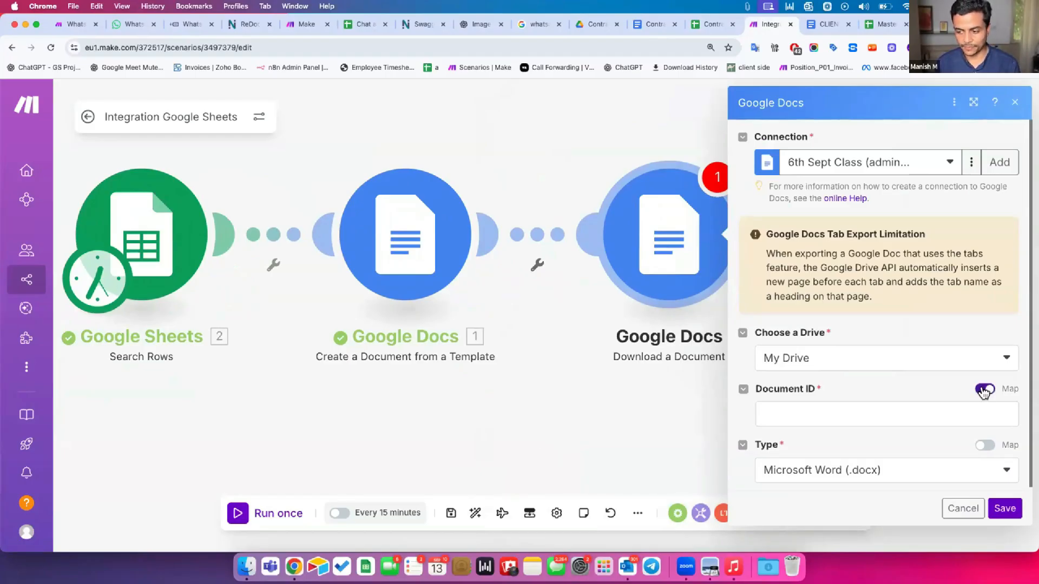
left_click(844, 413)
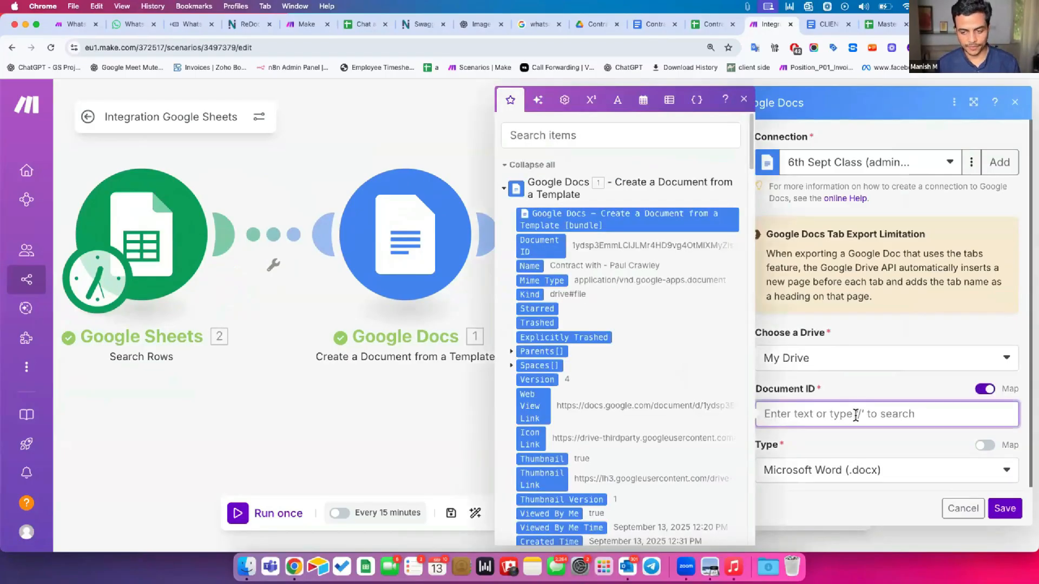
left_click(983, 390)
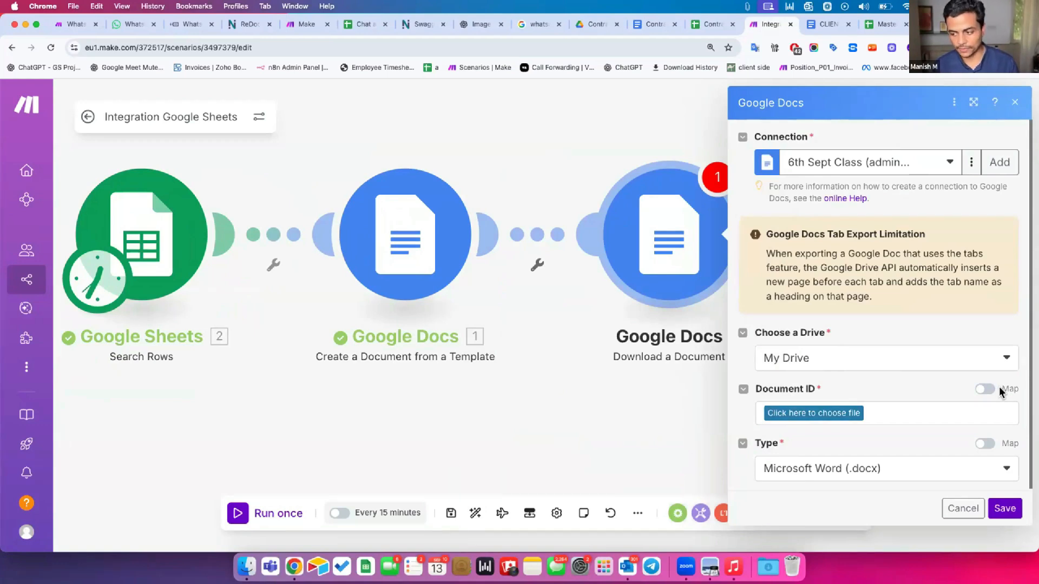
left_click(985, 389)
left_click(896, 408)
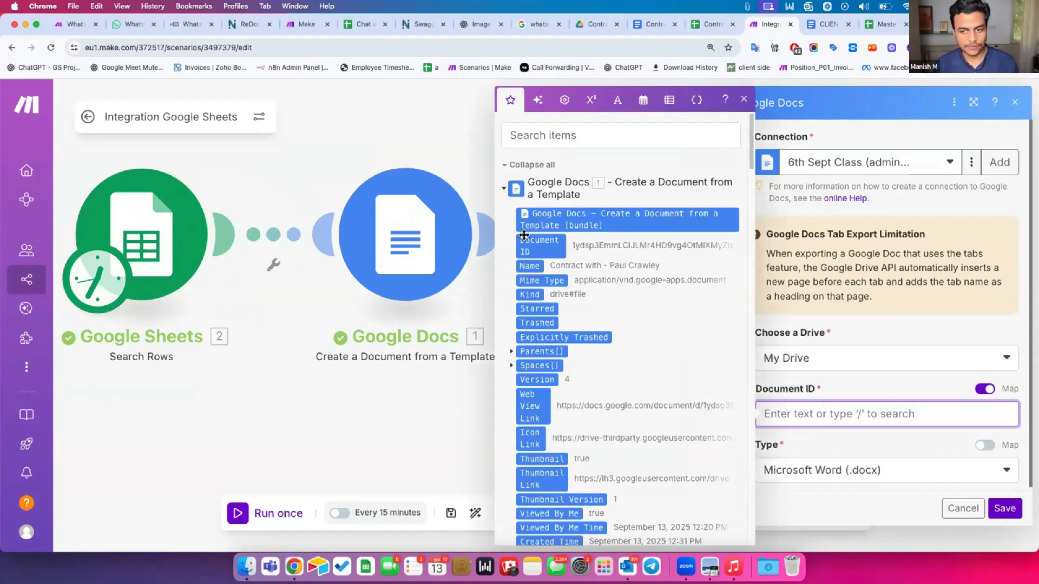
scroll(529, 244, "down", 15)
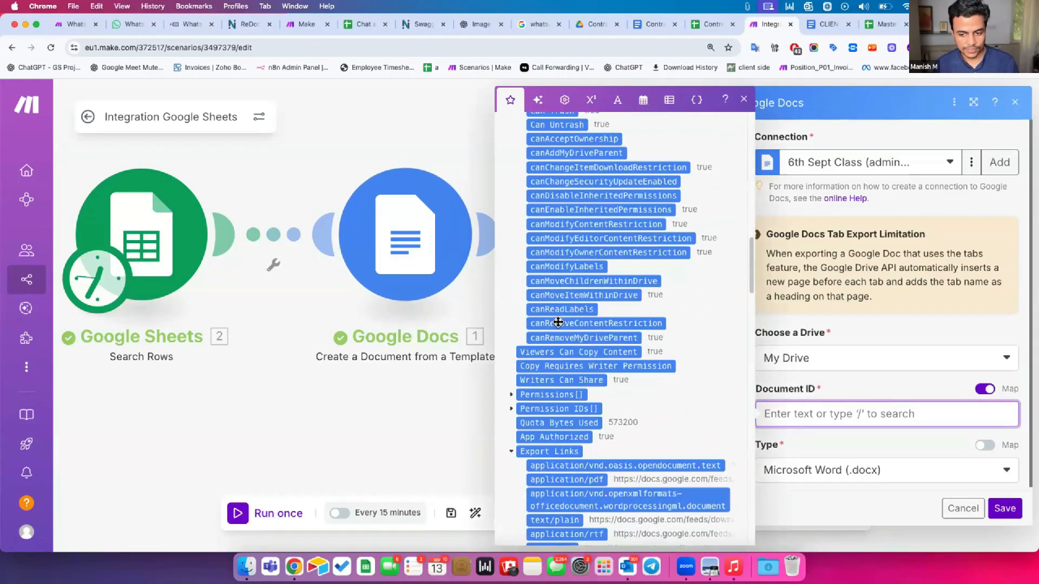
scroll(560, 327, "up", 15)
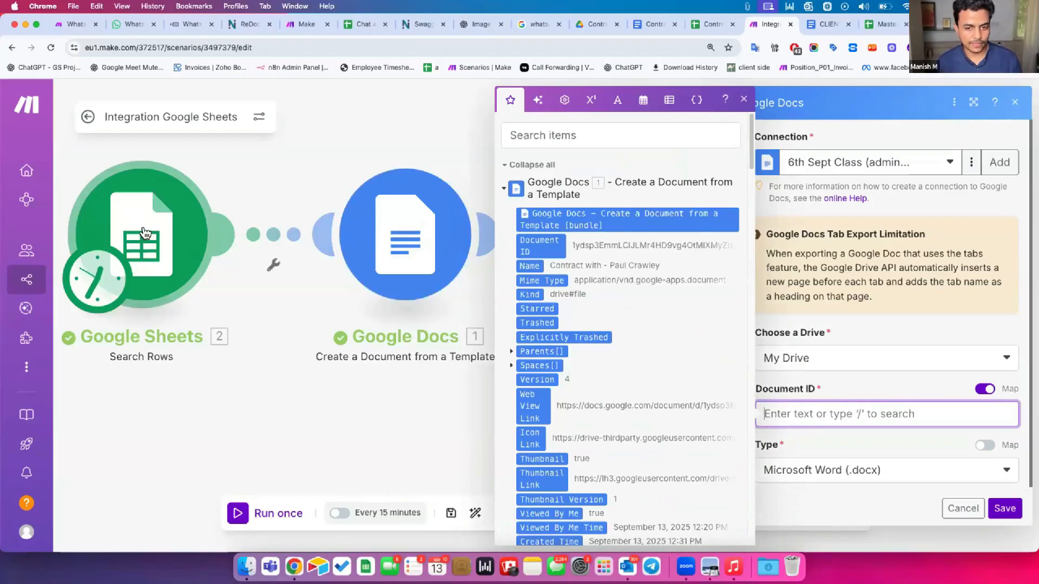
scroll(614, 285, "down", 10)
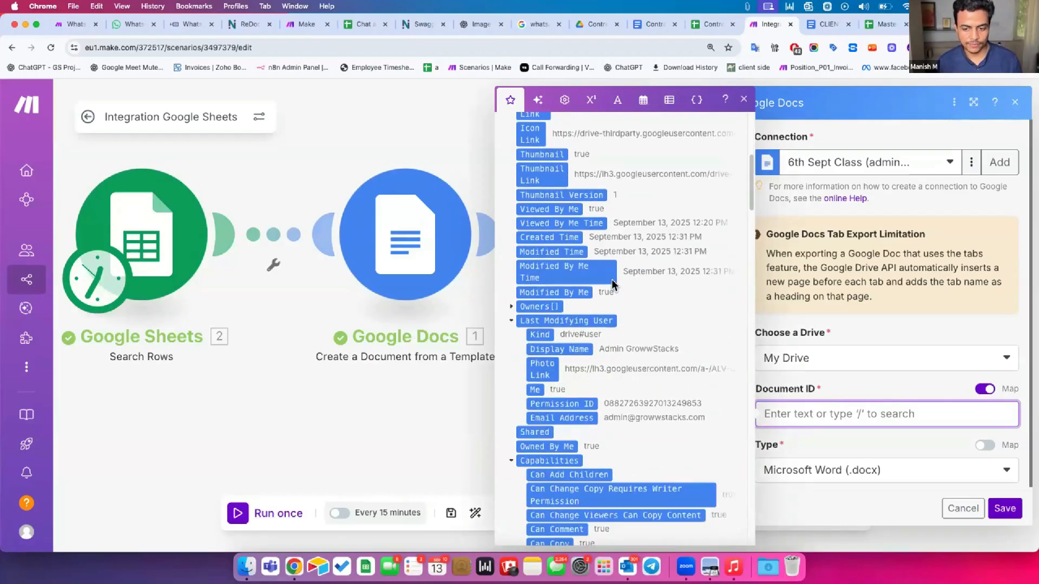
scroll(613, 284, "down", 5)
scroll(613, 284, "up", 20)
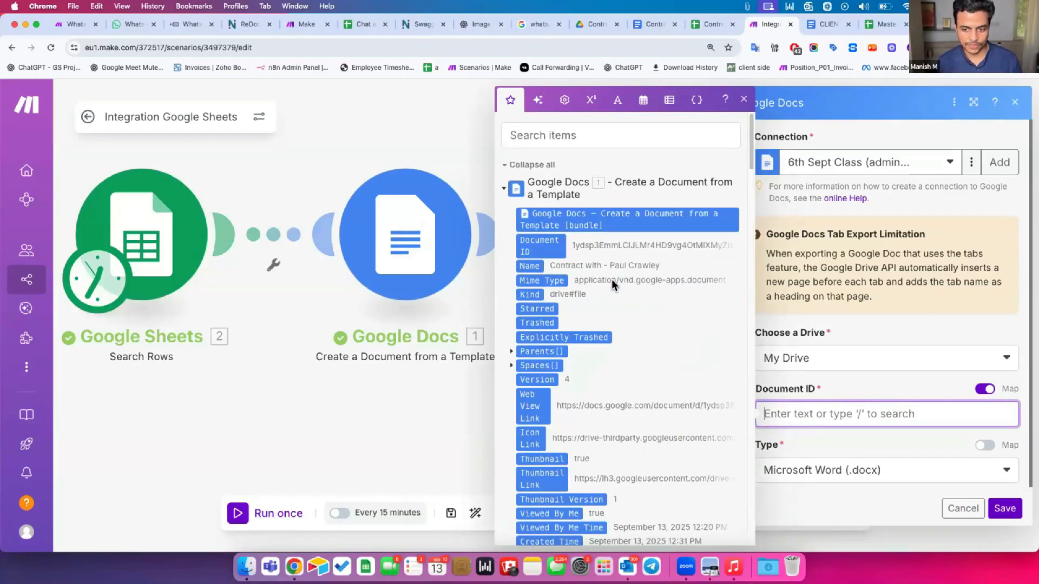
left_click(537, 250)
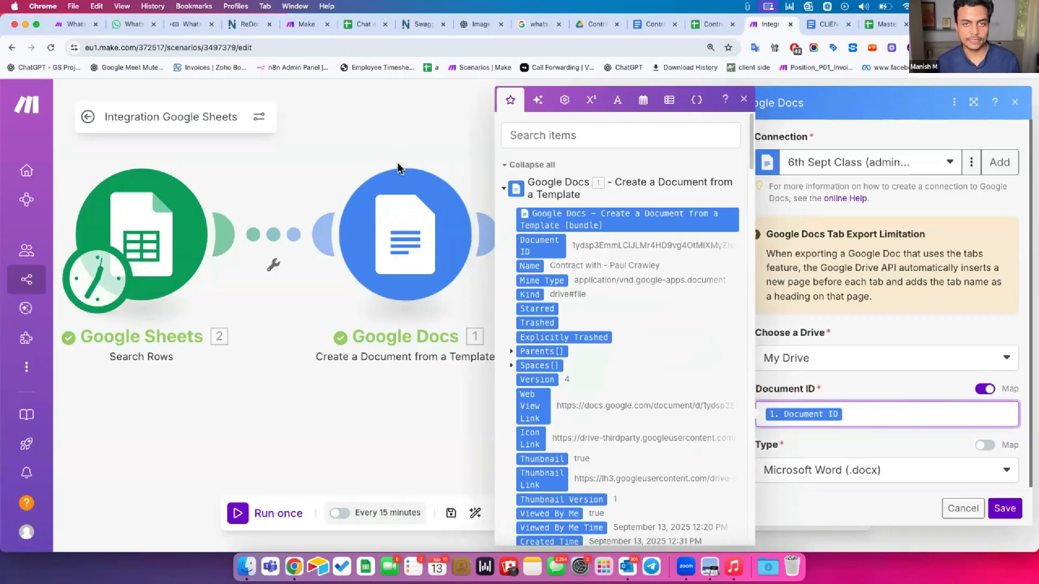
left_click(820, 381)
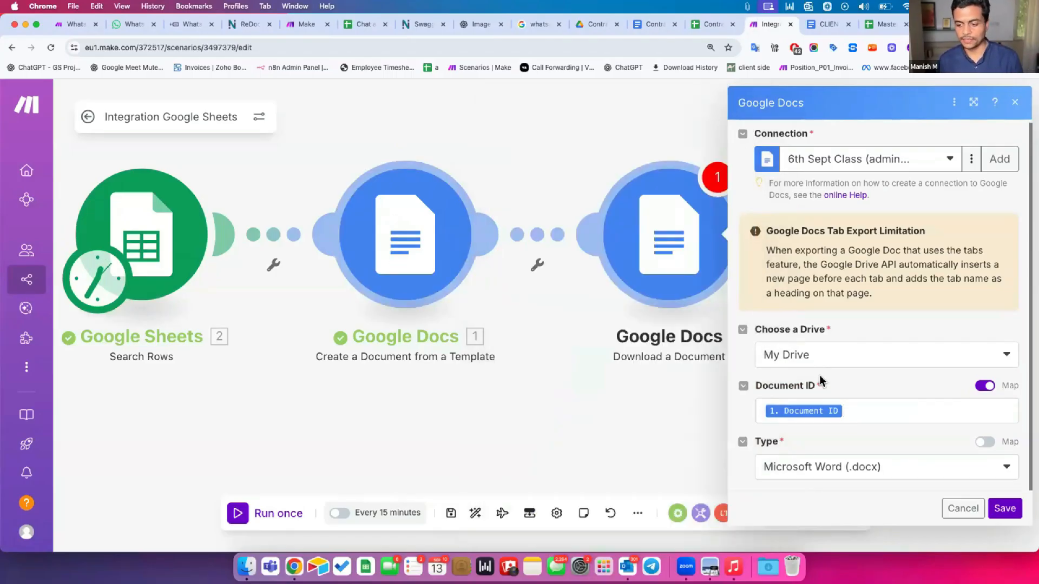
Set the export Type to PDF Document (.pdf) and save the step
left_click(799, 465)
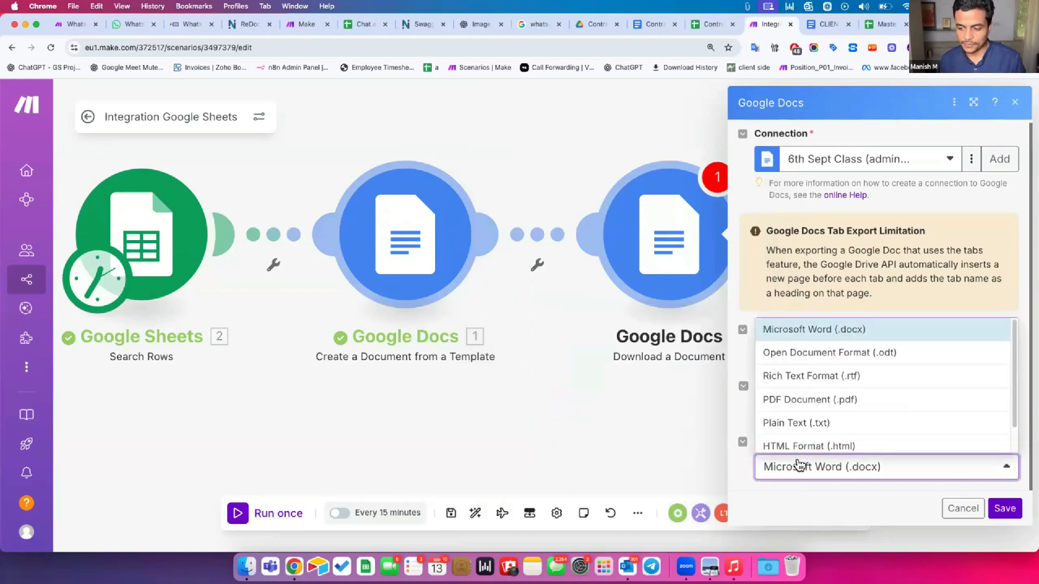
left_click(794, 401)
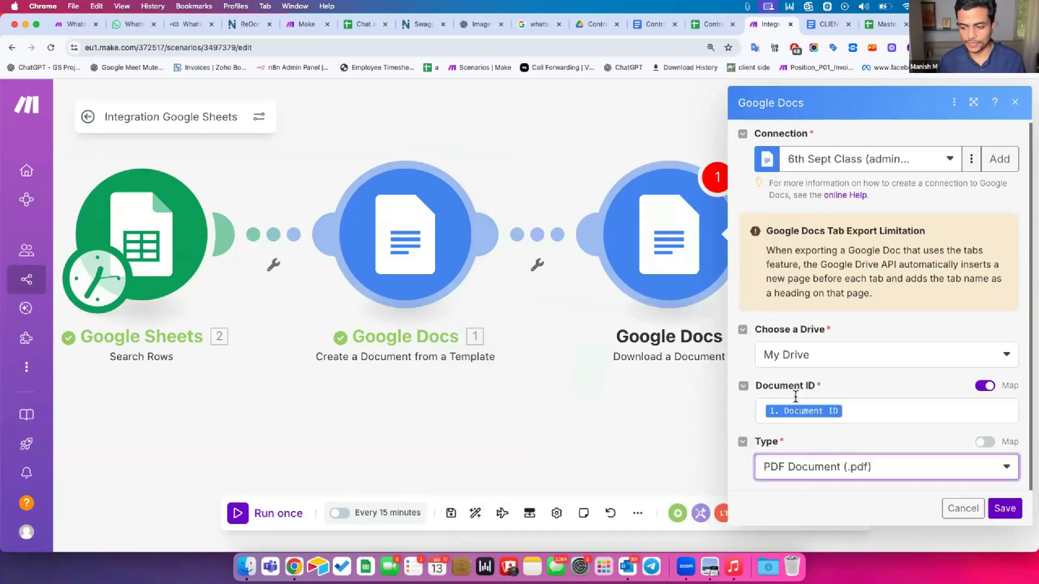
left_click(999, 511)
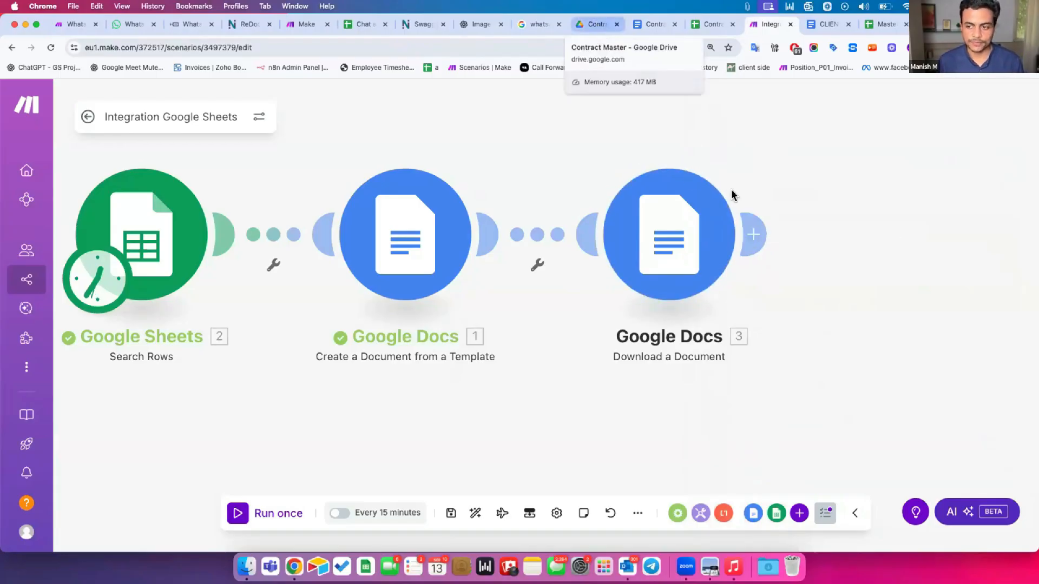
Add a Google Drive Upload a File step after the download step
left_click(752, 234)
type("drive")
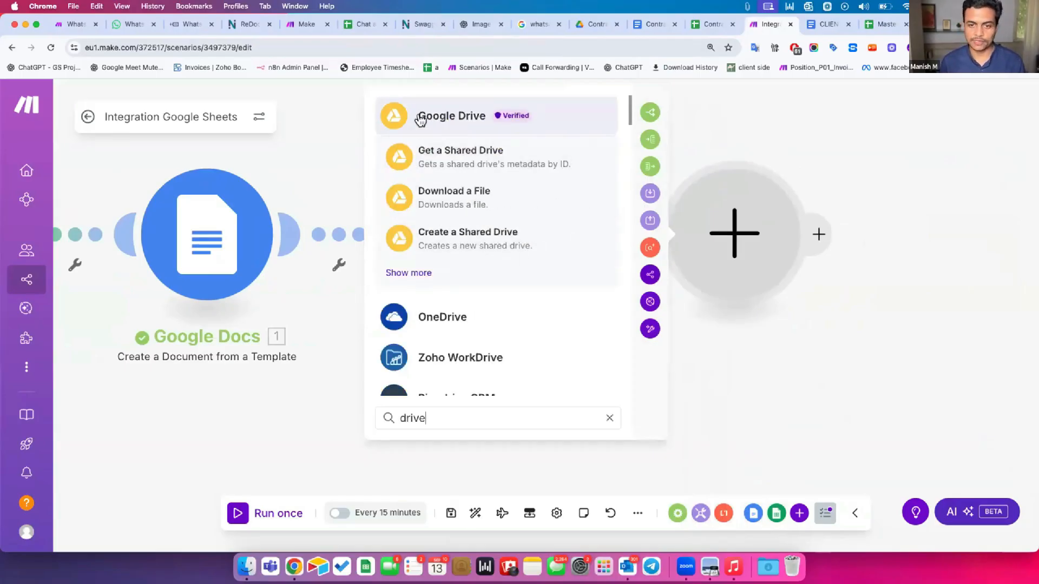
left_click(421, 118)
scroll(457, 346, "down", 4)
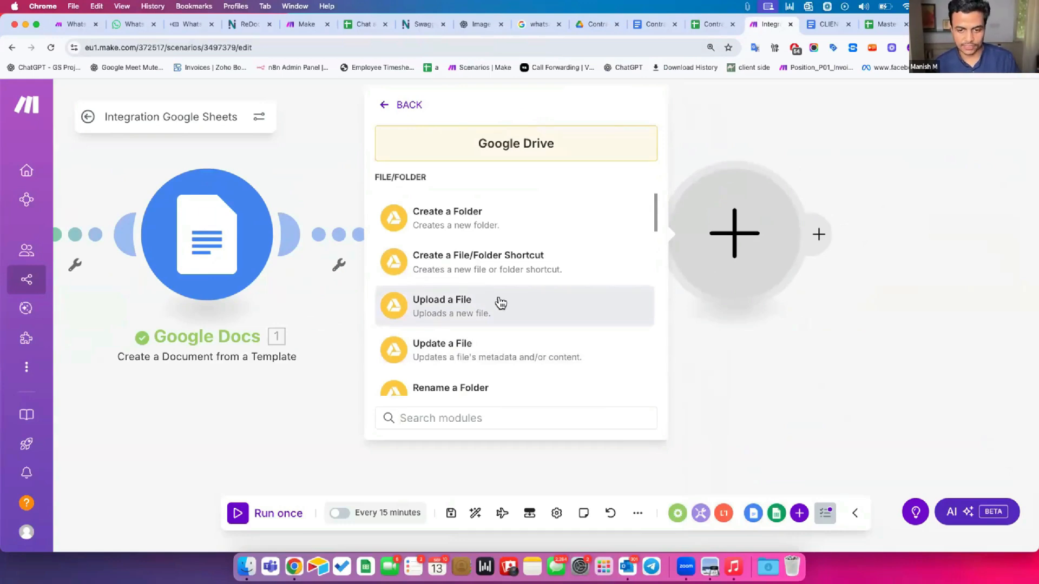
left_click(501, 303)
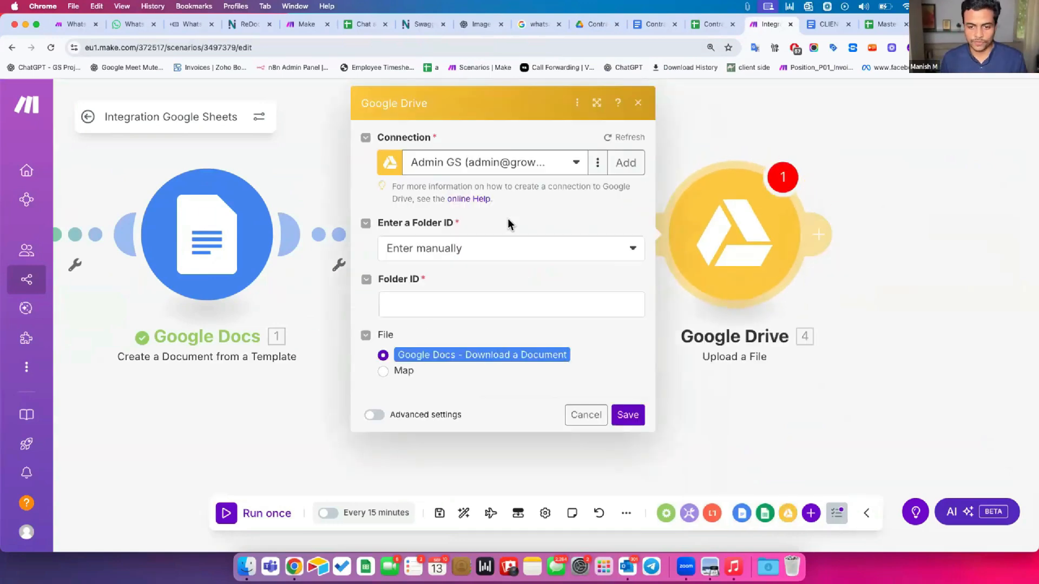
Pick Contract Master from the folder list as the upload location and save the step
left_click(471, 249)
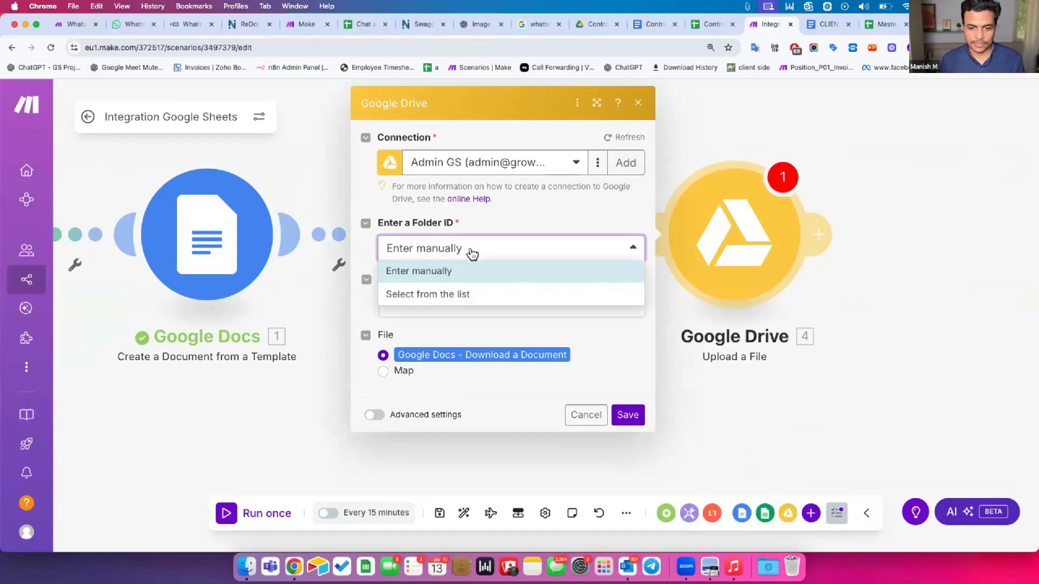
left_click(450, 238)
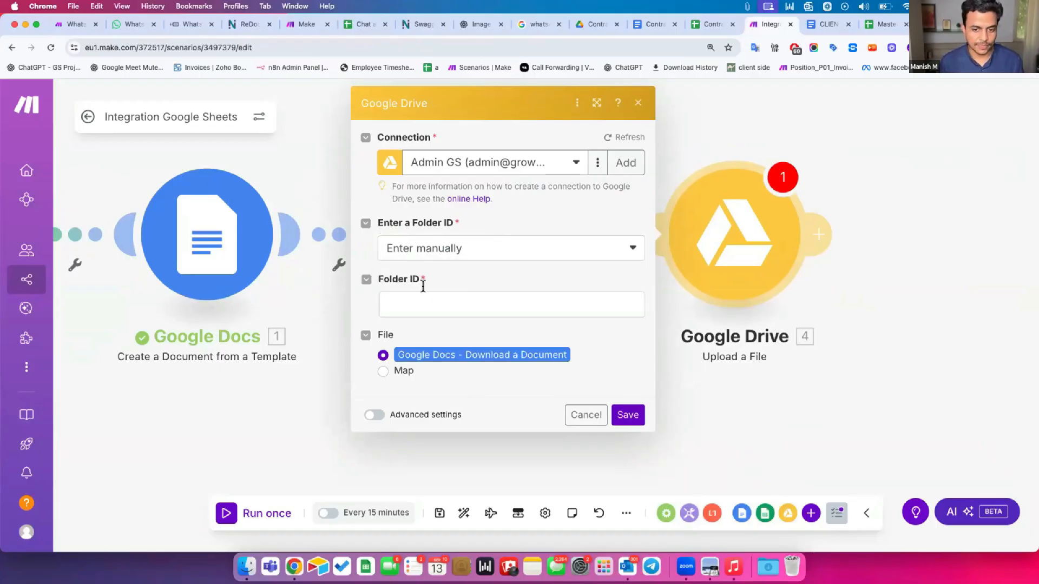
left_click(427, 248)
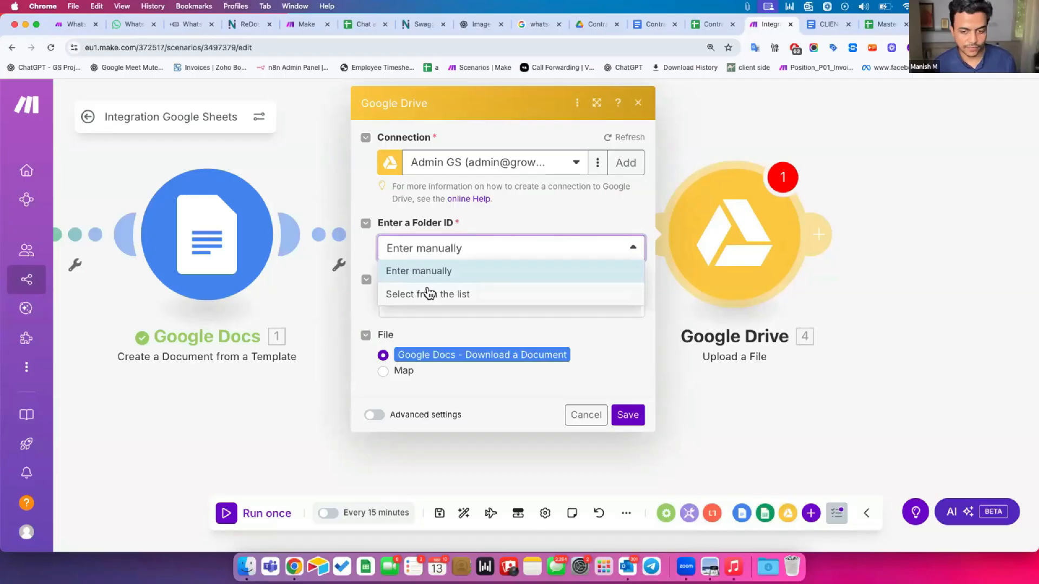
left_click(429, 294)
left_click(420, 359)
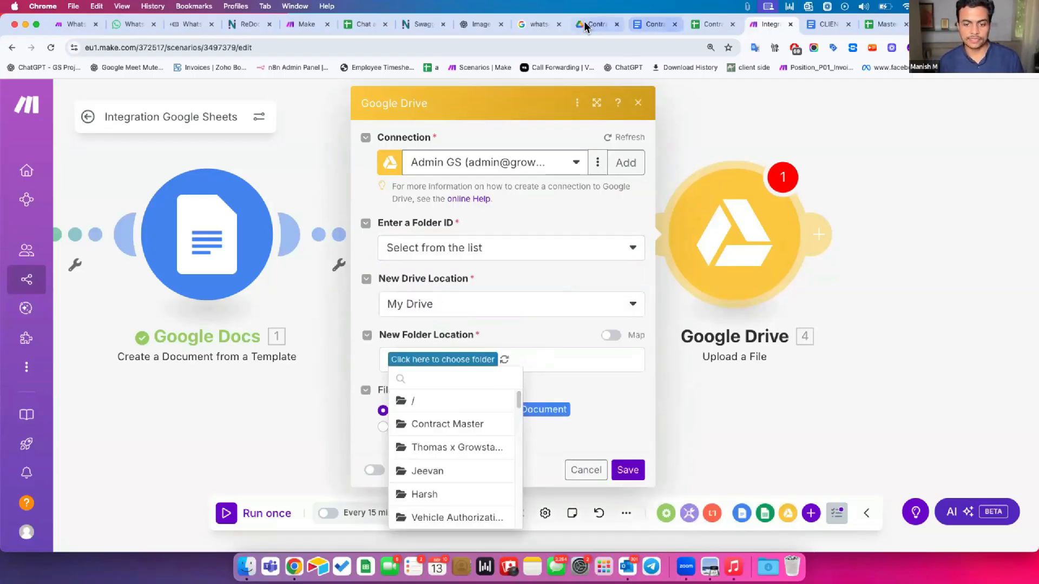
left_click(430, 425)
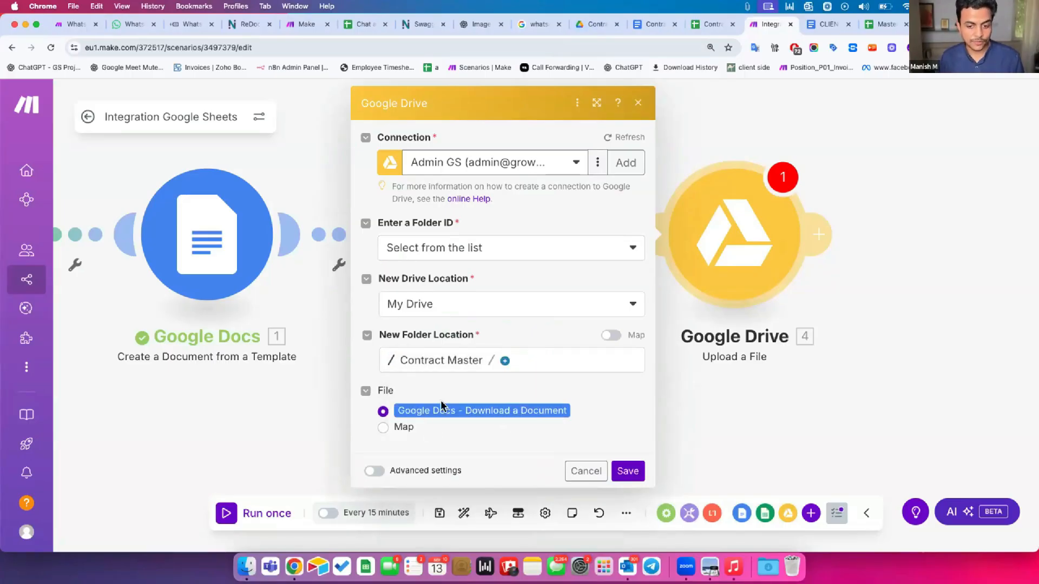
left_click_drag(764, 398, 614, 395)
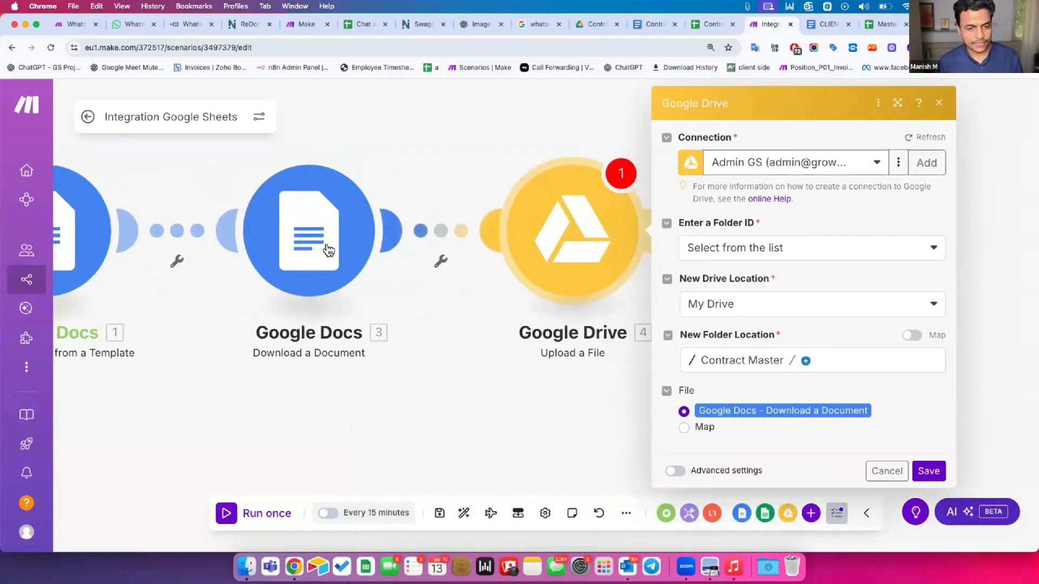
left_click_drag(220, 325, 266, 323)
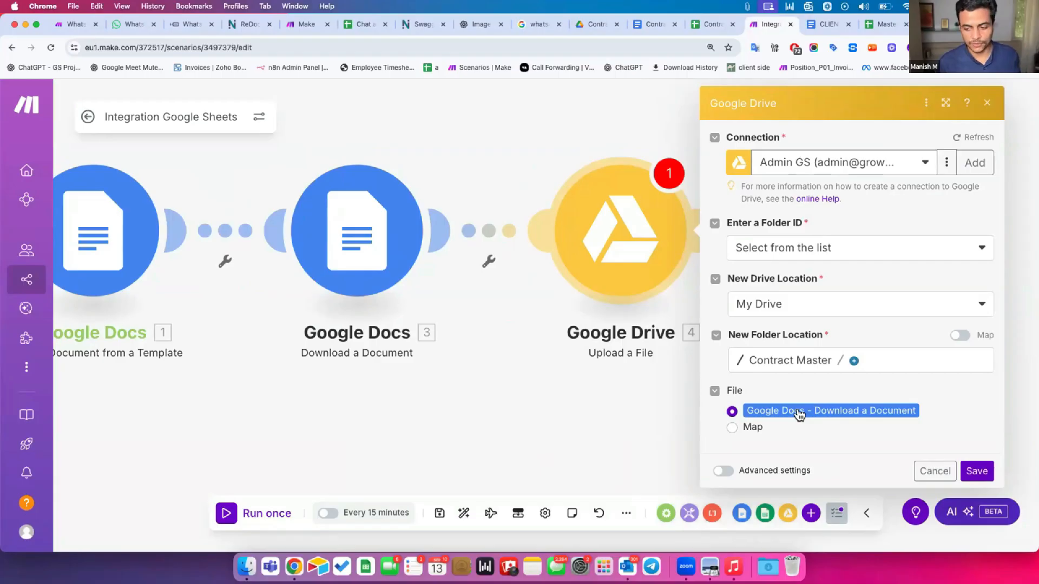
left_click(967, 469)
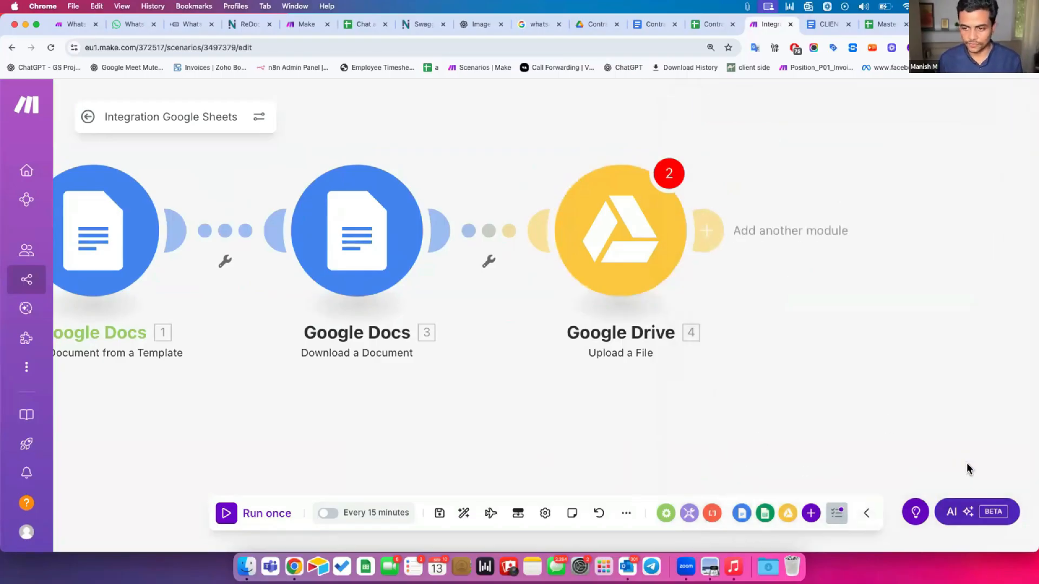
Add a Google Sheets Update a Row step after the Google Drive upload
left_click(657, 233)
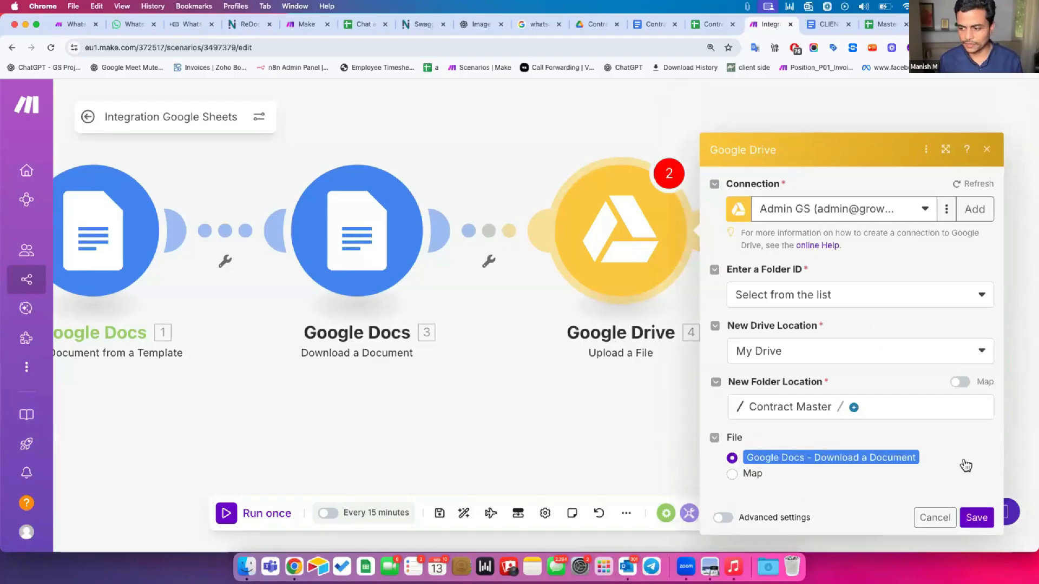
left_click(977, 503)
scroll(715, 310, "down", 3)
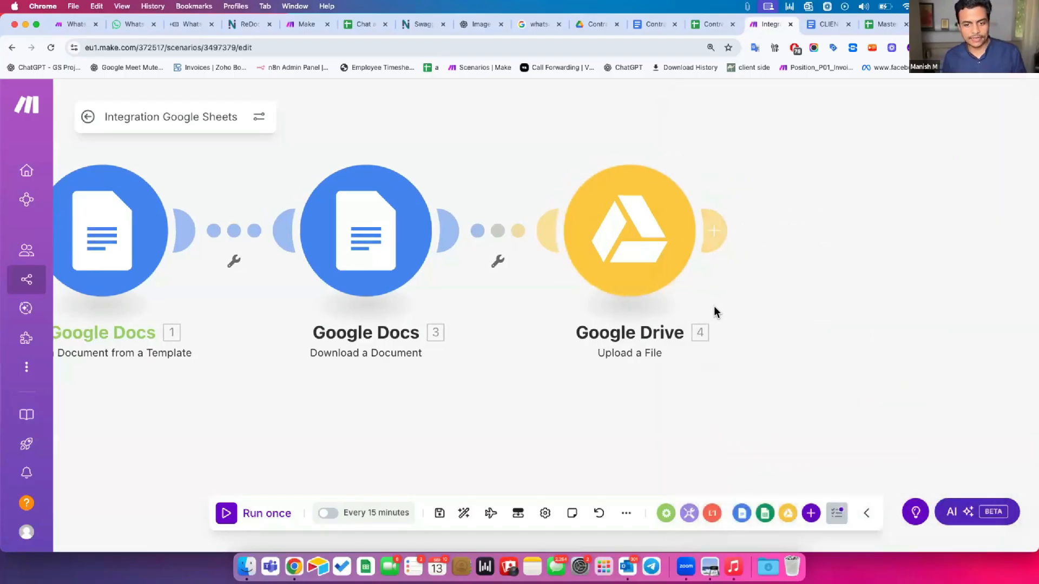
scroll(603, 357, "left", 3)
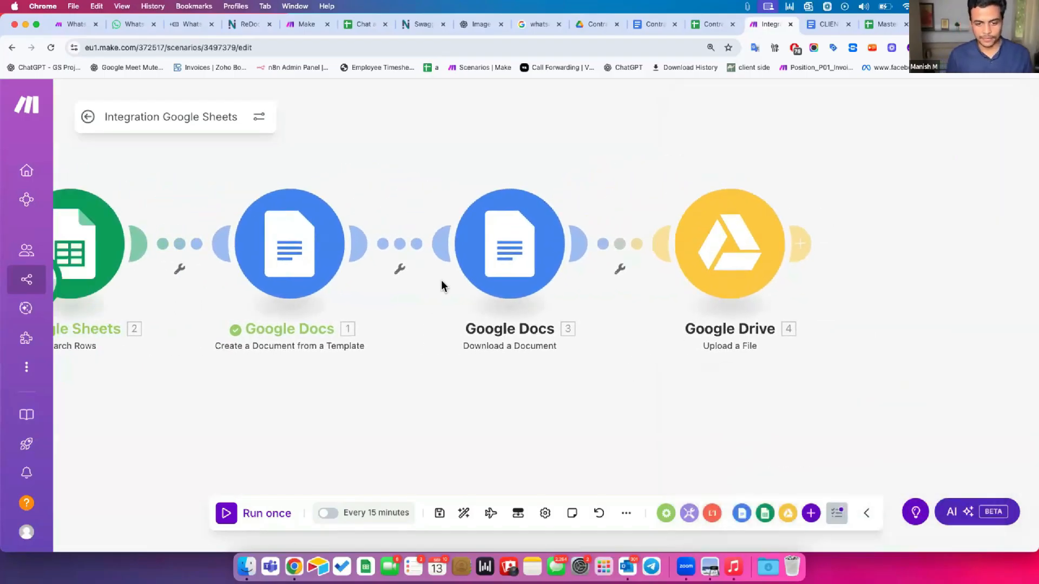
scroll(441, 283, "left", 2)
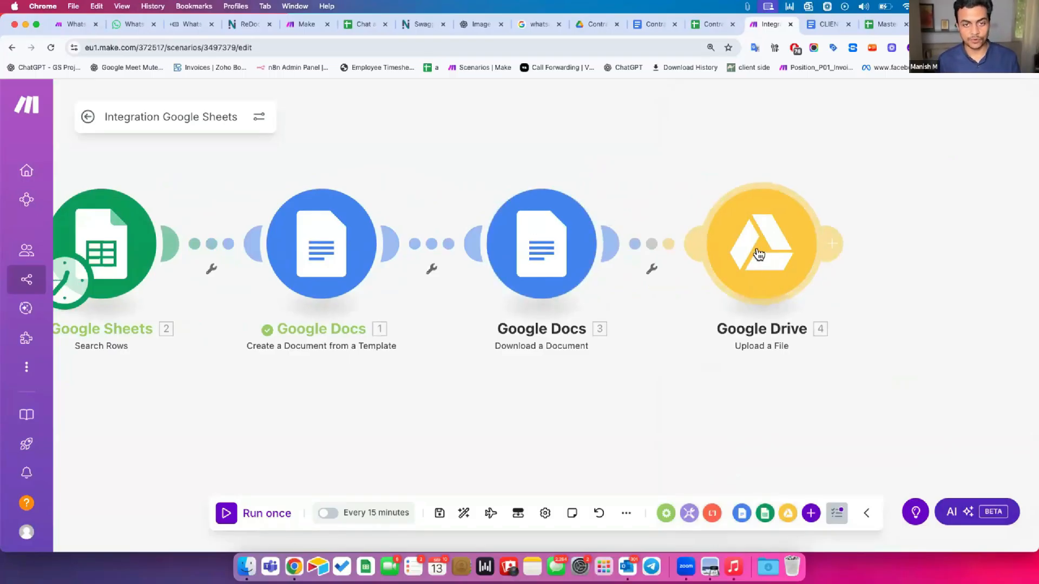
left_click(829, 247)
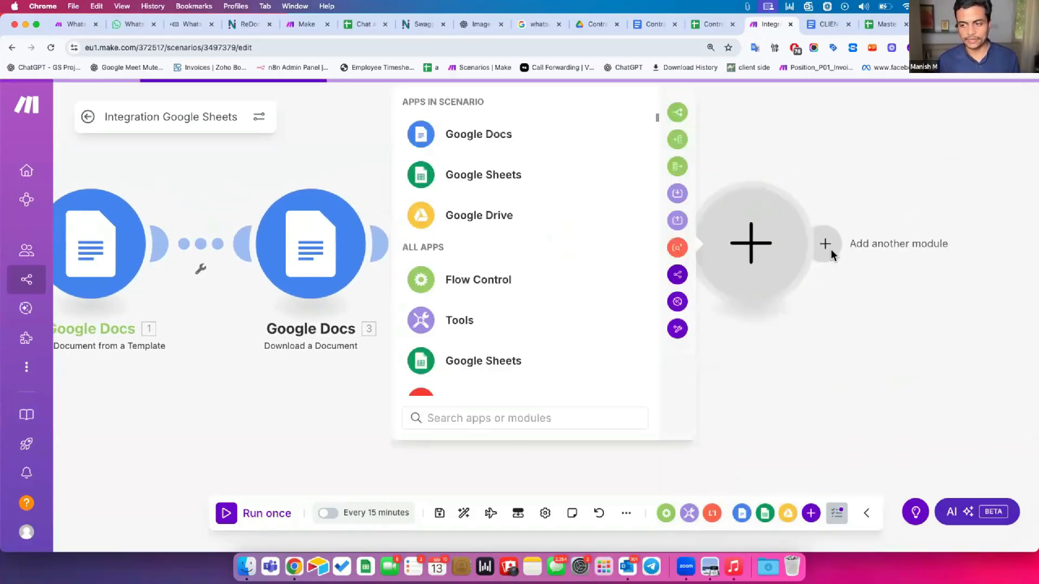
left_click(526, 173)
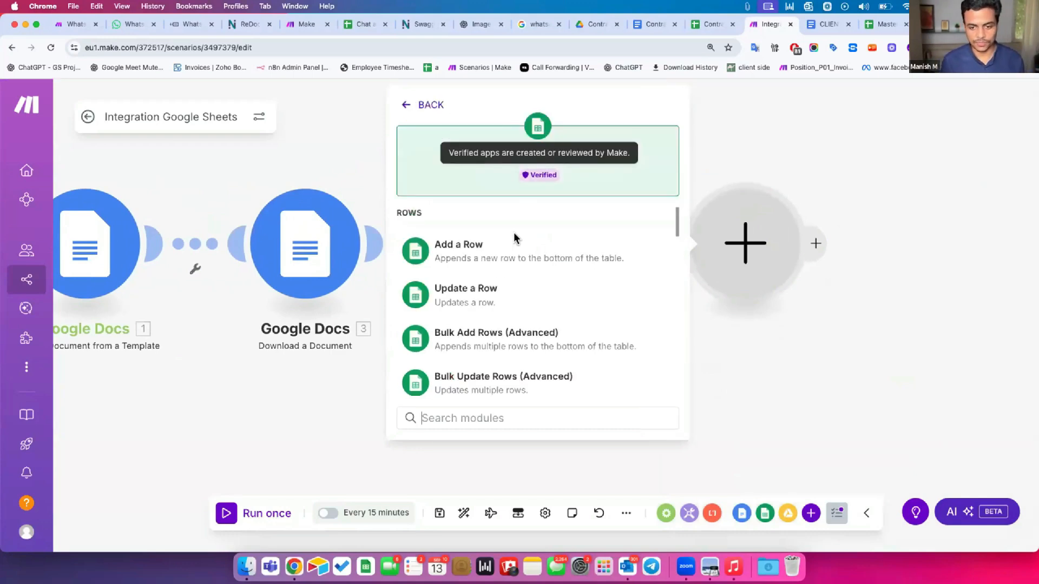
left_click(484, 295)
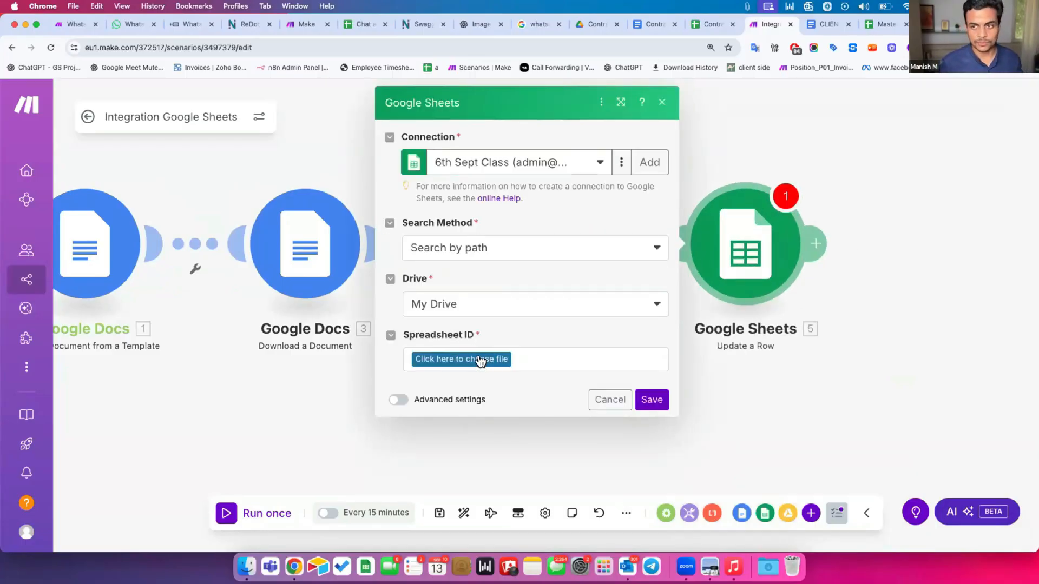
Target the Contract Creator Master spreadsheet and its Sheet1
left_click(481, 359)
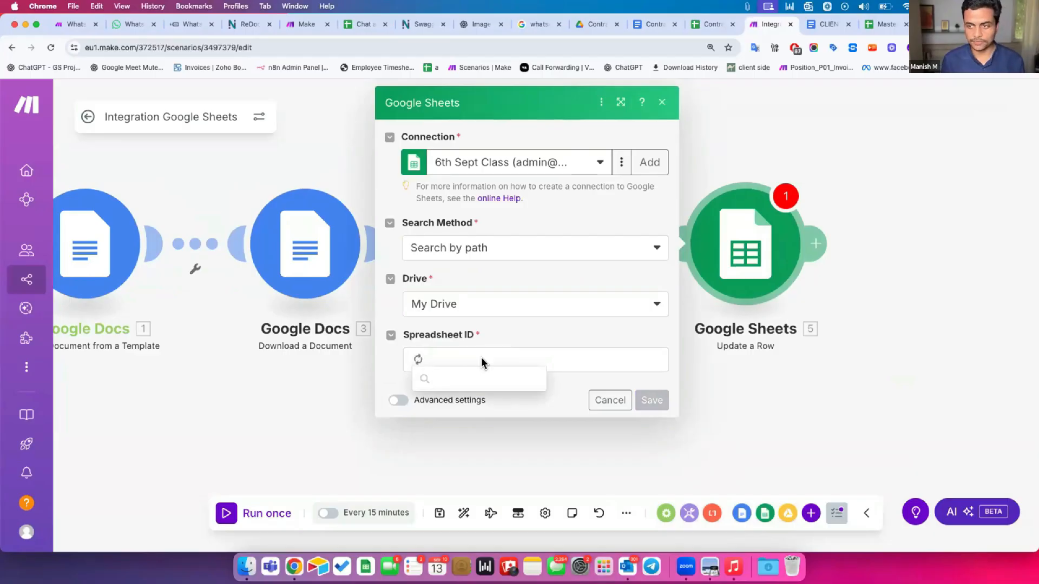
type("cont")
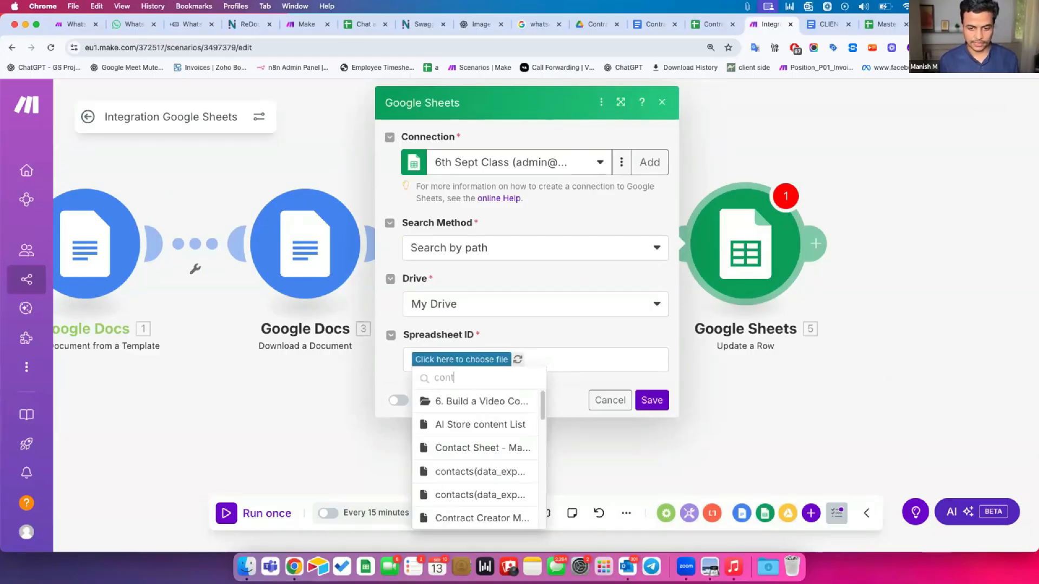
scroll(464, 401, "down", 3)
left_click(465, 401)
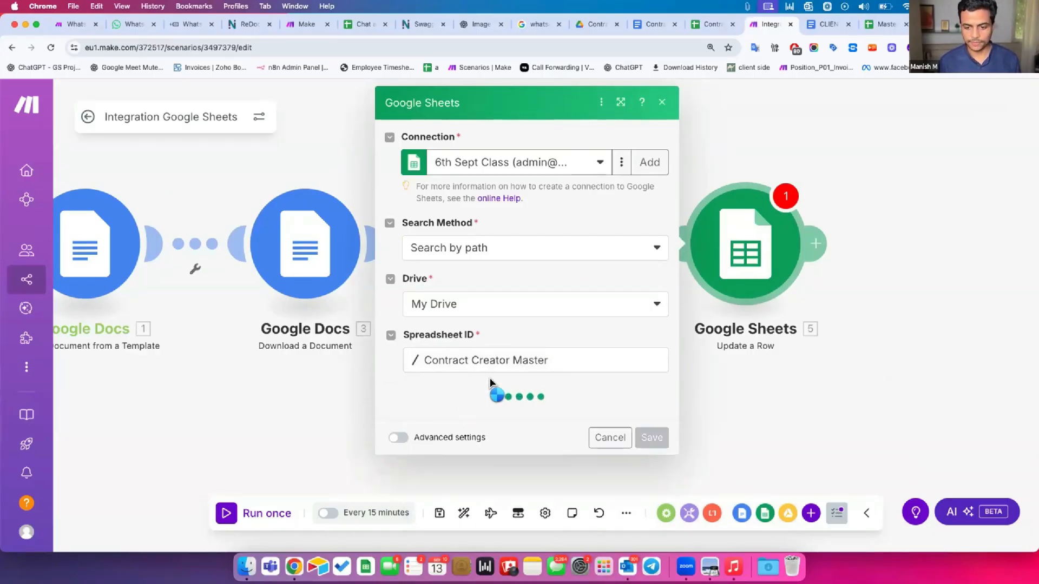
left_click(482, 421)
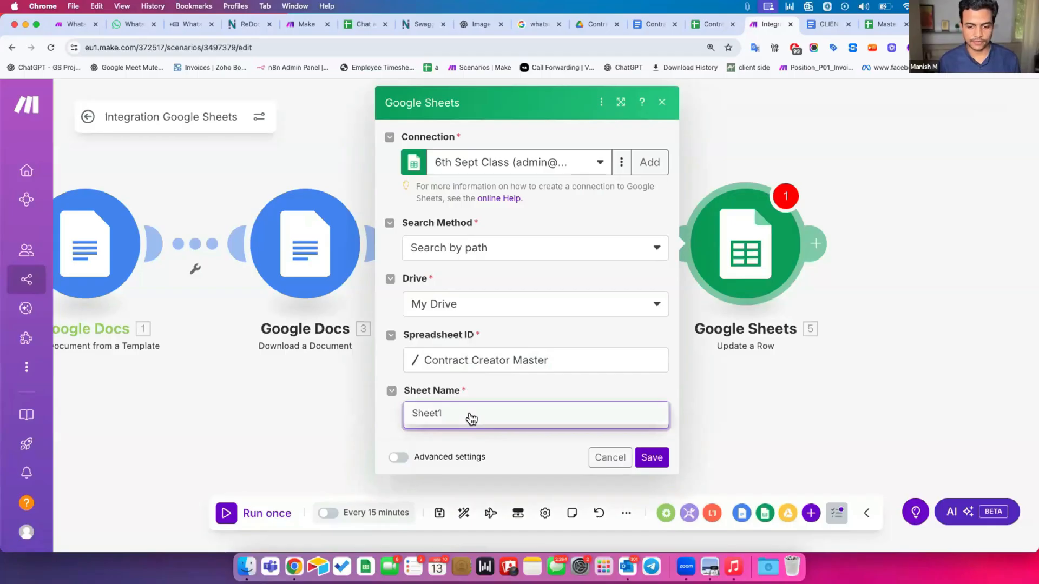
left_click(471, 418)
Map Search Rows' Row number into the Row number field
left_click(457, 360)
scroll(746, 376, "down", 15)
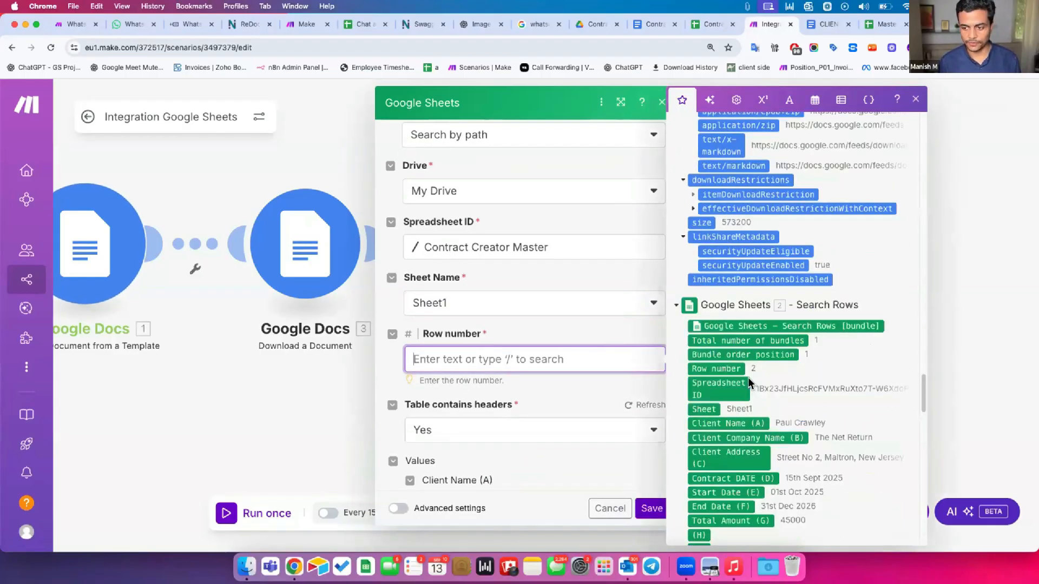
scroll(748, 377, "down", 2)
left_click_drag(723, 261, 535, 359)
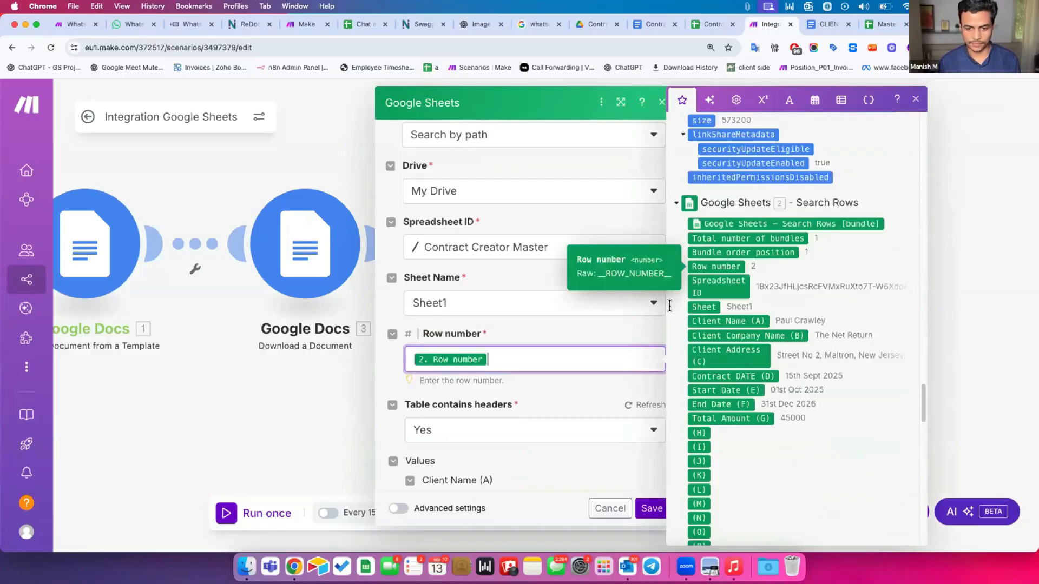
scroll(550, 394, "down", 5)
scroll(551, 392, "up", 2)
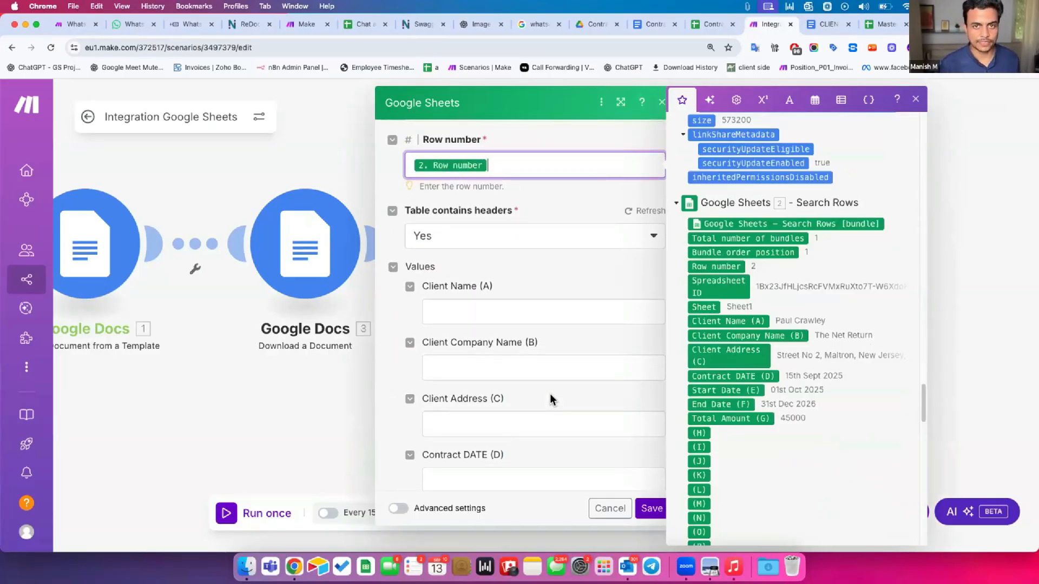
scroll(550, 399, "down", 5)
scroll(551, 392, "down", 3)
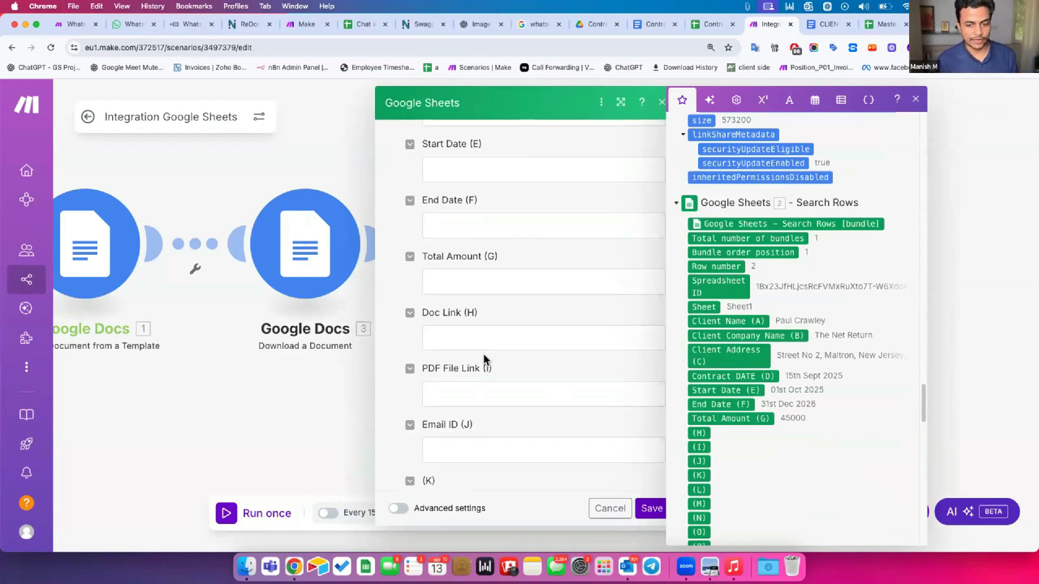
Map module 1's Web View Link into Doc Link (H)
left_click(481, 330)
scroll(804, 288, "up", 6)
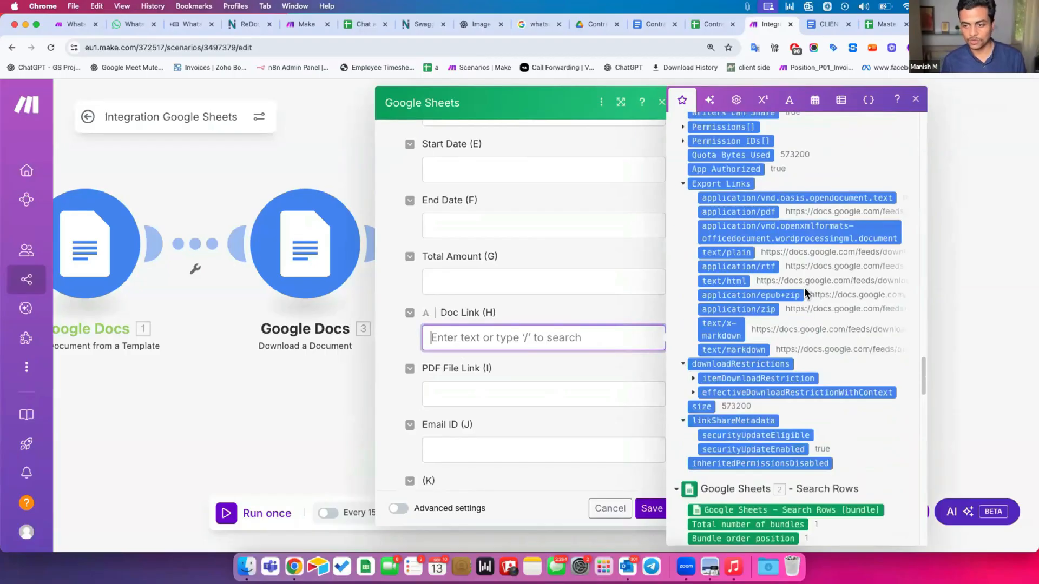
scroll(804, 293, "up", 15)
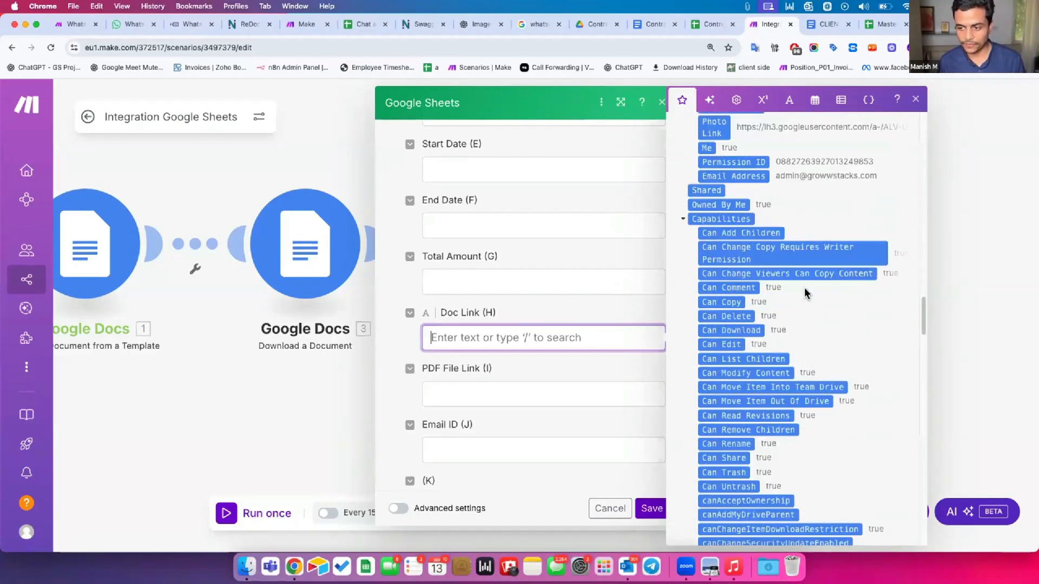
scroll(804, 288, "up", 15)
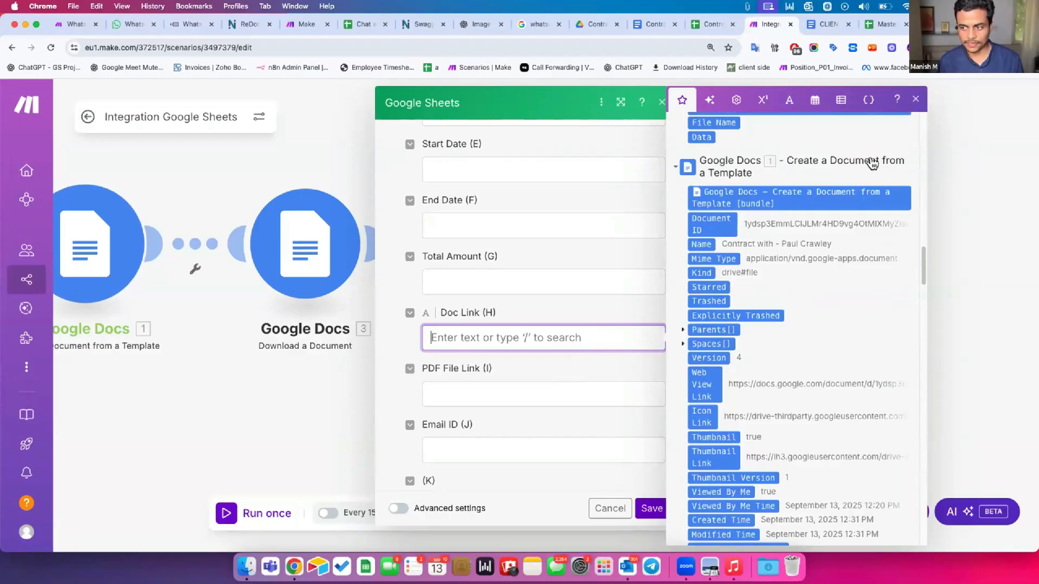
left_click(704, 385)
Map module 4's Web View Link into PDF File Link (I) and save the step
left_click(568, 394)
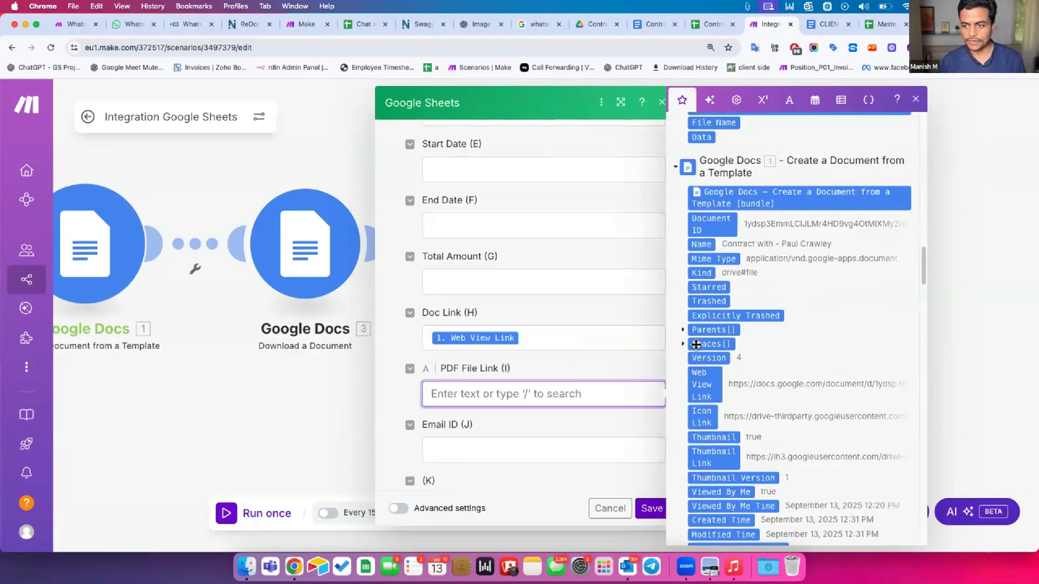
scroll(696, 345, "up", 7)
scroll(697, 345, "up", 10)
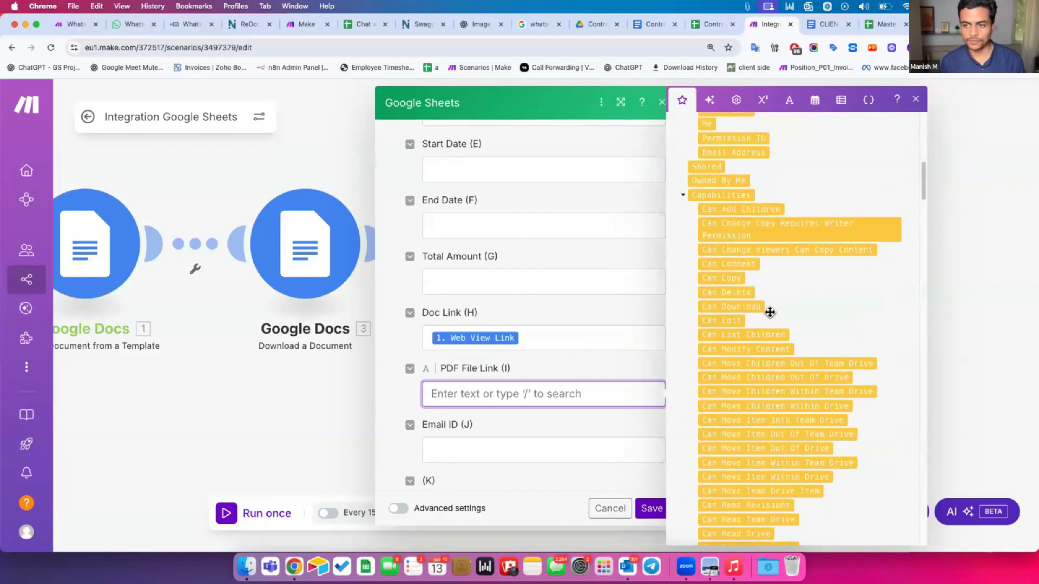
scroll(770, 313, "up", 8)
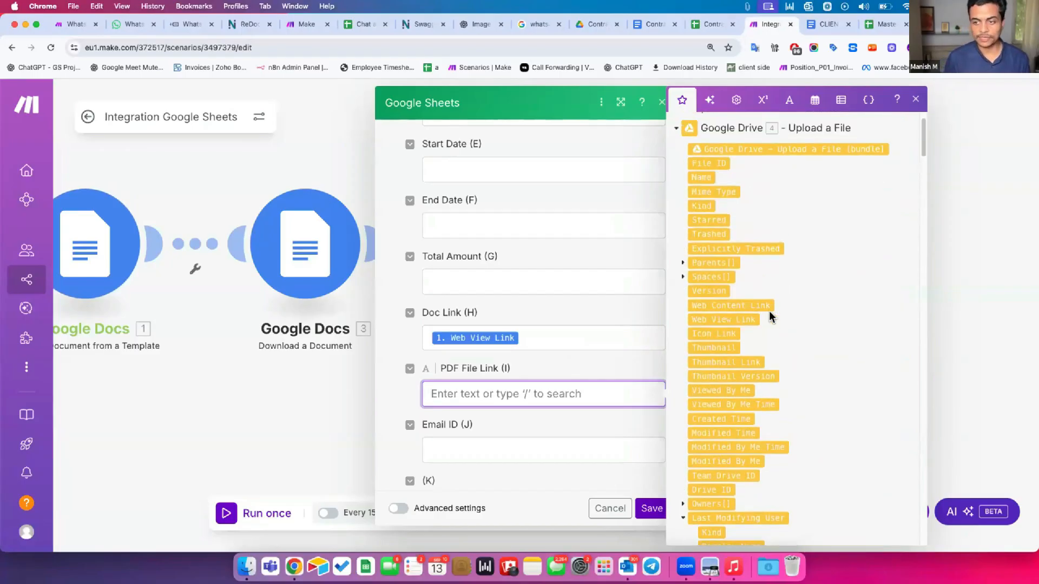
scroll(771, 317, "down", 1)
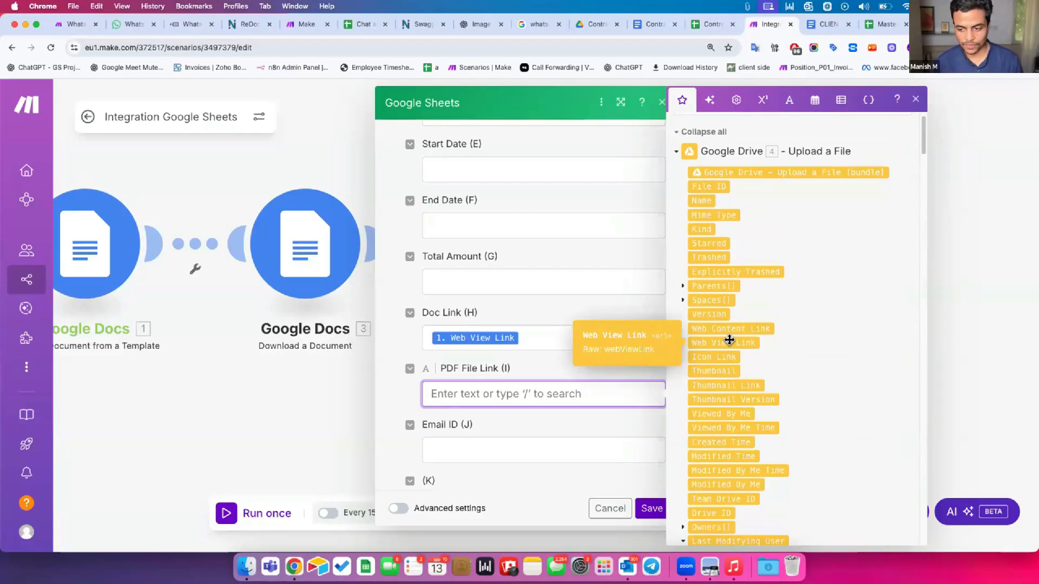
left_click(729, 340)
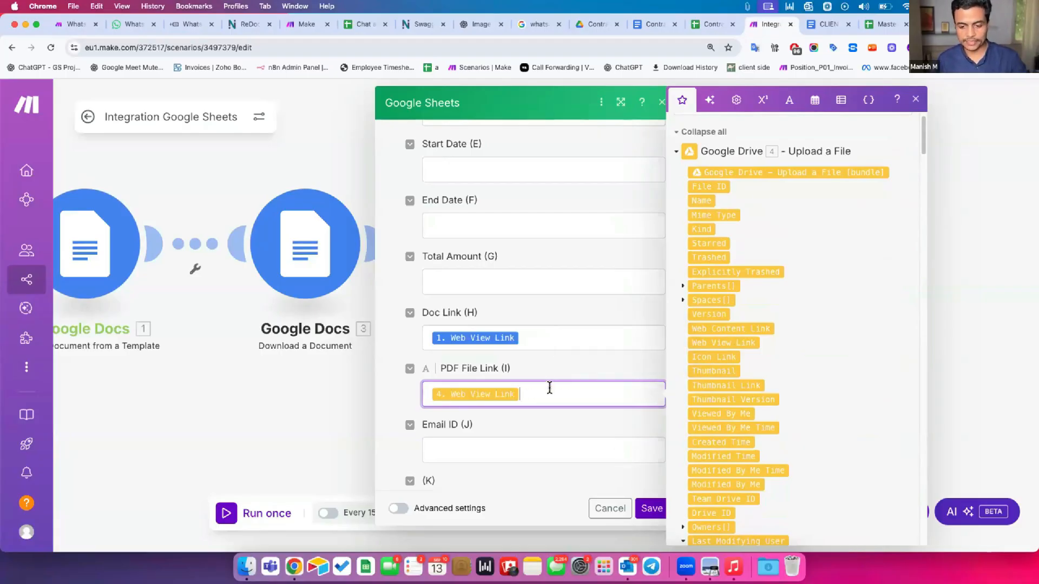
left_click(647, 508)
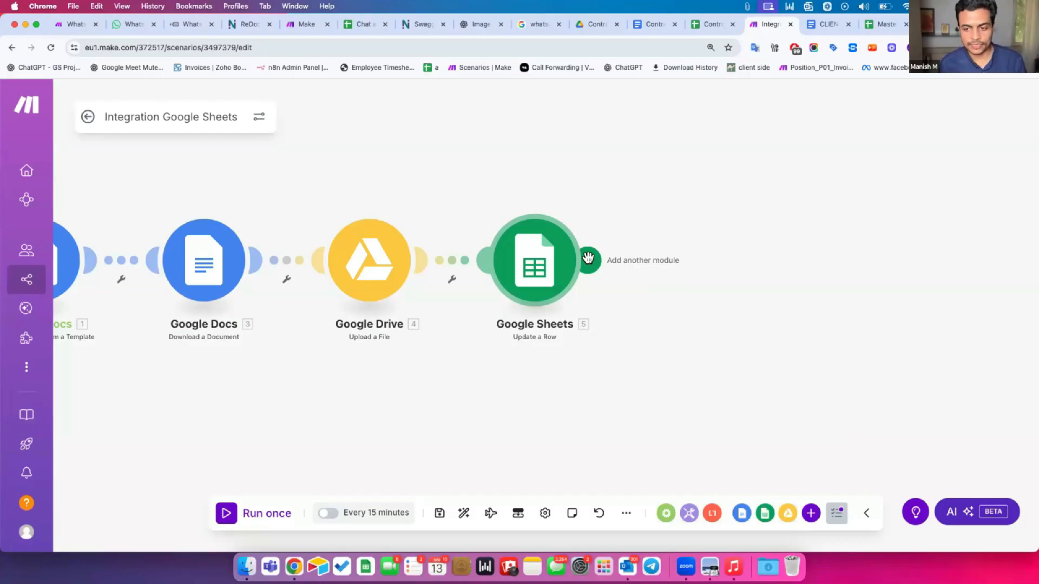
Add a Microsoft 365 Email 'Create and Send a Message' module after the row update
left_click(589, 258)
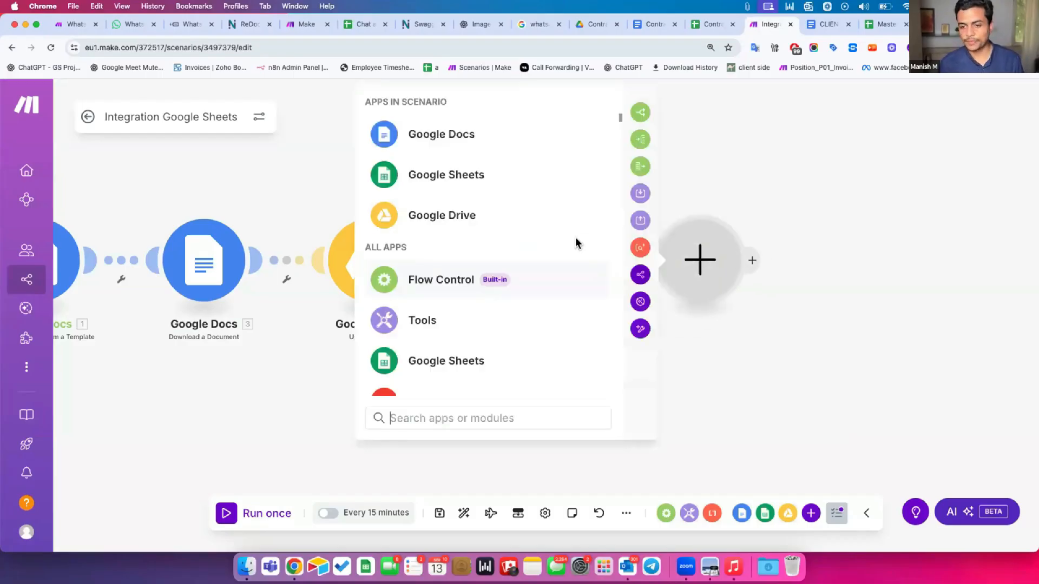
type("outlook")
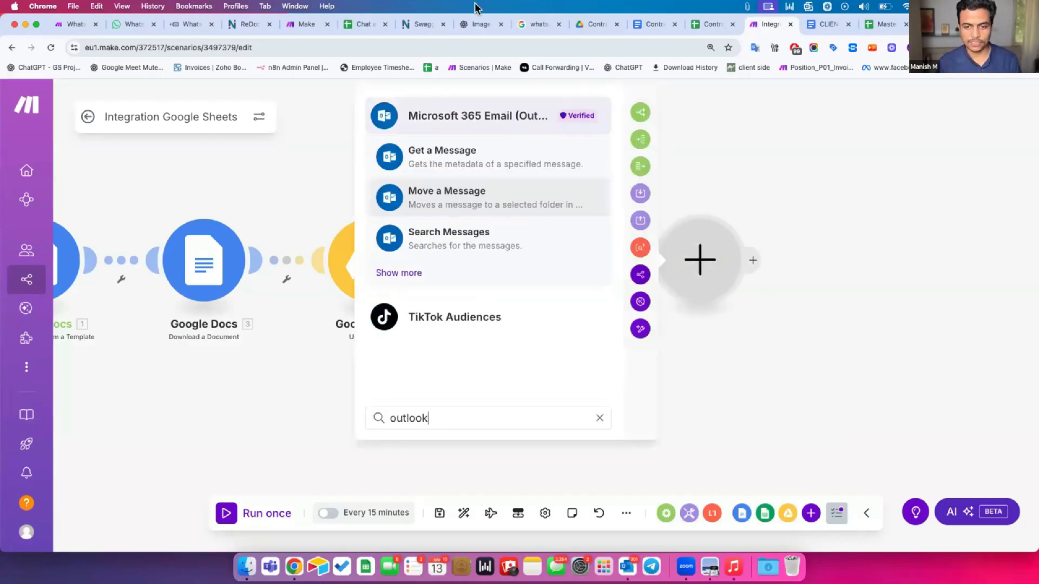
left_click(439, 119)
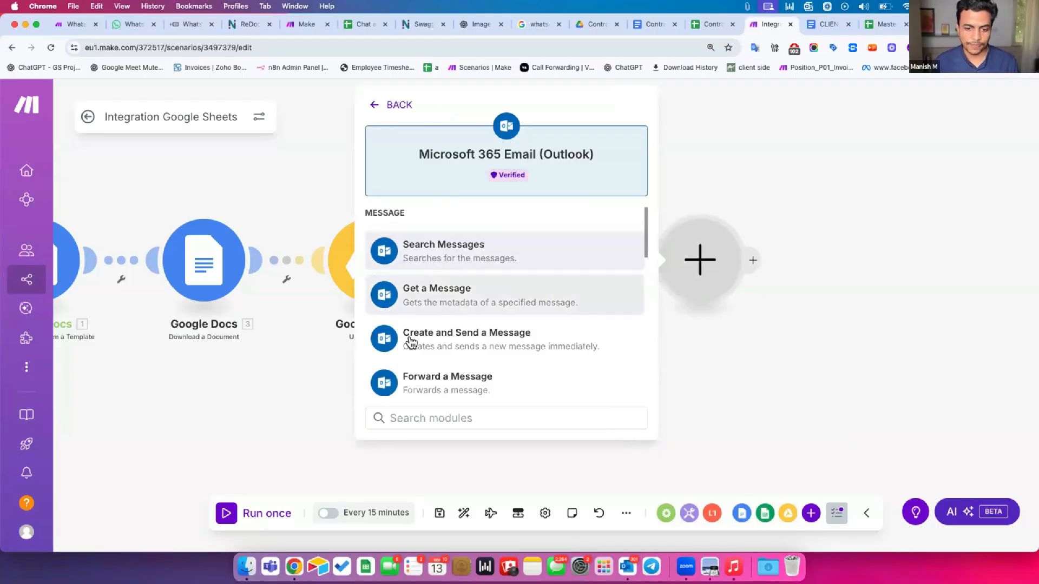
left_click(487, 345)
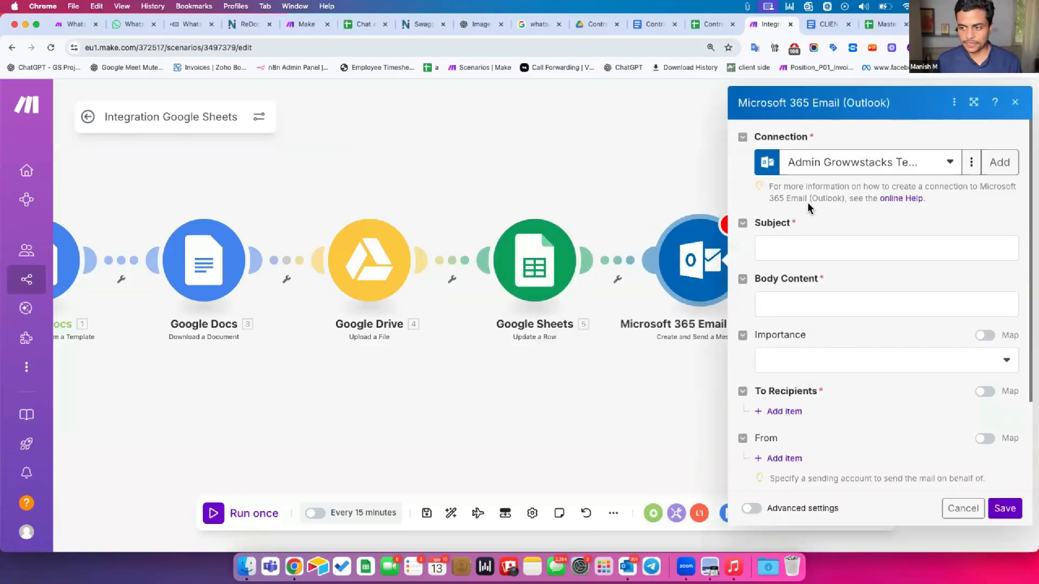
Set the subject to 'Contract is ready for review -' followed by the mapped 2. Client Name (A)
left_click(724, 244)
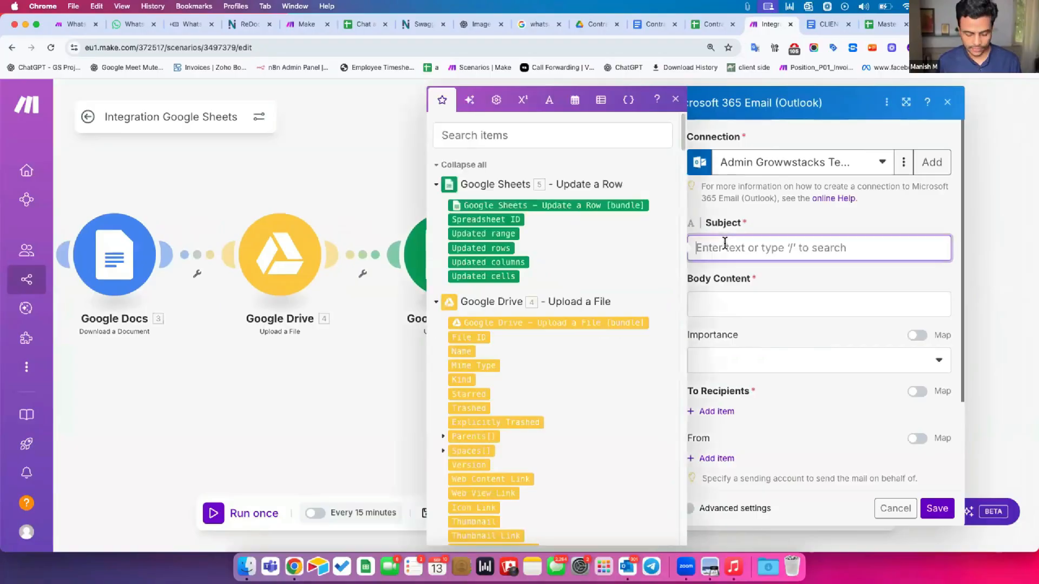
type("Contract is read")
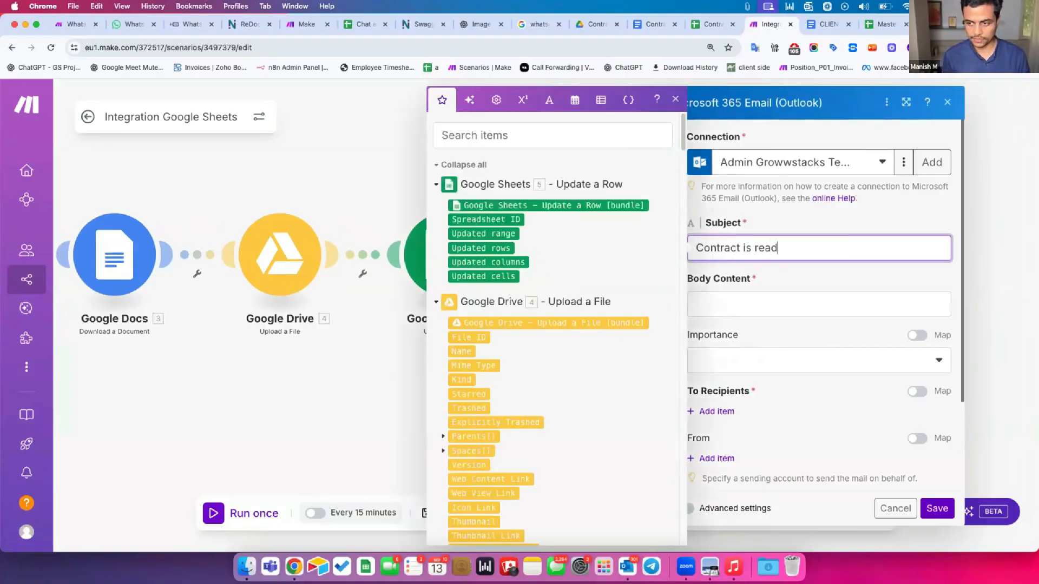
type("y for review -")
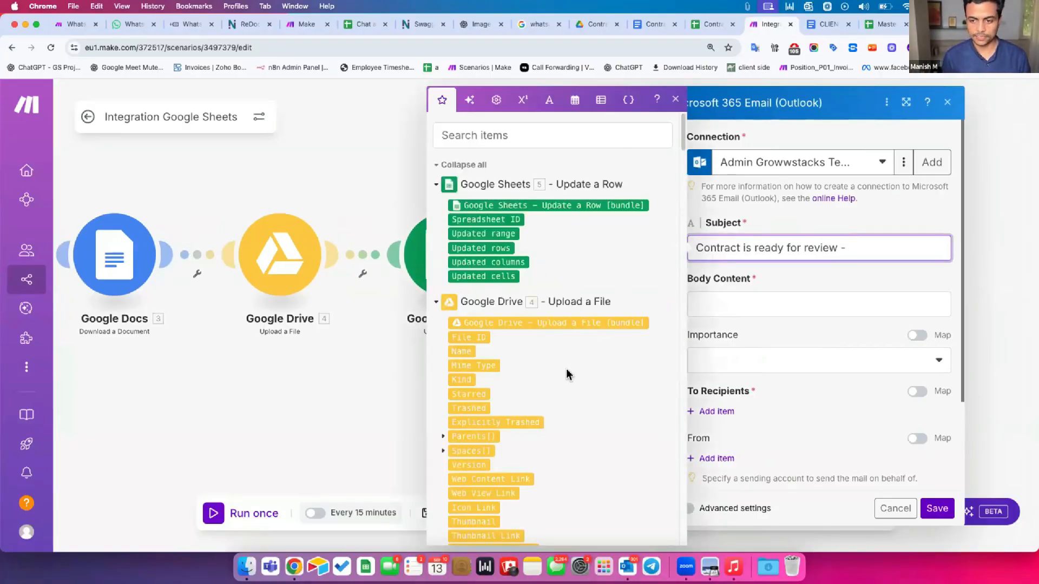
scroll(566, 373, "down", 10)
scroll(566, 372, "down", 15)
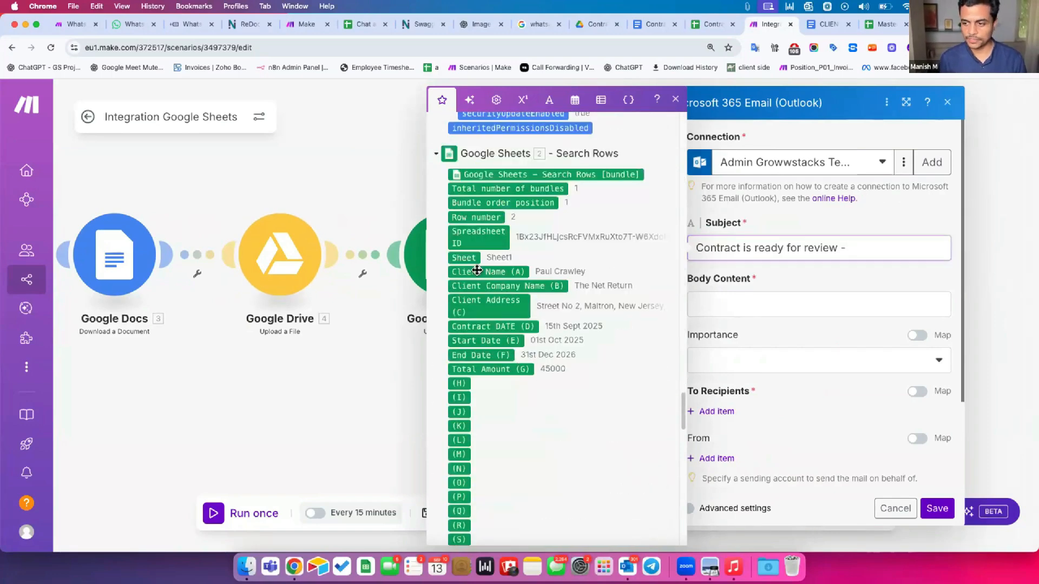
left_click(477, 271)
left_click(906, 104)
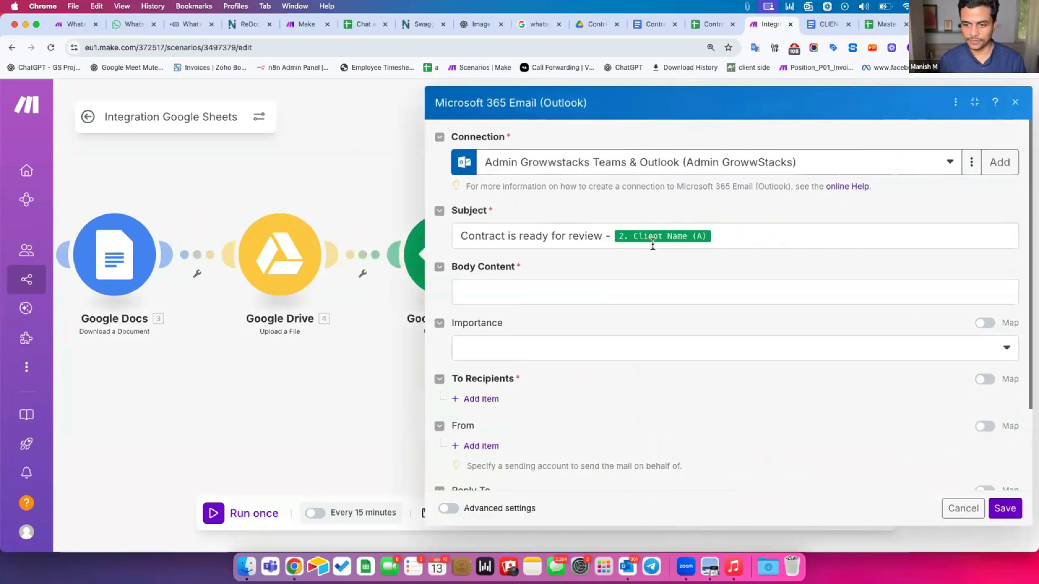
left_click(535, 288)
Write the body greeting 'Hey' plus mapped Client Name, then a line about the attached contract for reference
type("Hey")
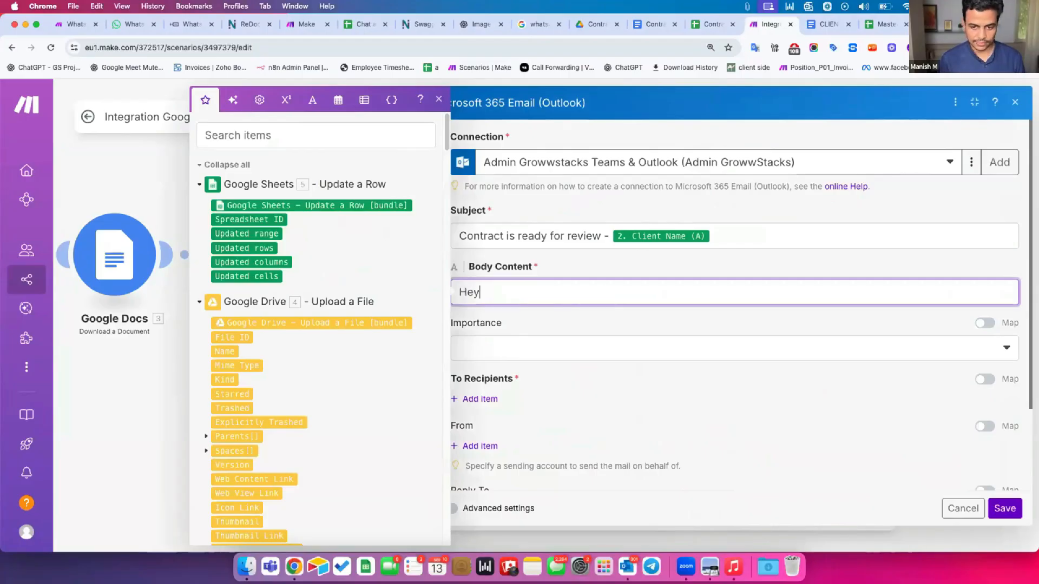
scroll(324, 389, "down", 15)
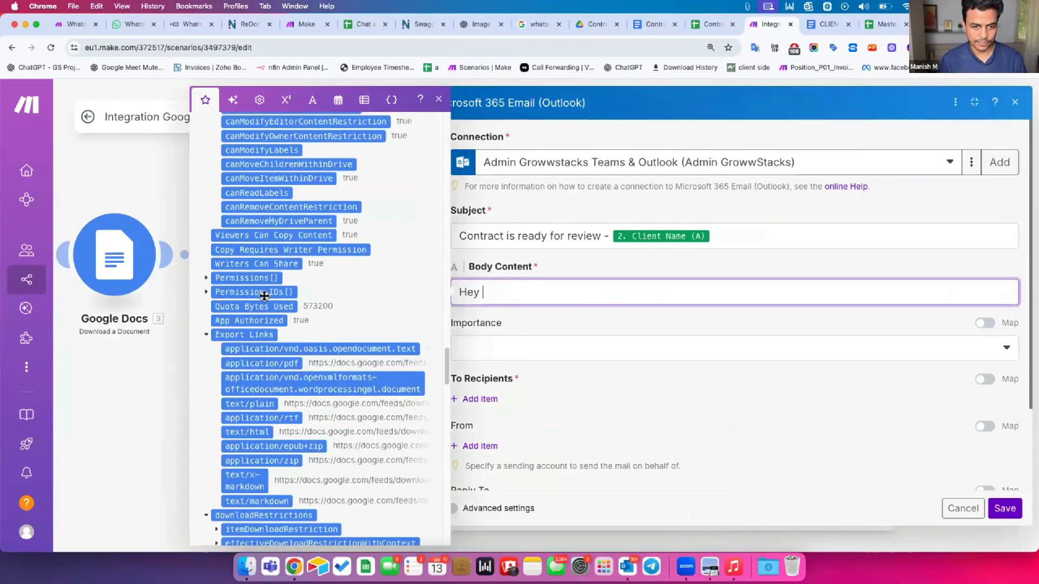
left_click(252, 278)
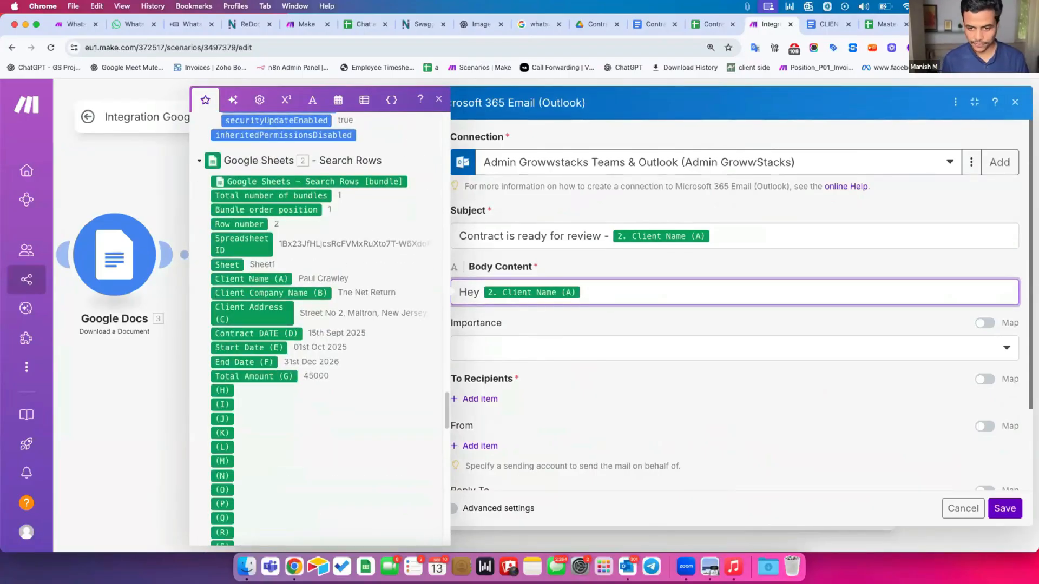
type(",")
key("Return")
key("Return")
type("Please find attached the contract document")
key("alt+Left")
type("the contract")
key("alt+Right")
type("for")
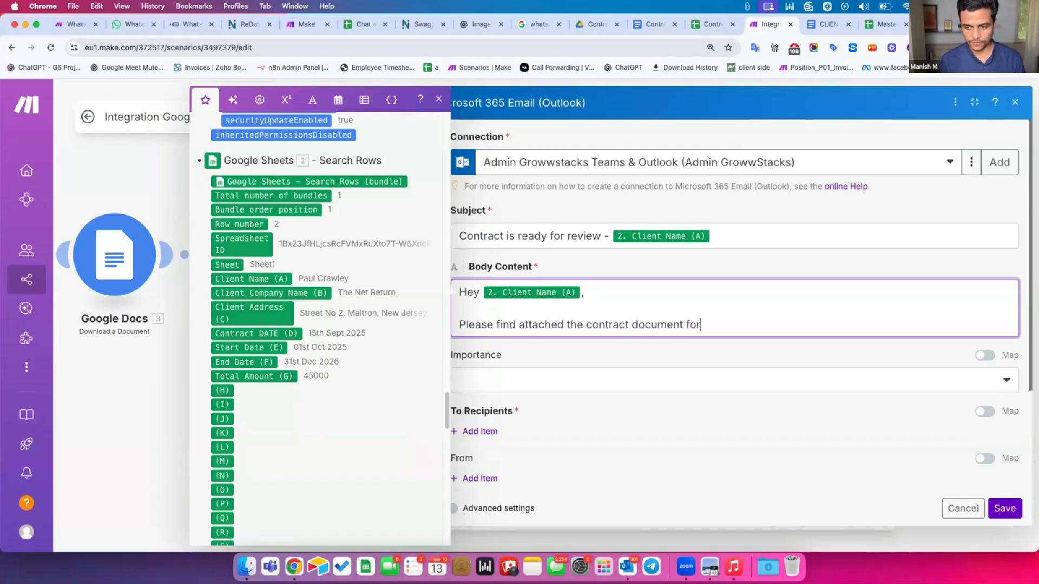
type(" your reference.")
Add 'Take a look and let me know if this is good to go.' and sign off 'Thanks,' with the sender's name
key("Return")
key("Return")
type("Take a look and ")
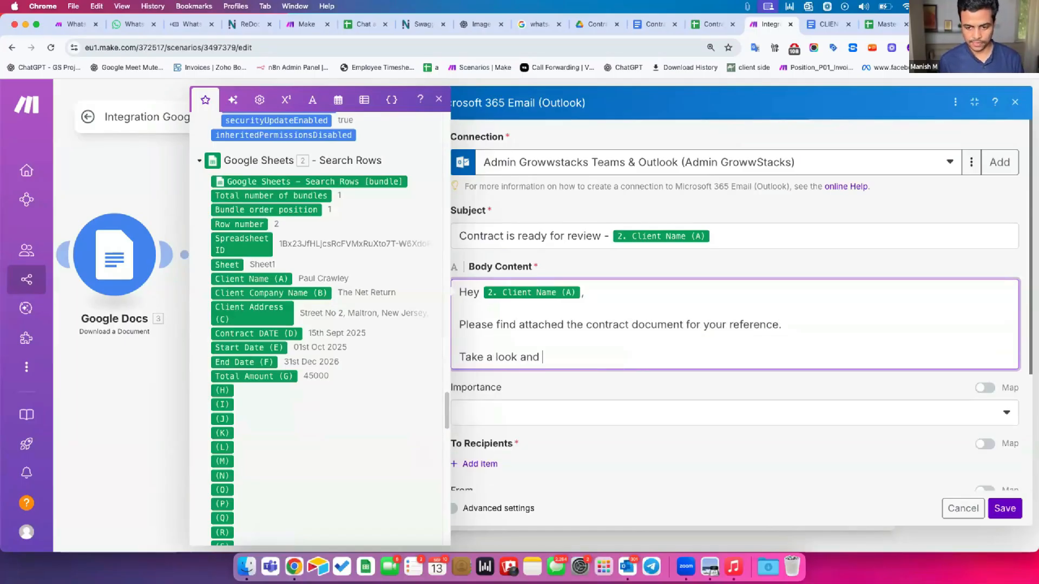
type("let me know if this")
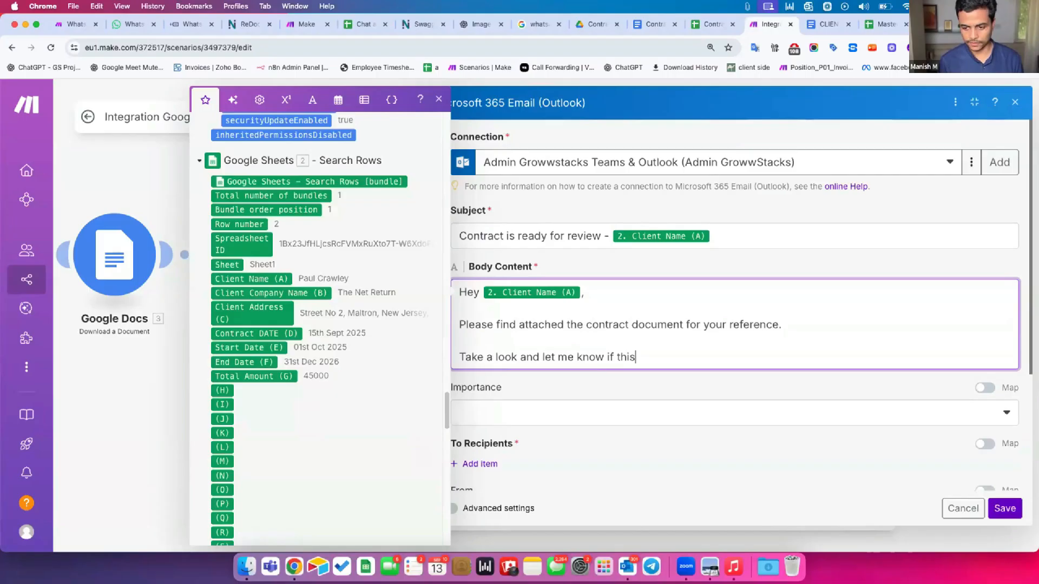
type(" is good to go.")
key("Return")
key("Return")
type("Thanks,")
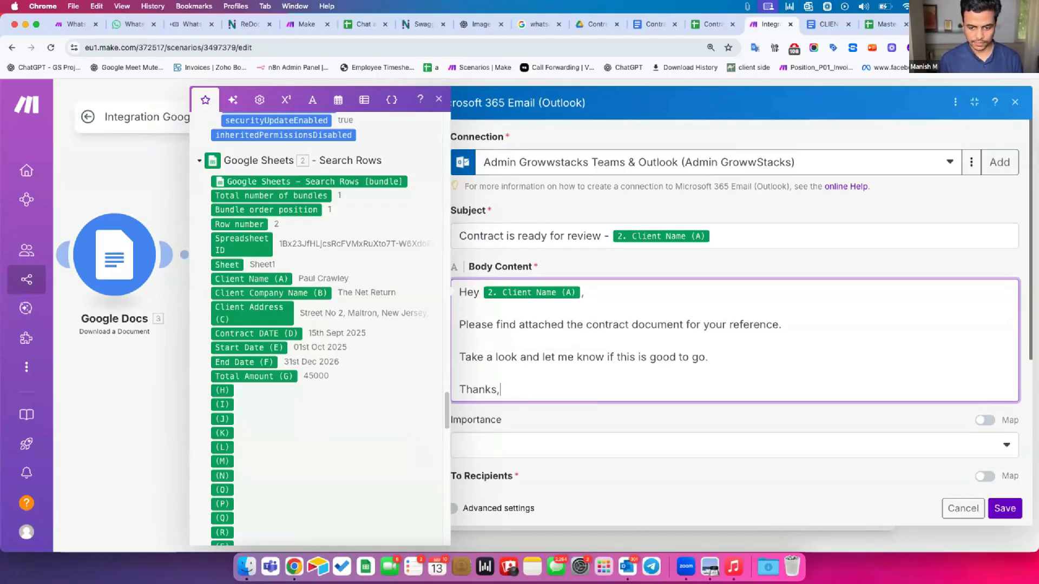
key("Return")
type("Manish")
left_click(580, 424)
scroll(580, 428, "down", 3)
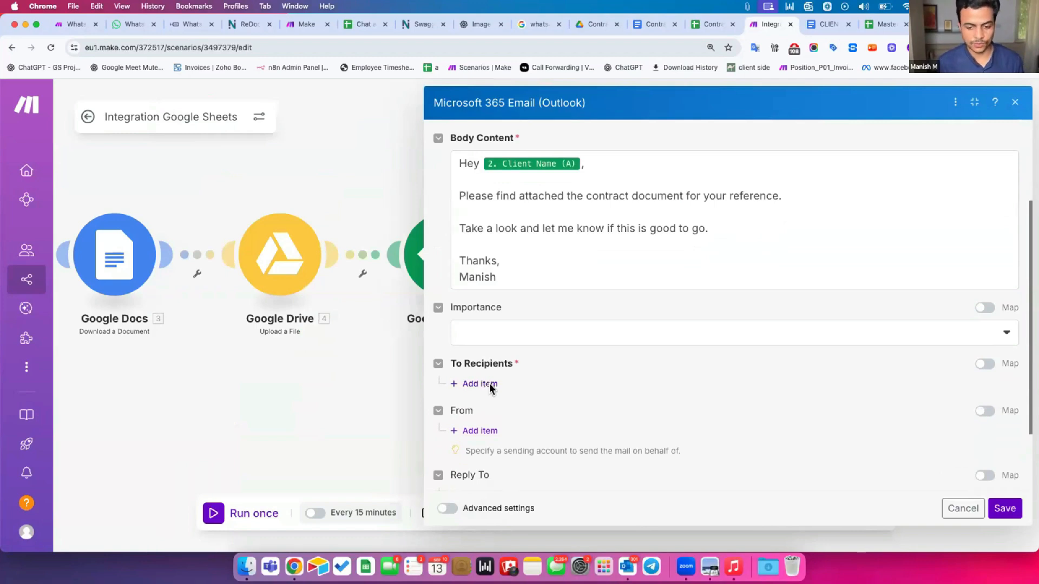
Add a To recipient whose Email Address maps column J (Email ID) from the sheet row
left_click(491, 385)
left_click(513, 418)
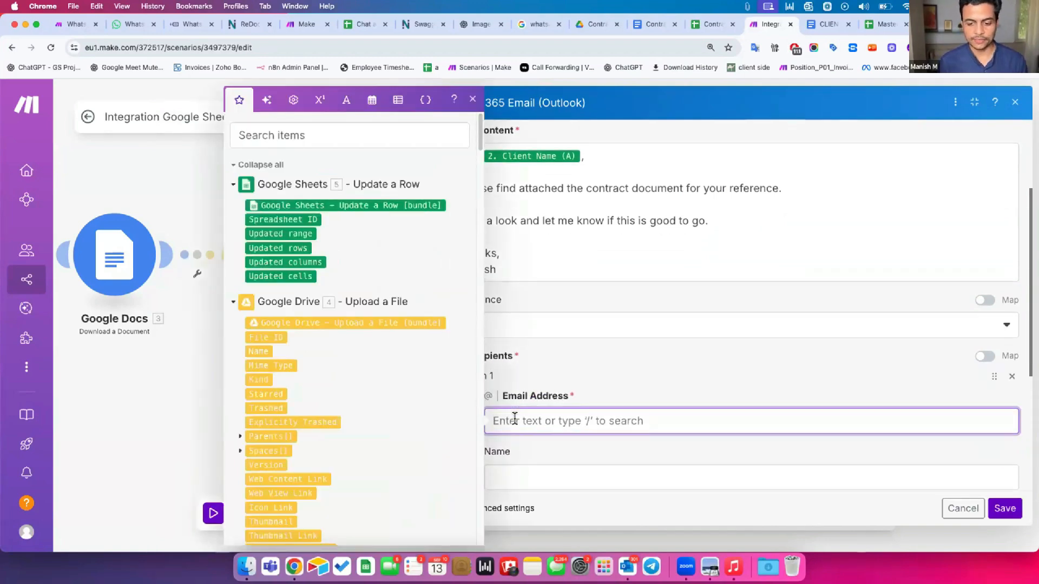
scroll(397, 383, "down", 15)
scroll(396, 382, "down", 10)
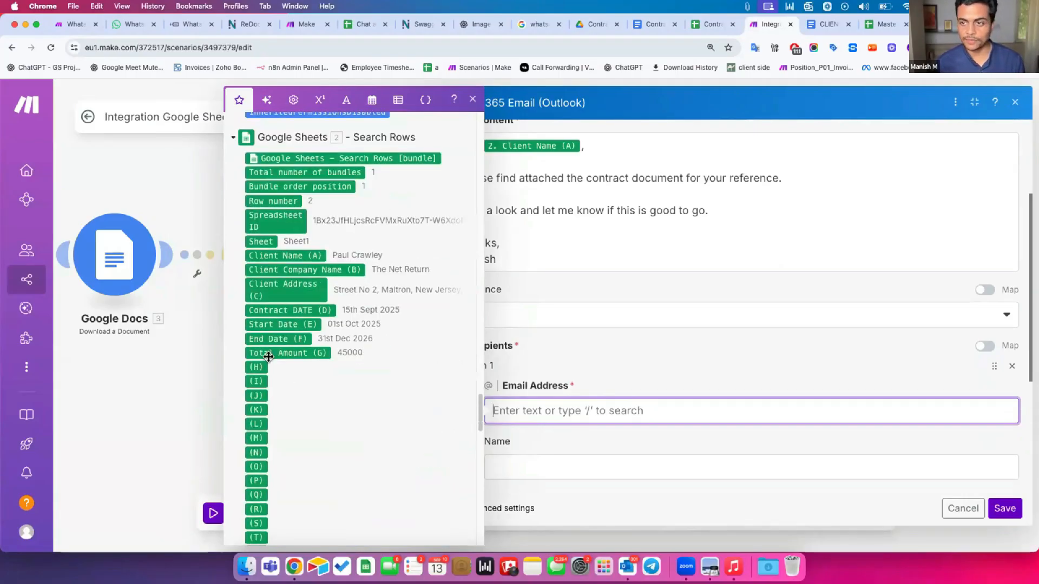
left_click(702, 24)
left_click(764, 173)
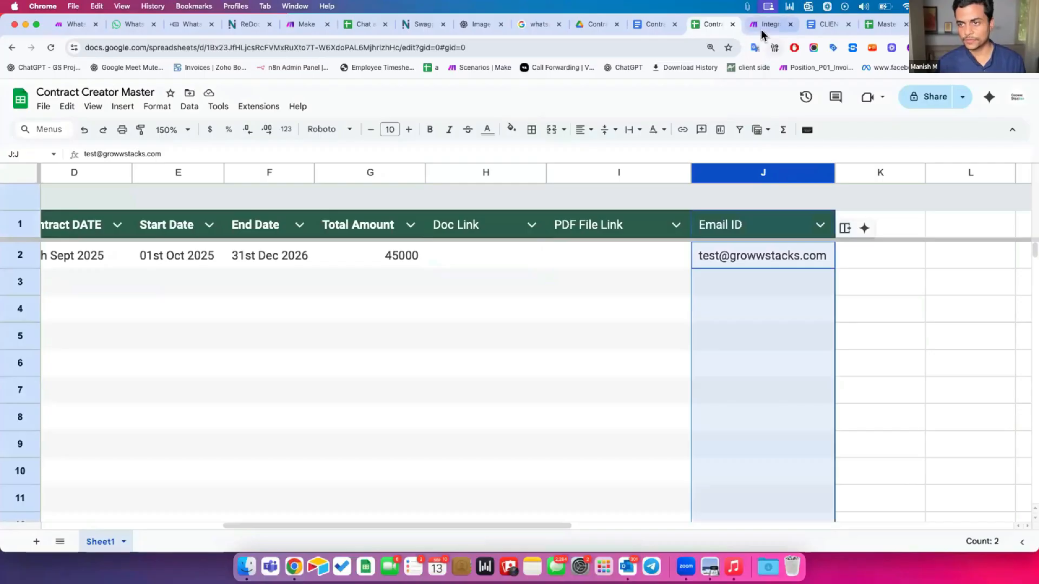
left_click(760, 23)
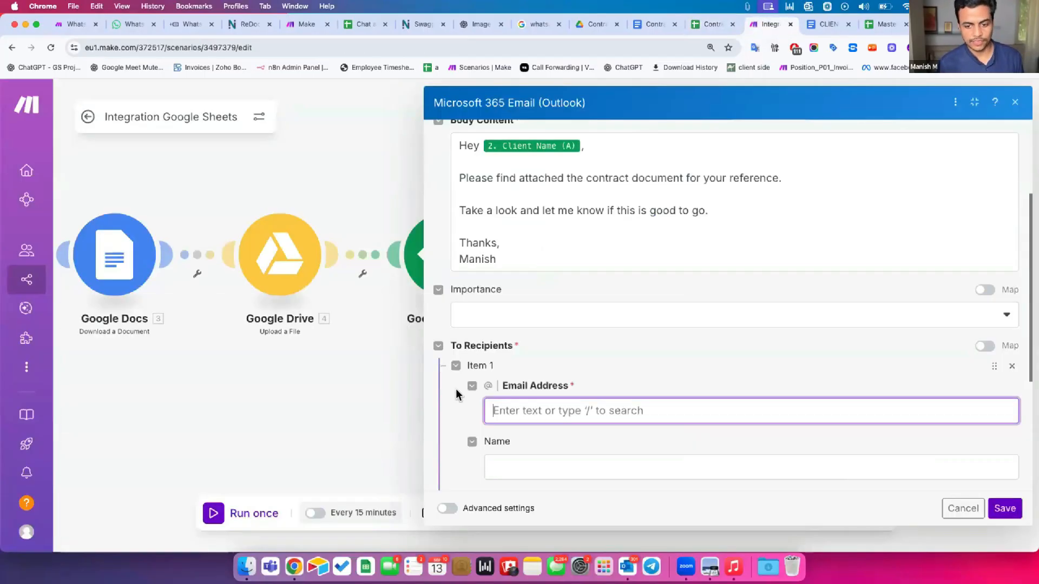
left_click(532, 408)
scroll(359, 452, "down", 15)
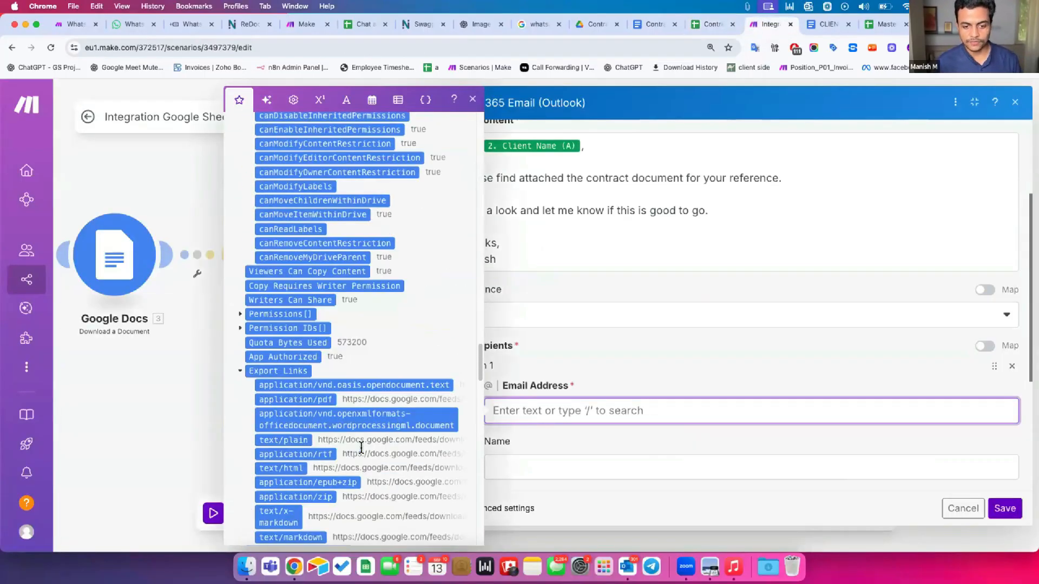
scroll(362, 448, "down", 10)
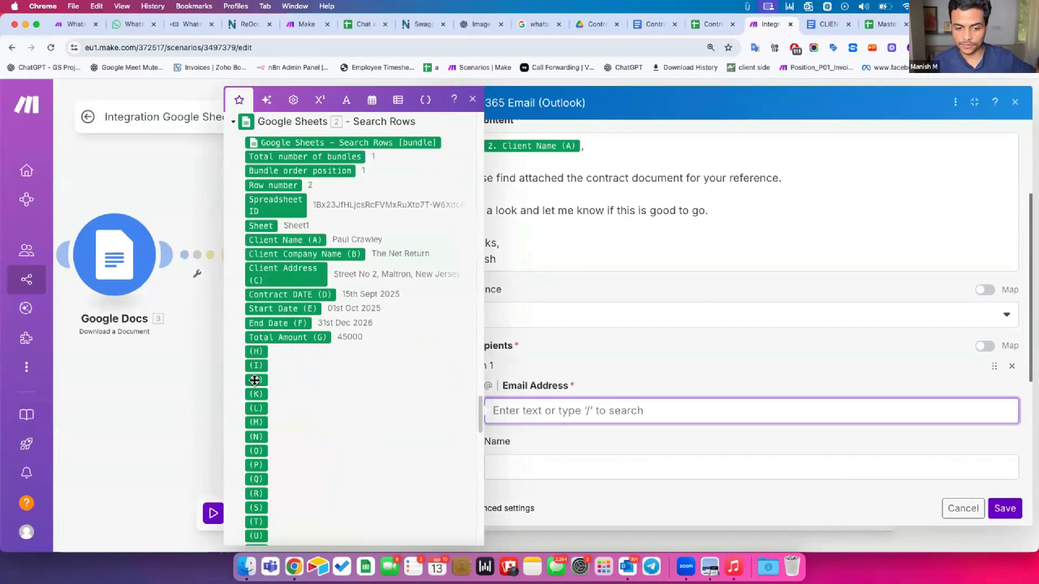
left_click(254, 380)
left_click(631, 356)
Add an attachment using the file from Google Docs - Download a Document
scroll(631, 355, "down", 4)
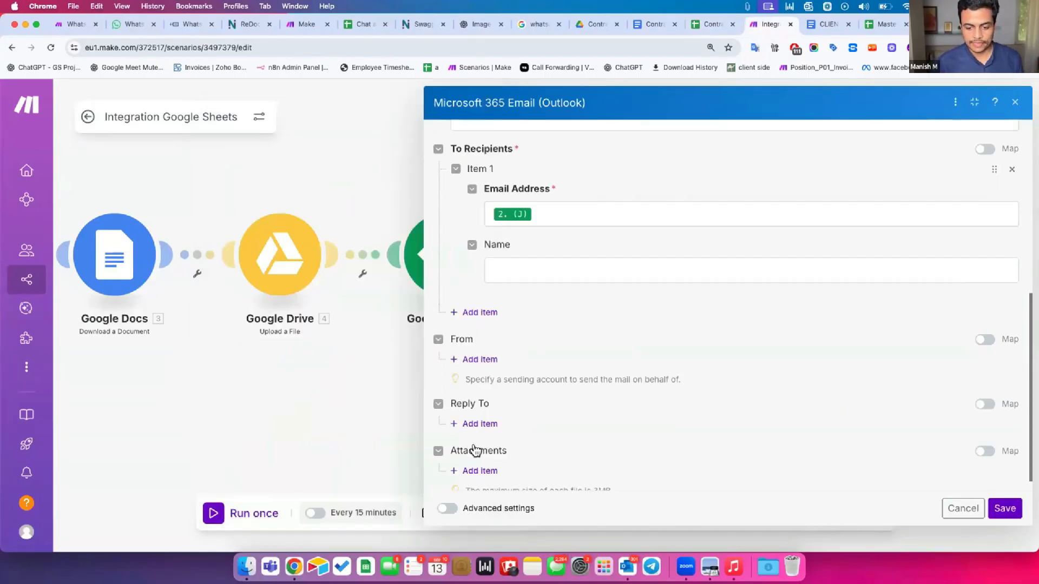
scroll(474, 450, "down", 1)
left_click(477, 453)
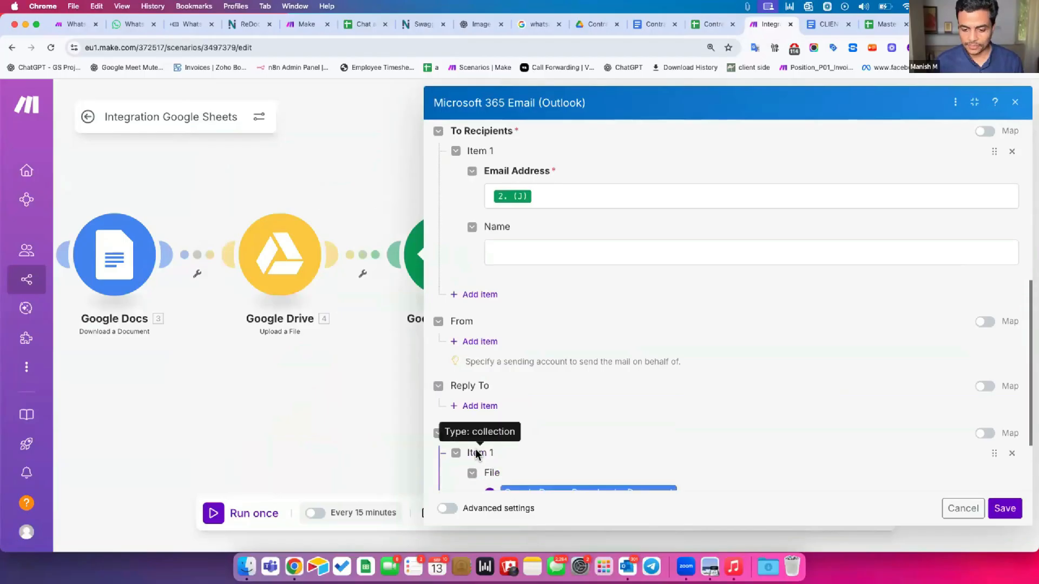
scroll(487, 422, "down", 2)
triple_click(539, 390)
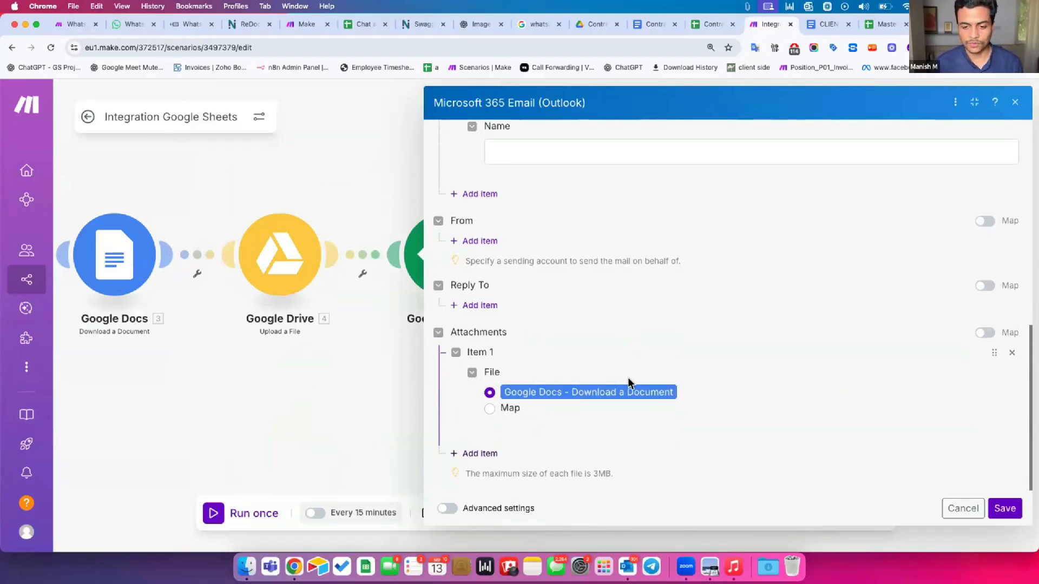
scroll(841, 392, "up", 15)
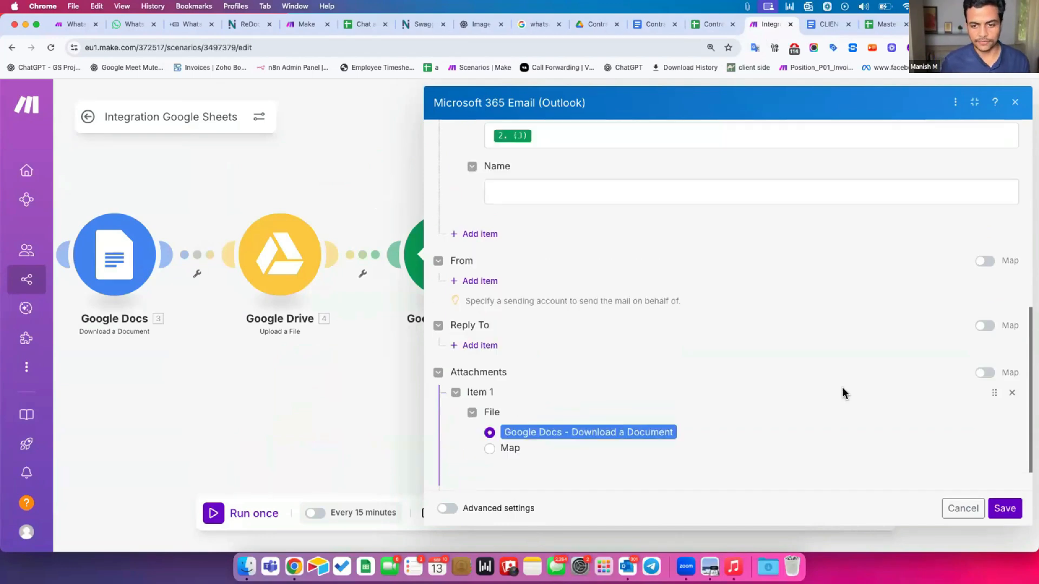
Review the email body content text
left_click_drag(457, 287, 497, 400)
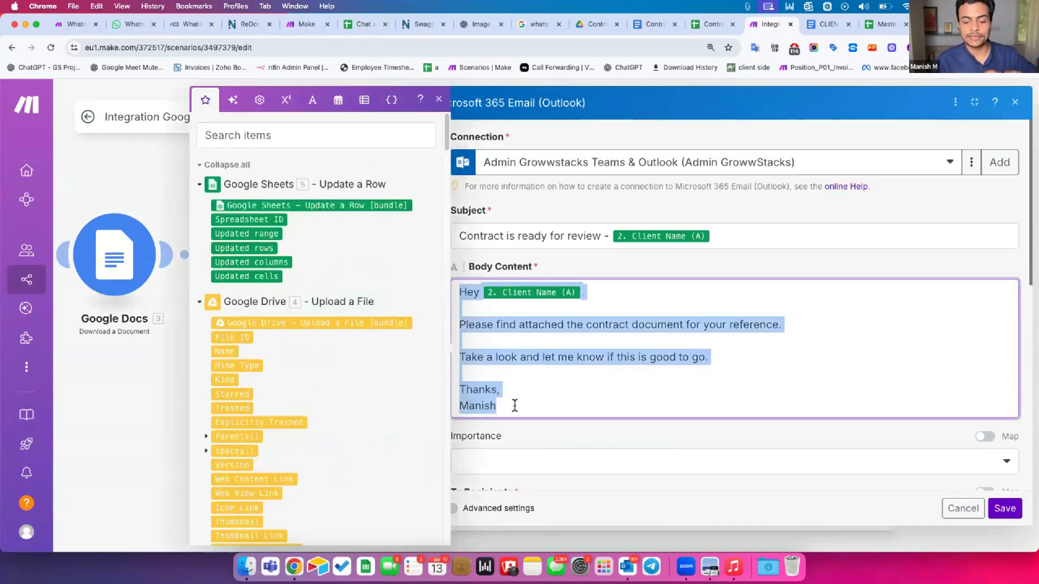
left_click(519, 433)
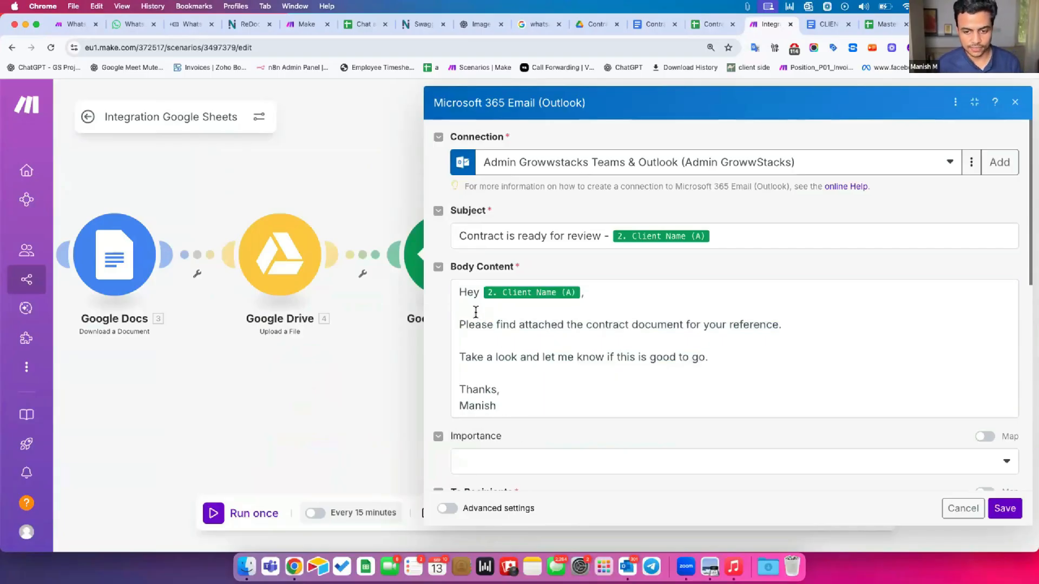
left_click(475, 310)
left_click(553, 504)
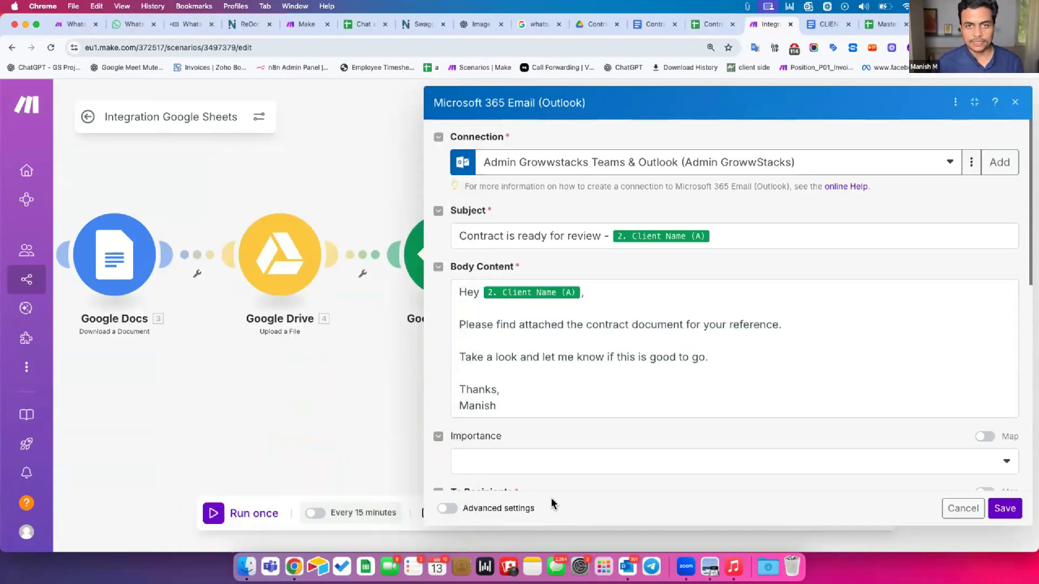
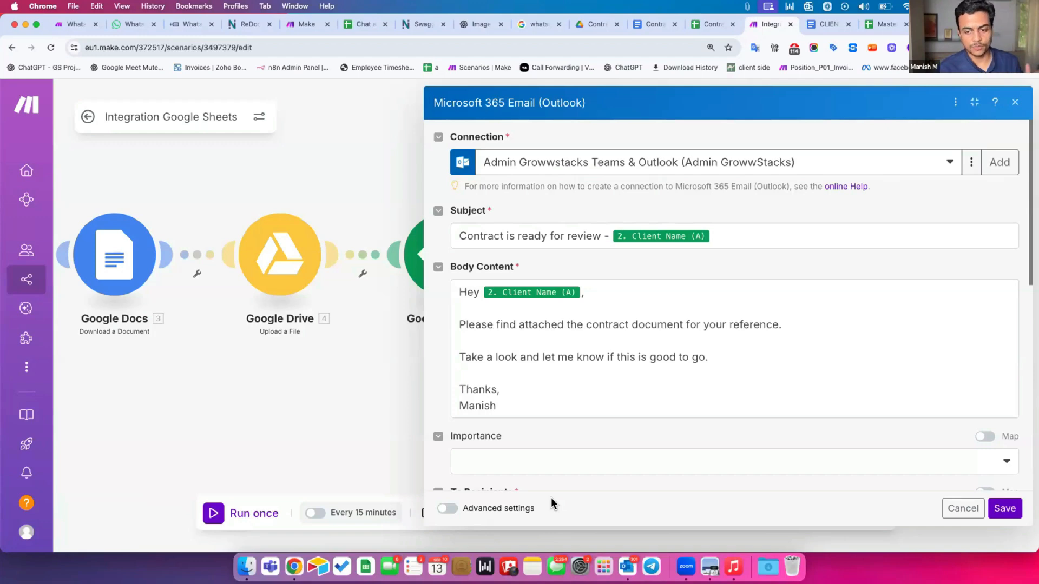
Save the Outlook email module settings, then save and auto-align the scenario
left_click_drag(457, 290, 515, 406)
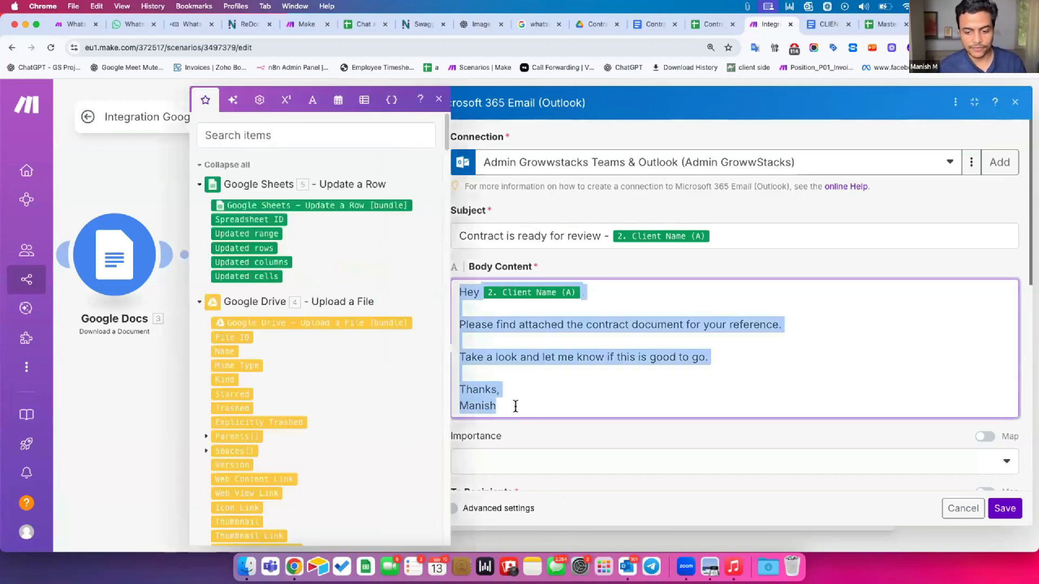
left_click(519, 434)
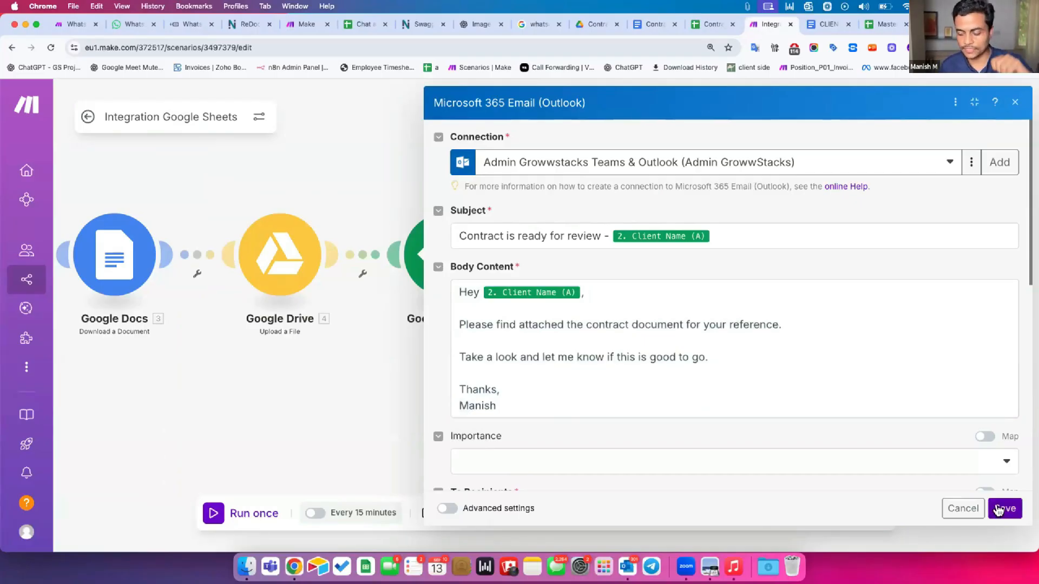
left_click(998, 511)
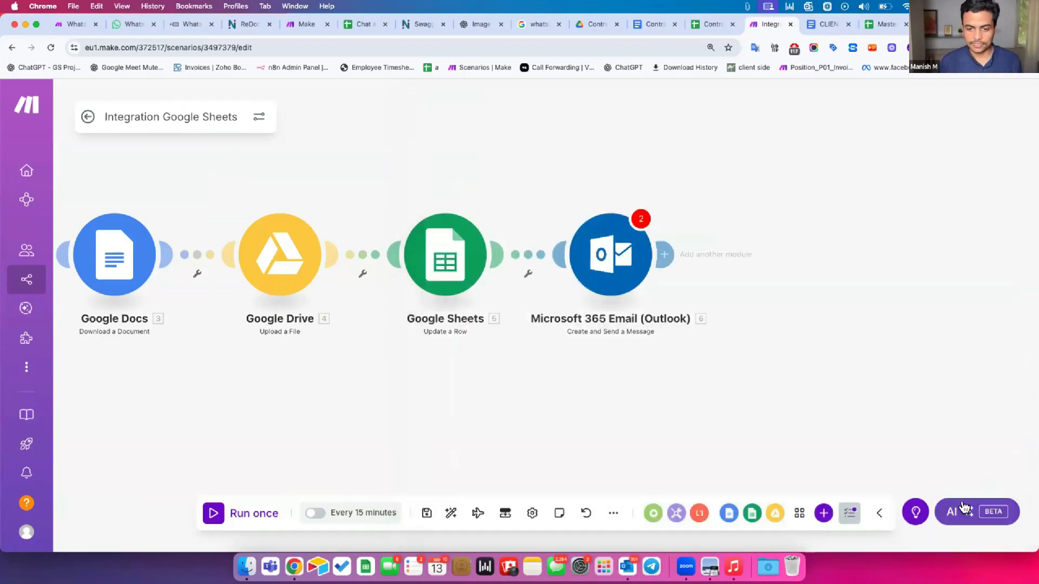
left_click(623, 254)
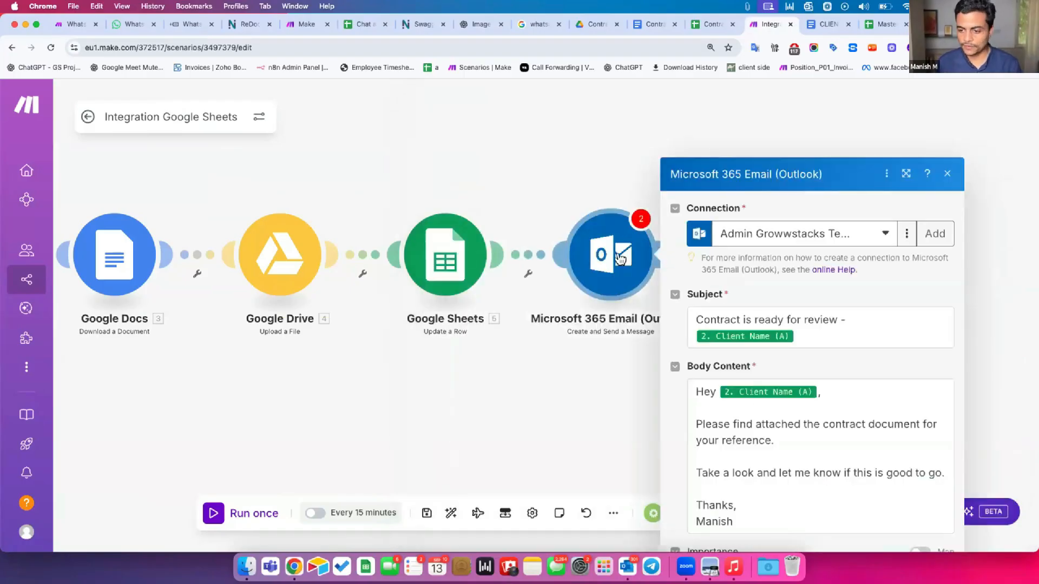
left_click(925, 515)
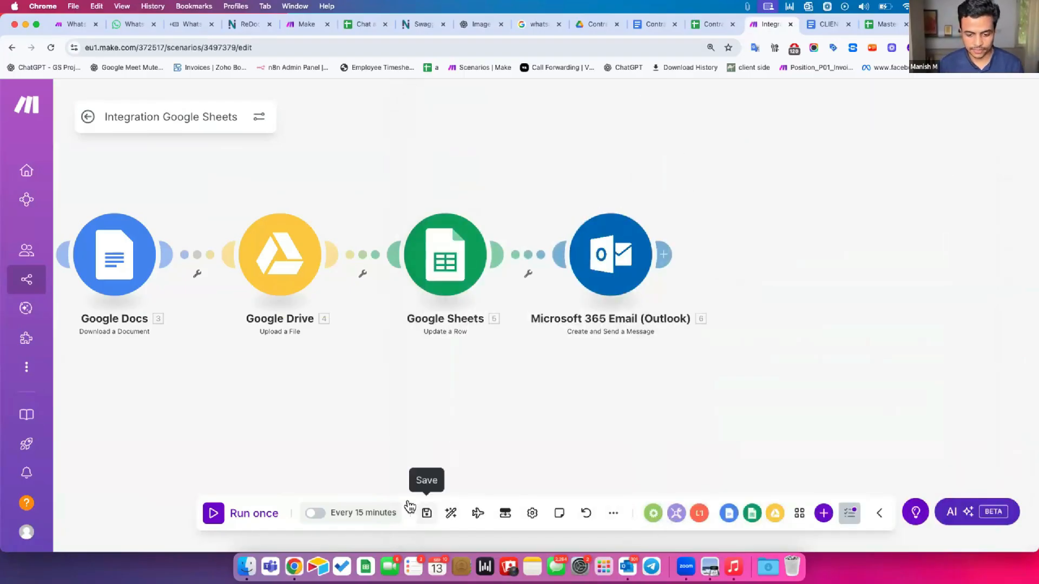
left_click(425, 511)
left_click(449, 510)
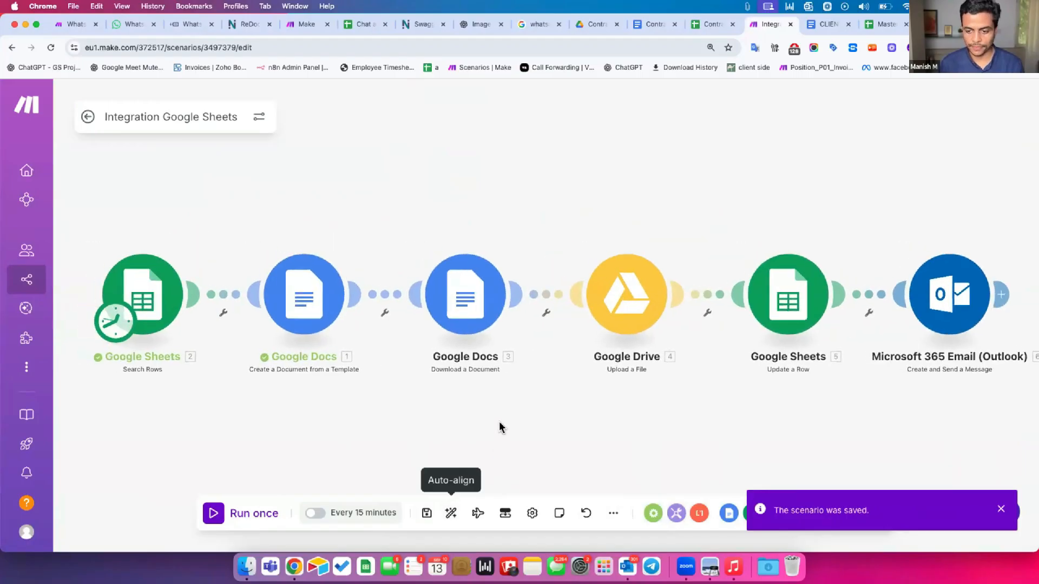
Move the earlier generated contract file in the Contract Master Drive folder to trash
left_click(595, 24)
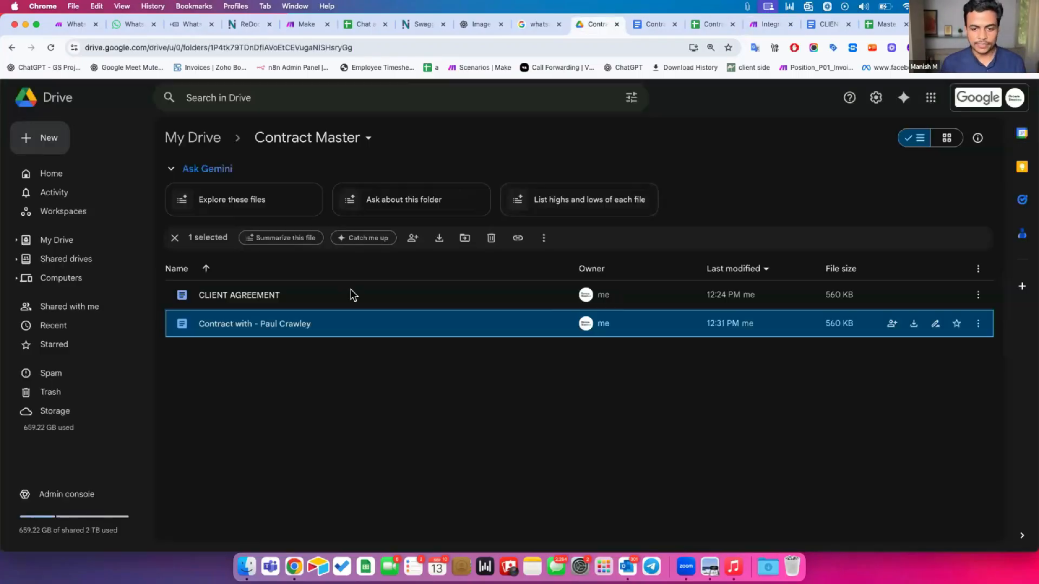
right_click(433, 323)
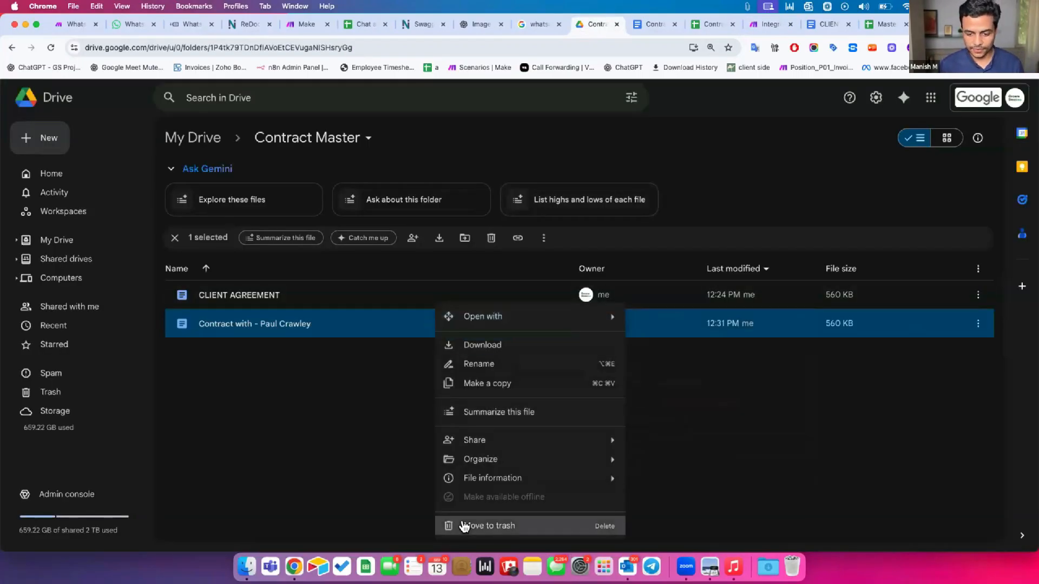
left_click(466, 526)
left_click(560, 347)
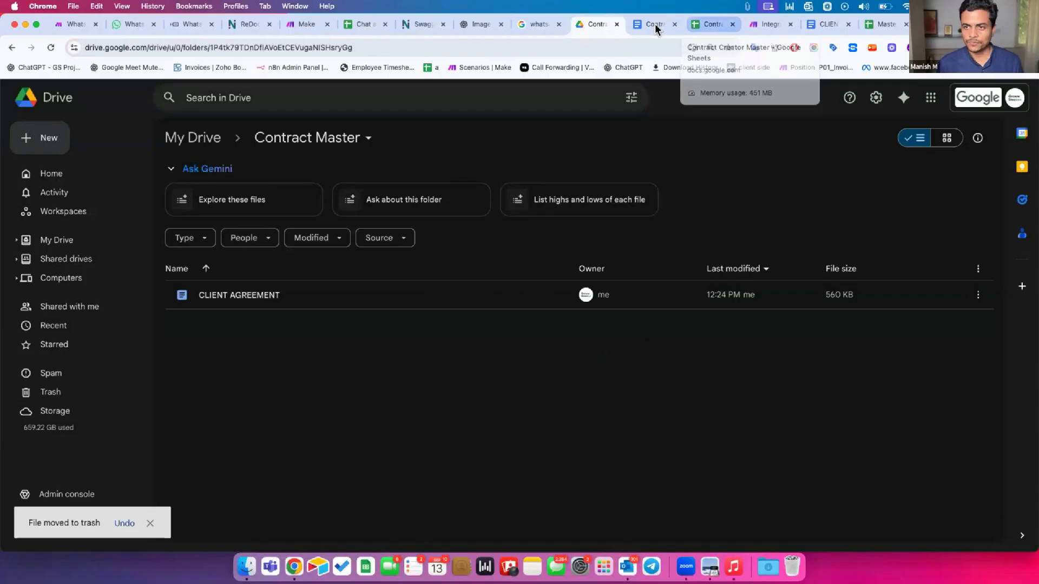
left_click(754, 26)
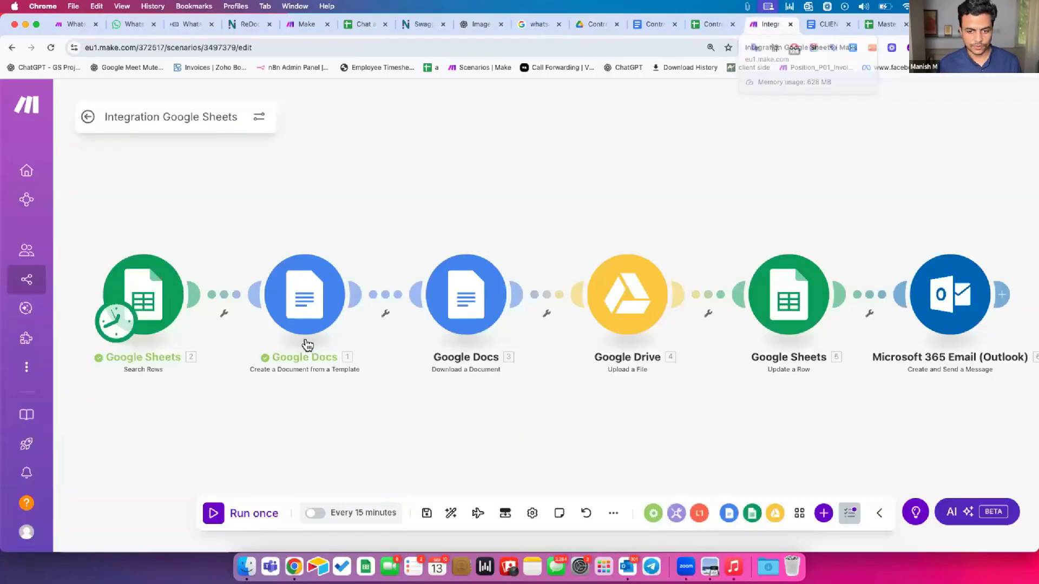
Run the scenario once so all six modules through the Outlook email succeed
left_click(215, 512)
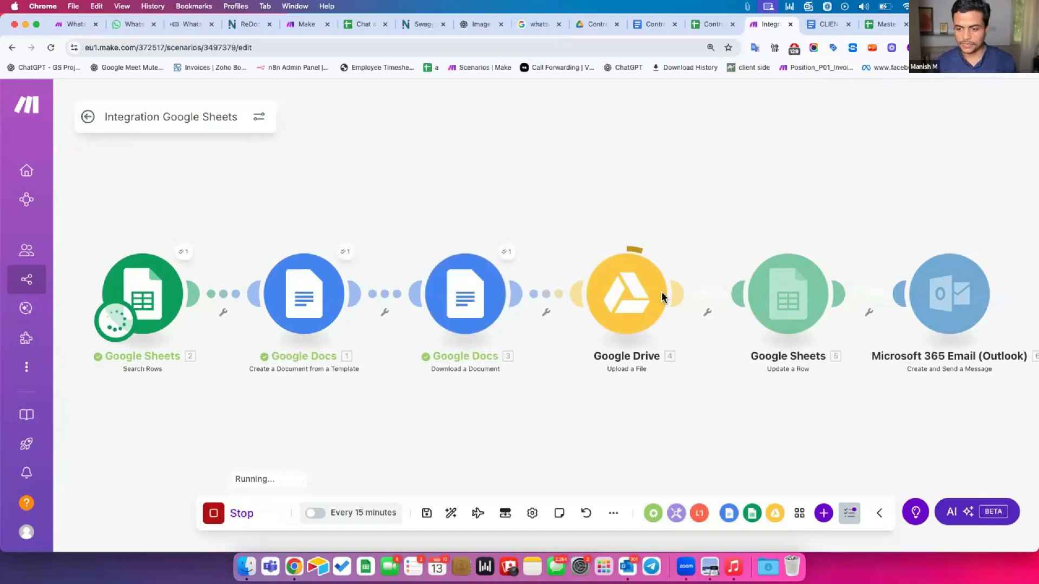
left_click(709, 24)
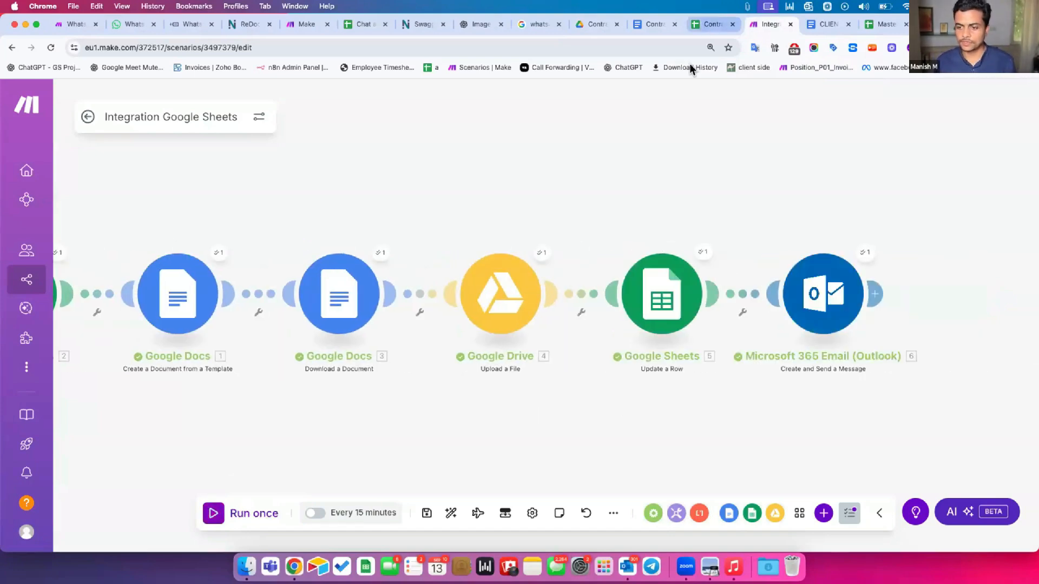
Narrow the Doc Link and PDF File Link columns (H:I) and wrap text across the sheet
left_click_drag(433, 172, 670, 171)
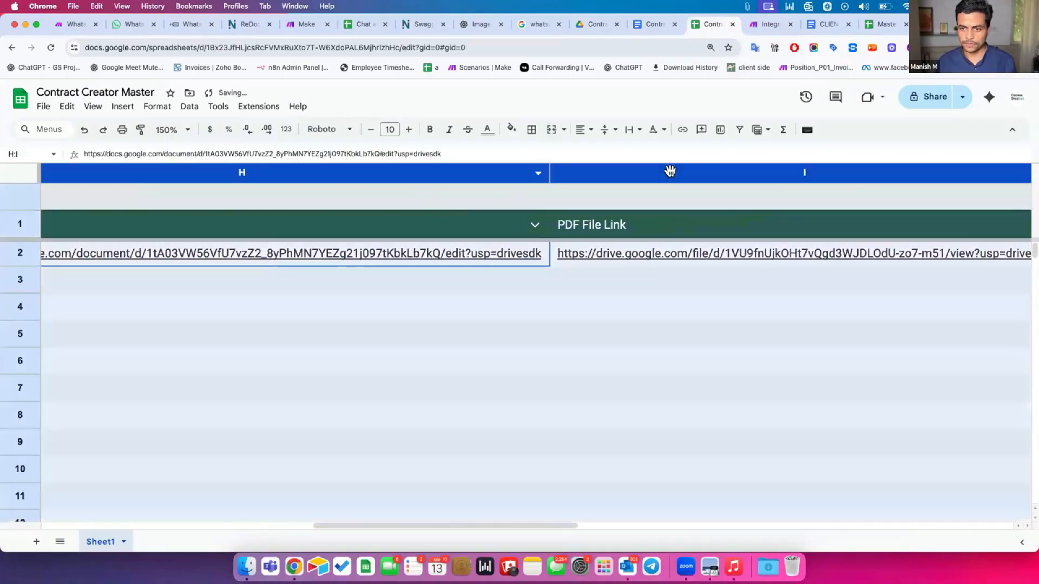
left_click_drag(543, 167, 264, 181)
key("super+a")
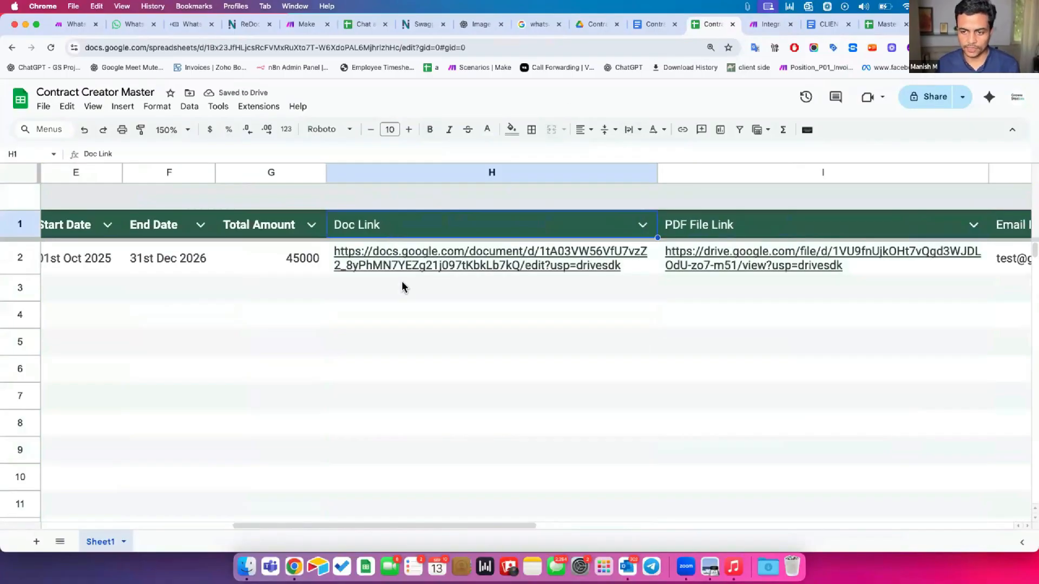
Open the generated contract Doc from the H2 link, review it, and close it
left_click(717, 272)
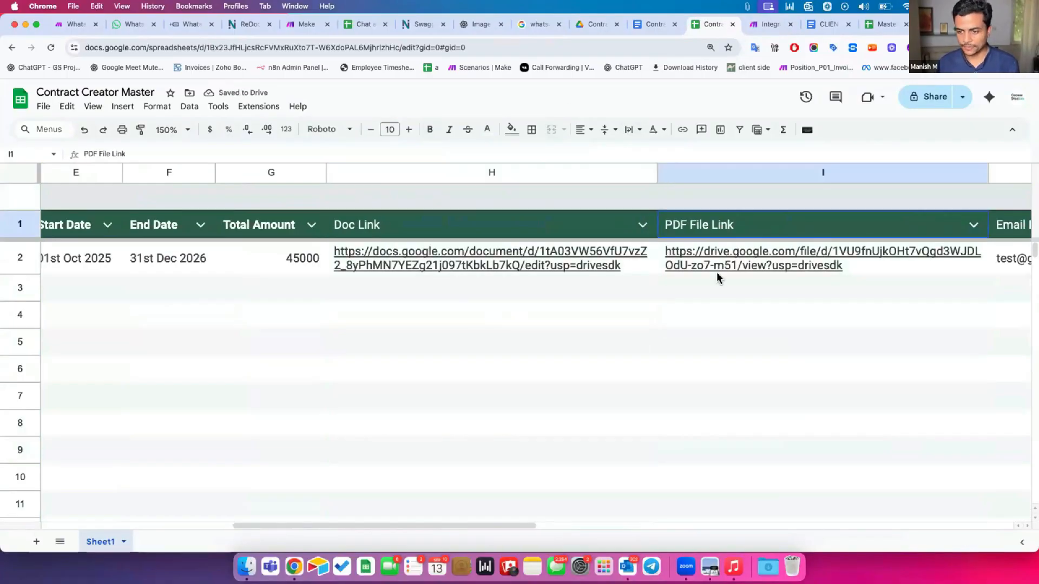
left_click(550, 253)
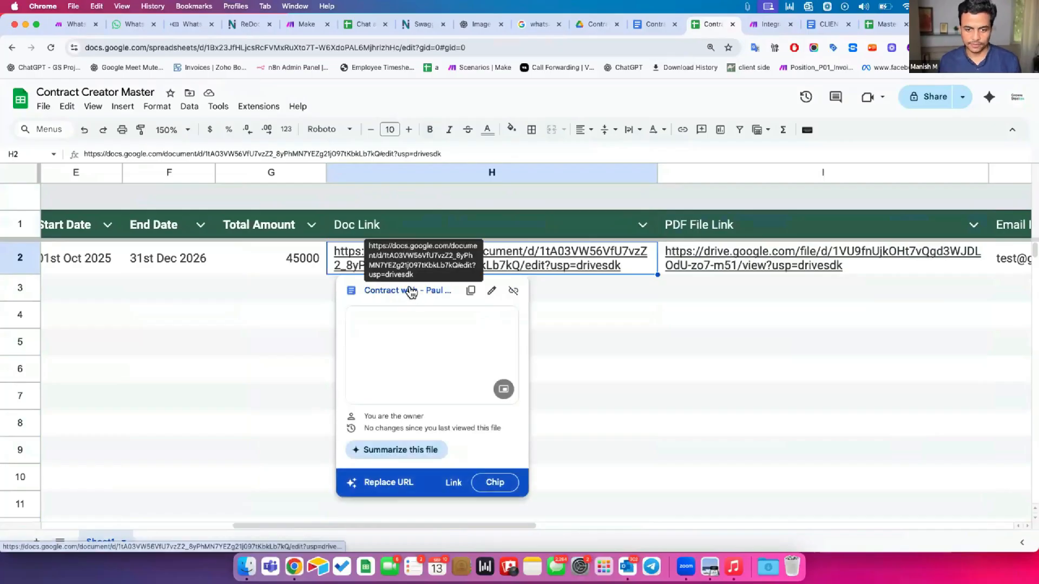
left_click(410, 291)
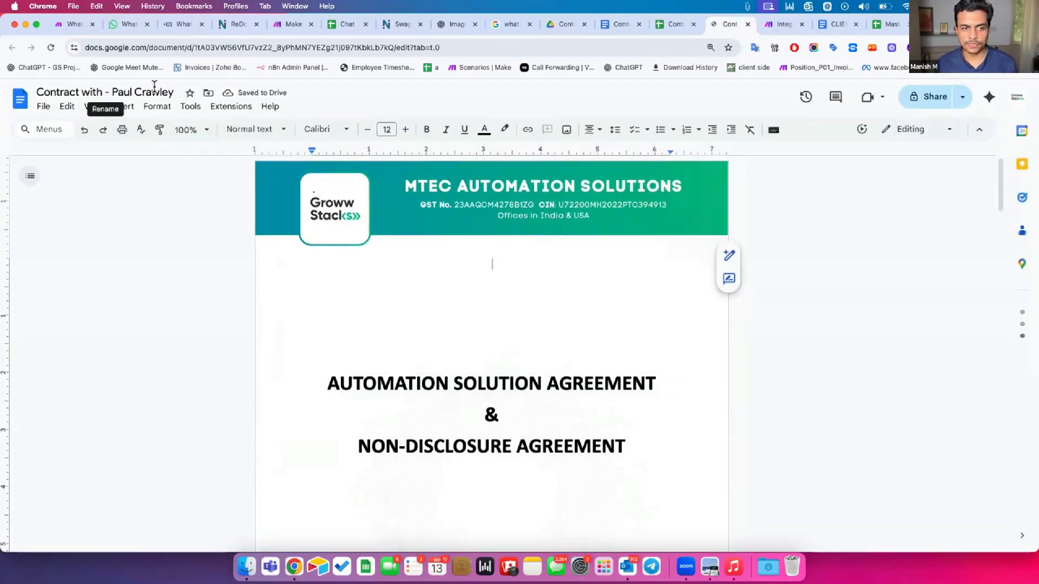
scroll(365, 319, "down", 15)
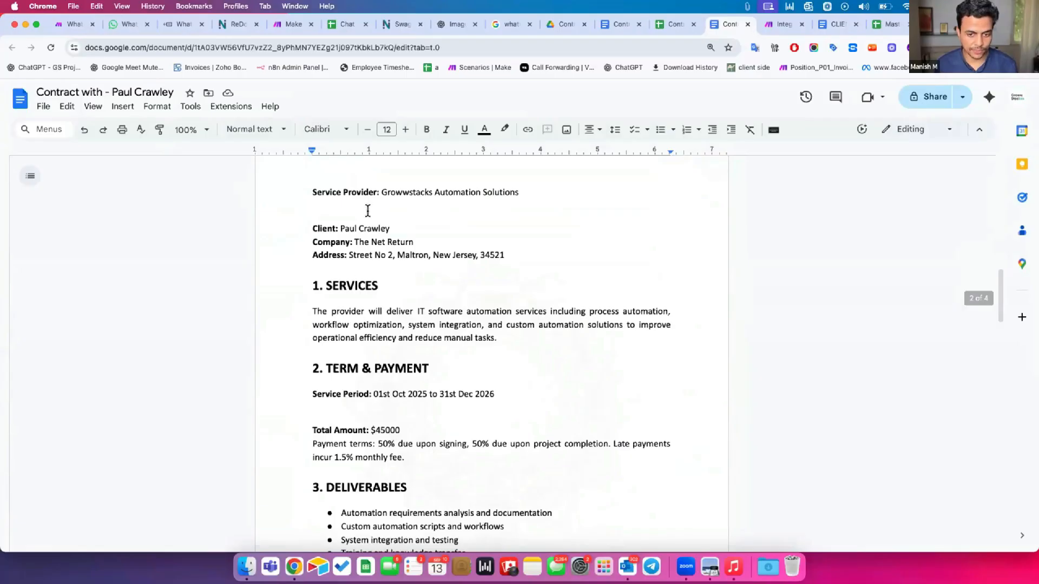
key("super+w")
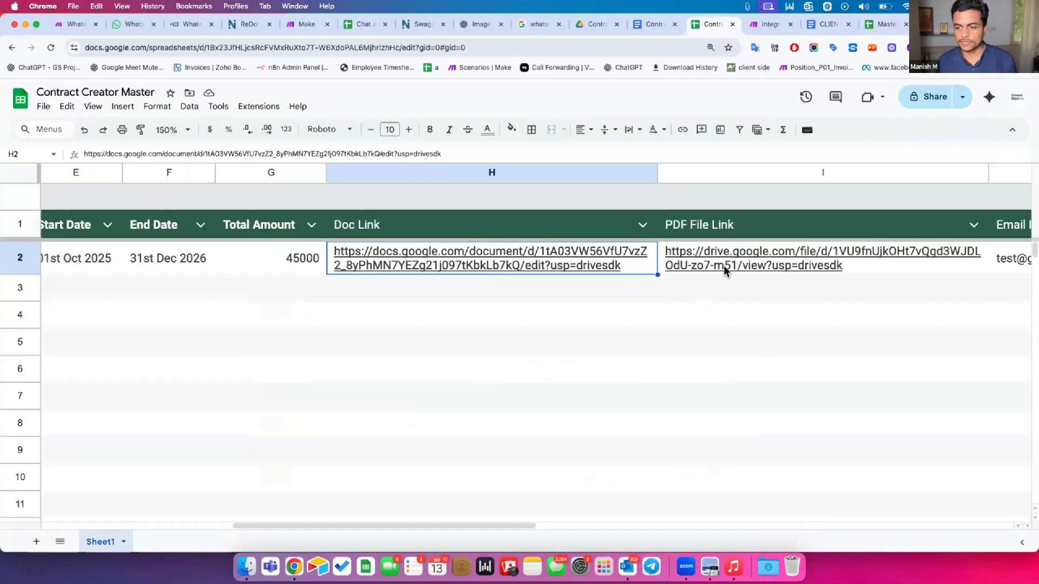
Open the contract PDF from the I2 link and scroll to the signature block on page 3
left_click(723, 289)
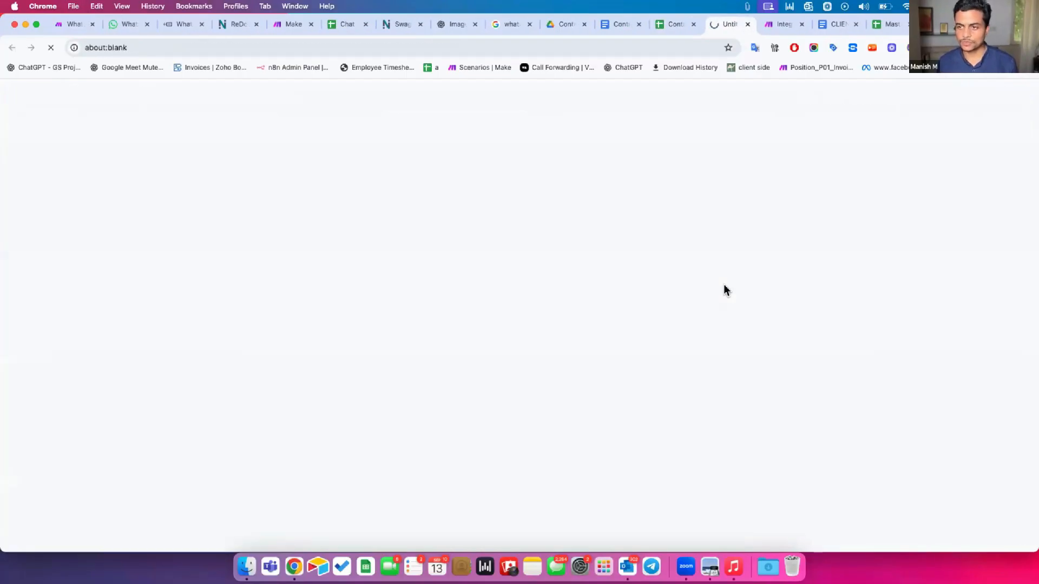
scroll(606, 371, "down", 5)
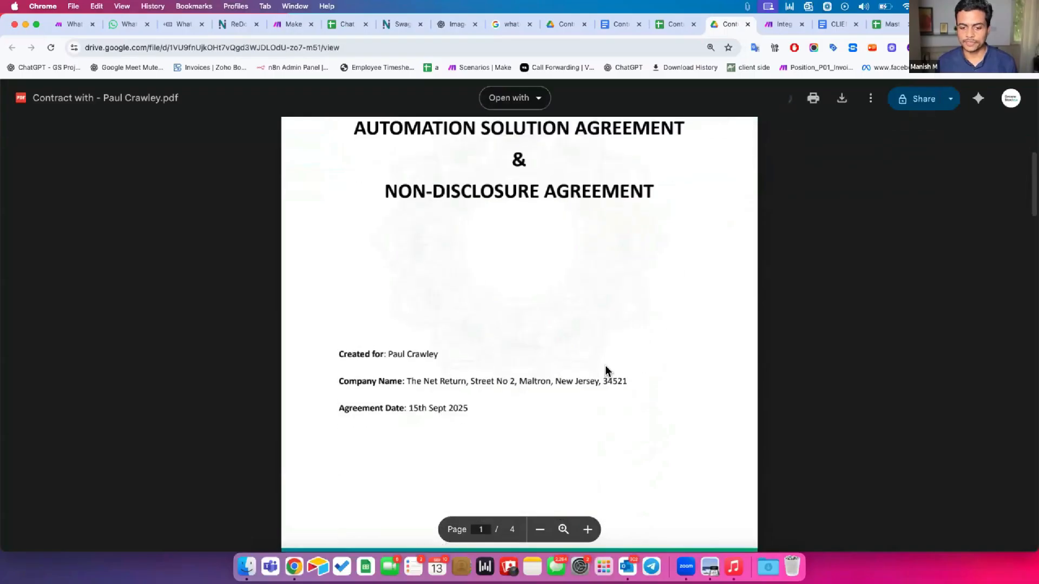
scroll(606, 364, "down", 5)
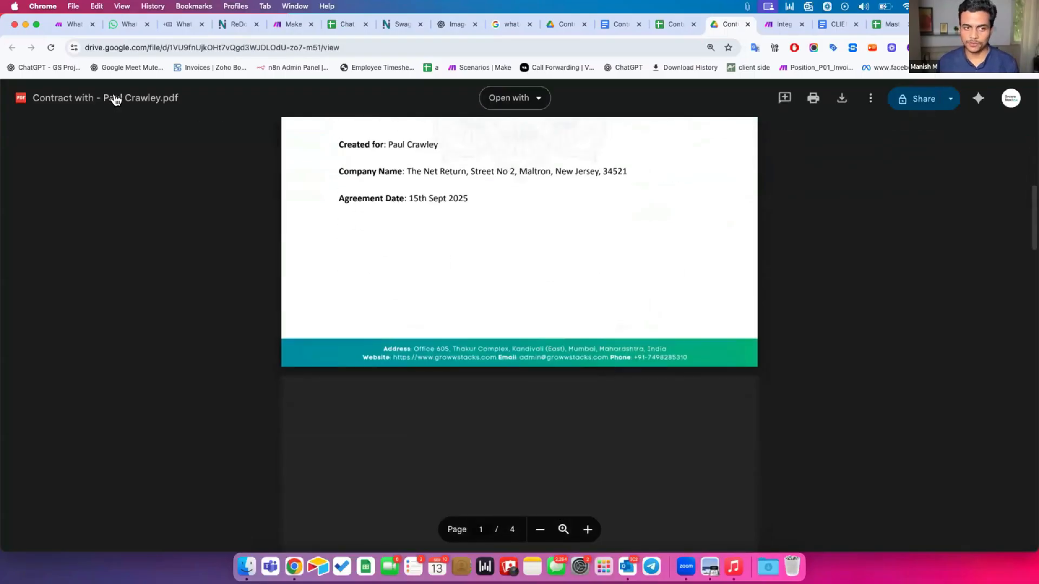
left_click_drag(111, 99, 194, 110)
scroll(265, 265, "down", 3)
scroll(266, 266, "down", 7)
scroll(266, 270, "down", 13)
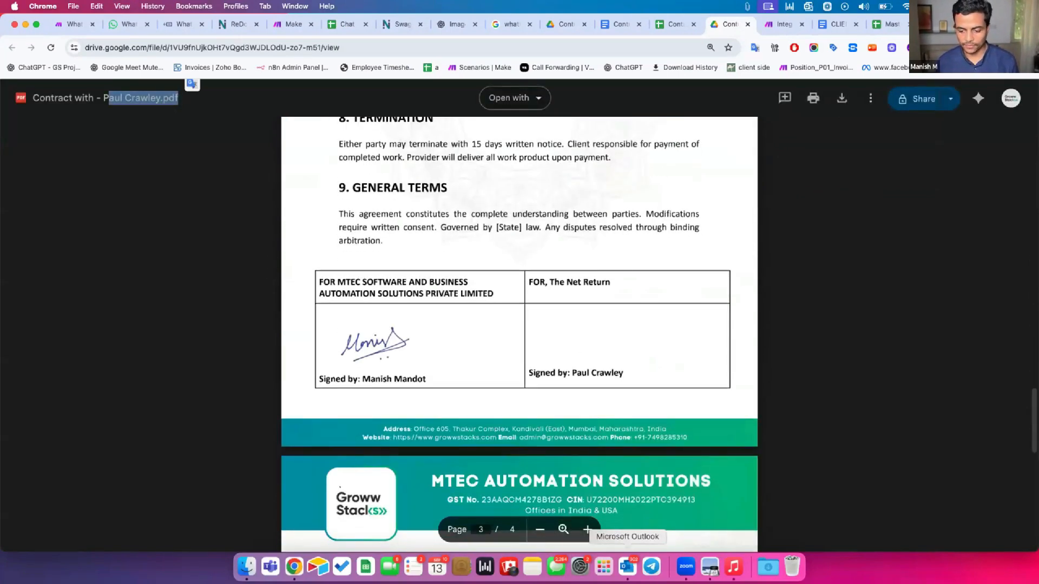
Open the 'Contract is ready for review' email in Outlook and read its body
left_click(632, 567)
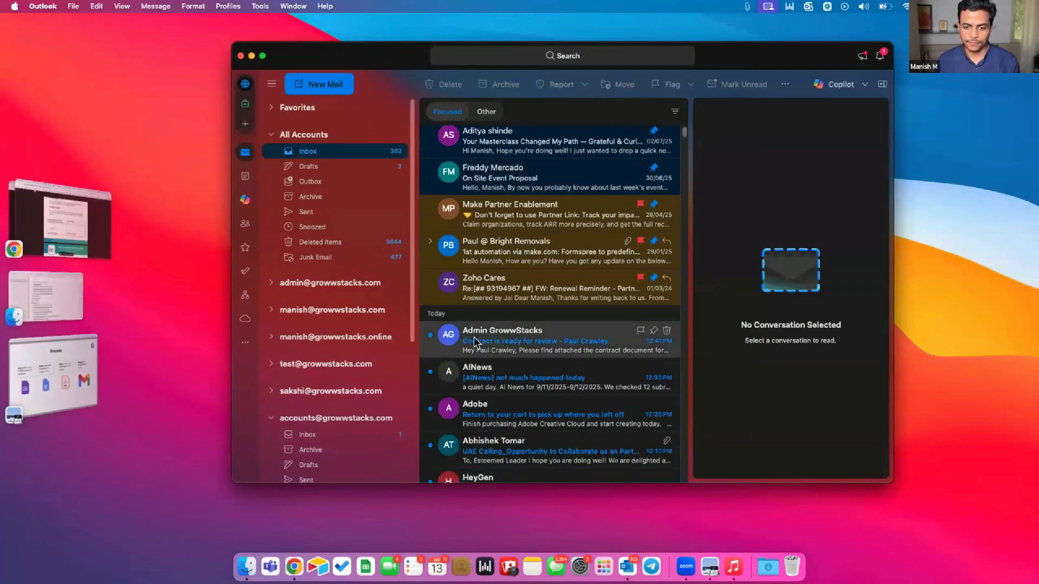
double_click(474, 342)
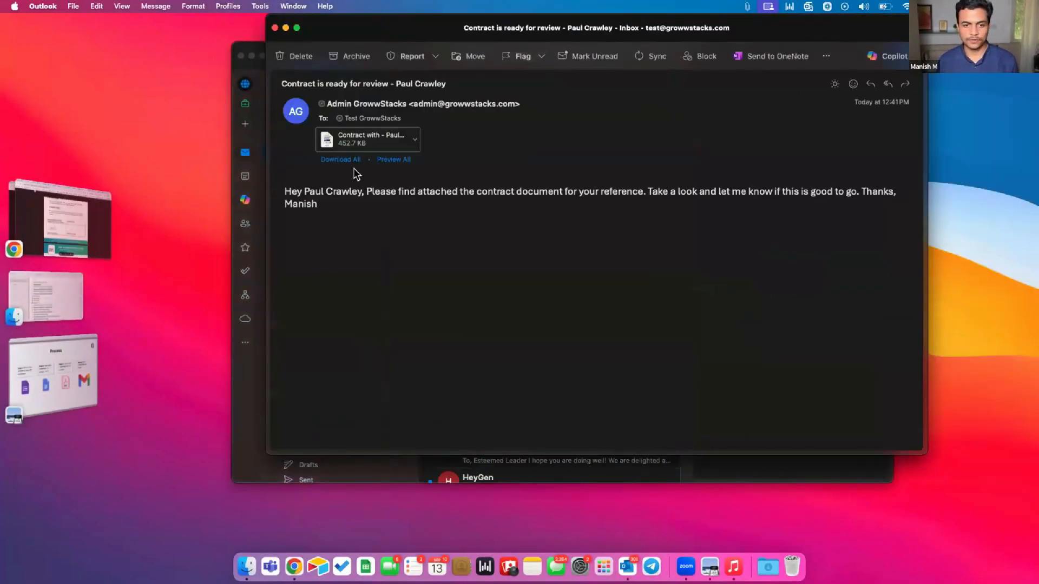
left_click_drag(297, 185, 646, 189)
left_click_drag(647, 191, 507, 201)
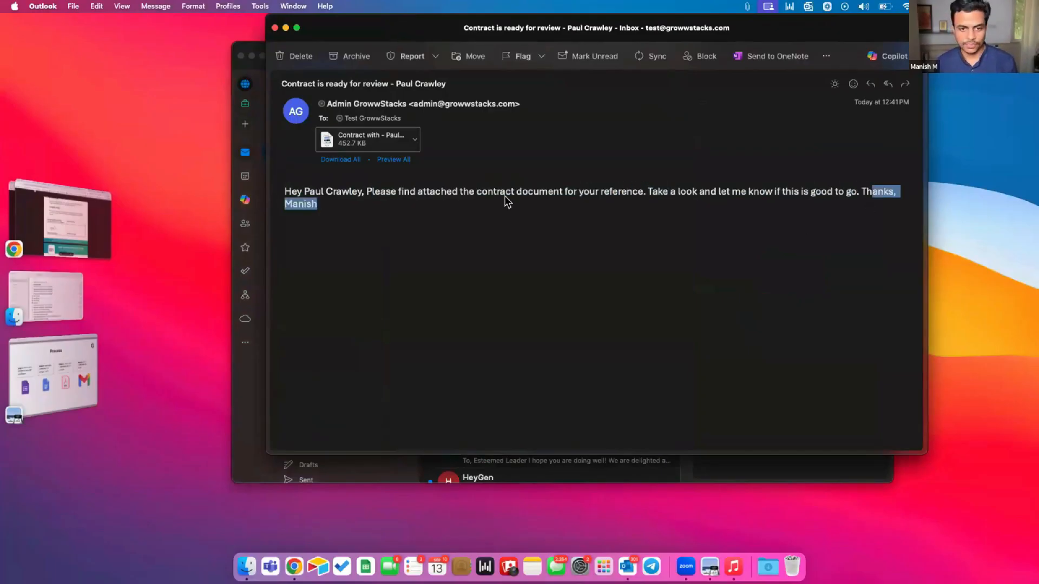
Preview the attached contract PDF, then close the preview and return to the browser
left_click(399, 158)
scroll(480, 316, "down", 8)
scroll(480, 316, "down", 20)
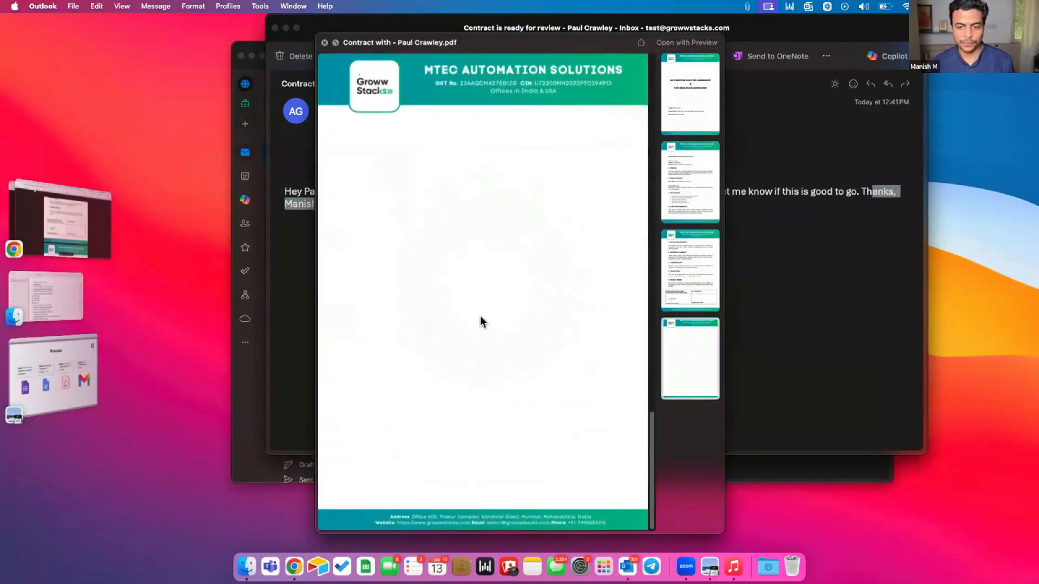
scroll(479, 316, "up", 15)
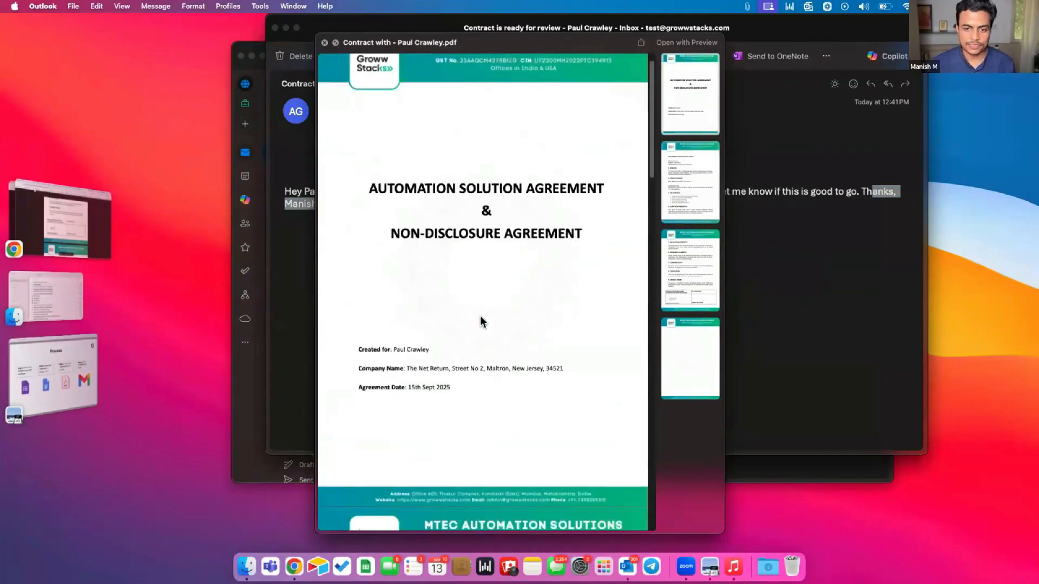
scroll(480, 316, "up", 1)
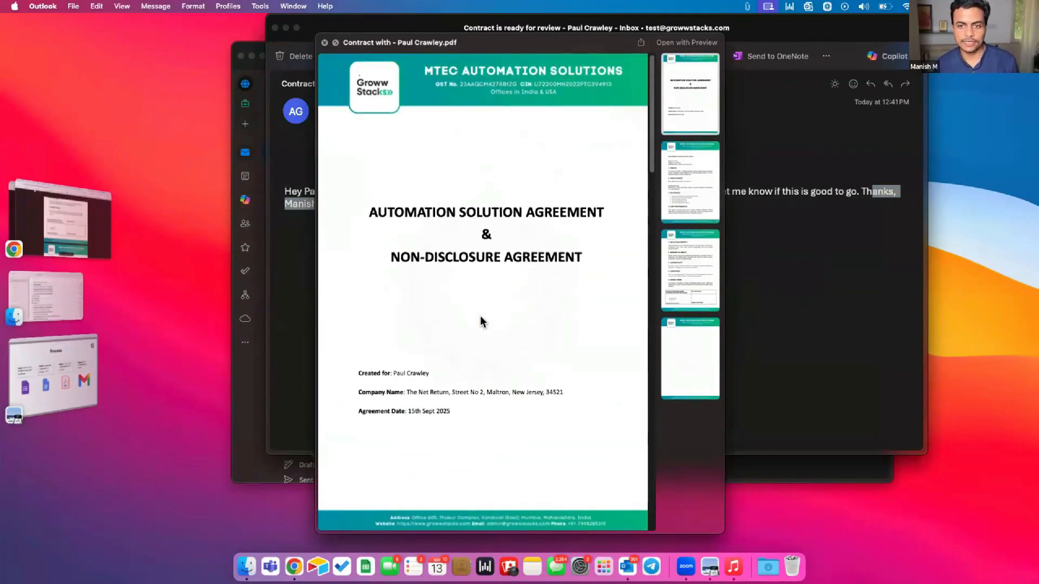
key("Escape")
key("super+Tab")
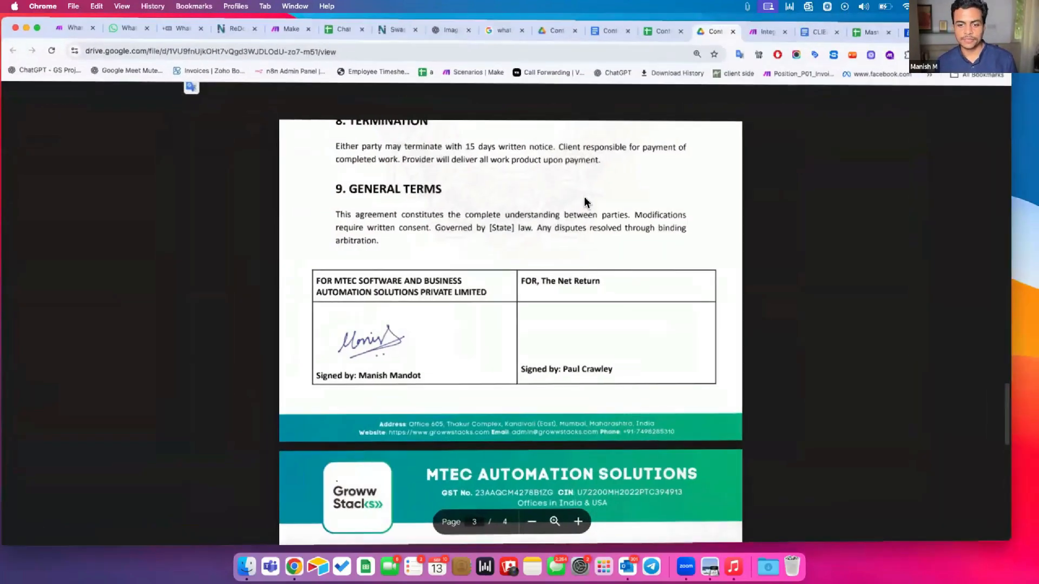
Go back to the Make scenario, auto-align its modules, then bring up the process slides
key("ctrl+Tab")
left_click_drag(471, 208, 597, 198)
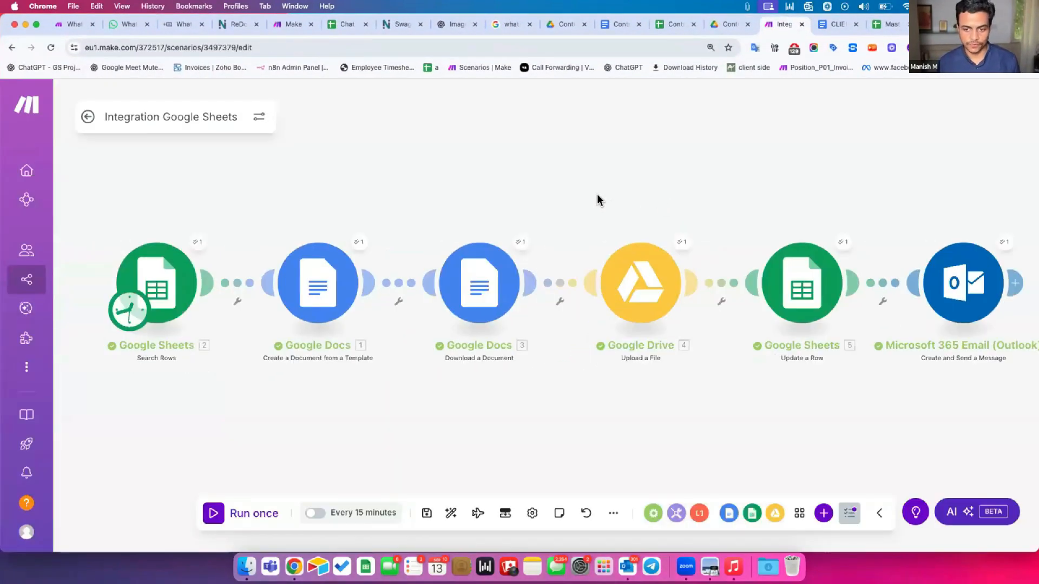
scroll(597, 198, "down", 1)
left_click(449, 514)
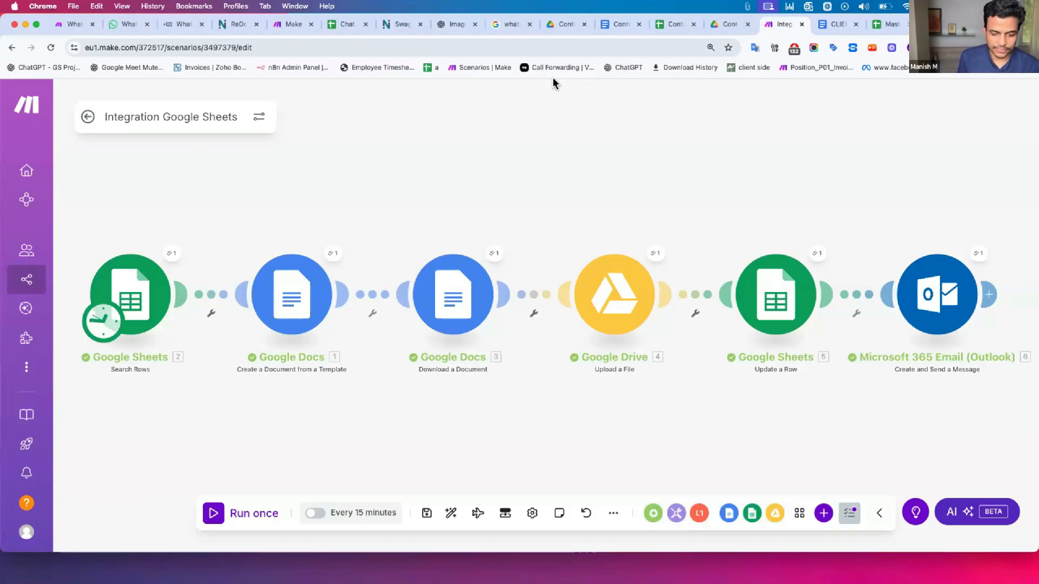
key("super+Tab")
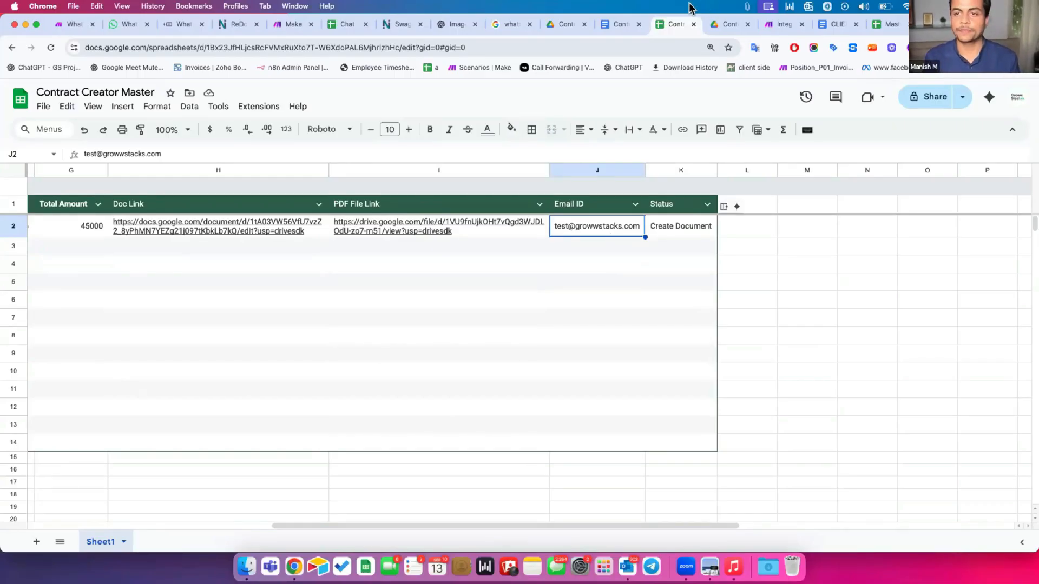
left_click(620, 24)
key("super+w")
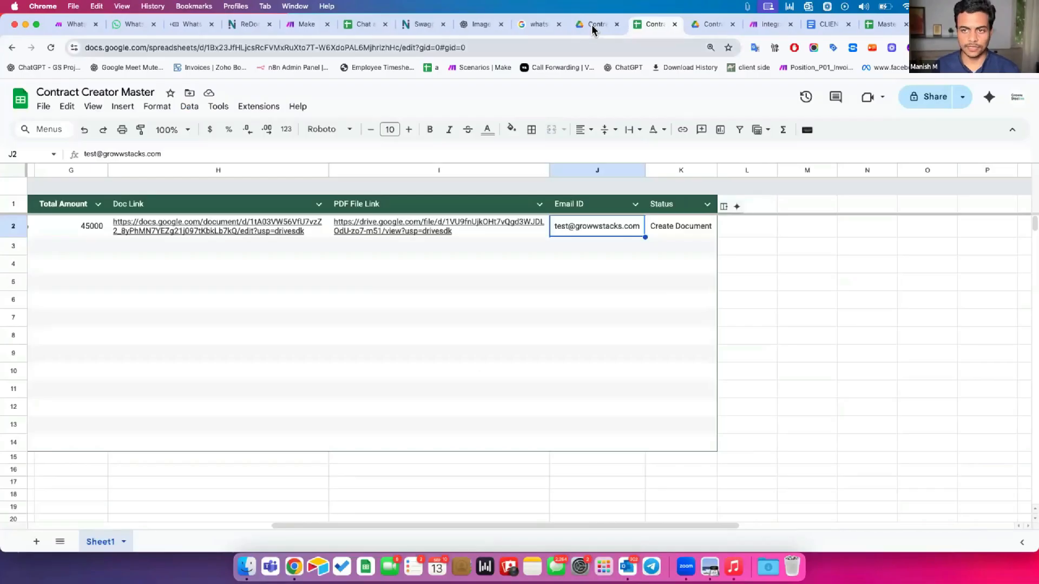
left_click(596, 24)
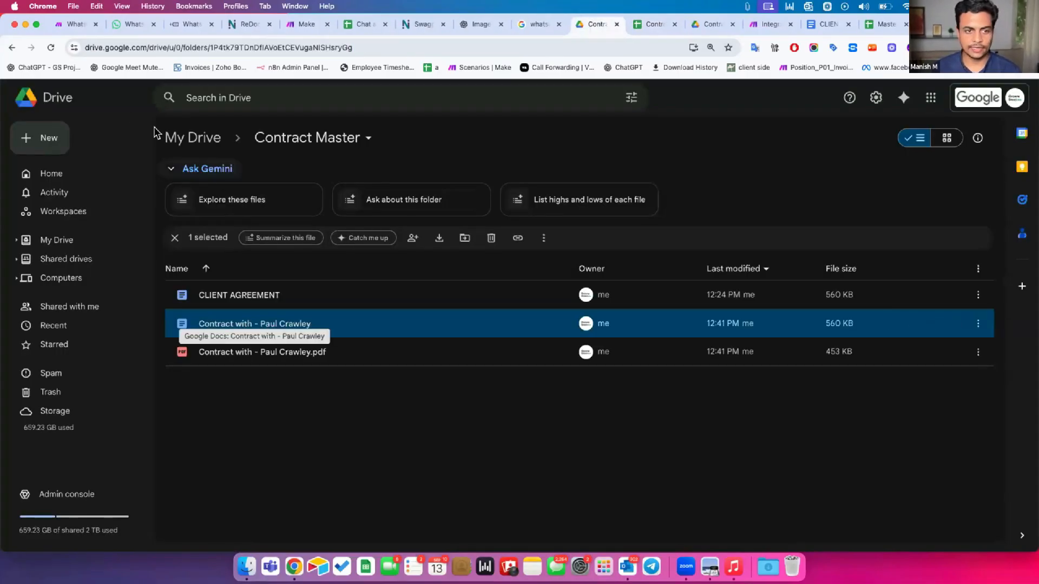
left_click(51, 48)
left_click(649, 25)
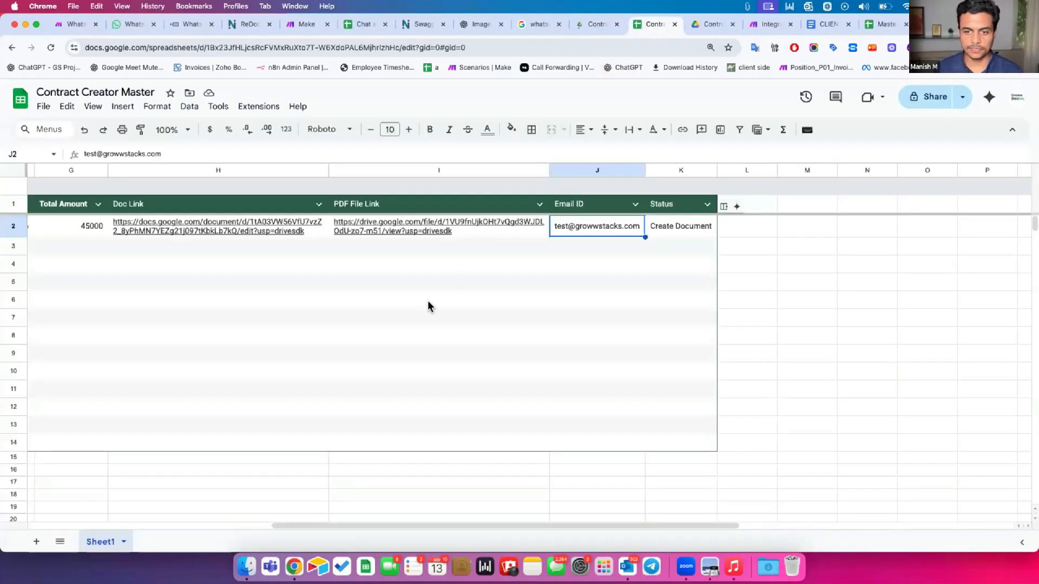
left_click(213, 228)
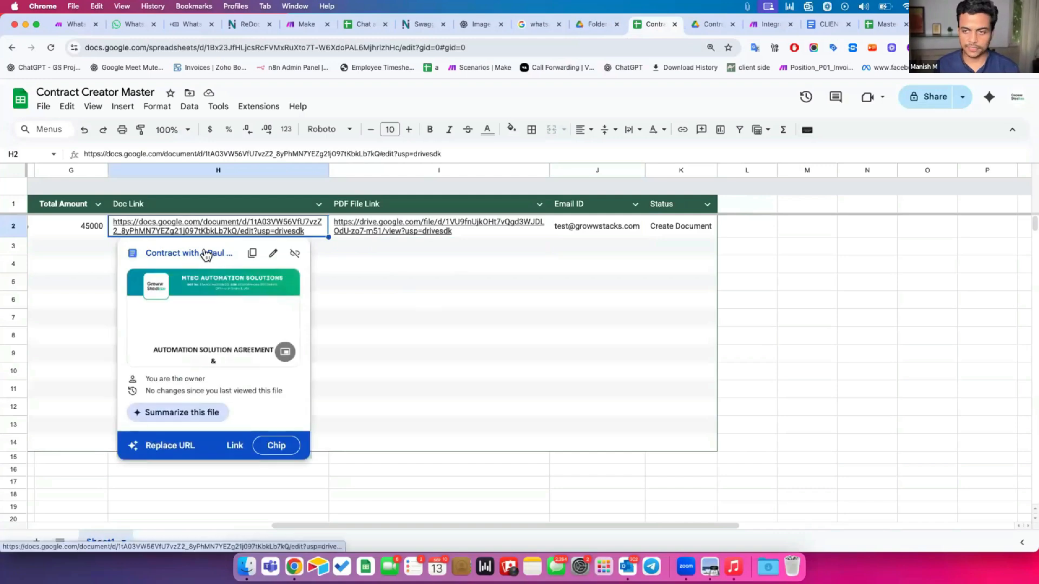
left_click(206, 254)
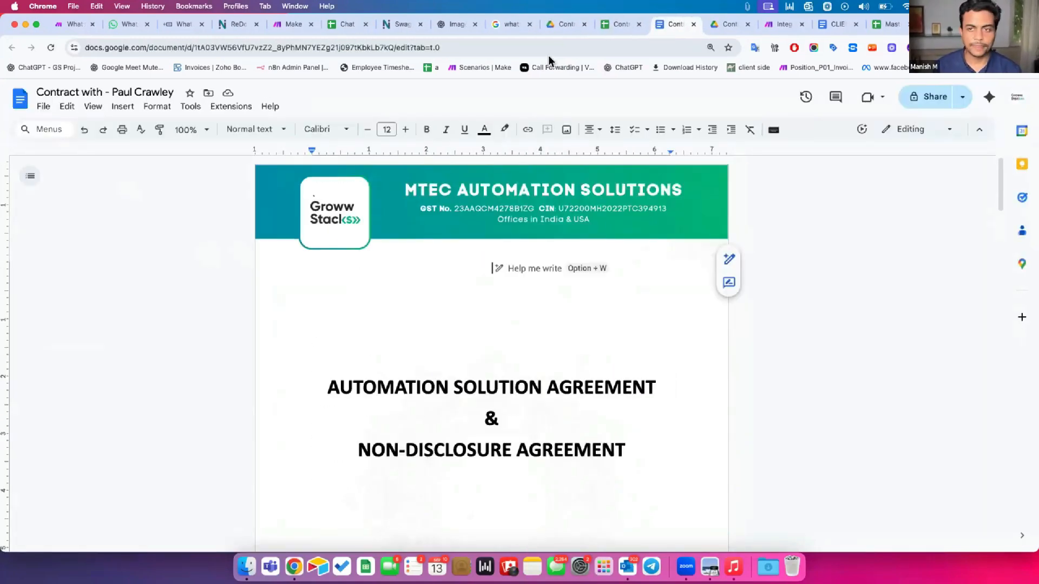
left_click(613, 22)
Add a new sheet named Certificates
left_click(36, 542)
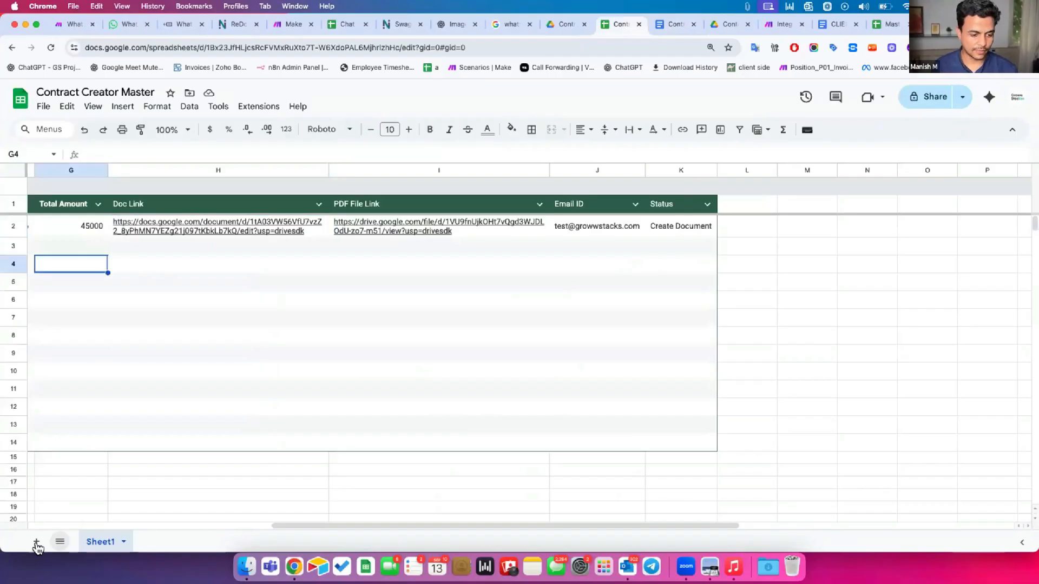
double_click(157, 542)
type("Certificates")
key("Return")
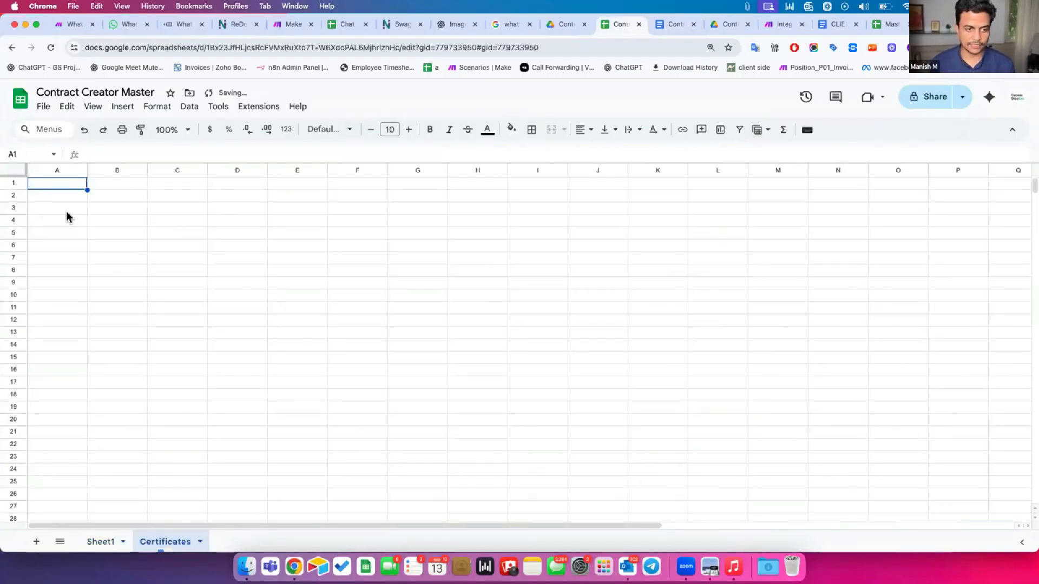
Enter headers Student Name, Course Name, His Photo Link and Date in A1:D1
left_click(54, 185)
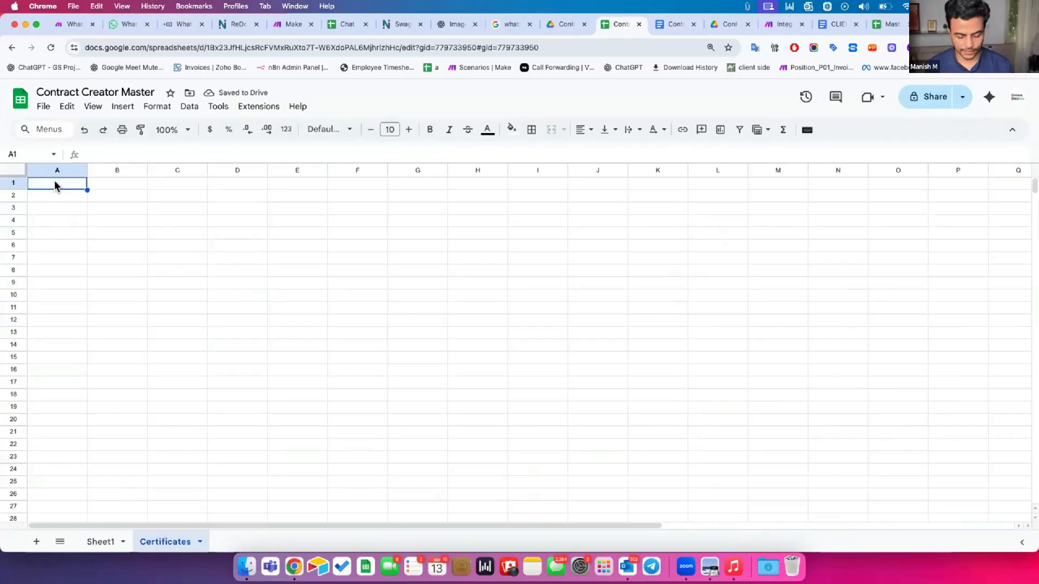
type("Studnr")
key("BackSpace")
key("BackSpace")
type("ent Name")
key("Tab")
type("Course Name")
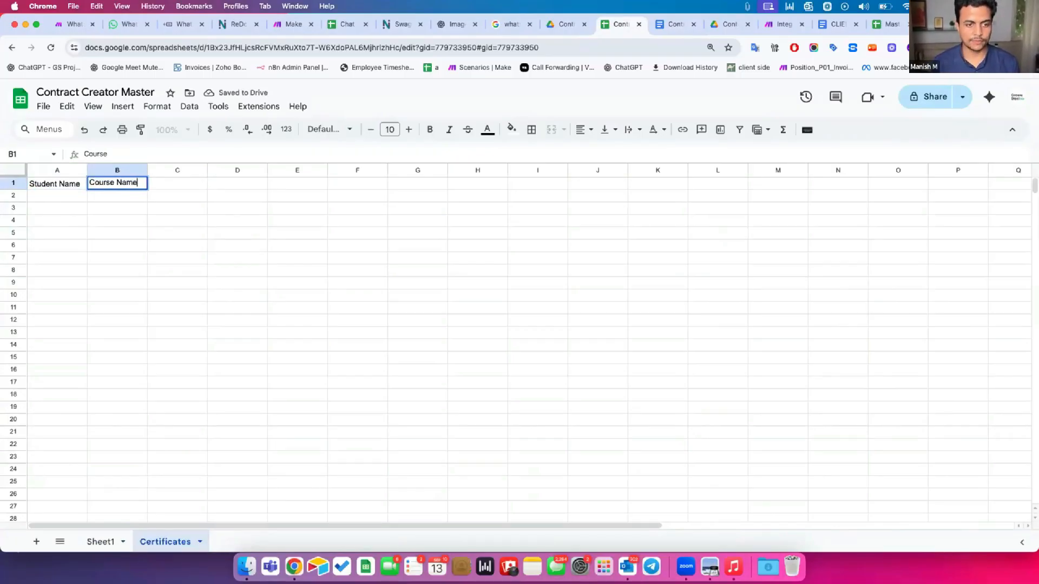
key("Tab")
type("His Photo Link")
key("Return")
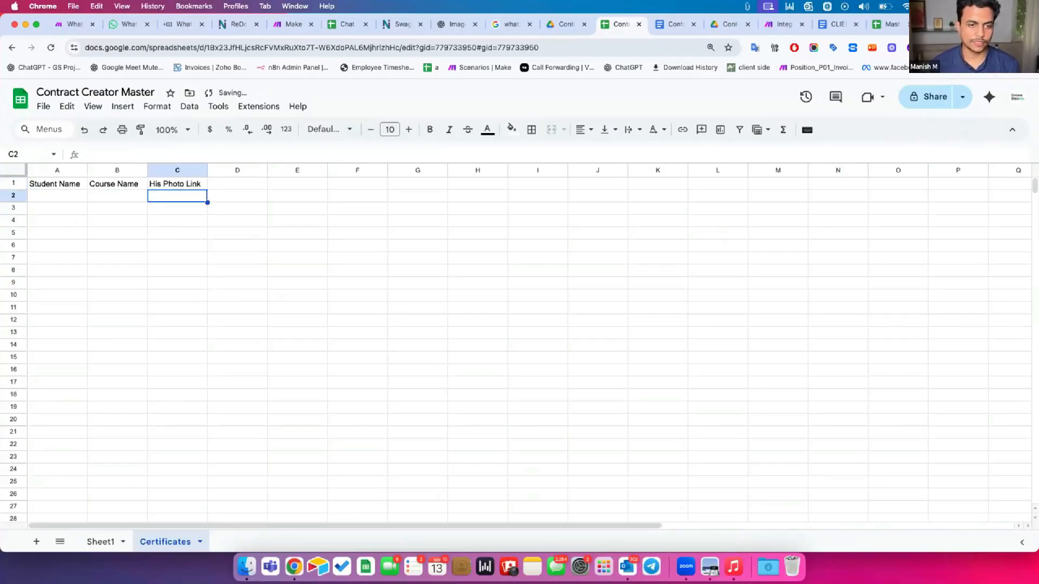
key("Up")
key("Left")
key("Left")
key("Right")
key("Right")
key("Right")
type("Data")
key("Return")
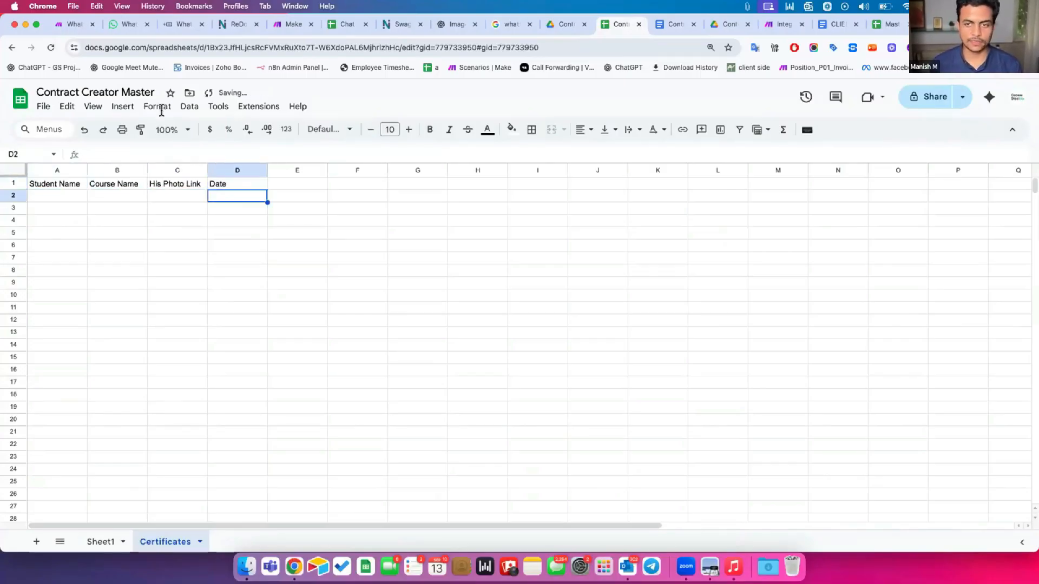
left_click(558, 30)
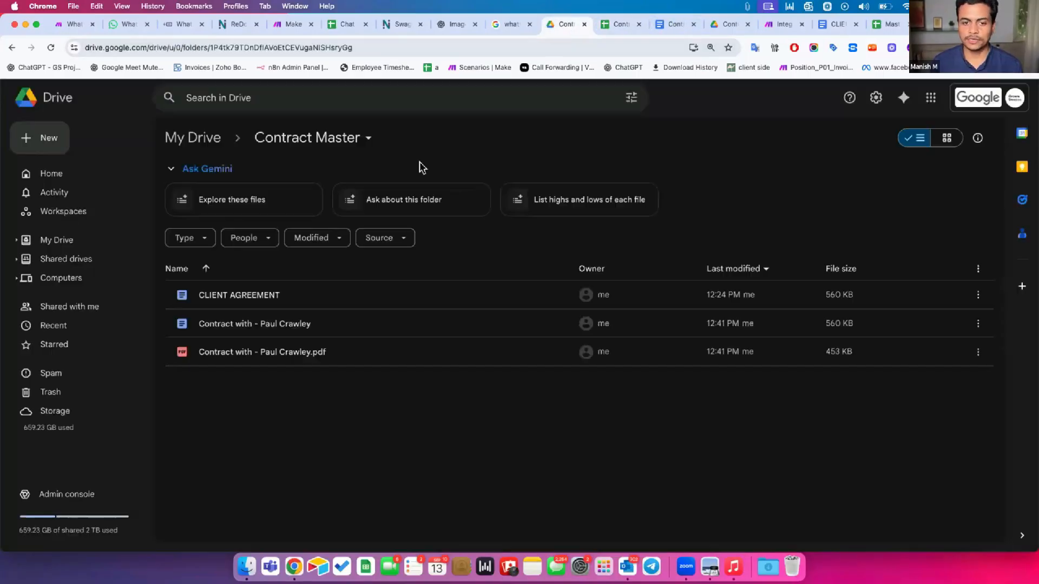
Create a new Google Doc in Contract Master titled 'Certificate of Completion'
left_click(36, 136)
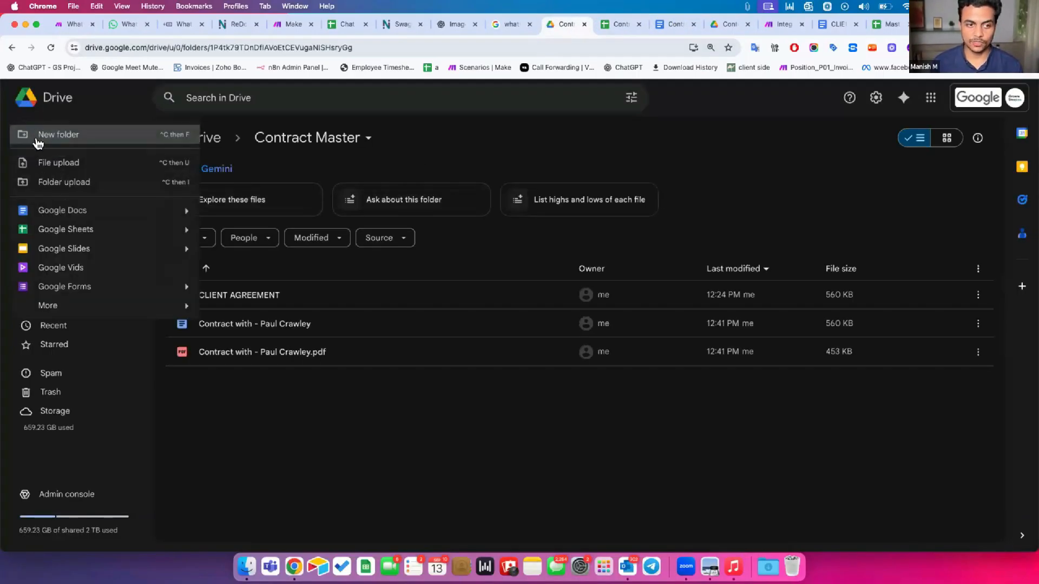
left_click(44, 211)
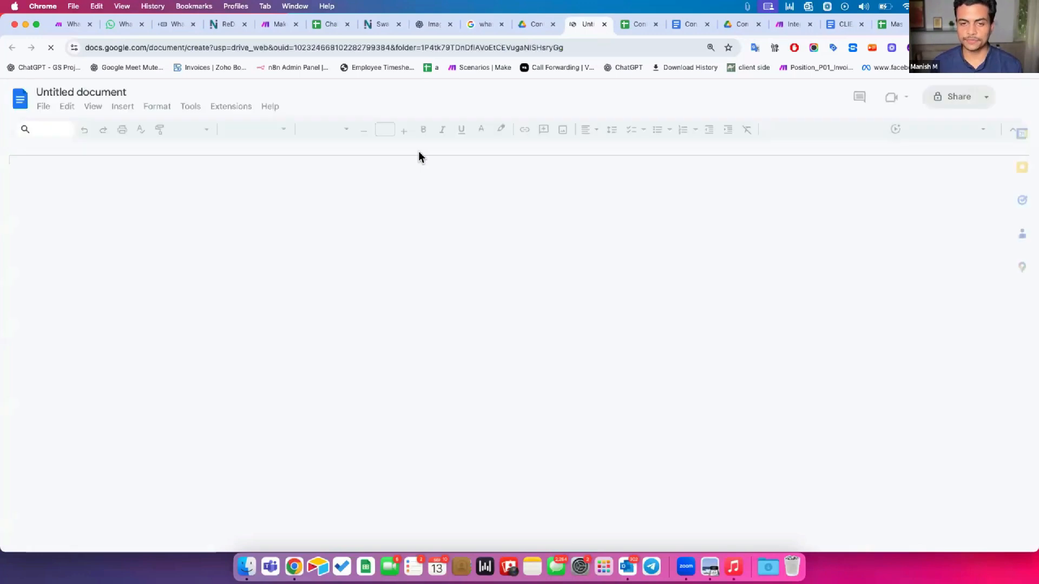
type("Certificate of Completion")
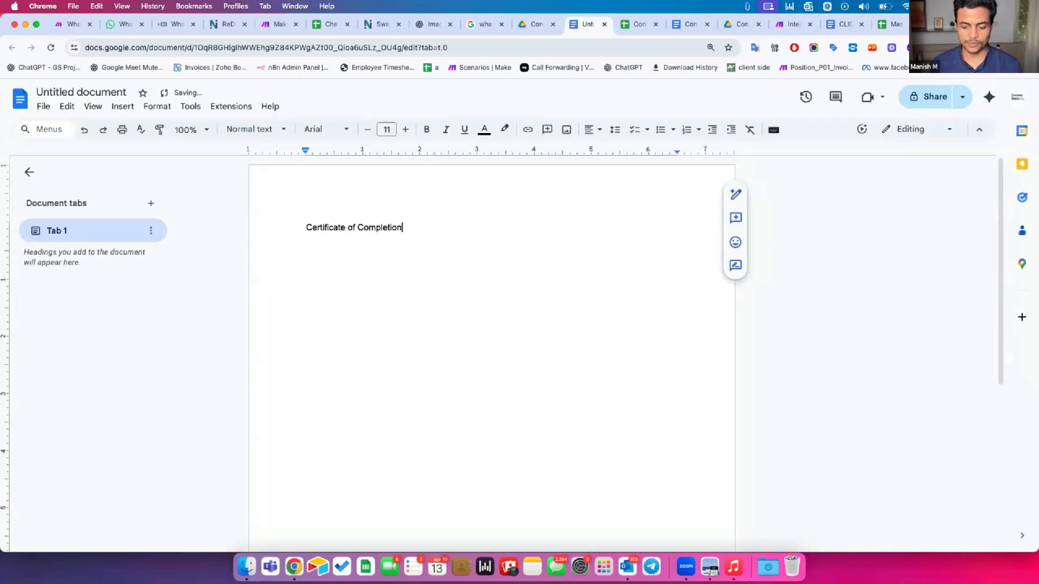
key("super+a")
left_click(422, 241)
key("Return")
key("Return")
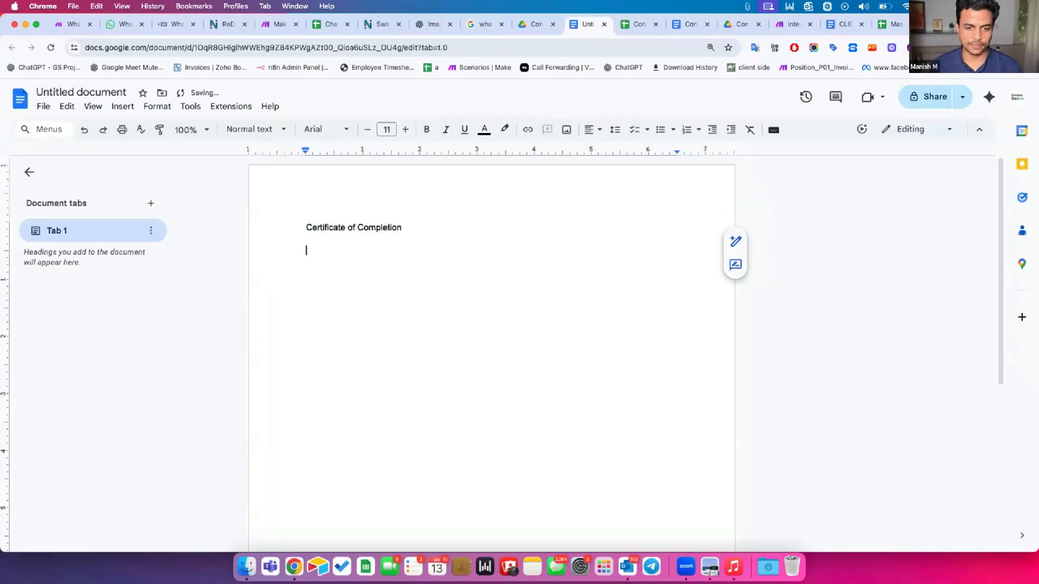
Set the title to 48 pt, then begin the 'Student Name' line below it
triple_click(404, 231)
left_click(388, 129)
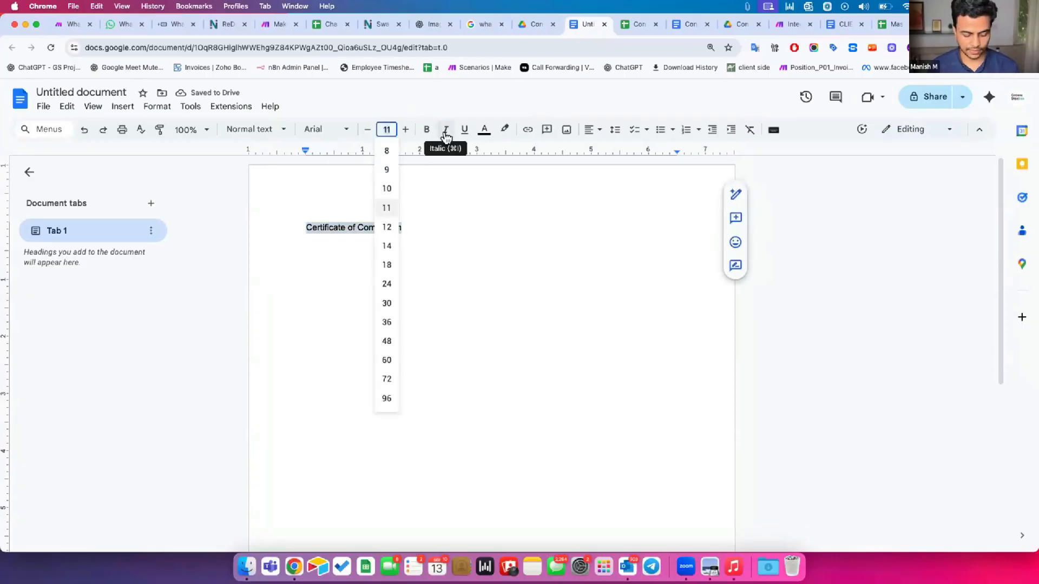
type("48")
key("Return")
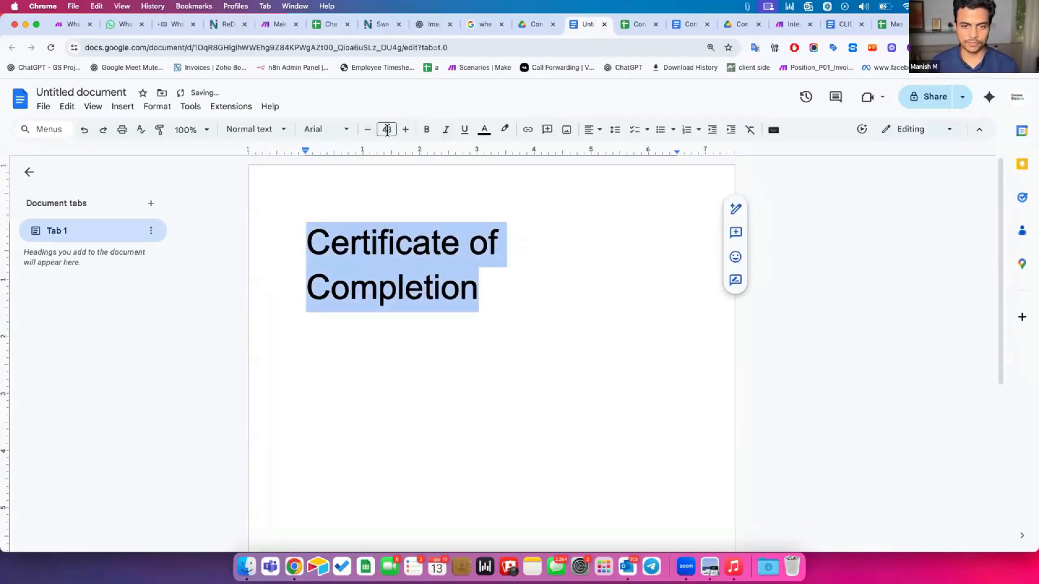
left_click(387, 130)
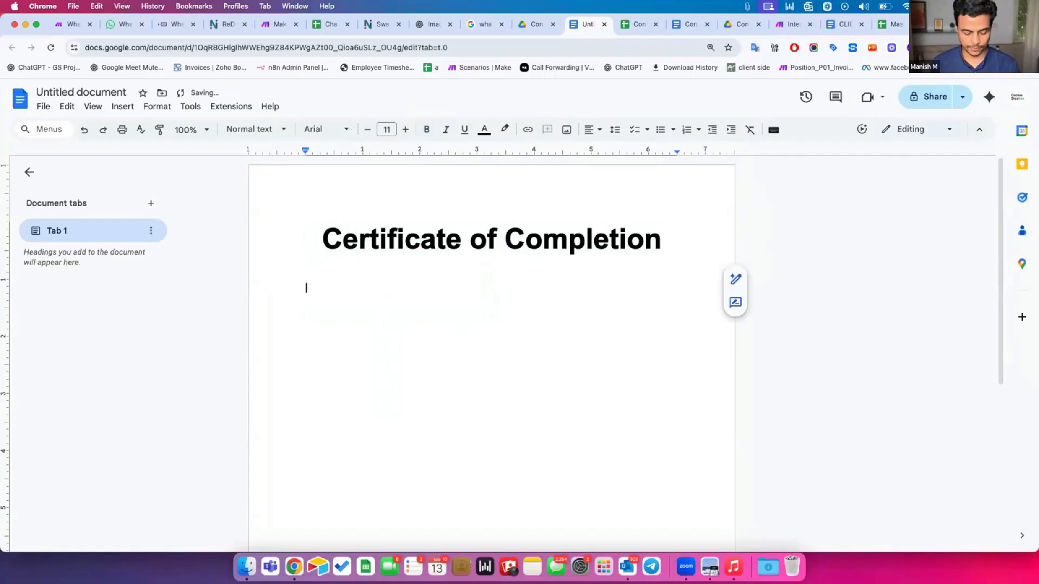
type("Student Name:")
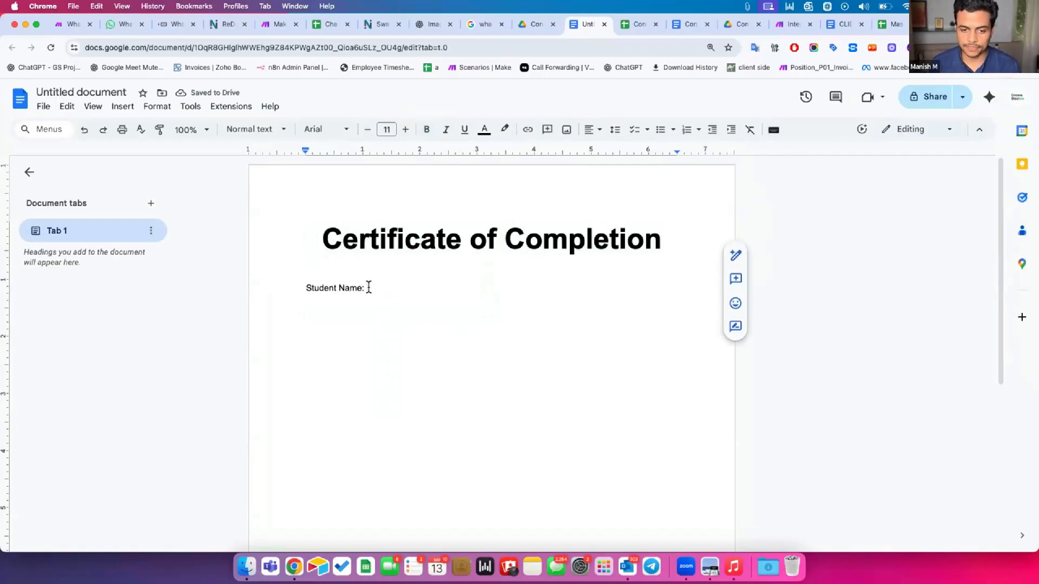
Indent and complete the line 'Student Name: {{name}}'
key("Tab")
key("Tab")
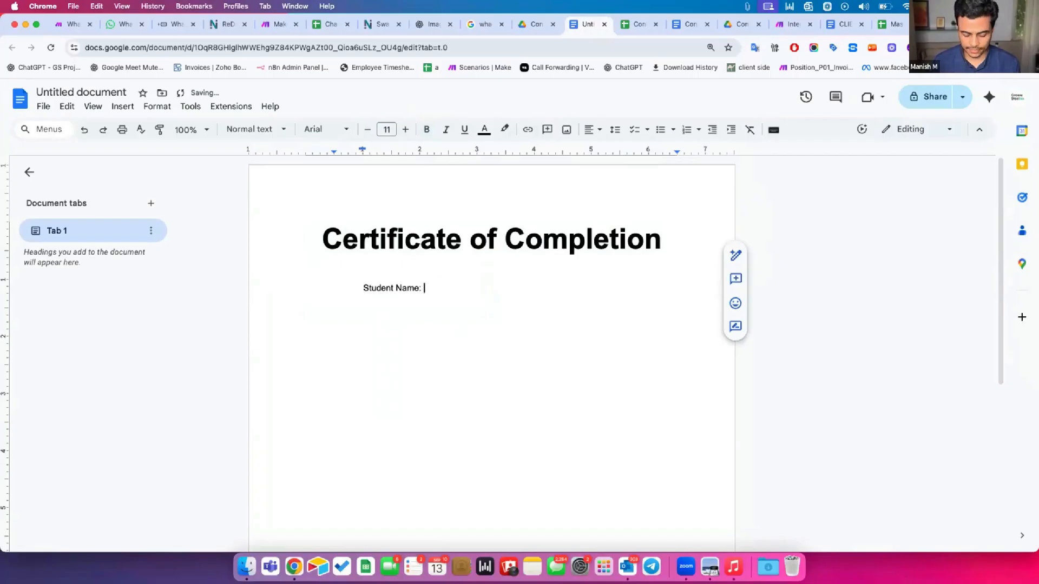
type("me: {{name")
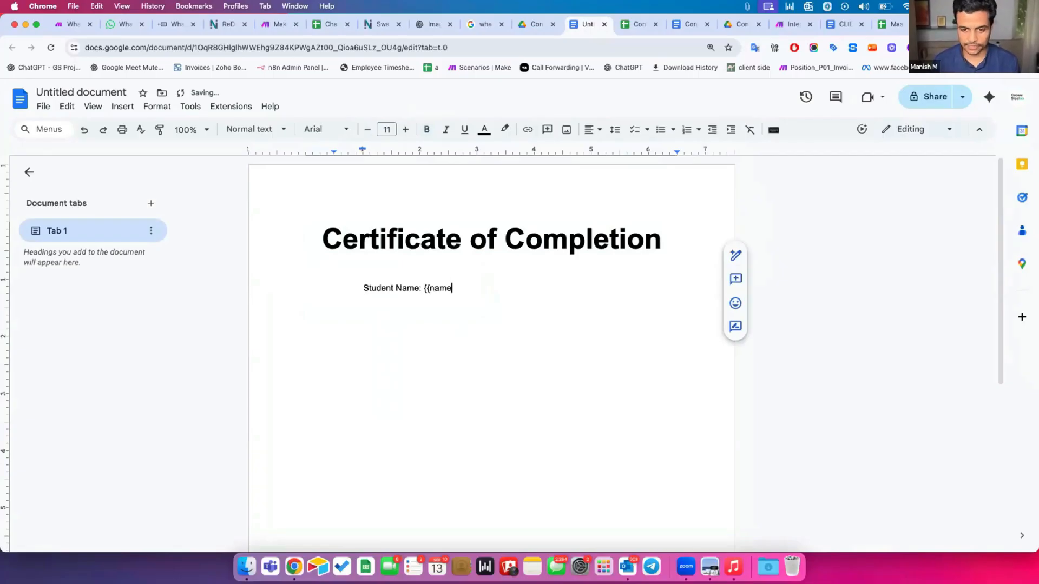
type("}}")
key("Return")
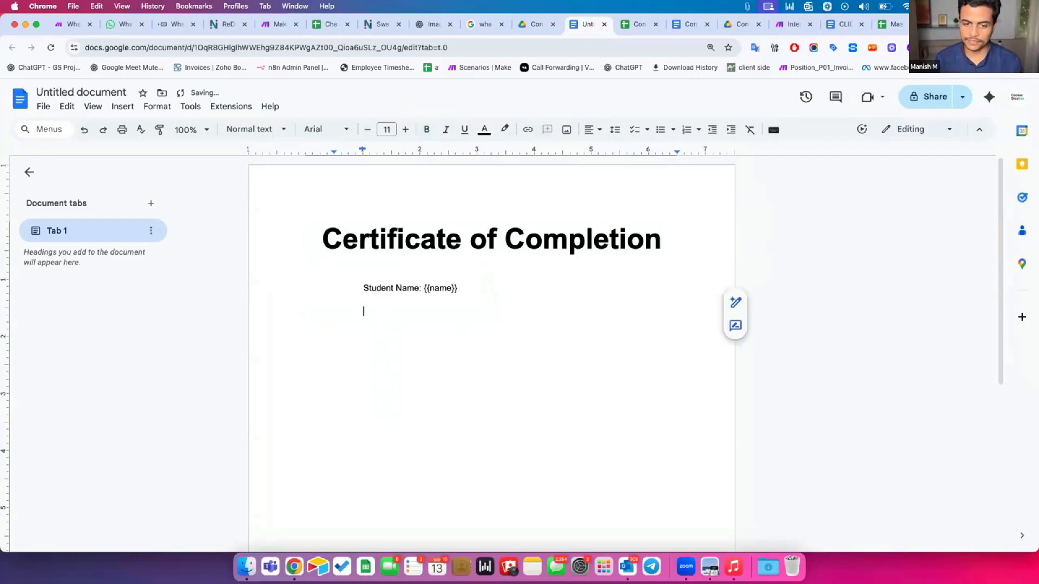
Add 'Course Name: {{course}}' with a lowercase placeholder, then a 'Student Photo:' line
type("Course N")
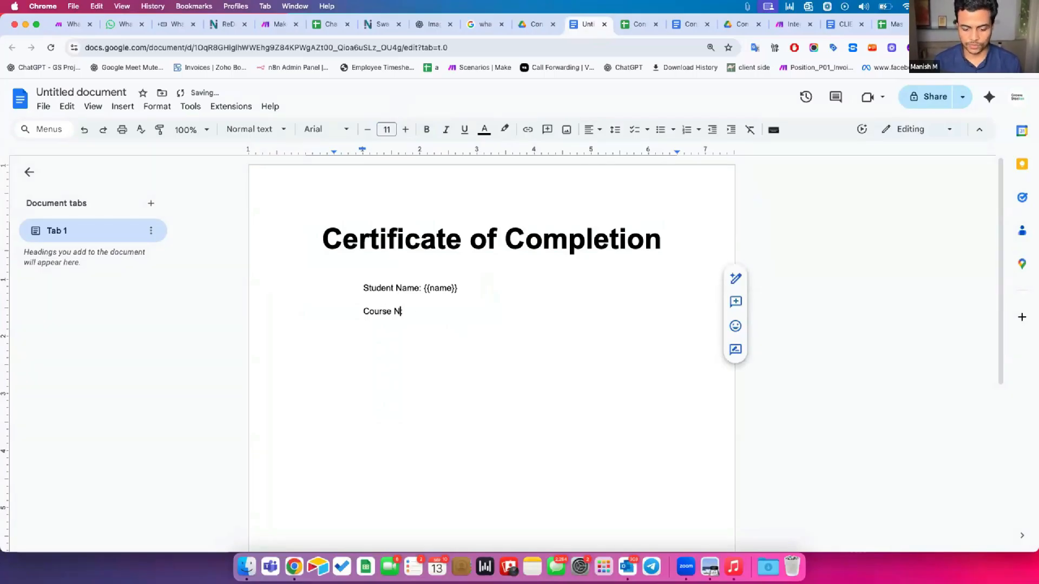
type("ame: {{Cour")
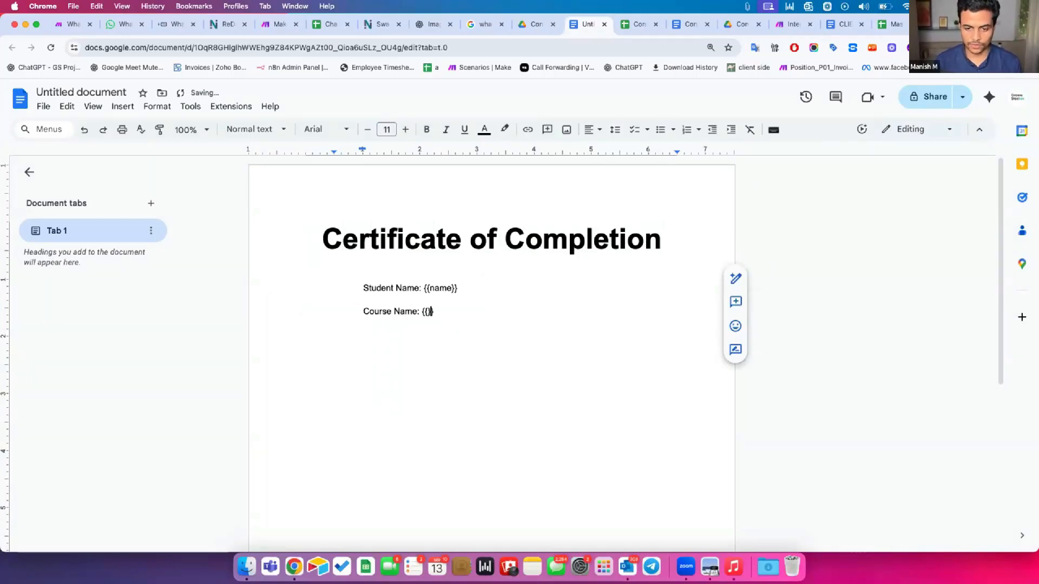
type("se")
key("alt+Left")
key("Right")
key("BackSpace")
type("c")
key("super+Right")
key("Return")
key("Return")
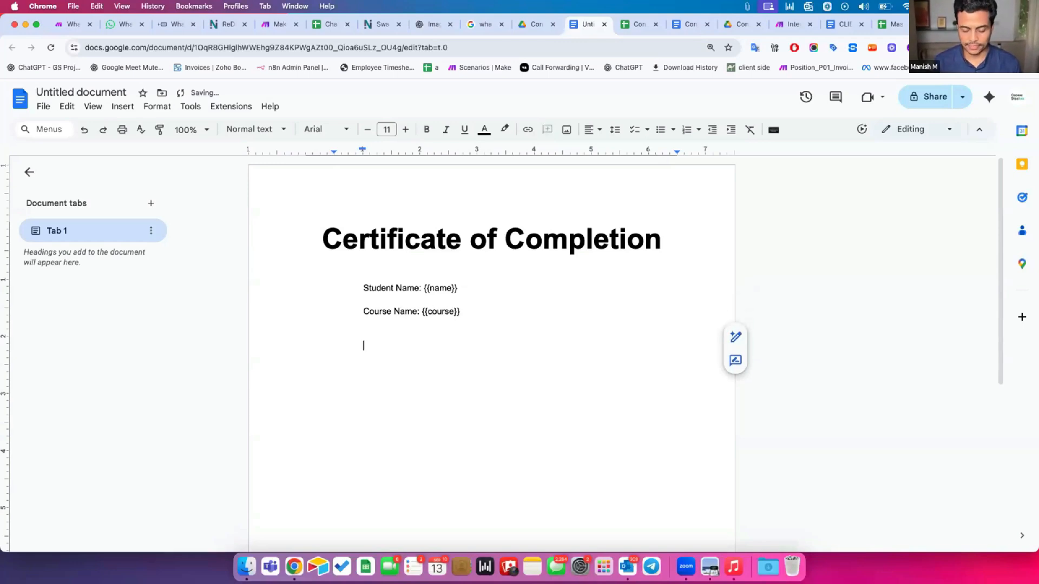
type("Student Photo:")
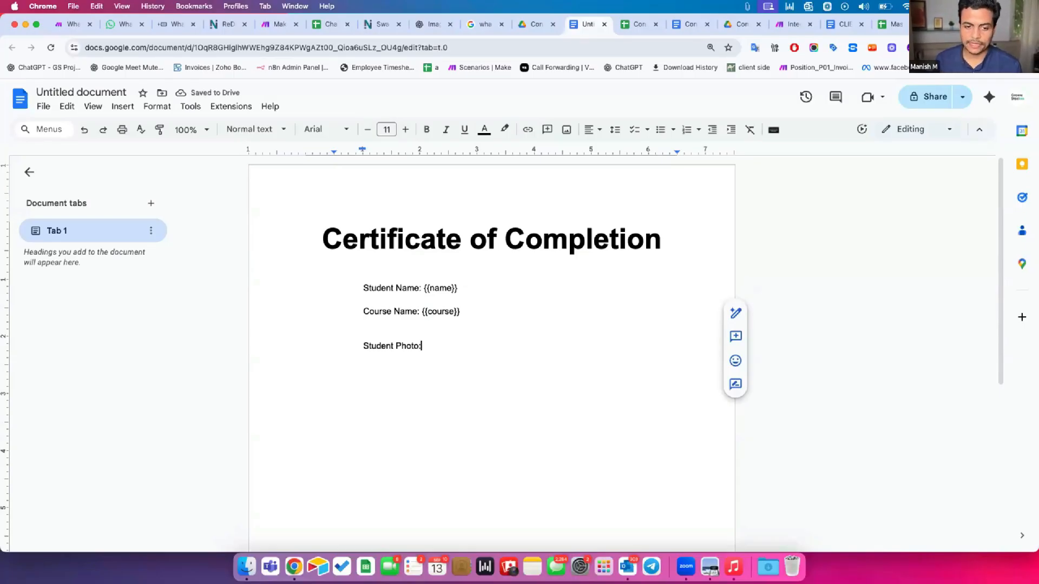
key("Return")
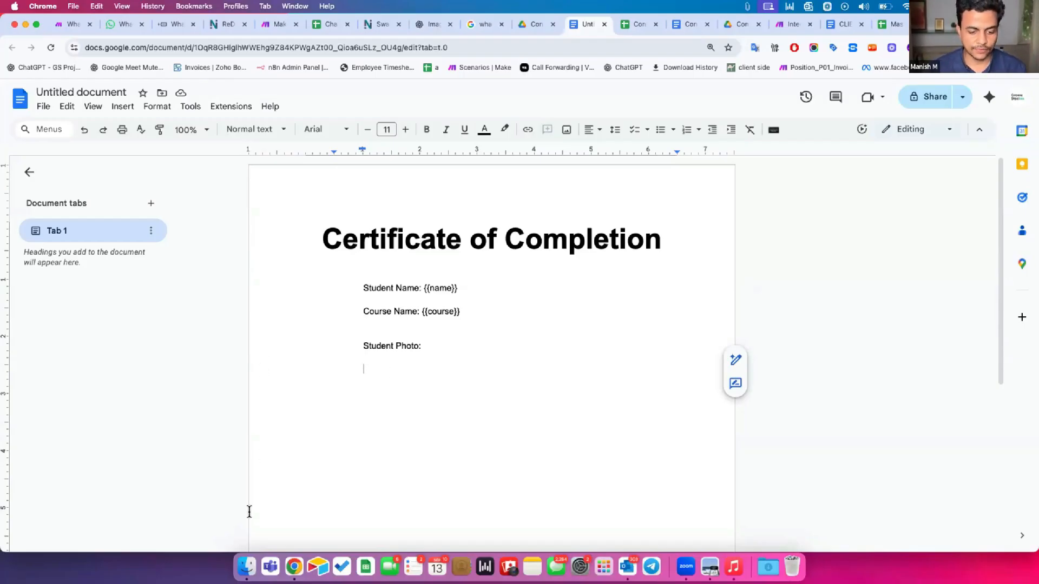
Drag test (3).png from Finder's Recents into the doc below 'Student Photo:'
left_click(247, 567)
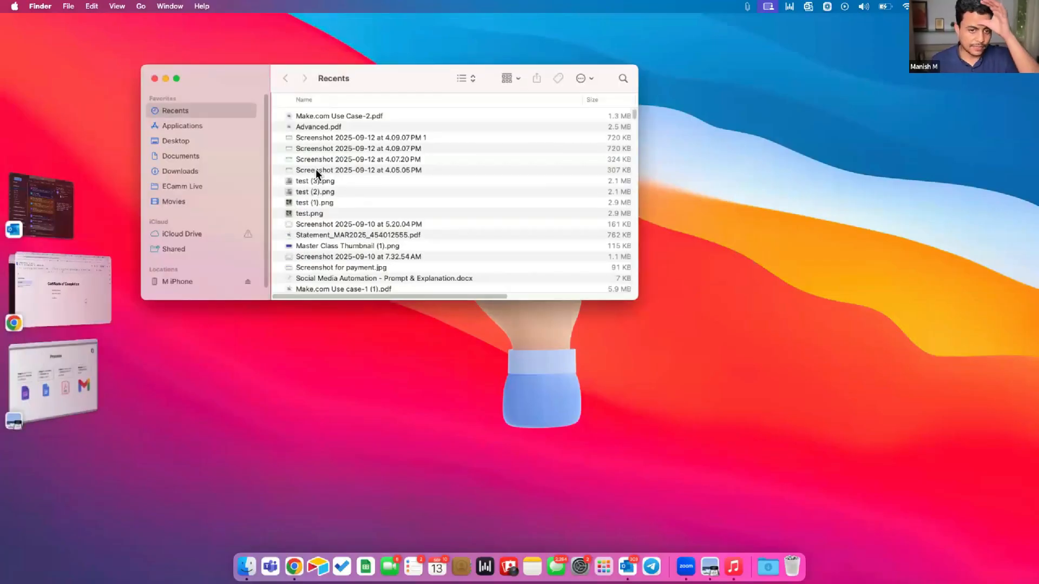
left_click(316, 170)
left_click(312, 182)
key("space")
key("space")
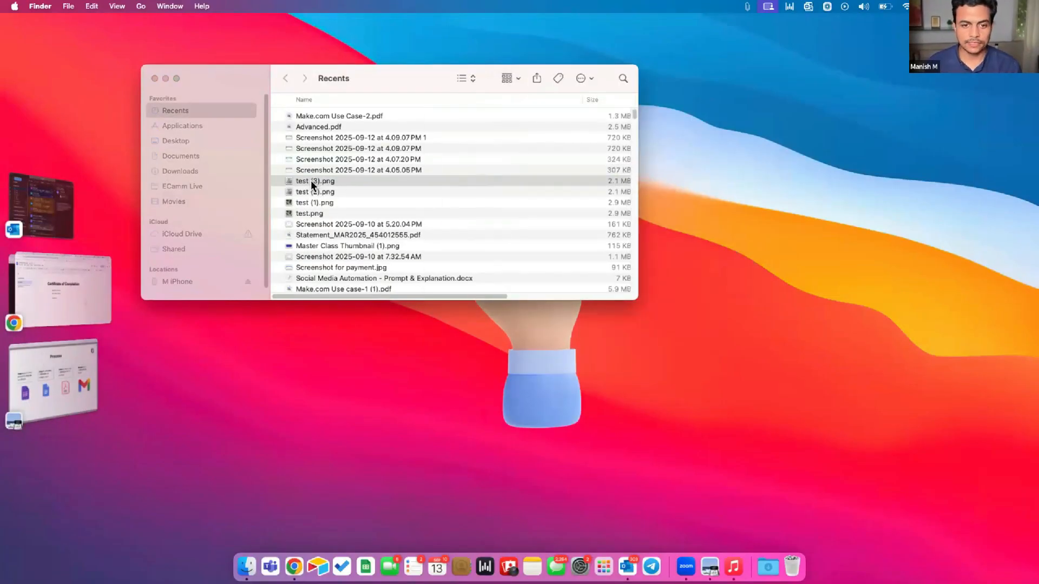
left_click_drag(310, 180, 487, 380)
Insert a one-row, two-column table above the Student Name and Course Name lines
scroll(578, 327, "down", 5)
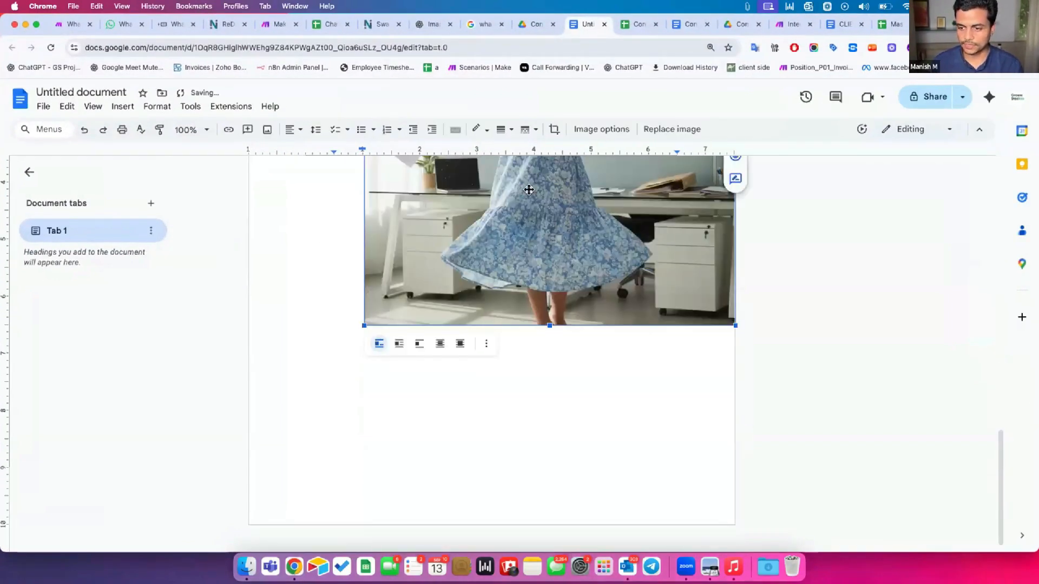
scroll(511, 178, "up", 4)
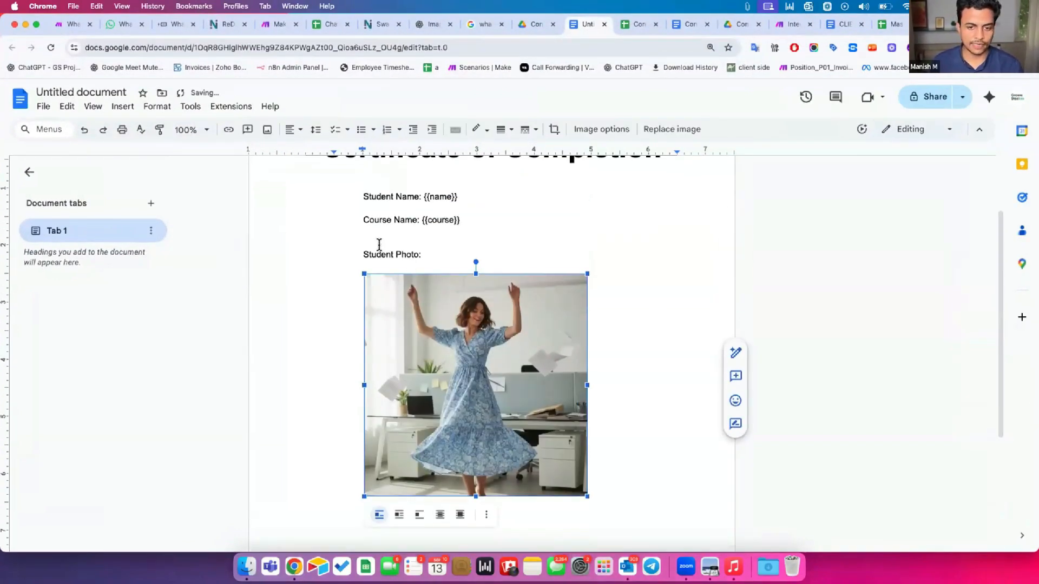
left_click(380, 249)
left_click(360, 197)
left_click(461, 214, "shift")
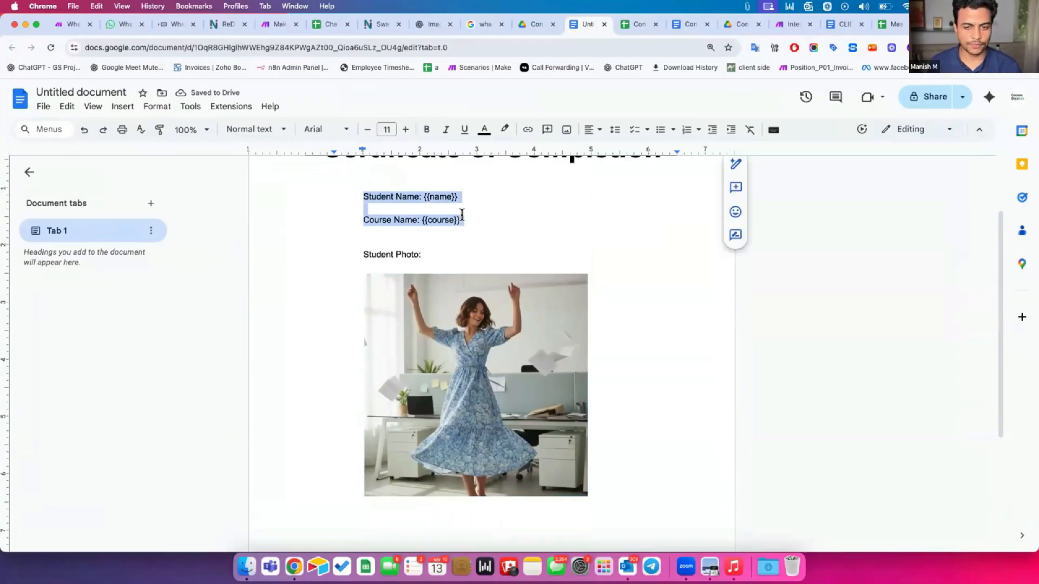
left_click(120, 106)
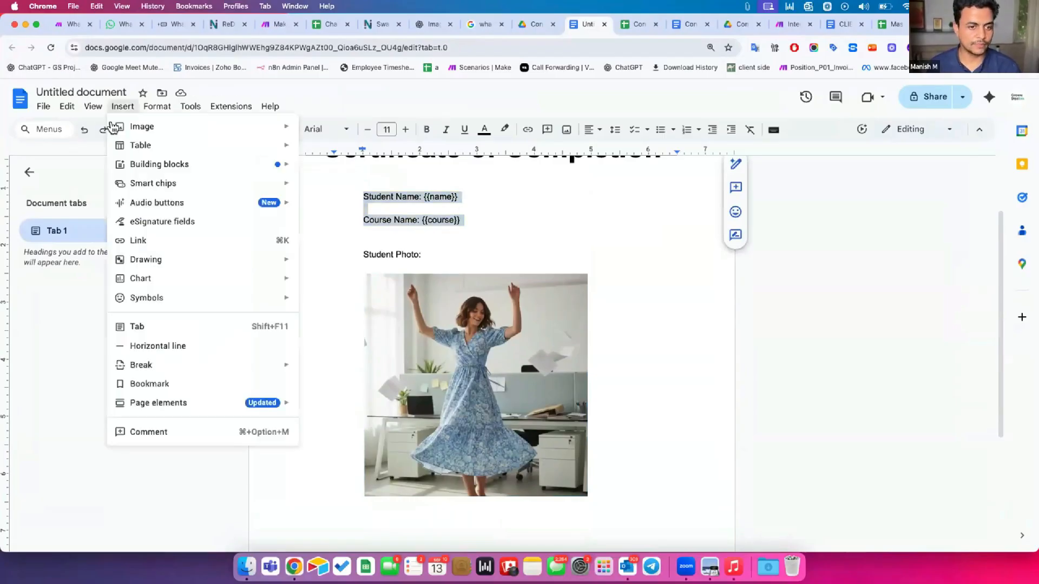
mouse_move(283, 144)
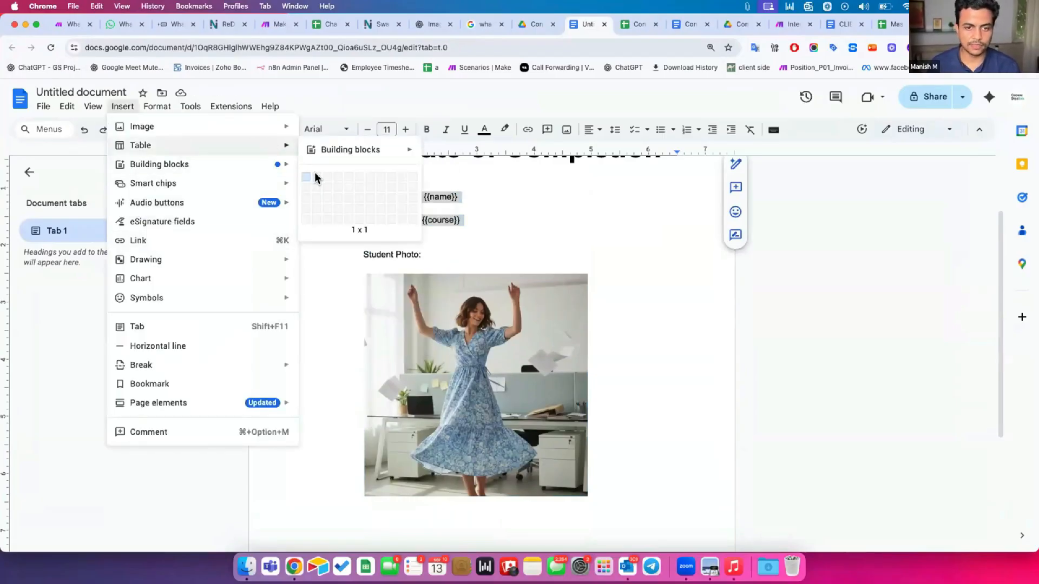
left_click(328, 175)
left_click(404, 222)
double_click(388, 210)
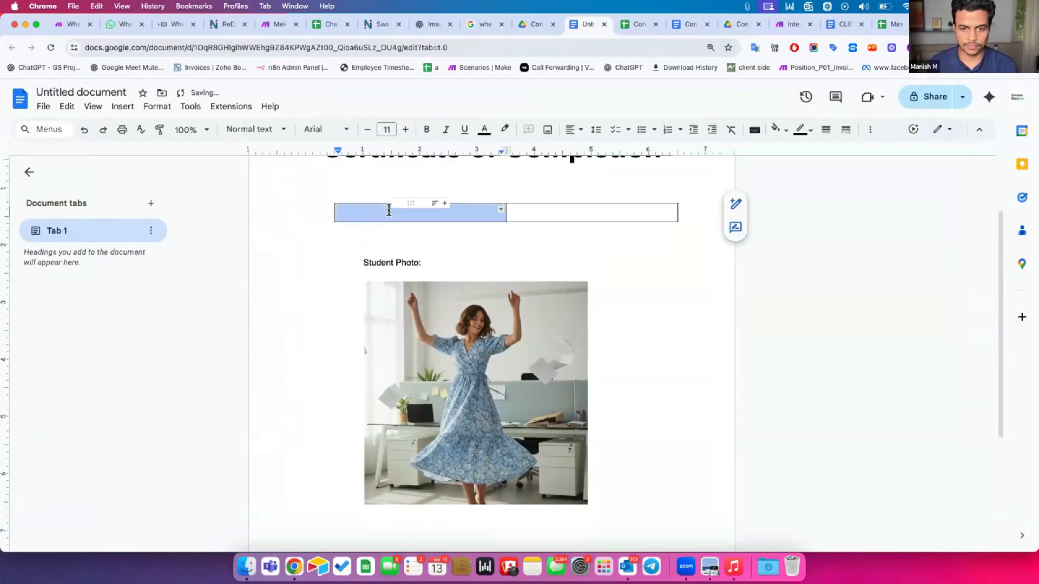
key("super+z")
left_click(128, 107)
mouse_move(149, 145)
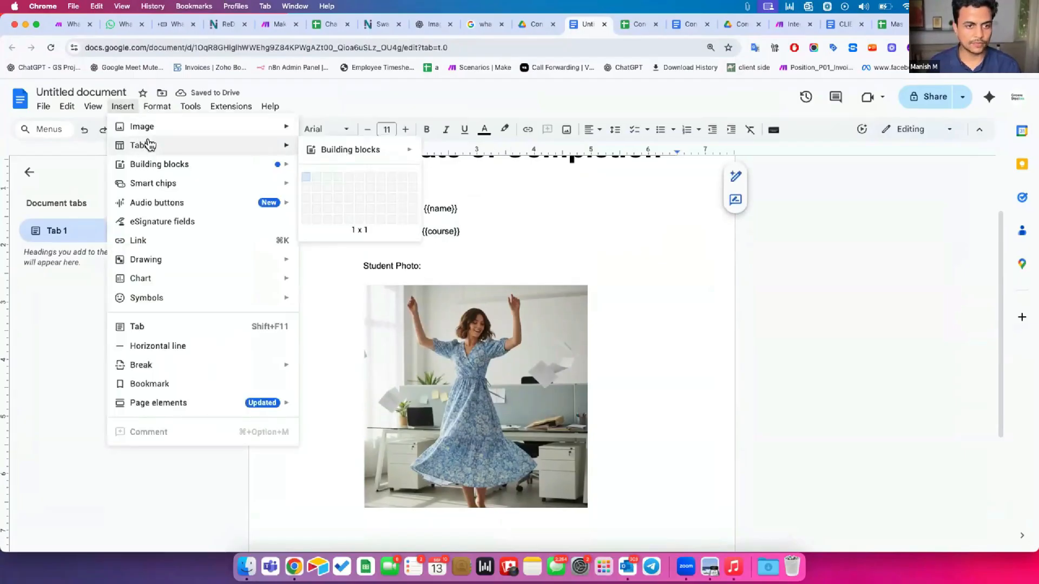
left_click(316, 177)
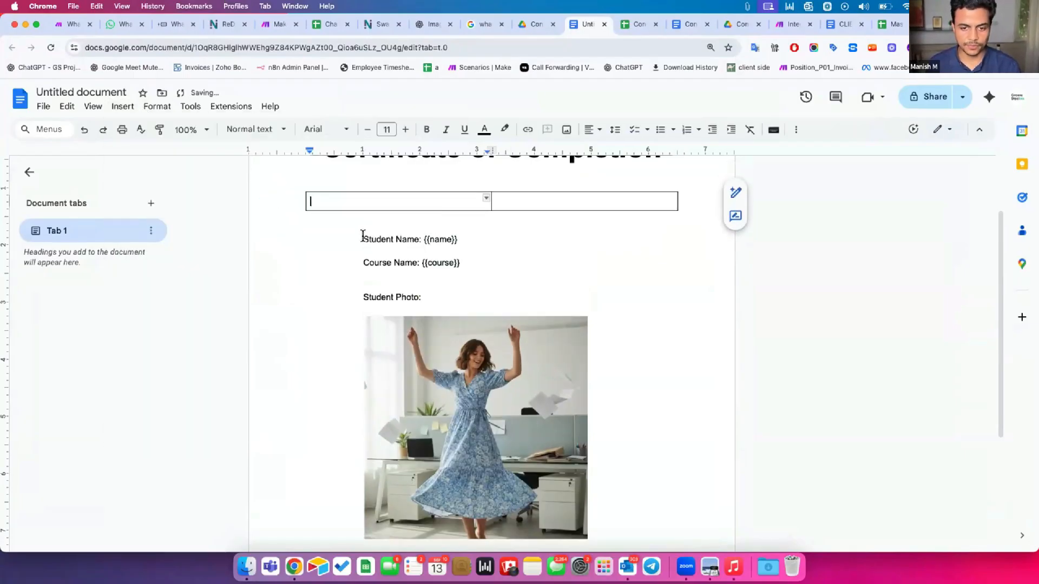
Move the Student Name label and {{name}} placeholder into the first row, adding a second row
left_click_drag(363, 239, 413, 236)
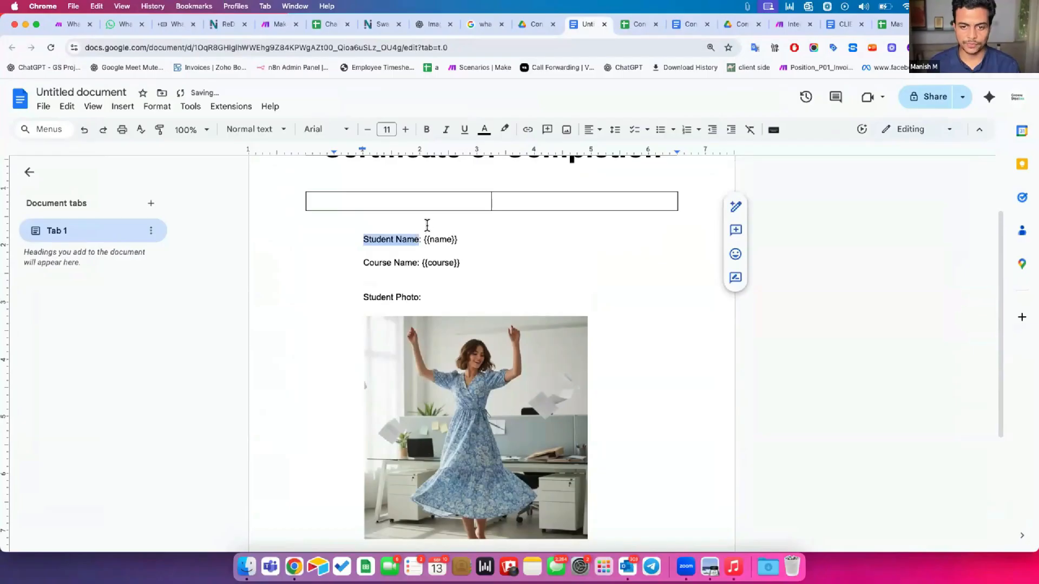
left_click(429, 203)
type("Student Name")
left_click(515, 199)
left_click_drag(424, 240, 457, 238)
key("super+c")
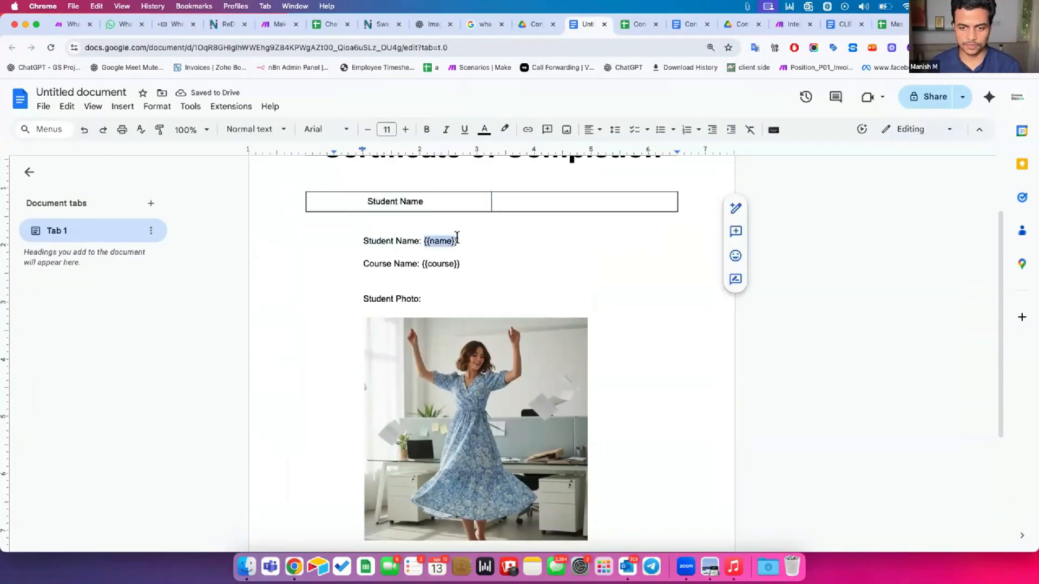
left_click(506, 198)
key("super+v")
key("Tab")
Move the Course Name label and {{course}} placeholder into the table's second row
left_click_drag(362, 282, 460, 284)
left_click(410, 223)
type("Course Name")
key("super+c")
left_click(541, 223)
key("super+v")
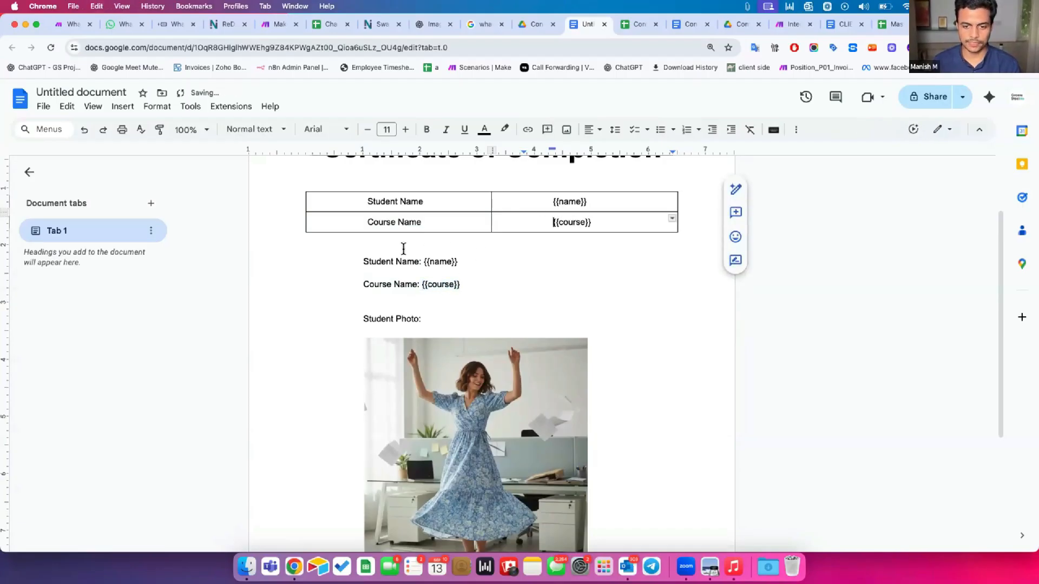
Center the Student Photo label and make the student photo slightly narrower
left_click(450, 278)
left_click(441, 322)
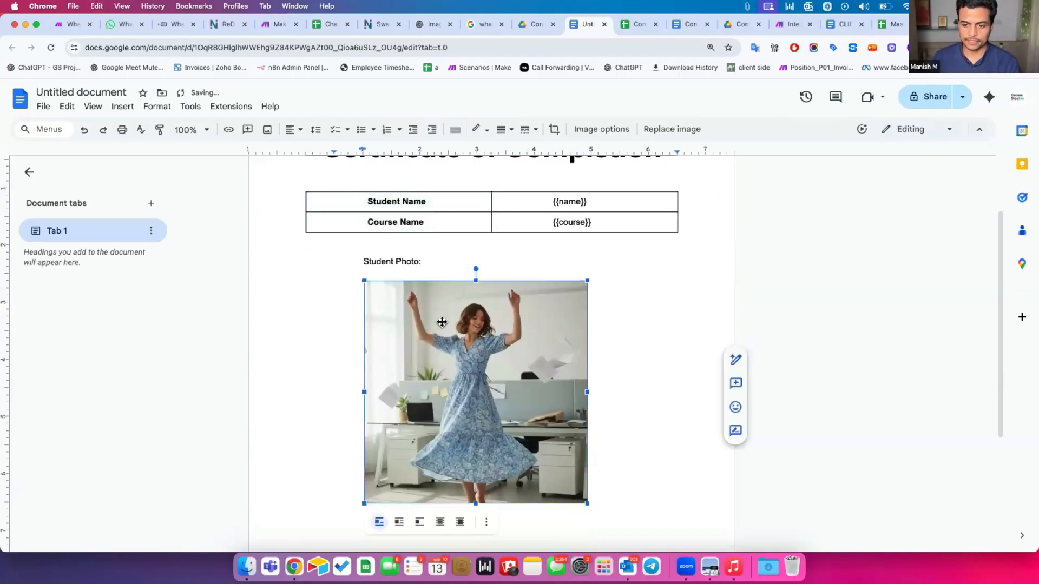
scroll(442, 322, "down", 1)
left_click(381, 205)
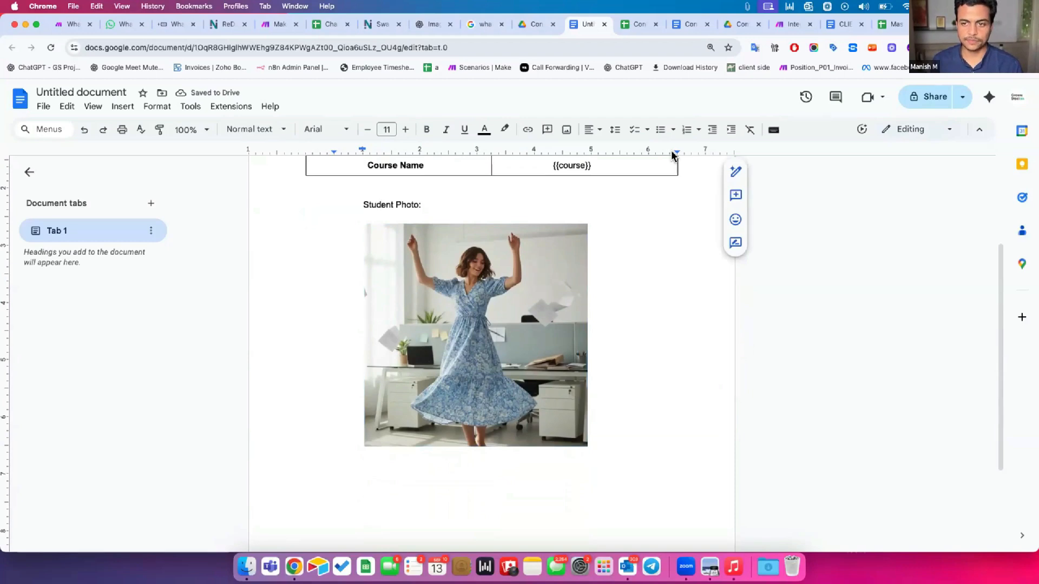
left_click(593, 130)
left_click(607, 150)
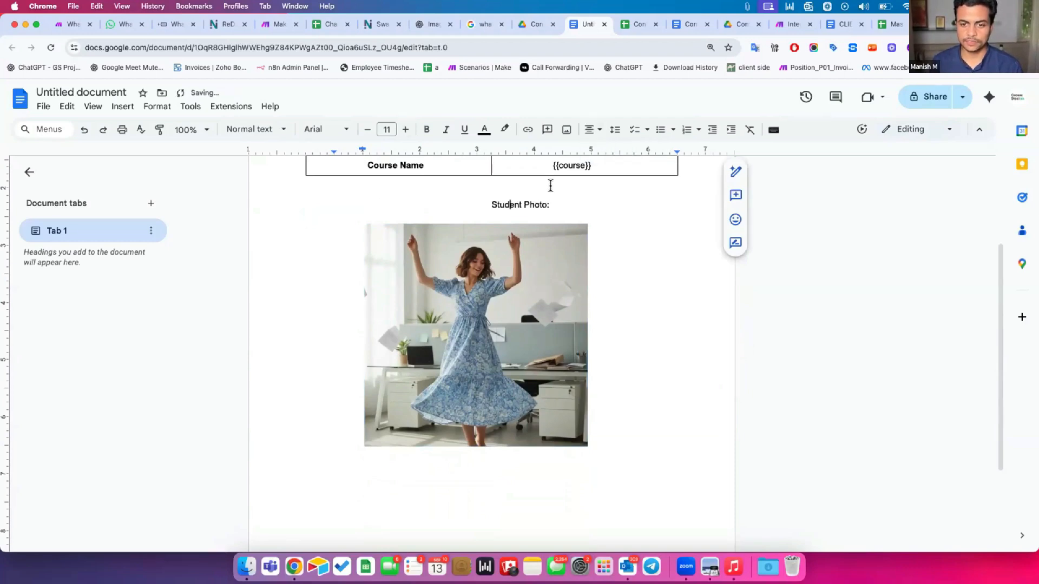
left_click(475, 247)
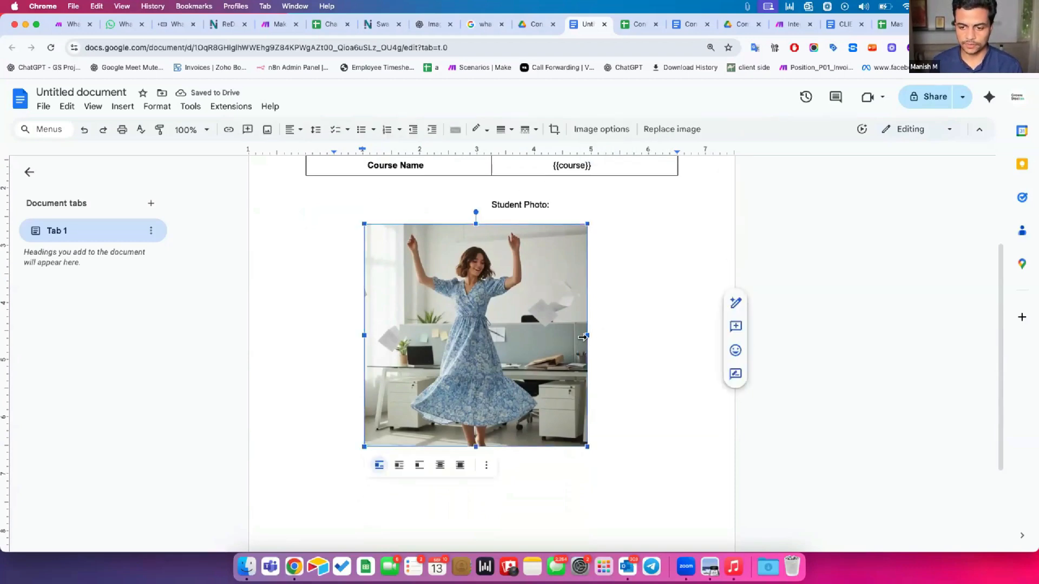
left_click_drag(587, 336, 619, 336)
left_click_drag(360, 336, 398, 335)
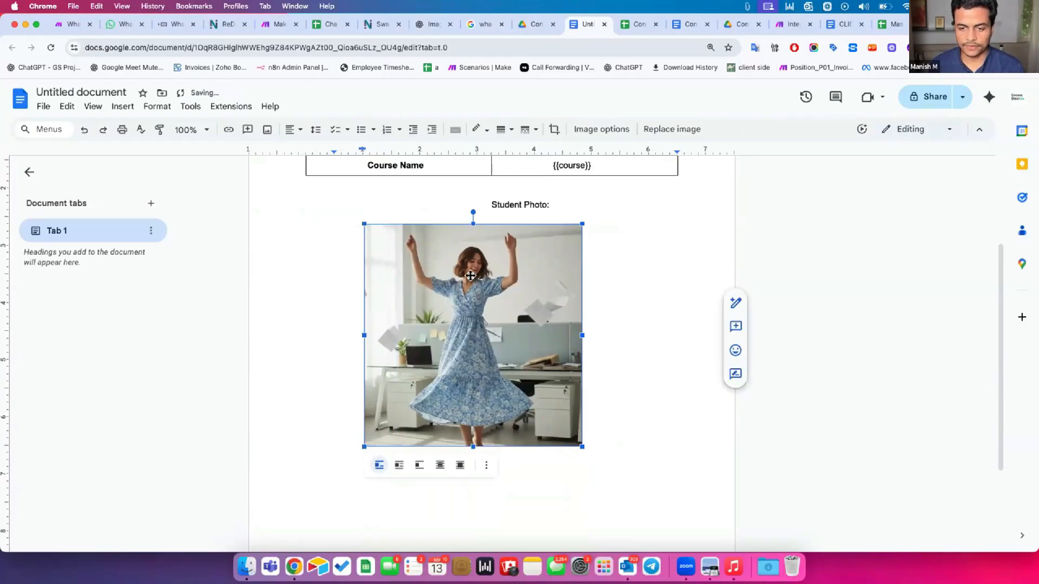
Left-align the Student Photo label and make it bold
left_click(381, 150)
left_click(361, 149)
left_click(361, 149)
left_click(362, 149)
left_click(366, 150)
left_click(359, 242)
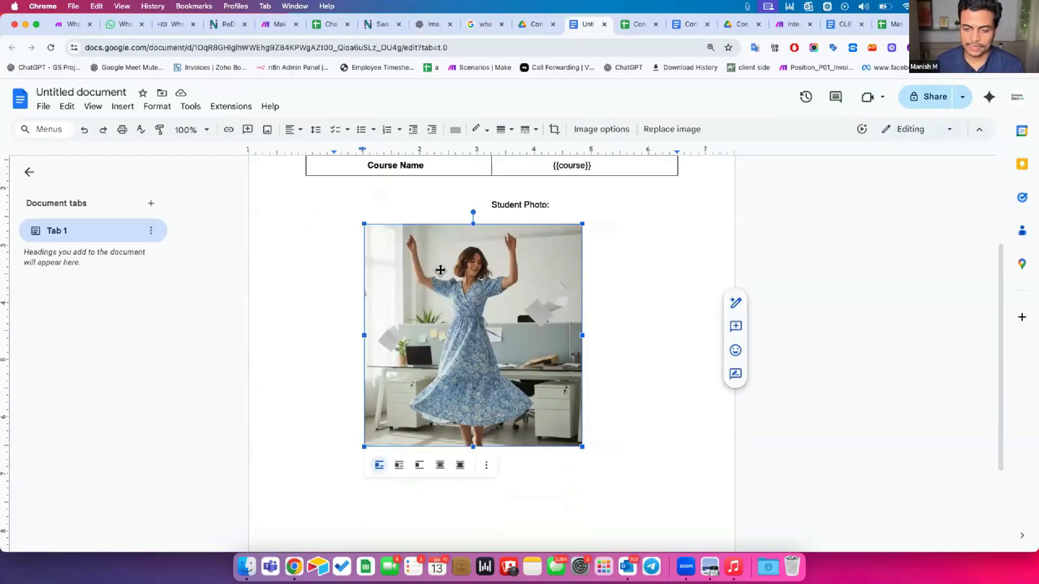
left_click(496, 202)
key("super+shift+l")
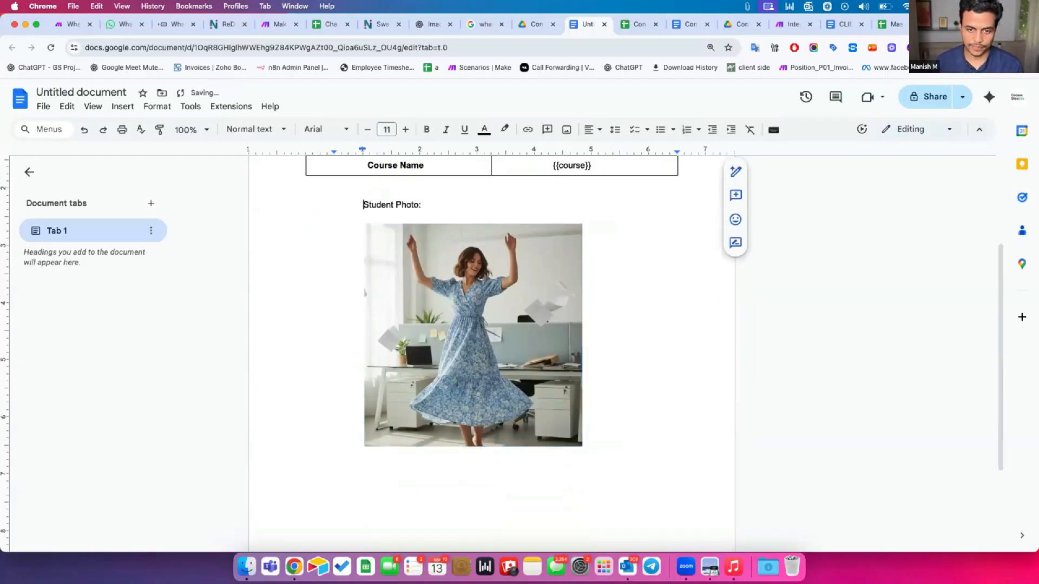
key("shift+super+Right")
key("super+b")
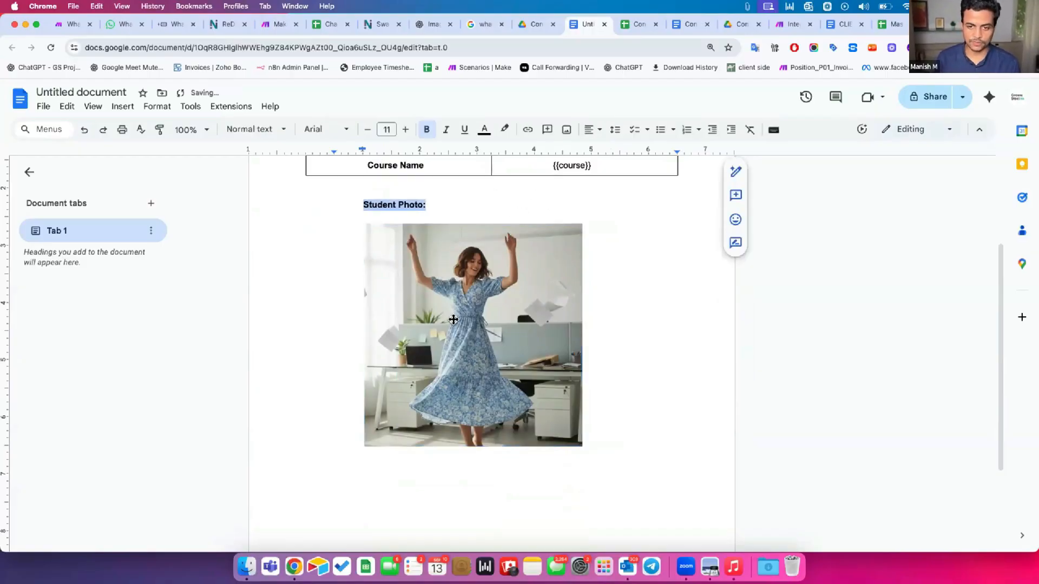
Title the document 'Certificate of Completion'
left_click(454, 385)
scroll(455, 385, "up", 3)
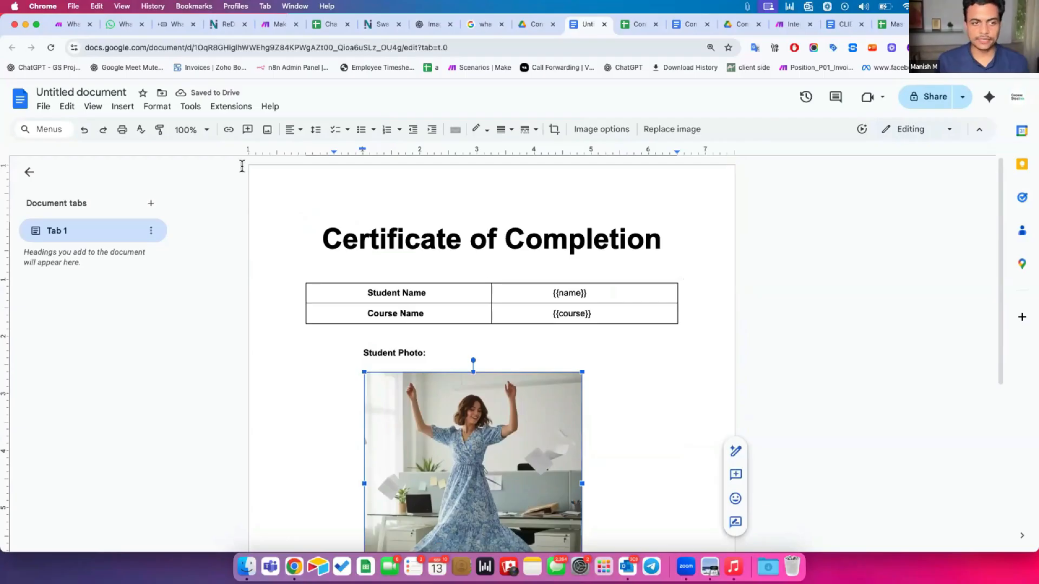
left_click(102, 90)
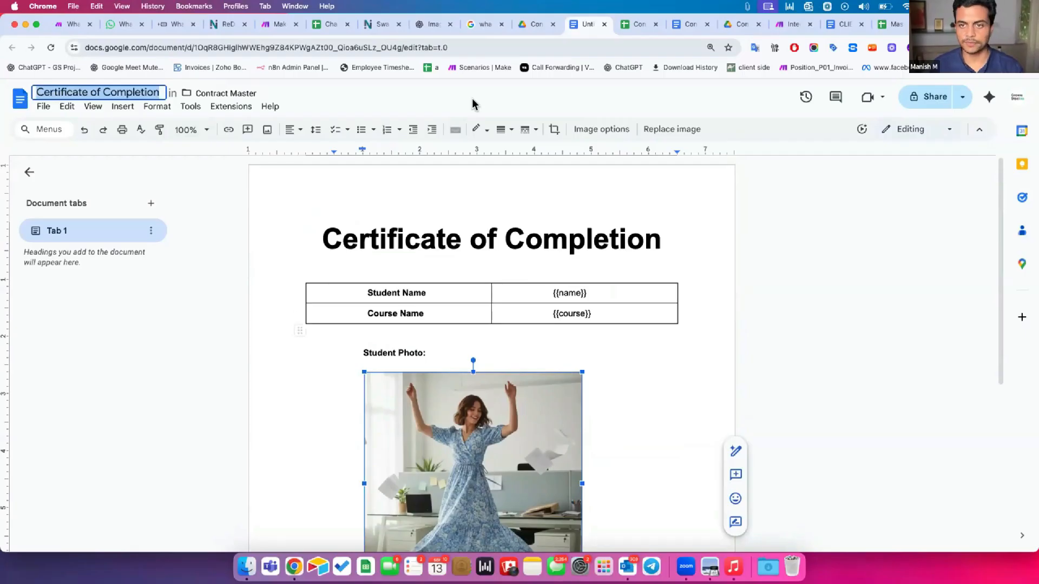
Copy all six modules and place the duplicate chain in a row below the original
left_click(784, 28)
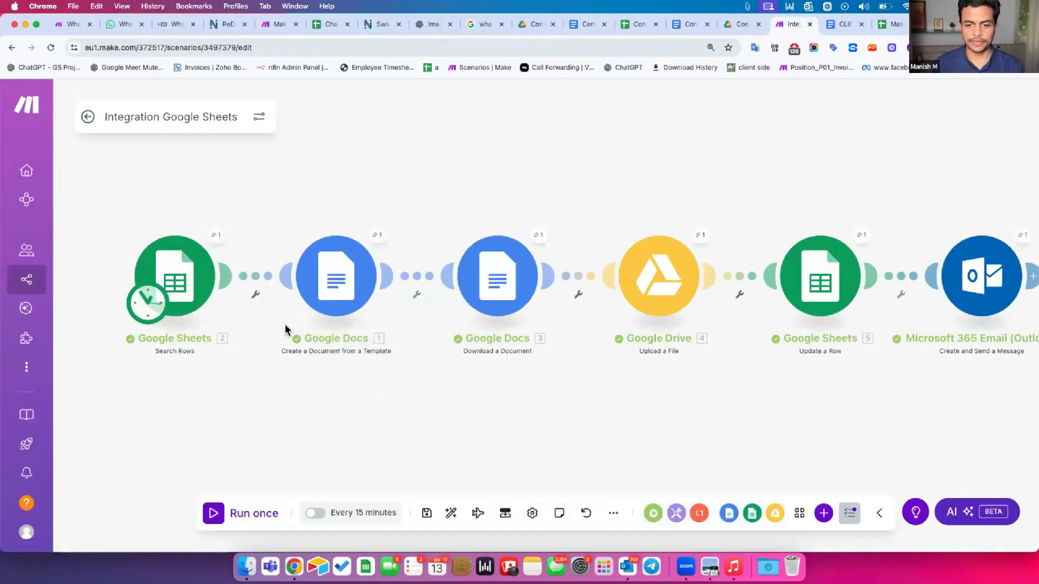
scroll(286, 326, "down", 3)
left_click_drag(628, 339, 866, 328)
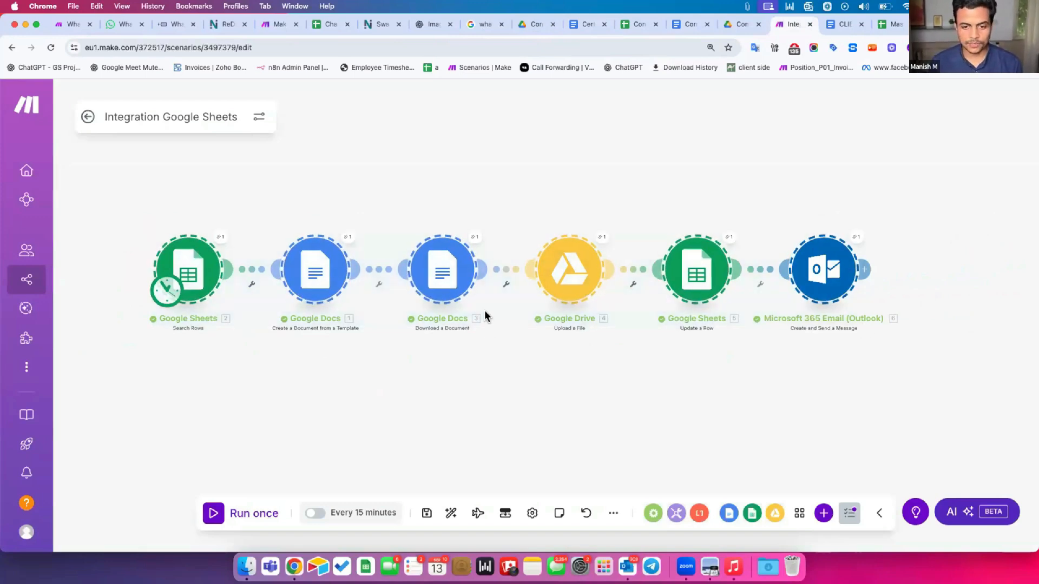
left_click_drag(477, 345, 485, 317)
left_click_drag(160, 191, 872, 287)
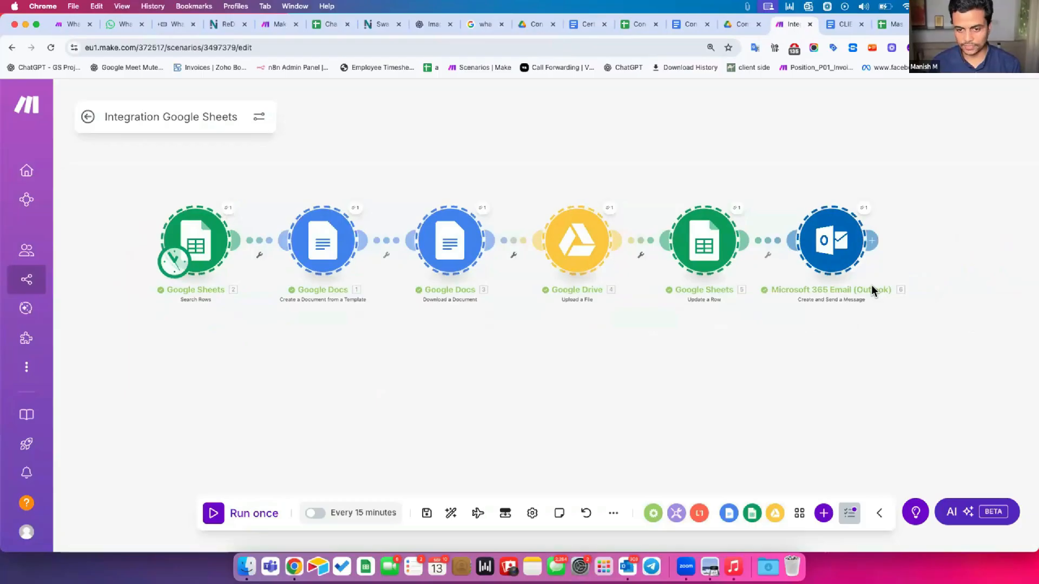
key("super+v")
left_click_drag(730, 310, 206, 423)
Move the schedule trigger onto the copied Google Sheets module
scroll(313, 288, "down", 2)
left_click_drag(314, 288, 354, 201)
left_click_drag(238, 201, 247, 298)
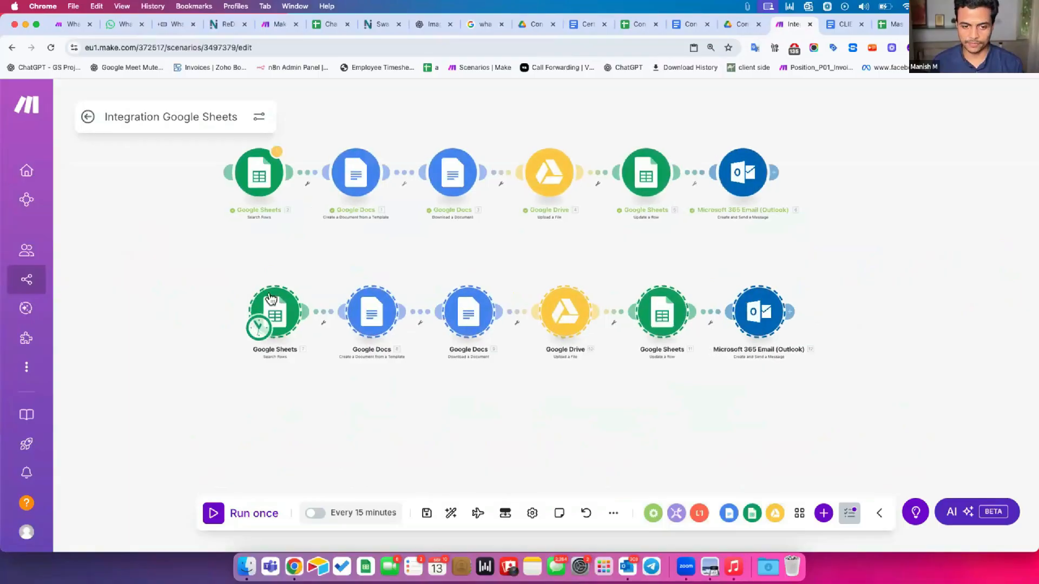
Set copied Search Rows module 7 to the Certificates sheet, then open the copied Google Docs step
left_click(257, 322)
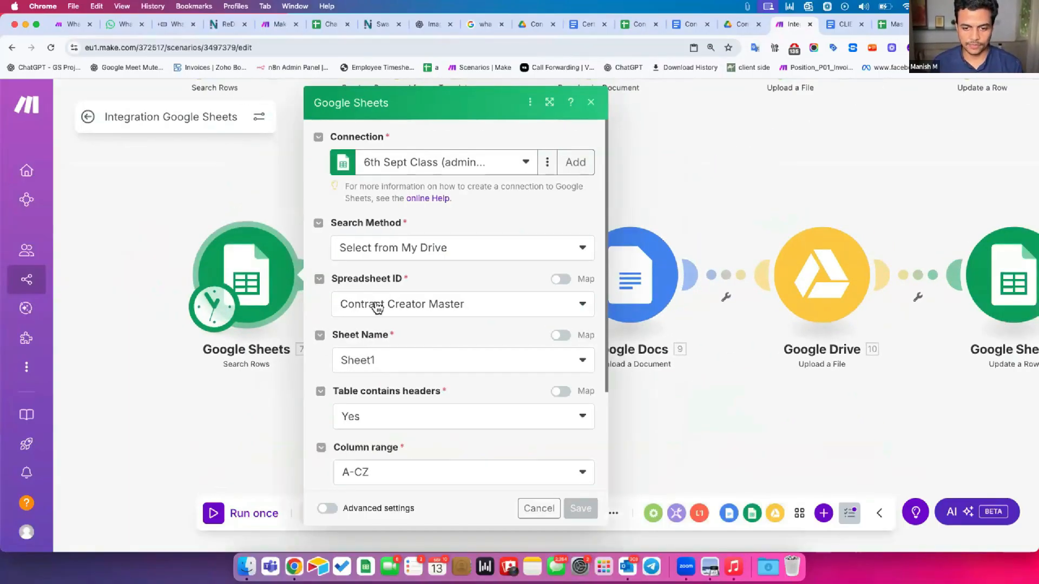
left_click(377, 307)
left_click(346, 360)
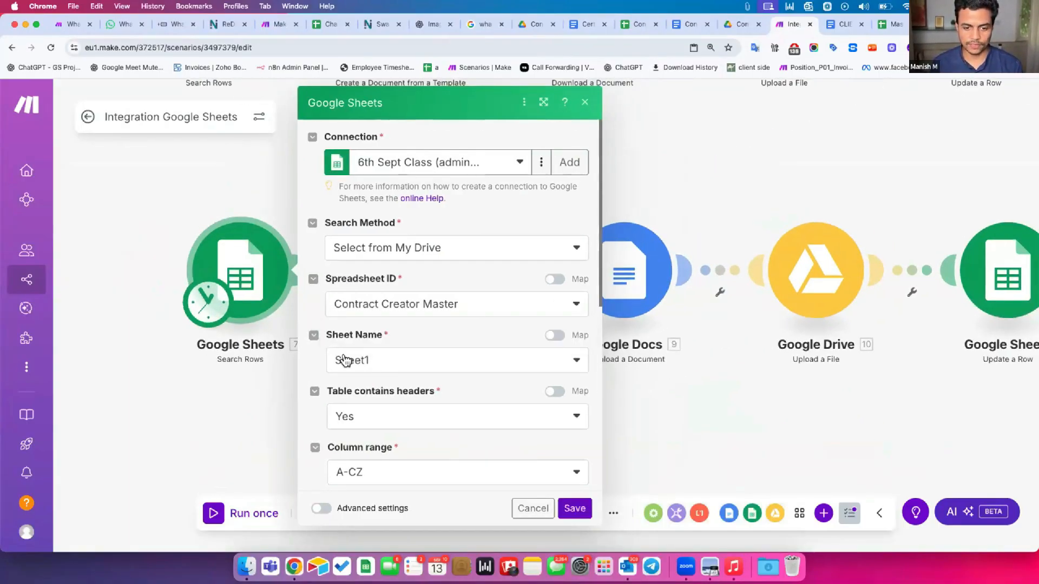
left_click(350, 361)
left_click(349, 407)
scroll(526, 470, "down", 3)
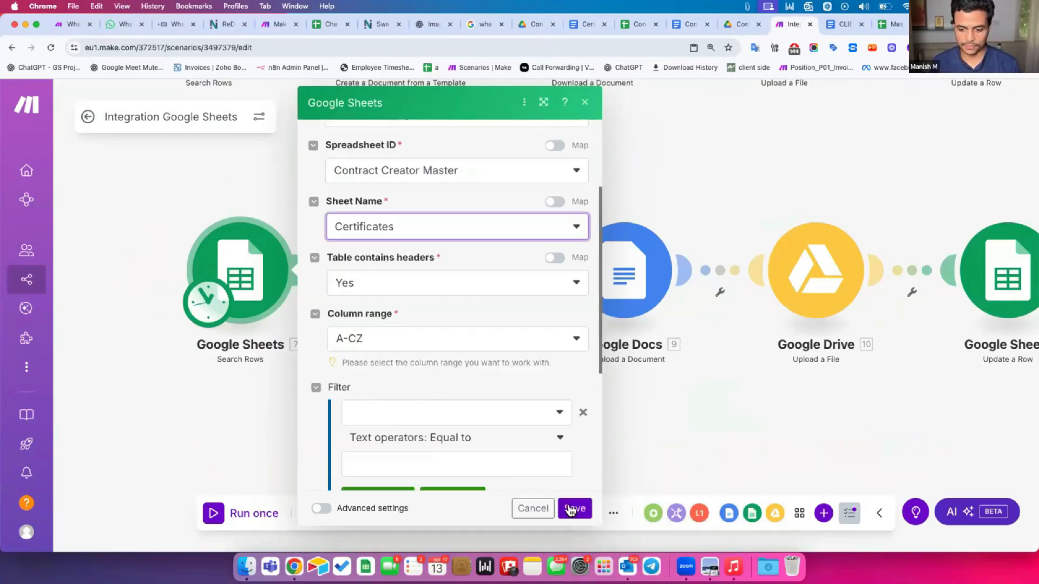
key("Escape")
left_click(379, 274)
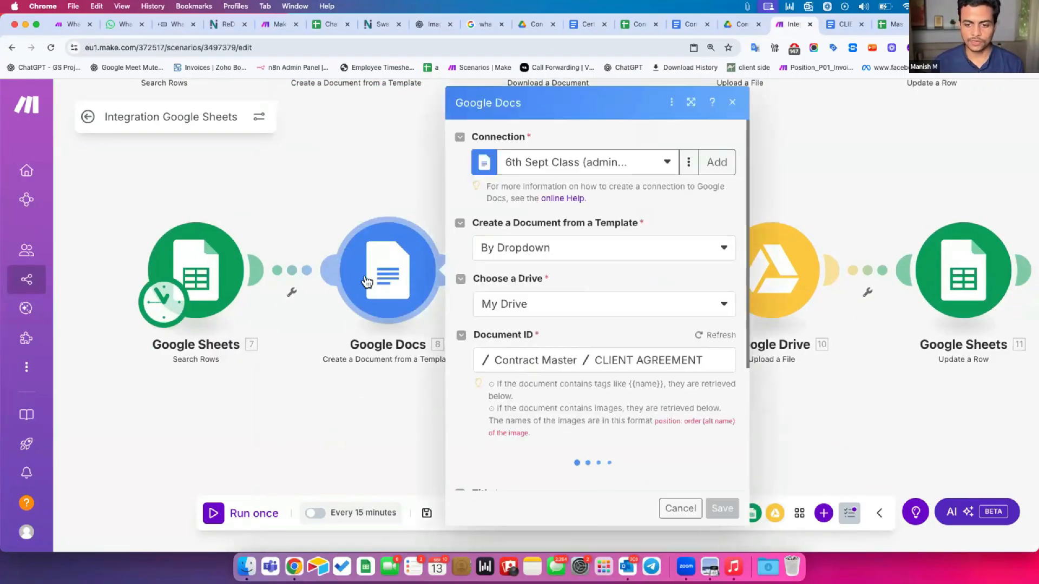
left_click(588, 24)
left_click(43, 106)
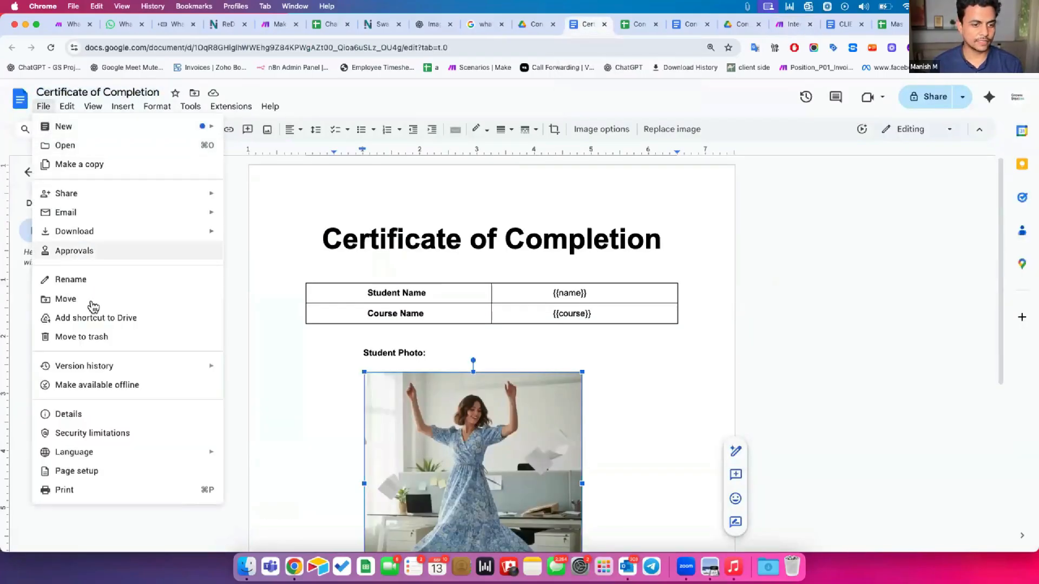
left_click(88, 300)
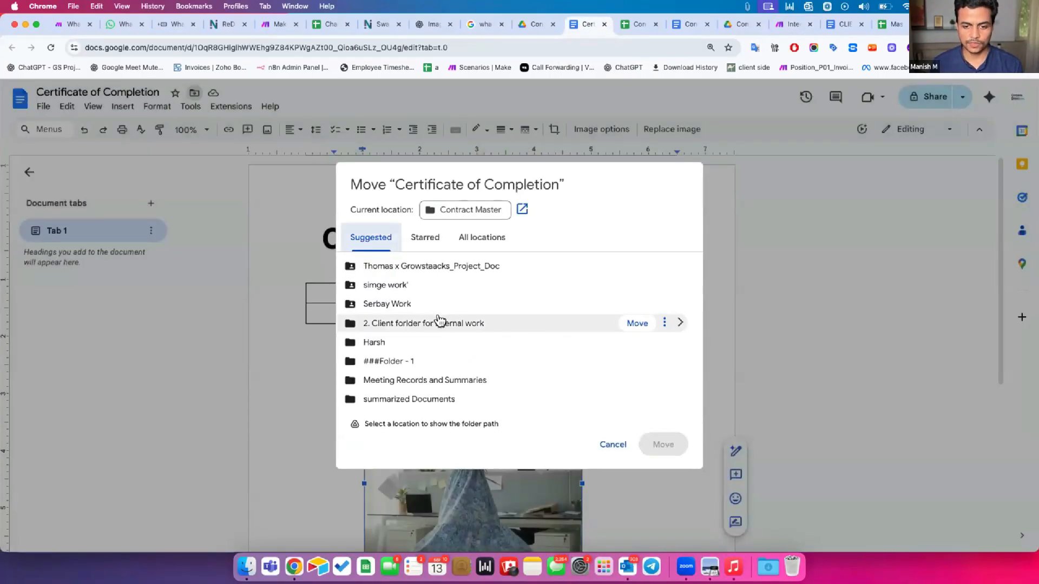
left_click(459, 211)
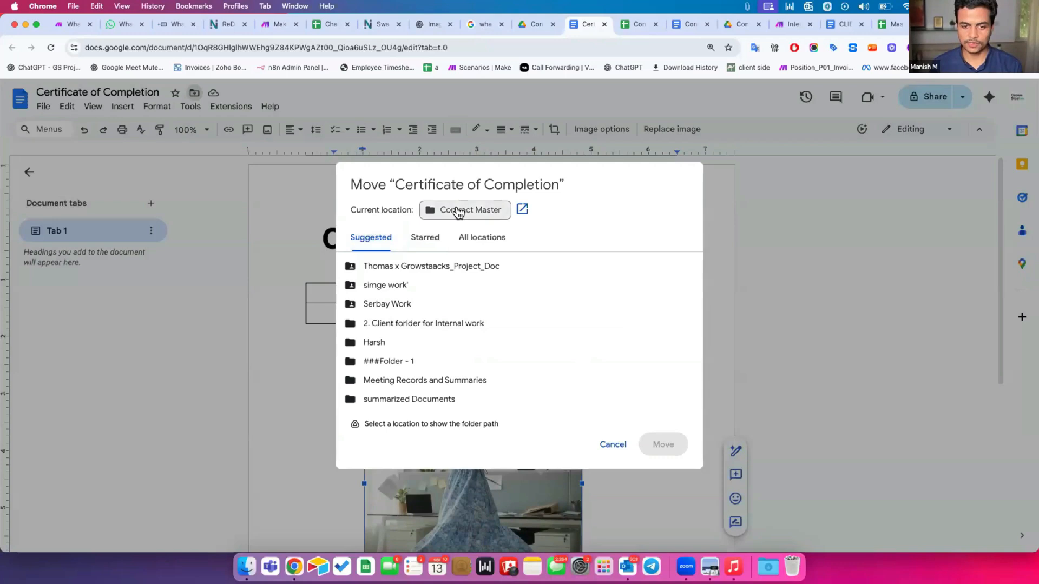
left_click(613, 445)
left_click_drag(790, 24, 625, 27)
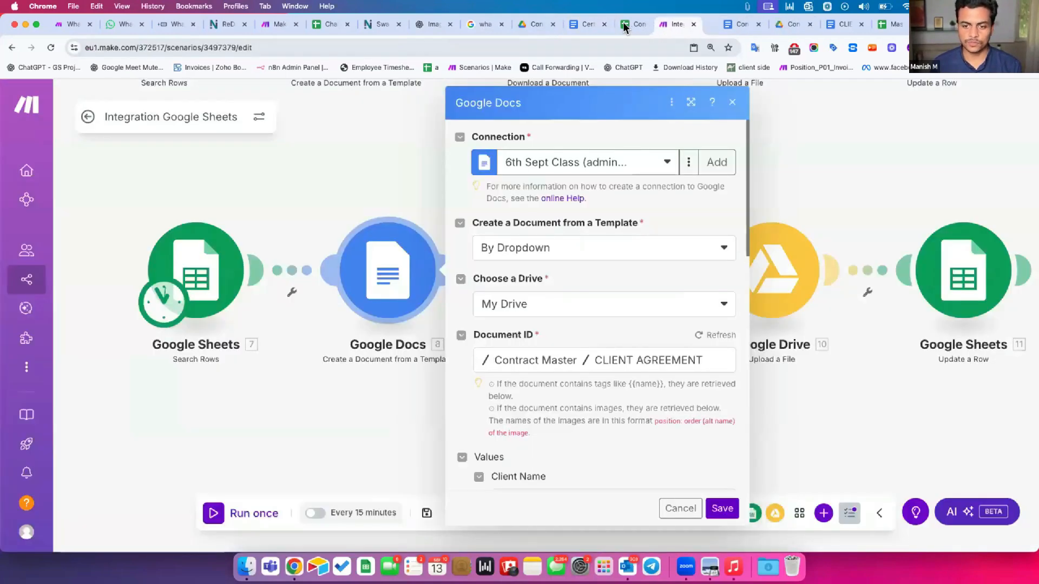
Pick Certificate of Completion as the template document in the Google Docs step
left_click(343, 419)
left_click(388, 270)
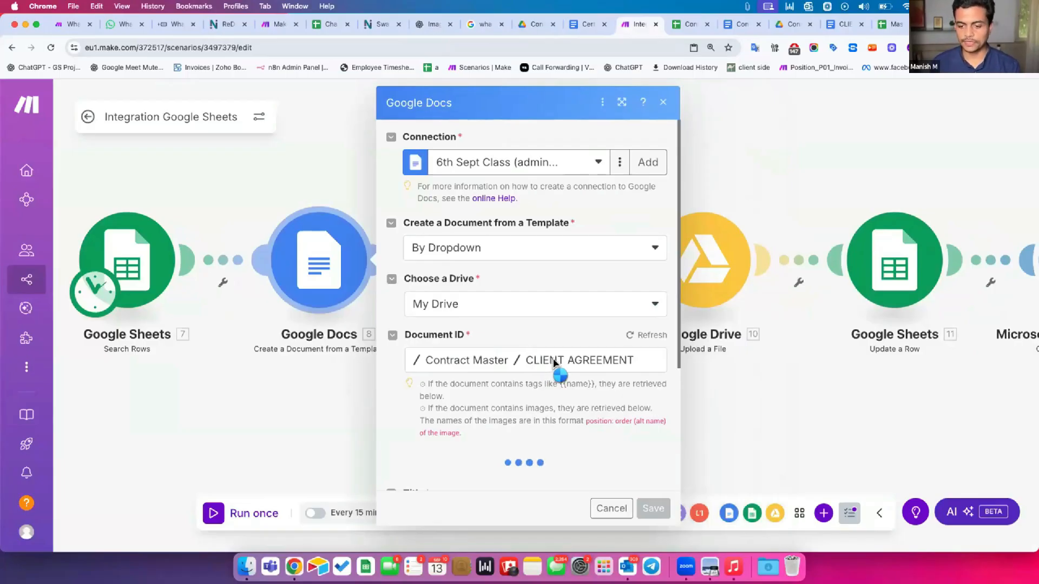
left_click(553, 362)
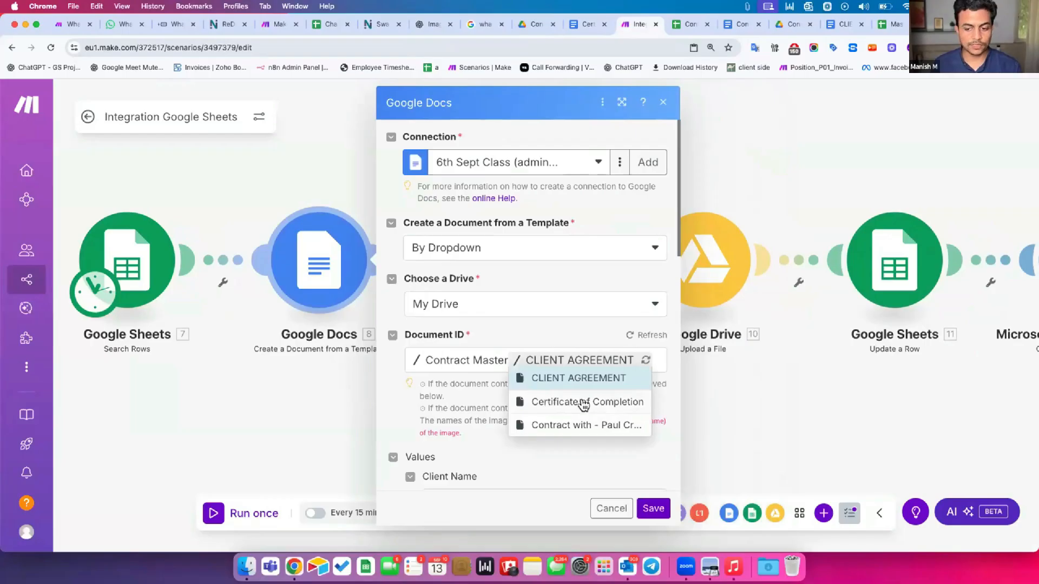
left_click(593, 401)
scroll(534, 402, "down", 4)
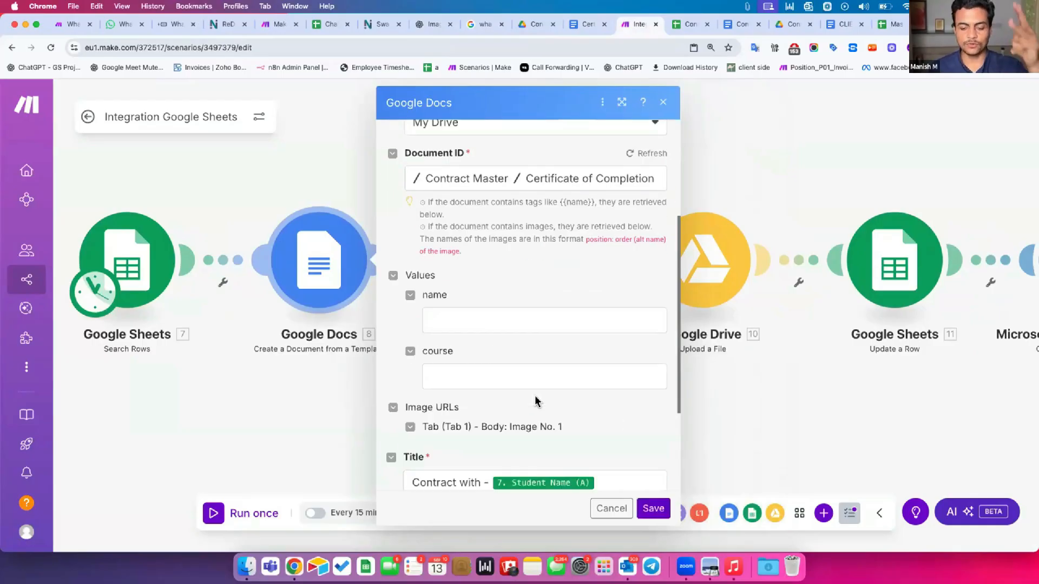
scroll(535, 401, "down", 3)
left_click_drag(417, 325, 455, 326)
Type a sample student name into the name value, then clear it again
left_click(464, 234)
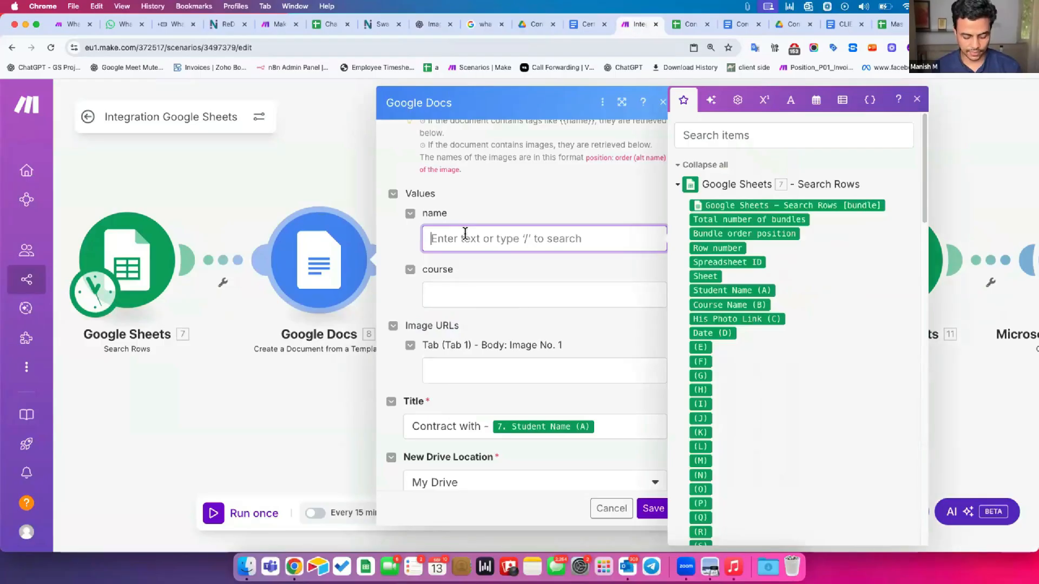
key("Tab")
key("shift+Tab")
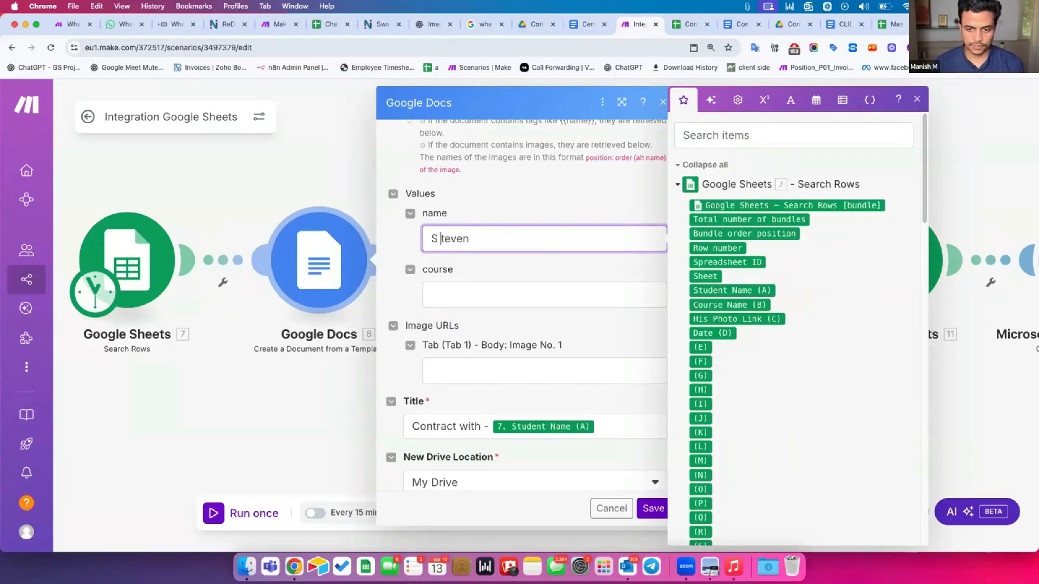
key("Tab")
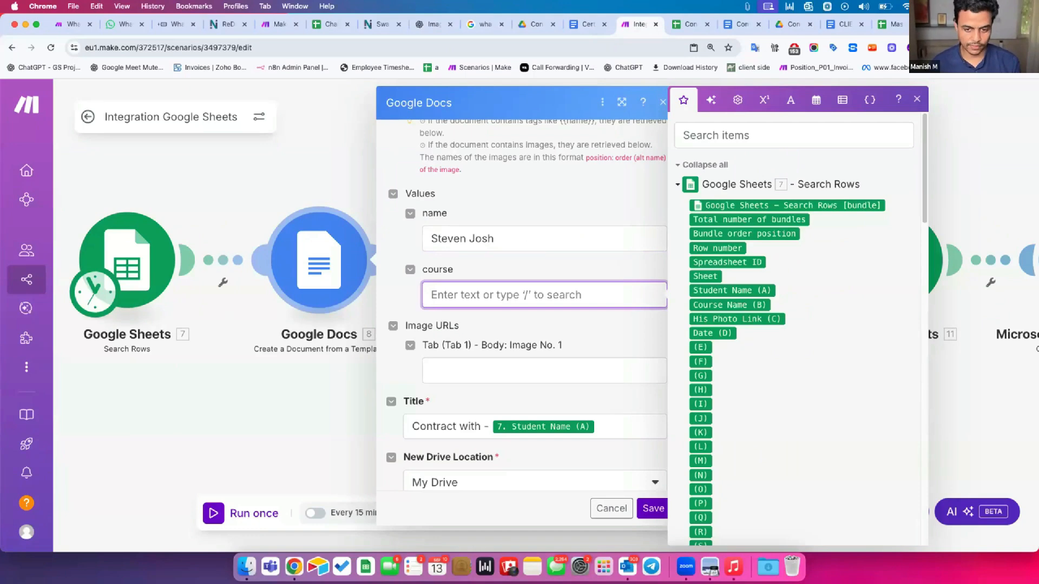
left_click(568, 239)
key("super+a")
key("BackSpace")
Map Student Name (A), Course Name (B) and His Photo Link (C) to name, course and image URL
left_click(738, 290)
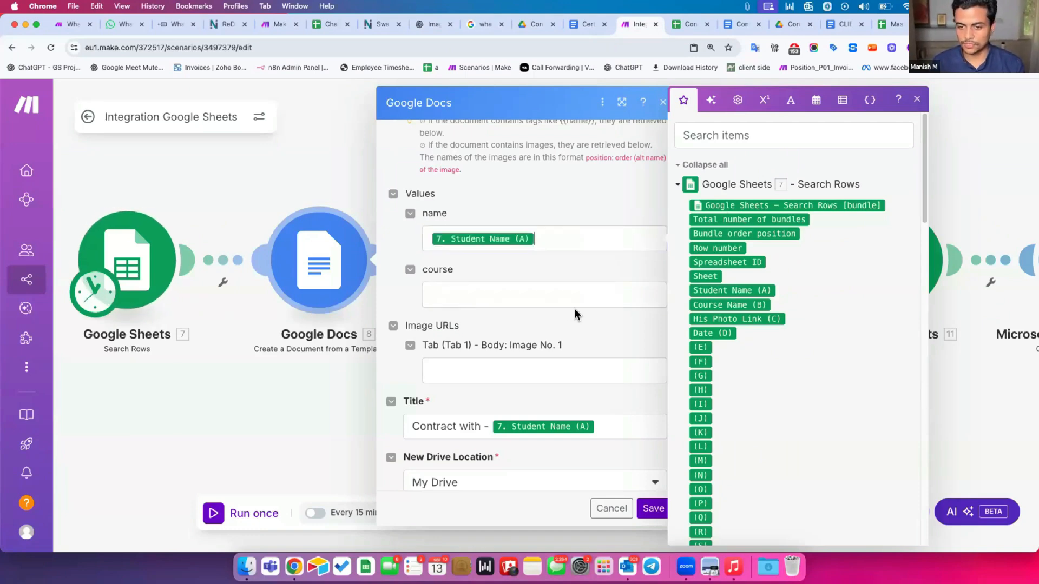
key("Tab")
left_click(725, 304)
left_click(558, 370)
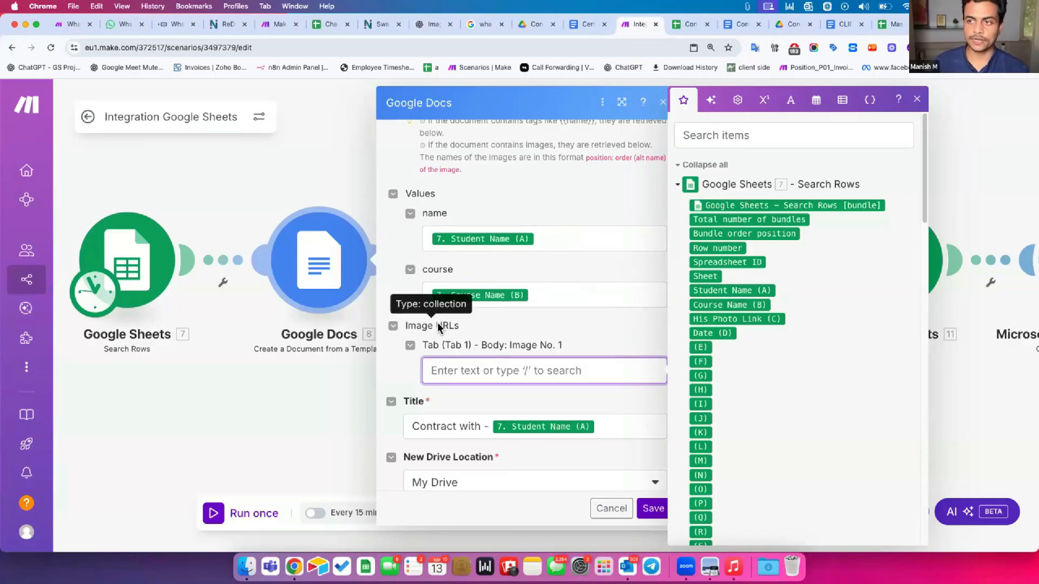
left_click(717, 317)
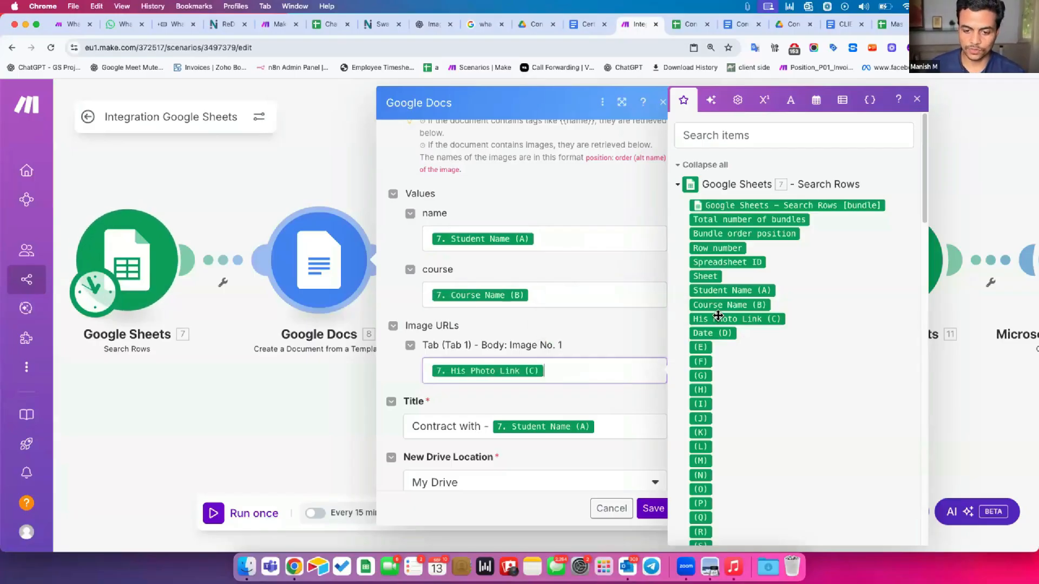
Change the document title to 'Certificate of' plus the student name and confirm
scroll(427, 346, "down", 2)
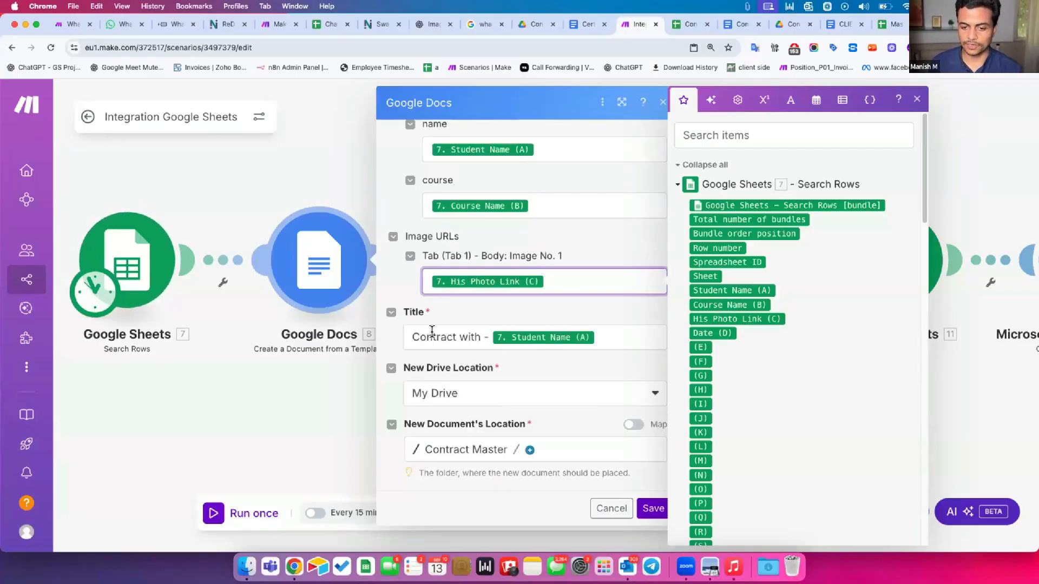
left_click(453, 335)
double_click(453, 335)
type("Certificate of")
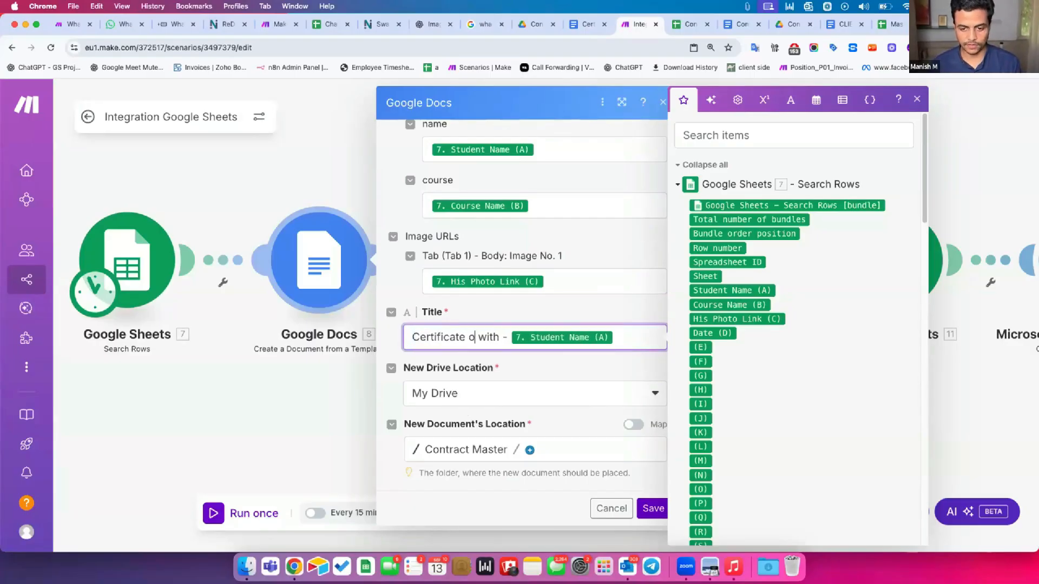
key("Delete")
key("Delete")
key("Delete")
key("Delete")
key("Delete")
key("Delete")
key("Delete")
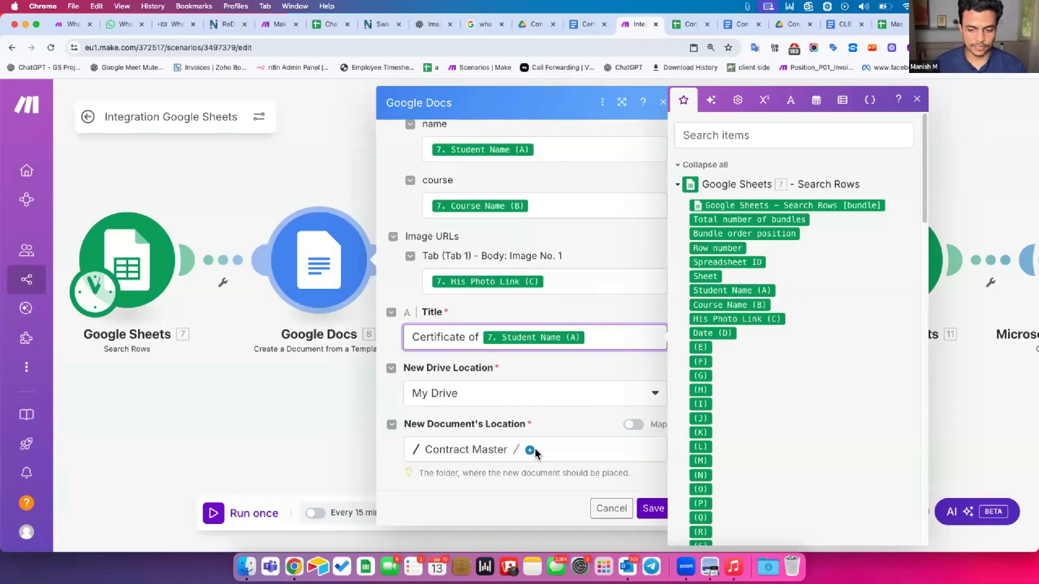
left_click(653, 509)
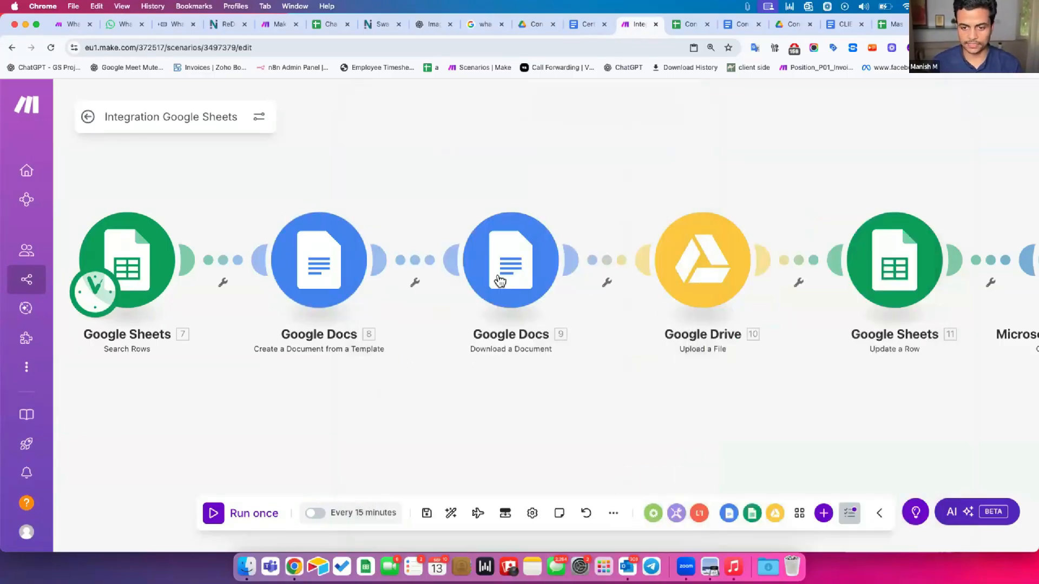
Review the Download a Document and Google Drive Upload a File step settings
left_click(487, 265)
scroll(366, 348, "right", 2)
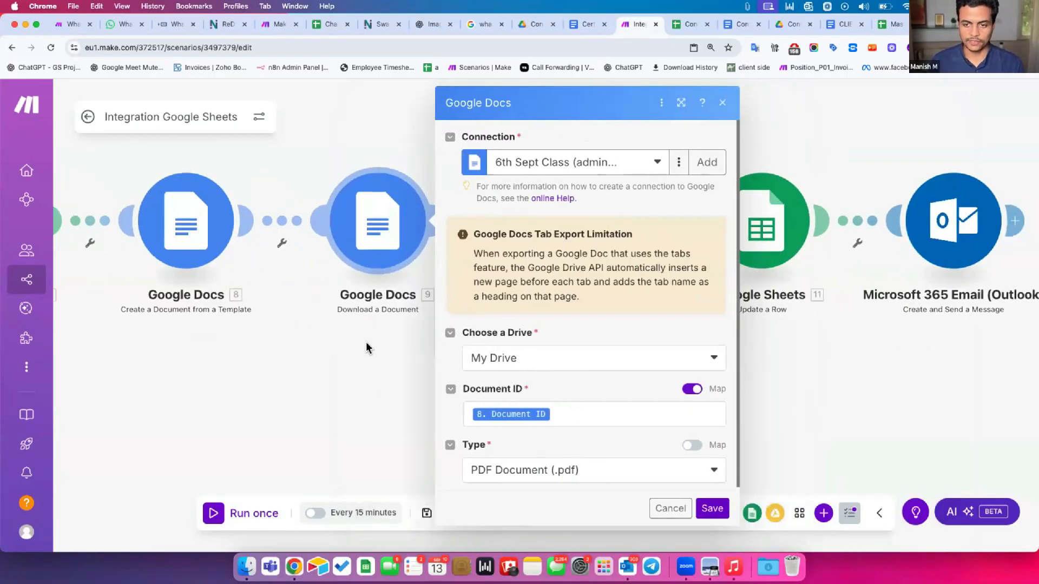
left_click(422, 364)
scroll(398, 246, "right", 3)
left_click(397, 246)
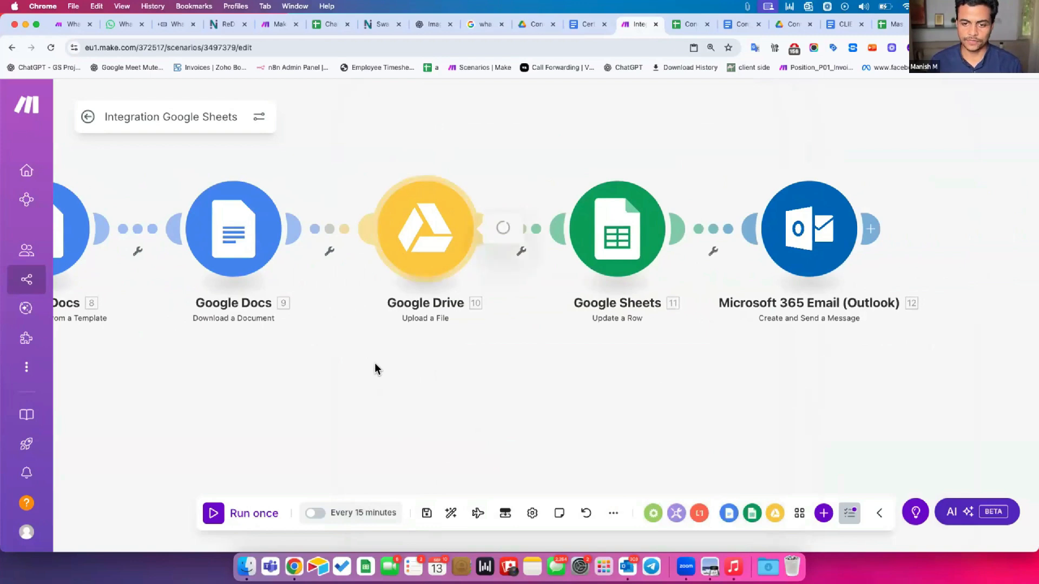
left_click(416, 385)
Delete the Update a Row and Outlook steps and re-centre the remaining four modules
left_click_drag(559, 167, 877, 302)
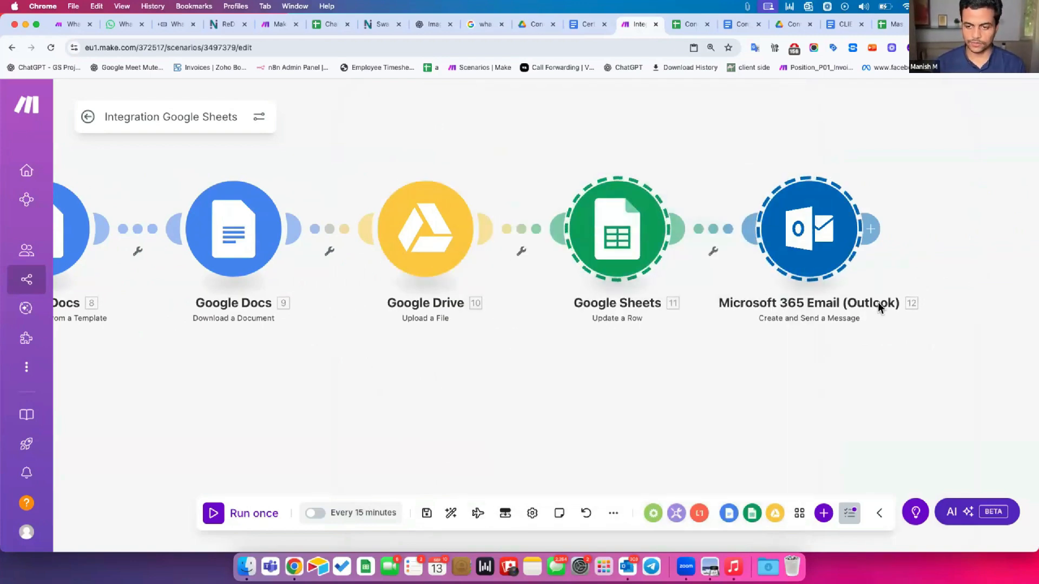
key("Delete")
left_click_drag(398, 338, 699, 344)
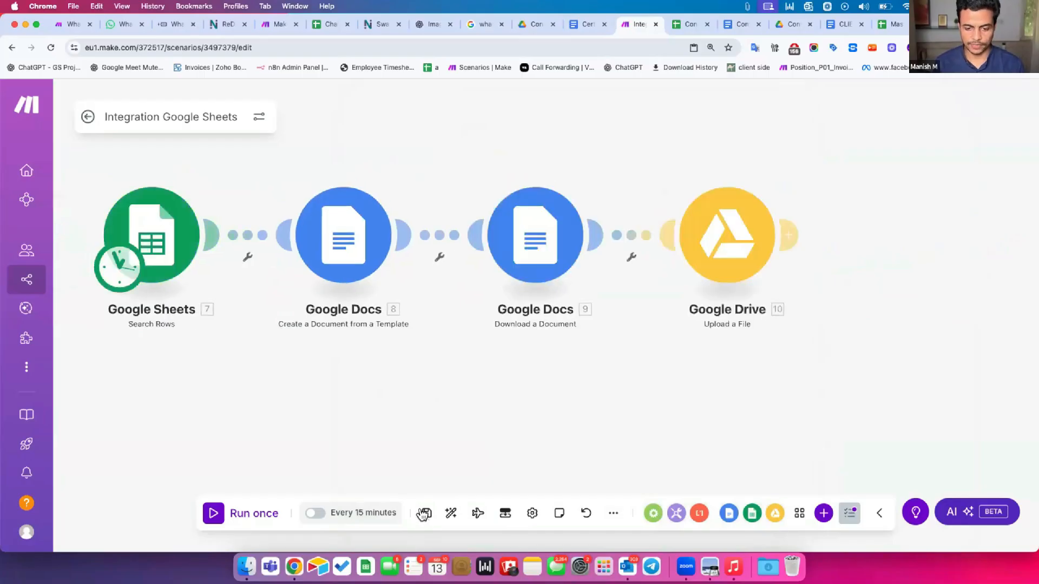
left_click_drag(373, 392, 398, 394)
Enter a sample student name in cell A2 of the Certificates sheet
left_click(669, 28)
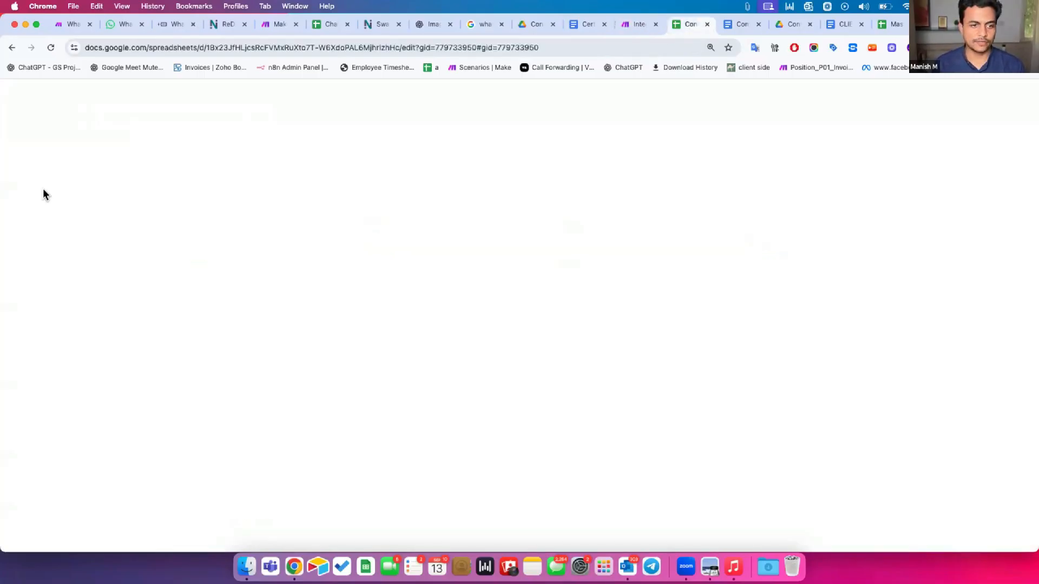
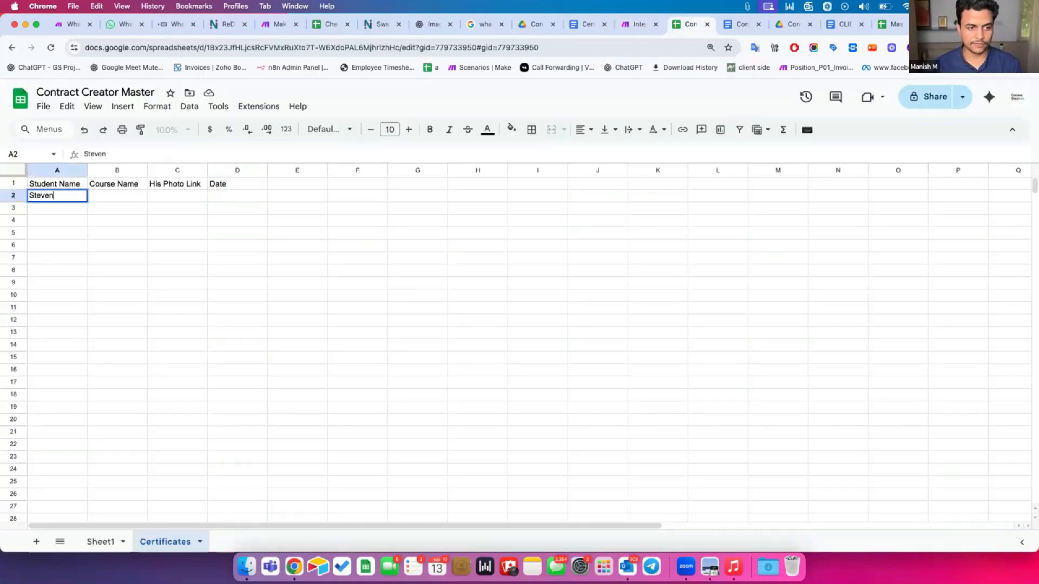
key("Return")
key("Up")
key("Right")
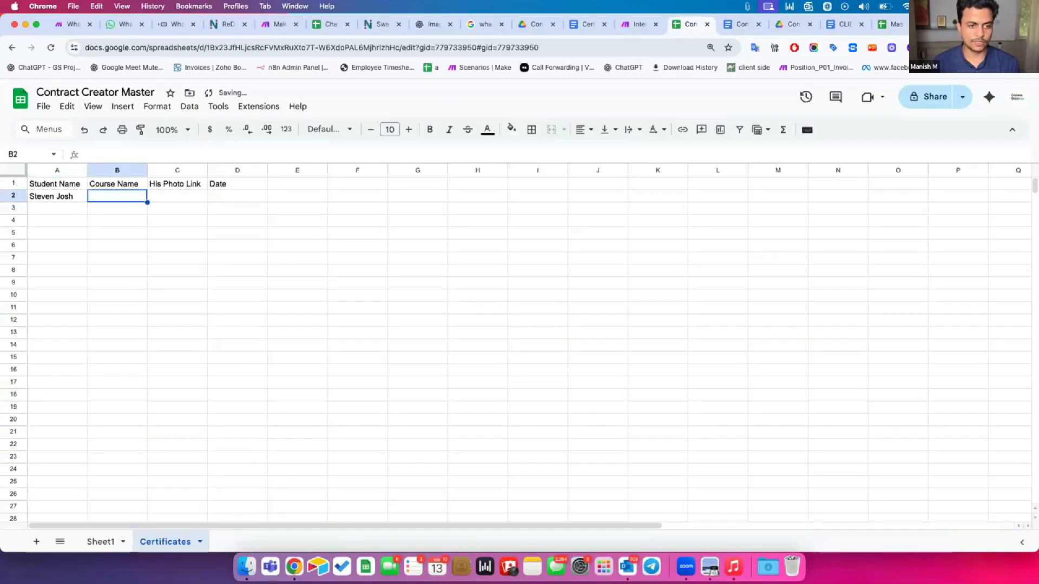
Convert A1:E10 into a table and delete the extra Column 1 in column E
left_click_drag(57, 184, 281, 290)
left_click(157, 106)
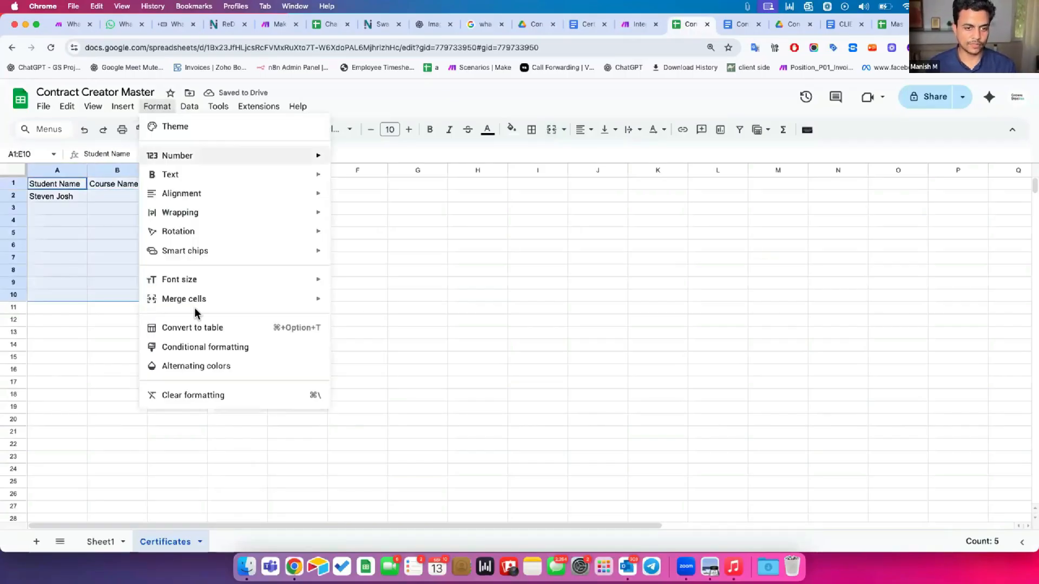
left_click(187, 326)
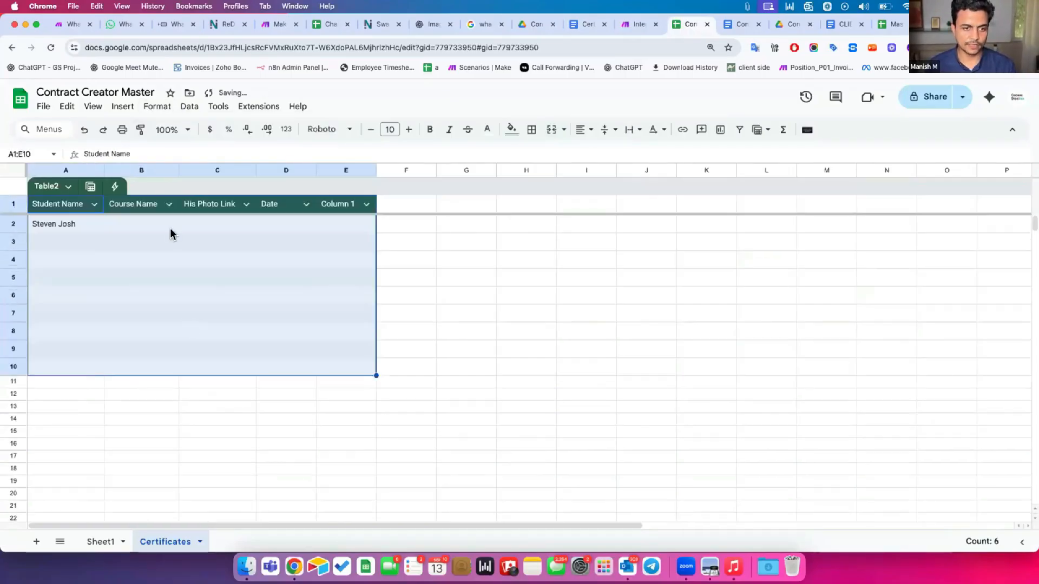
left_click(170, 228)
left_click(344, 168)
key("super+alt+minus")
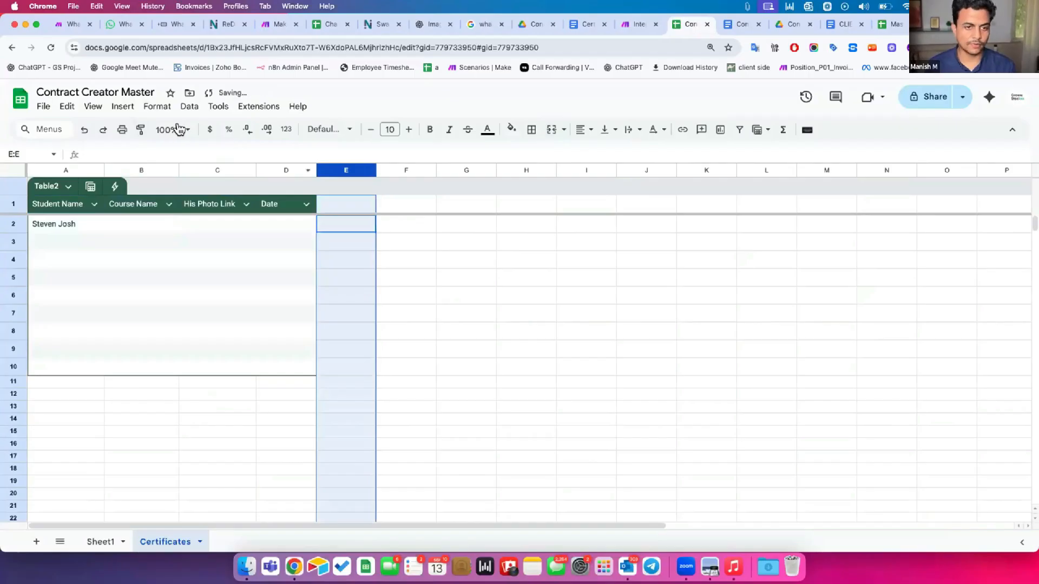
Zoom to 150%, enter 'Automation Mastery Program' in B2, and widen columns B and C
left_click(178, 130)
left_click(176, 251)
left_click(198, 261)
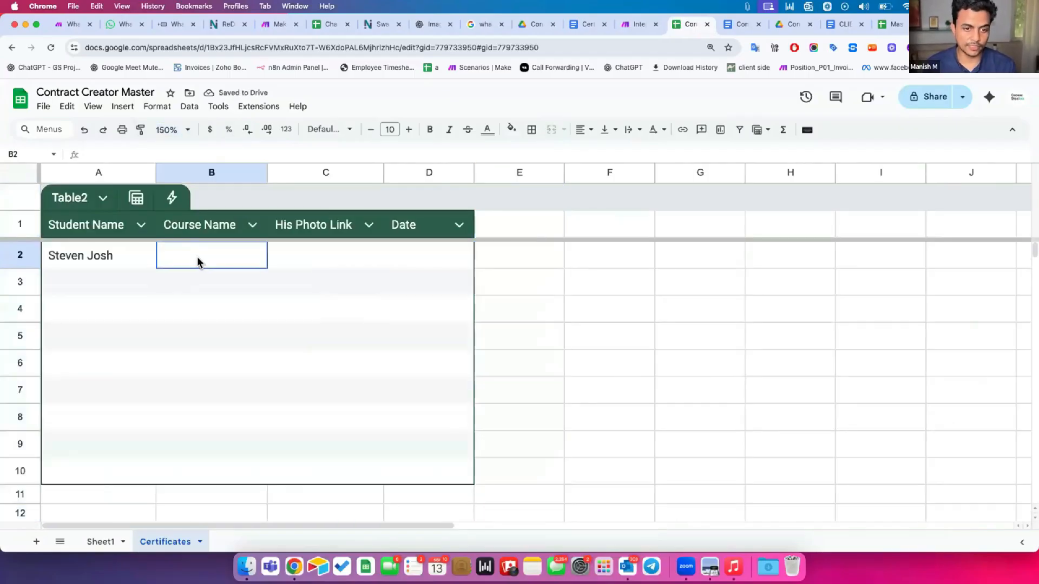
left_click_drag(268, 172, 331, 172)
type("Automation Mastery Program")
key("Return")
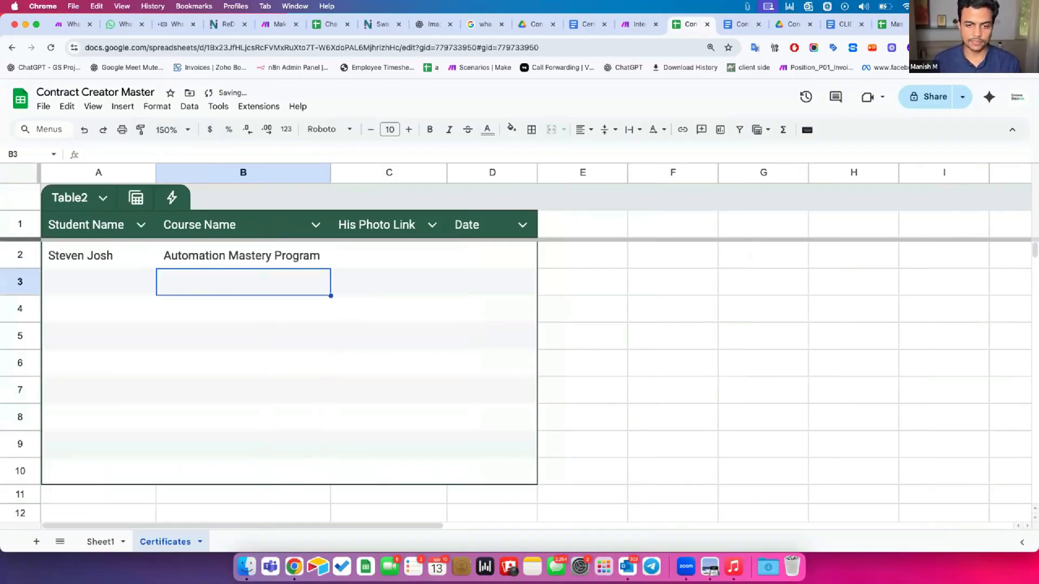
left_click(358, 254)
left_click_drag(331, 172, 372, 172)
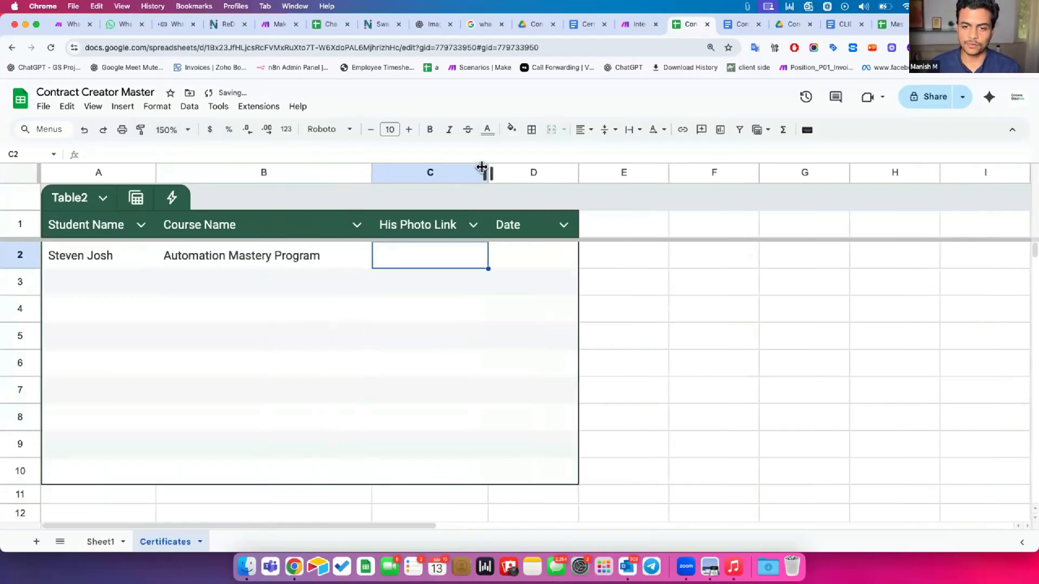
left_click_drag(487, 172, 566, 172)
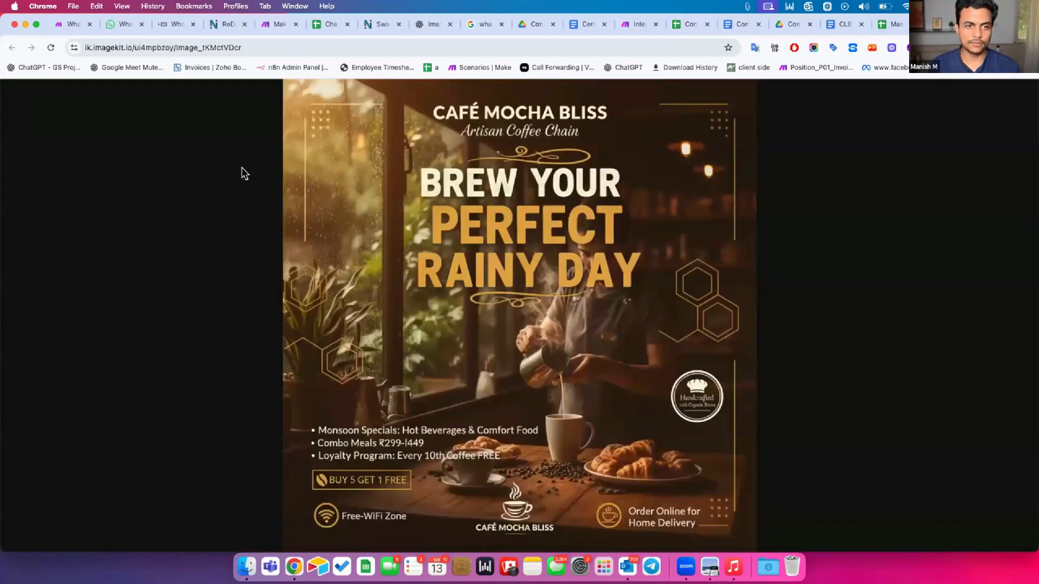
Go to imagekit.io, log in, and open the Media library
left_click(638, 48)
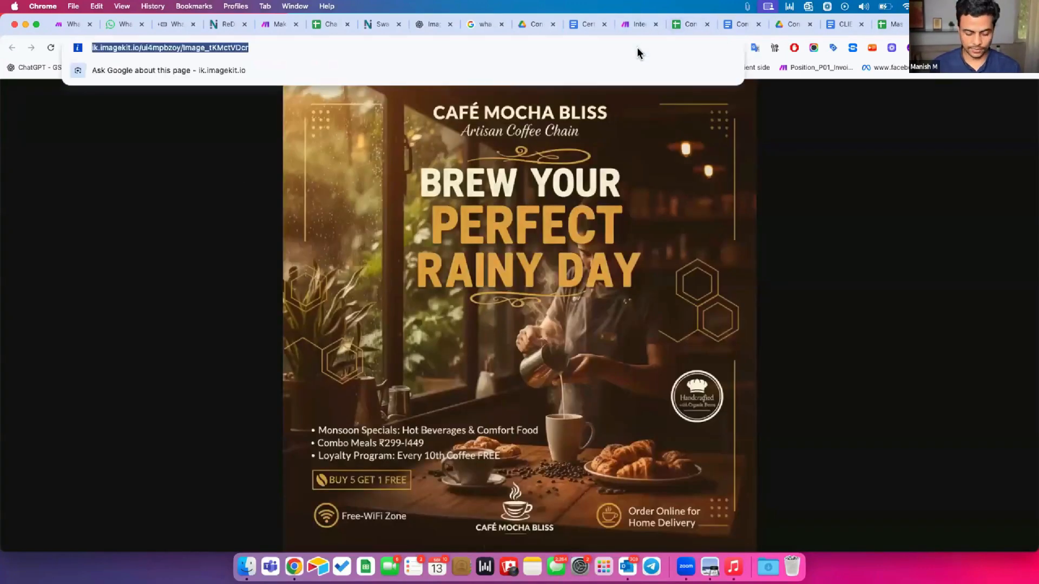
type("imagekit.io/dashboard")
key("Return")
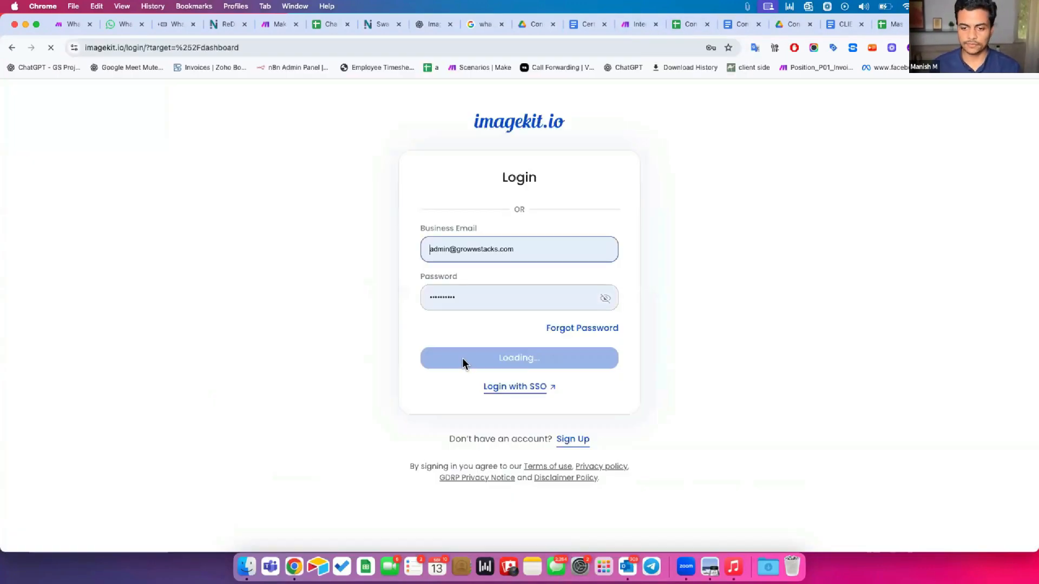
left_click(452, 373)
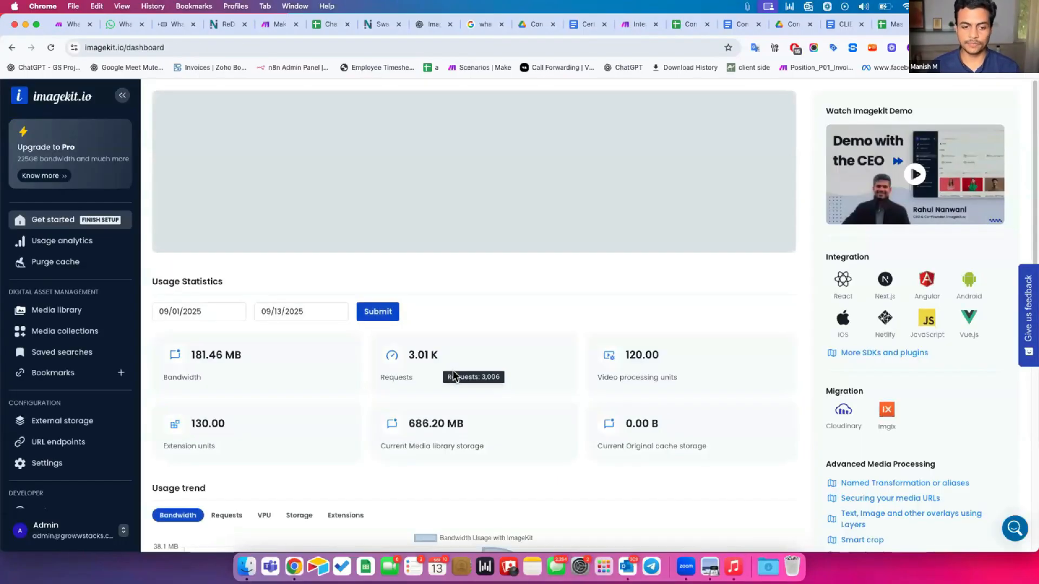
left_click(93, 310)
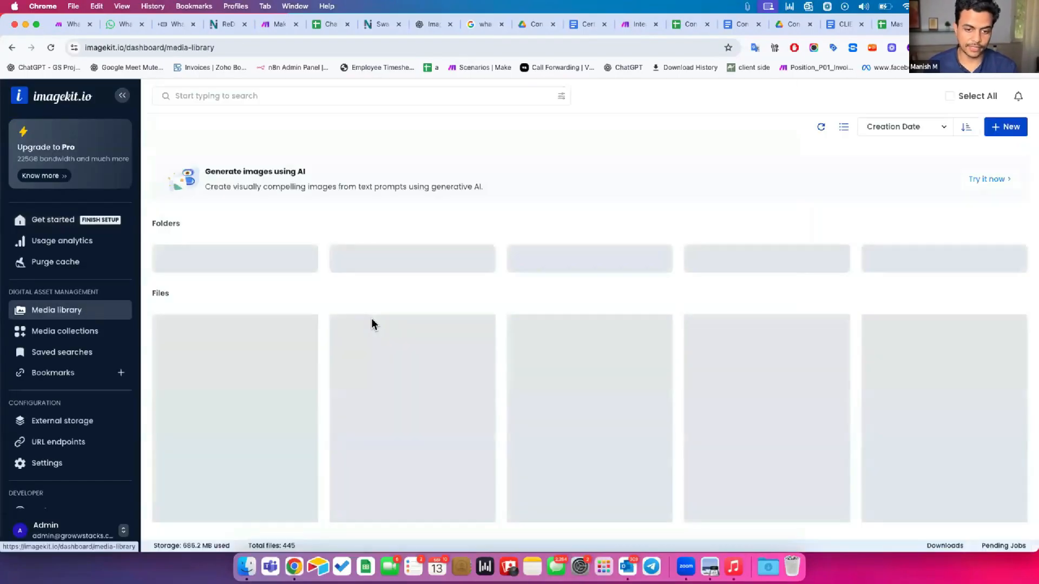
Copy the dress_image_YTs7-wEr5 photo URL and paste it into cell C2 (His Photo Link)
scroll(372, 324, "down", 5)
scroll(372, 325, "down", 10)
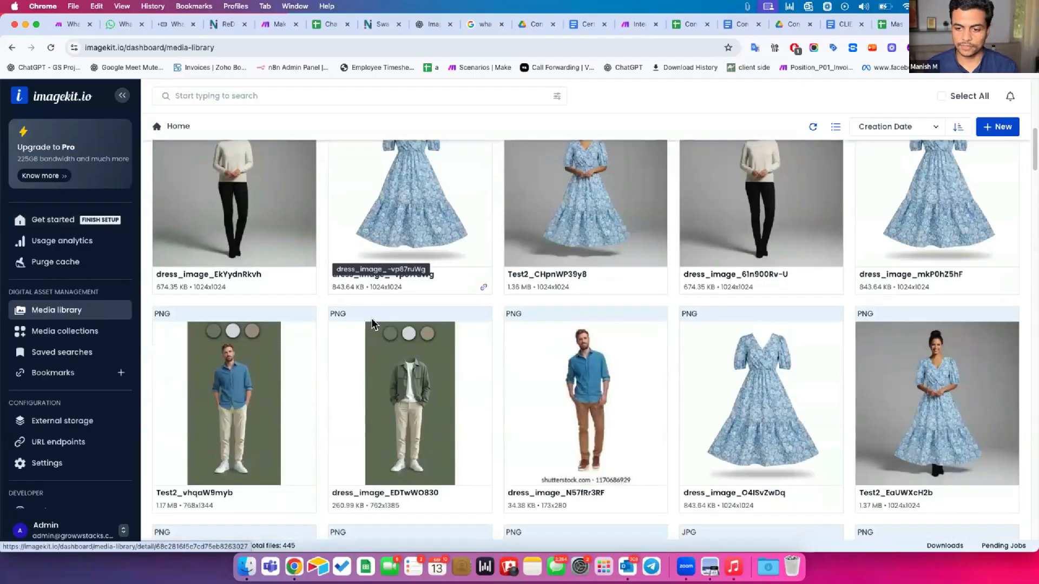
scroll(371, 325, "down", 15)
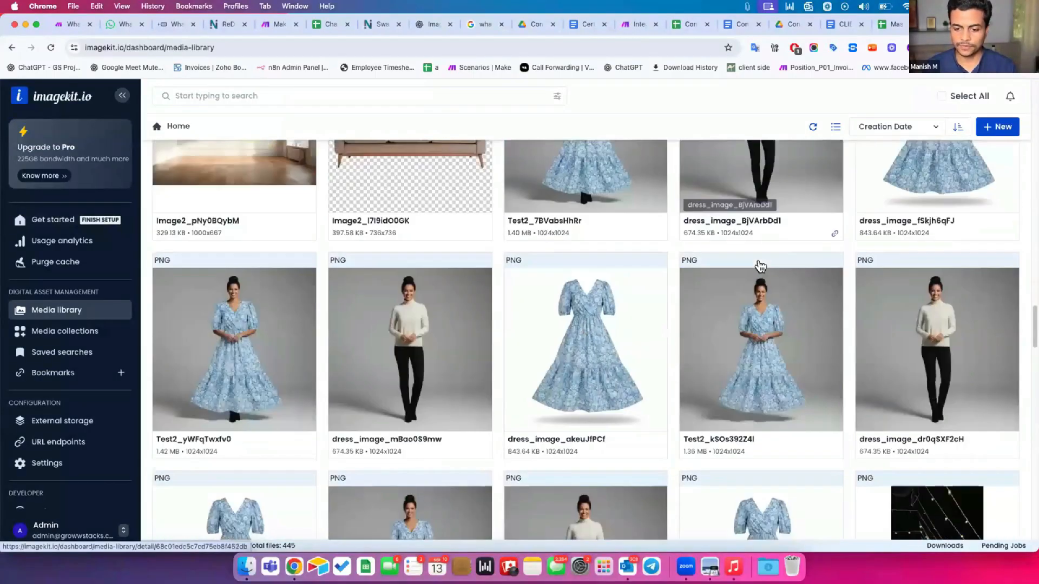
scroll(448, 260, "down", 10)
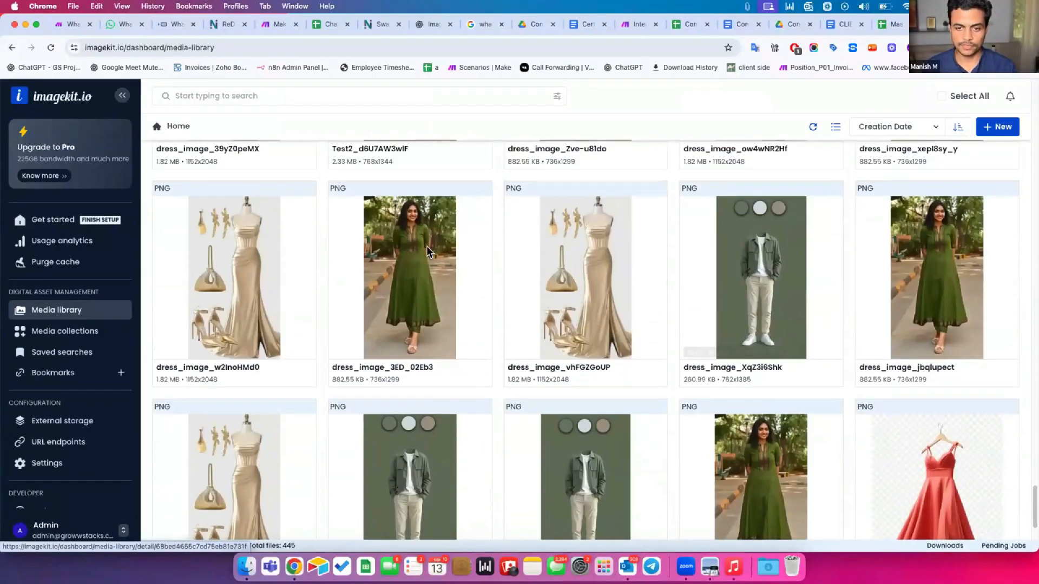
scroll(395, 336, "up", 15)
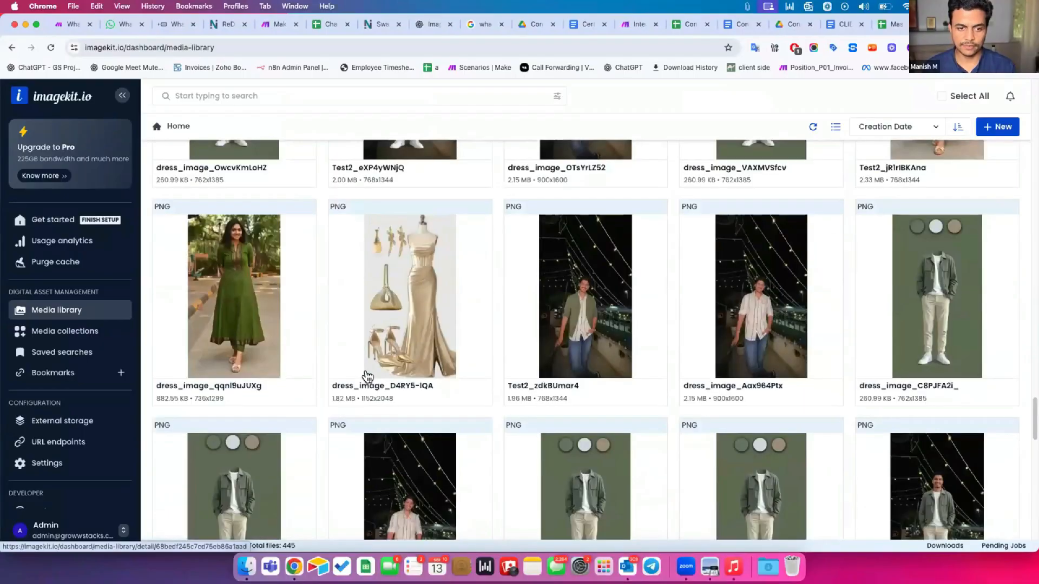
scroll(423, 297, "down", 3)
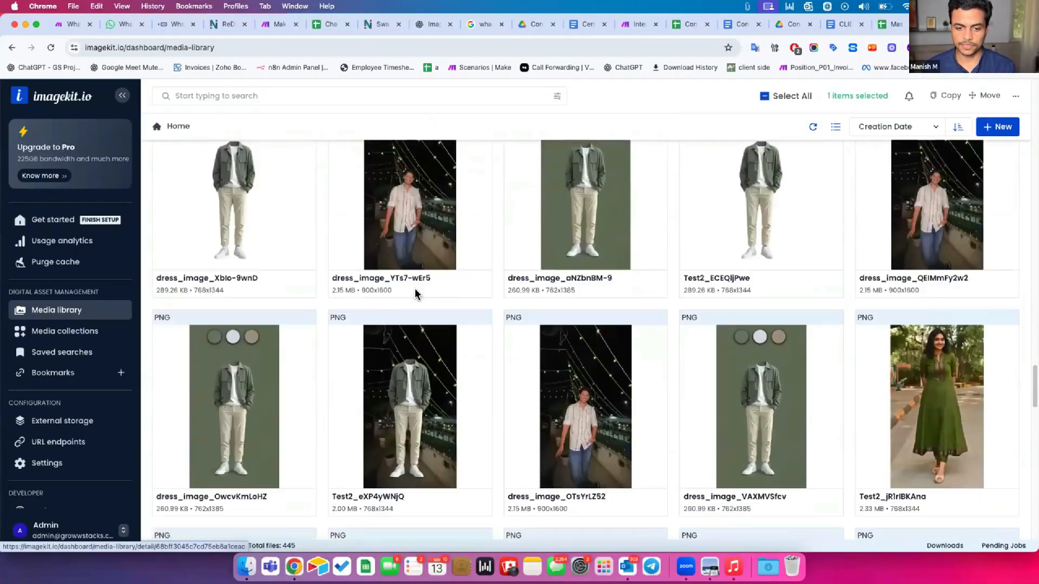
scroll(420, 292, "up", 2)
right_click(417, 292)
left_click(447, 317)
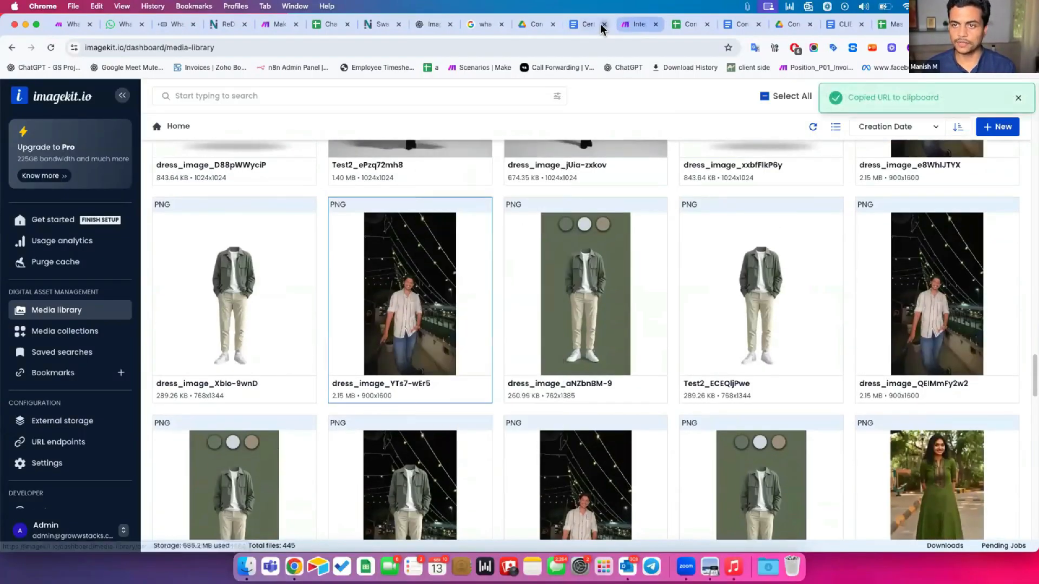
key("super+v")
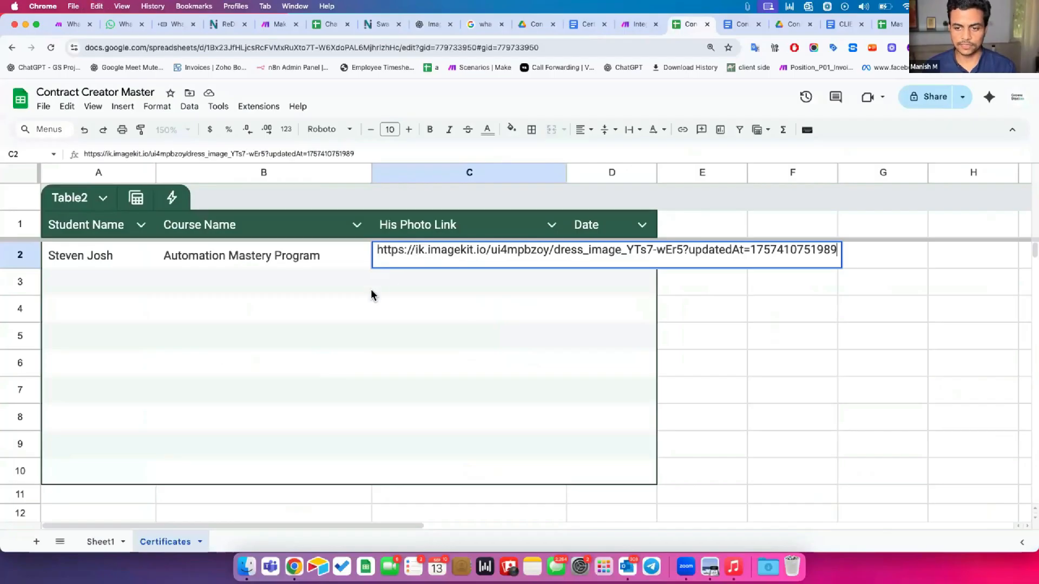
key("Return")
left_click(276, 260)
Run the certificate scenario once in Make, then switch to the Contract Master Drive folder
left_click(637, 24)
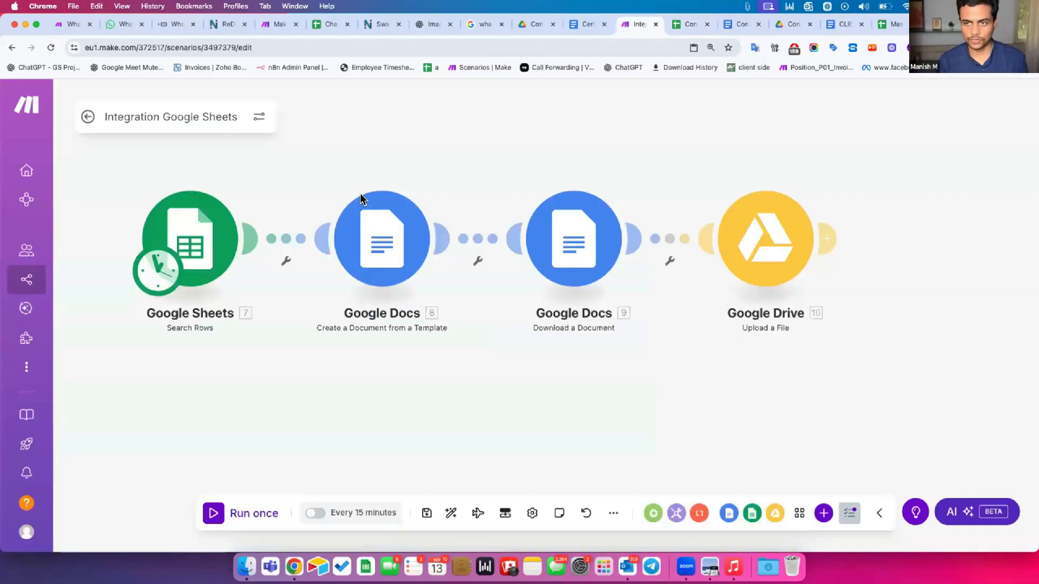
left_click(222, 511)
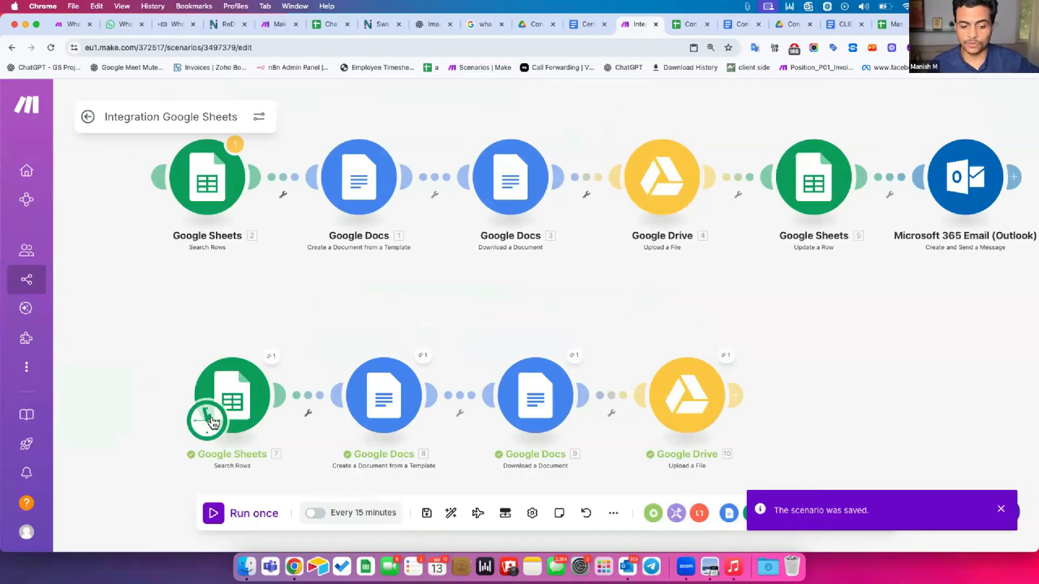
left_click(529, 27)
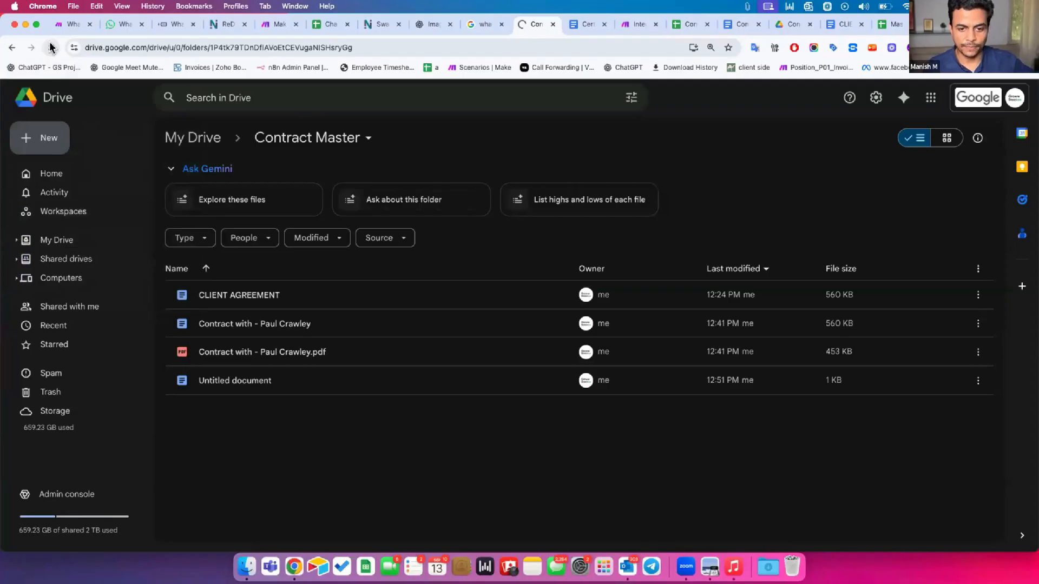
Open the generated student certificate document to check its name, course and photo
double_click(211, 324)
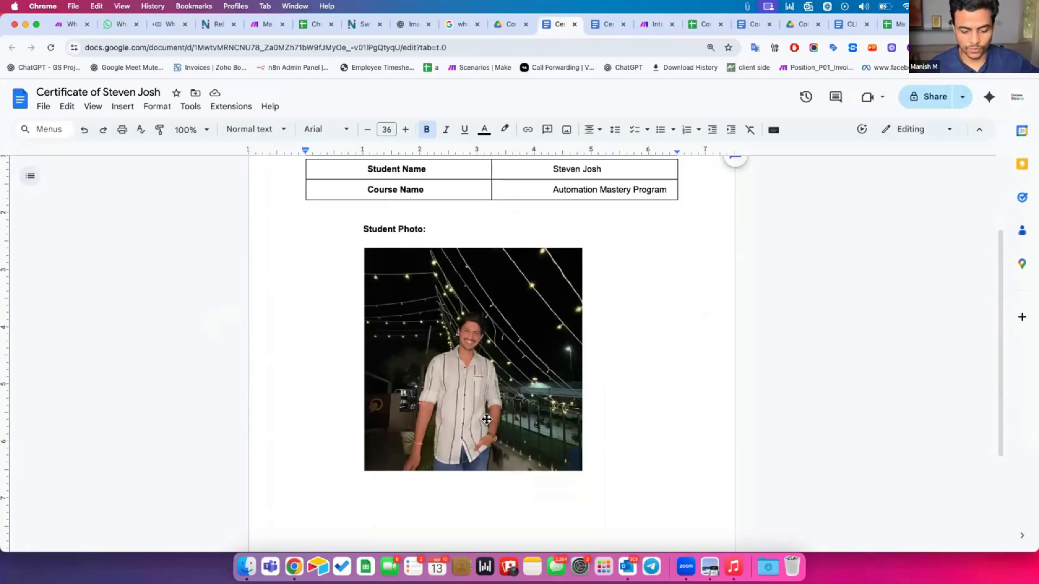
scroll(487, 419, "up", 2)
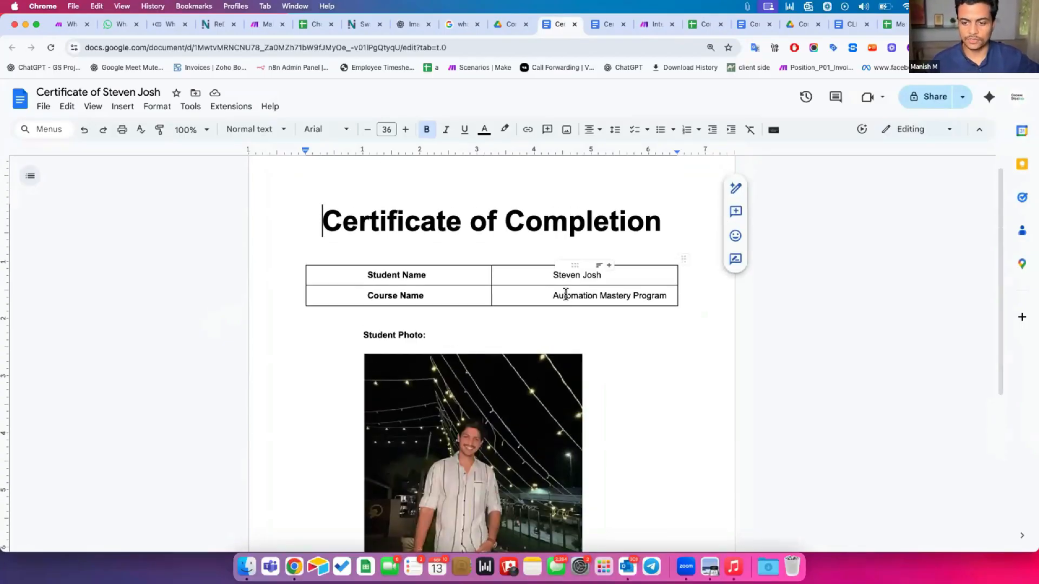
left_click(566, 294)
scroll(484, 341, "down", 2)
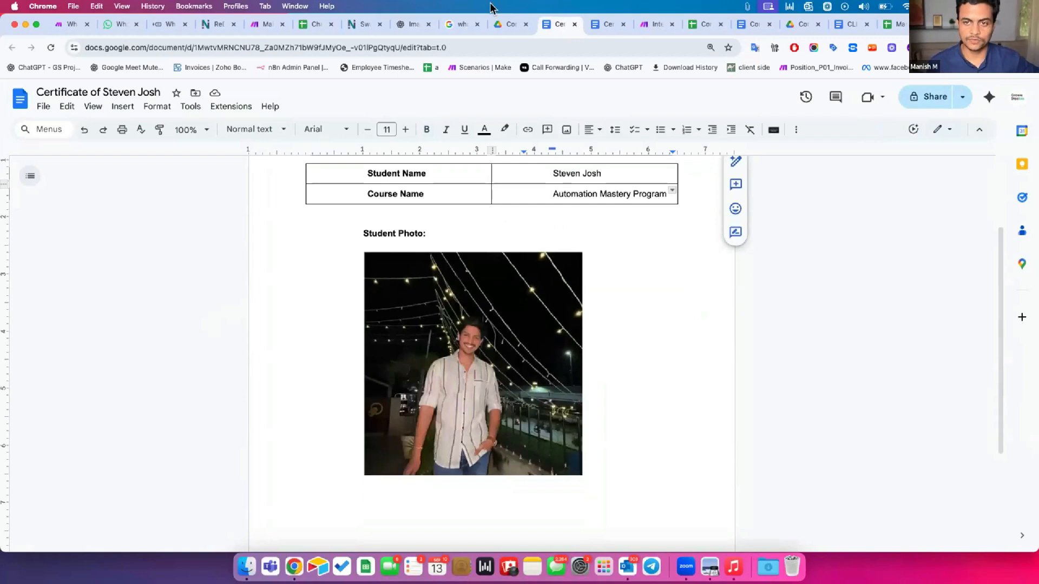
Preview the generated certificate PDF inside Drive to check its contents
left_click(509, 24)
double_click(332, 351)
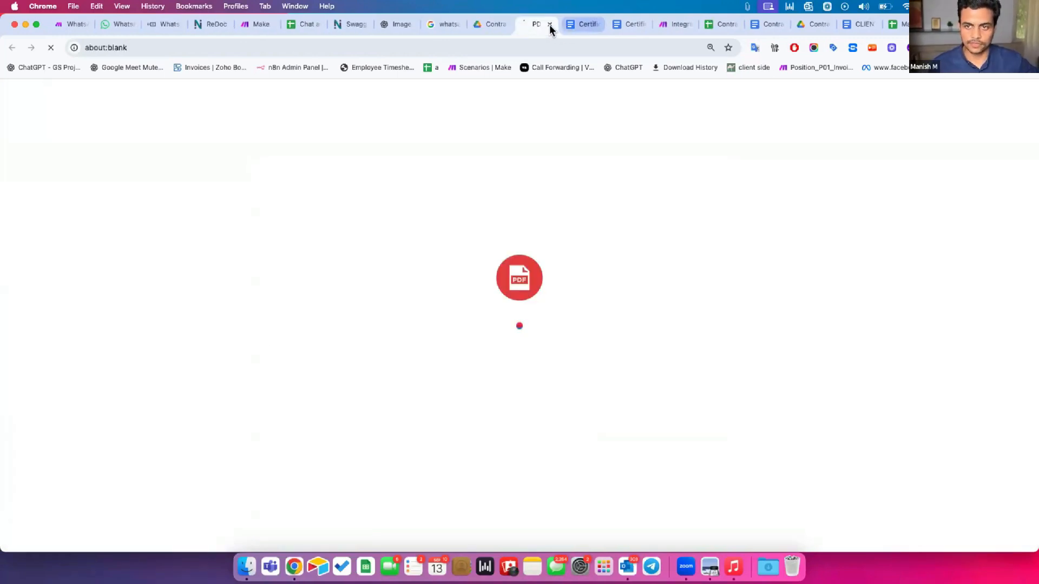
left_click(549, 25)
right_click(311, 355)
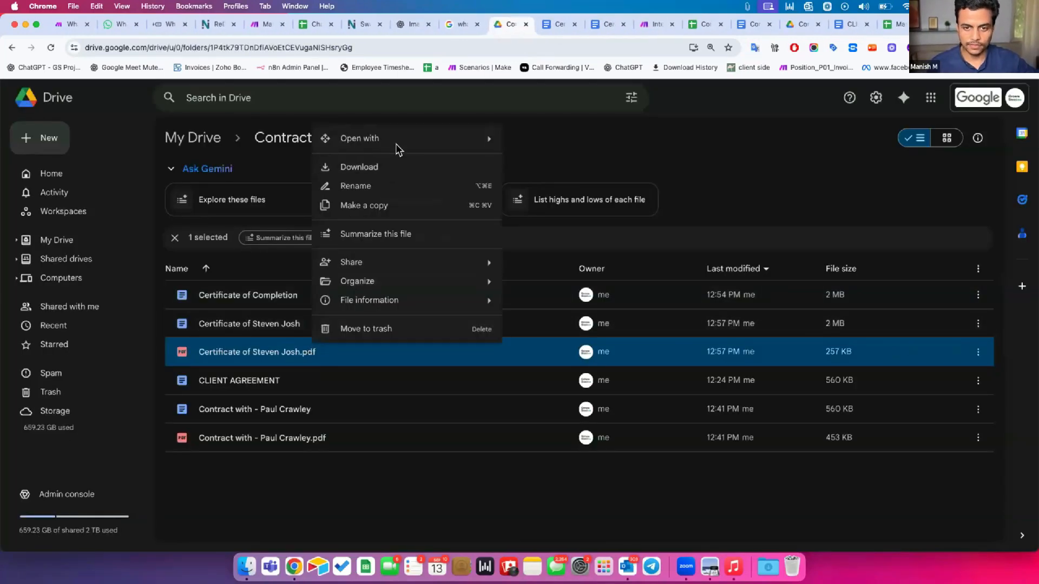
left_click(541, 139)
scroll(501, 367, "down", 2)
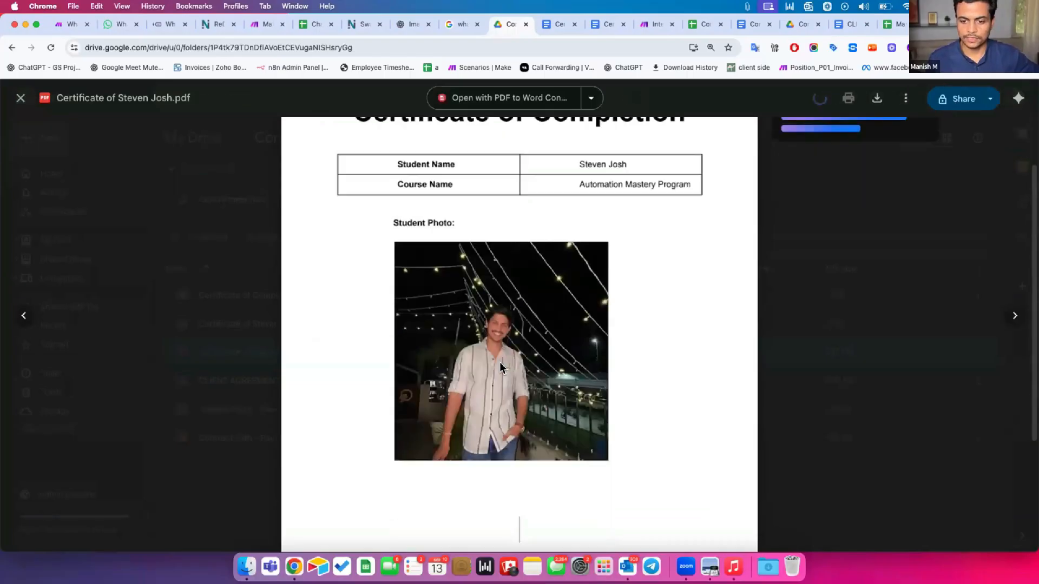
scroll(501, 367, "up", 2)
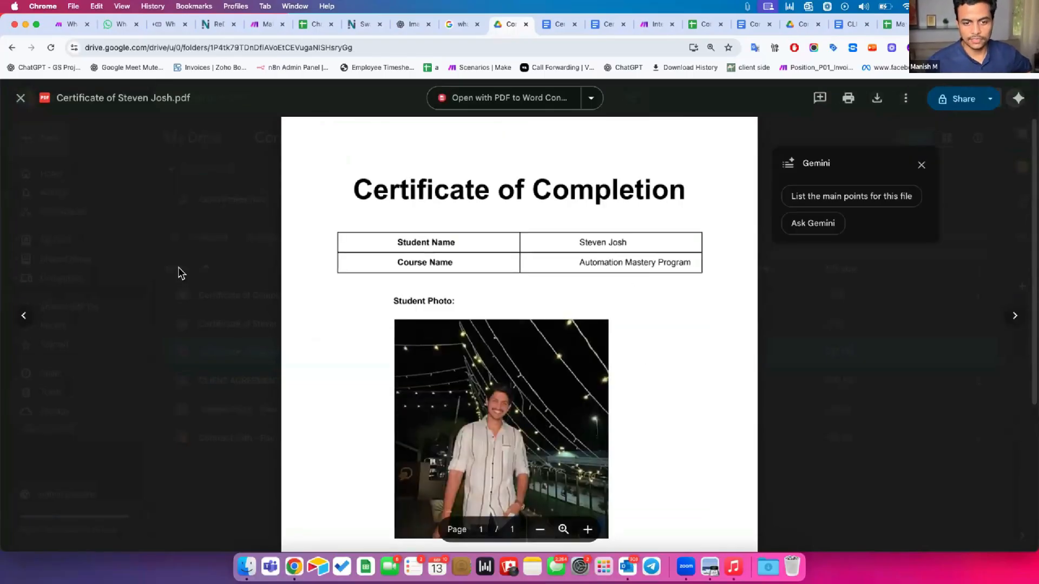
key("Escape")
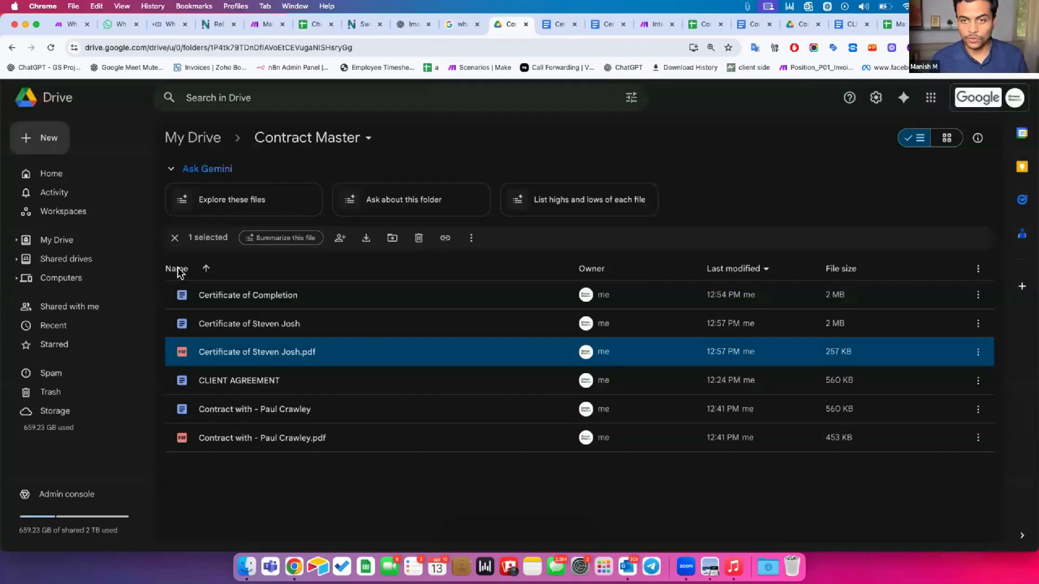
Inspect the photo in the Certificate of Completion template, trying its crop mode
left_click(576, 30)
left_click(521, 345)
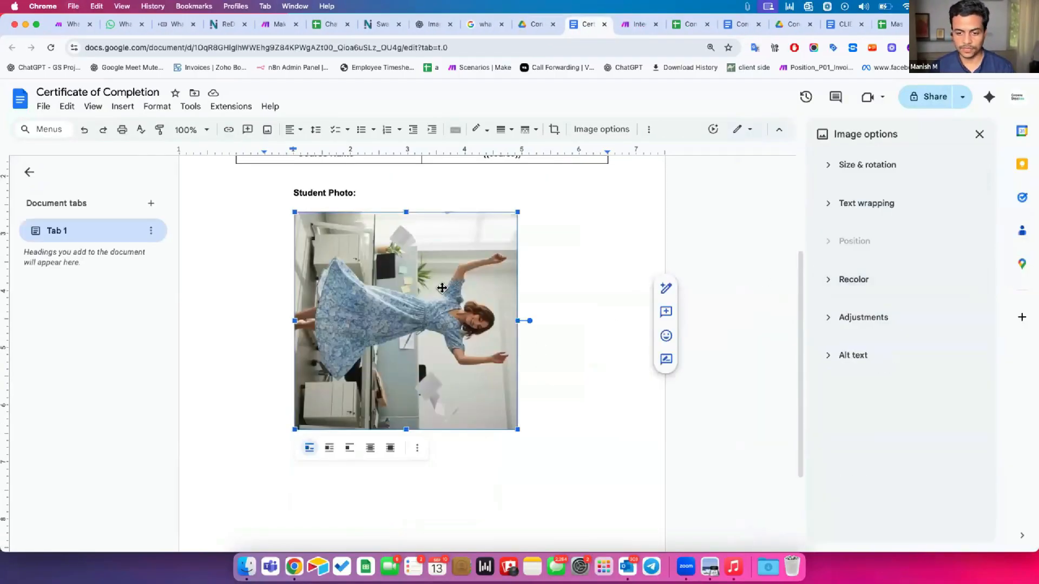
right_click(438, 324)
left_click(373, 323)
scroll(373, 323, "down", 1)
double_click(373, 323)
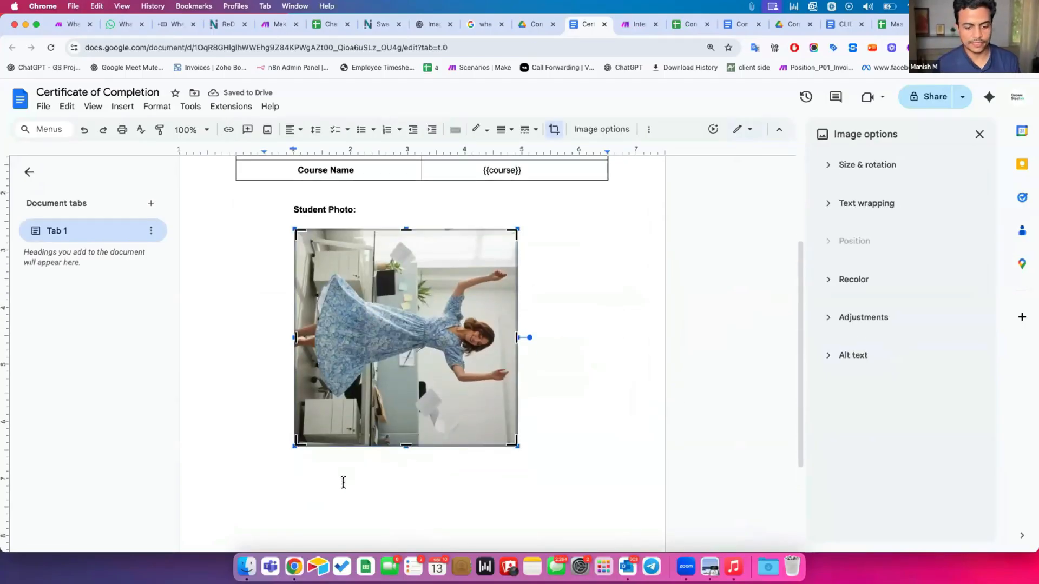
left_click(622, 29)
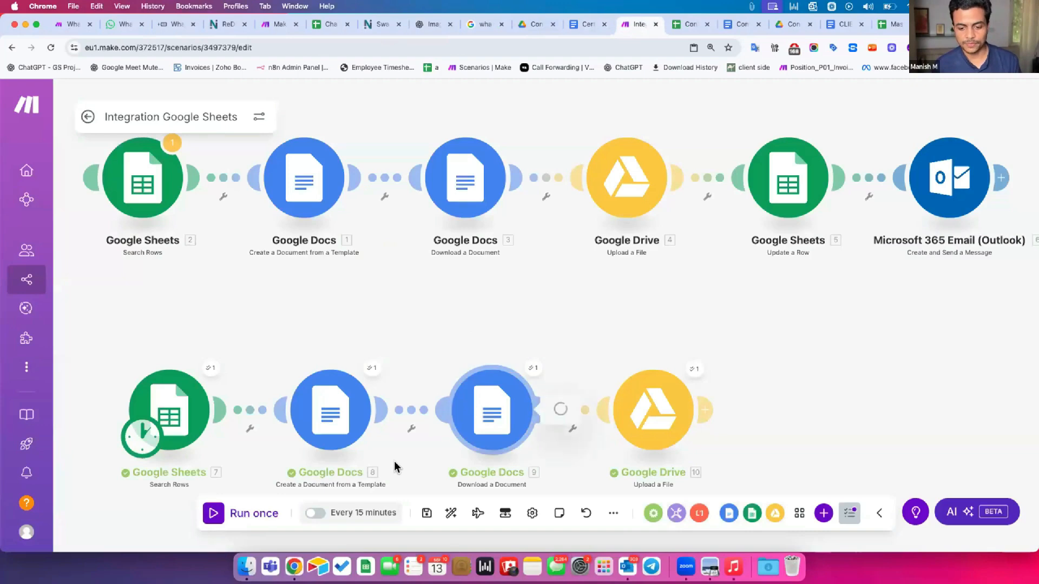
left_click(476, 411)
left_click(361, 320)
scroll(506, 377, "down", 2)
scroll(505, 372, "down", 2)
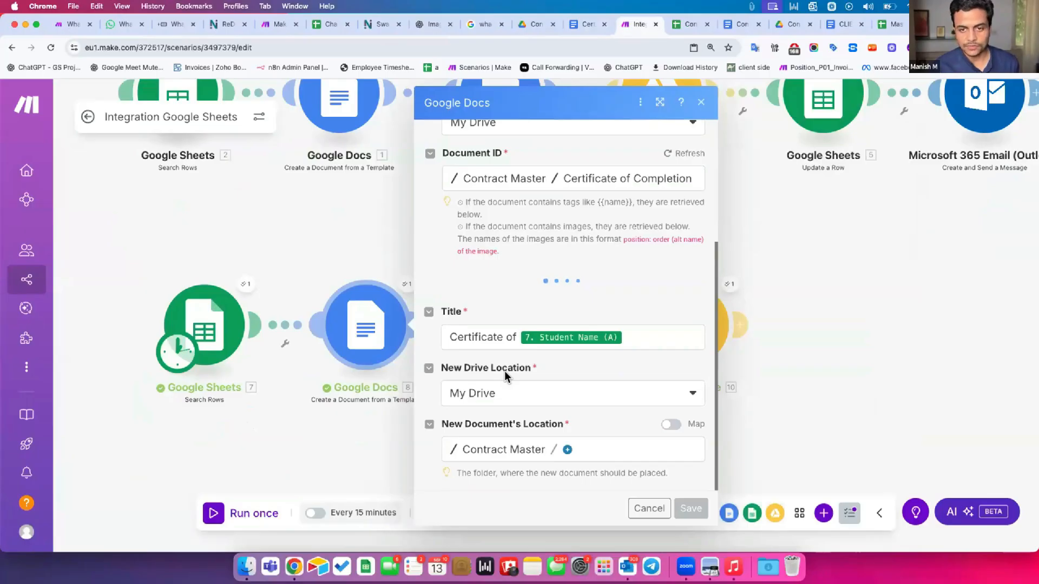
mouse_move(503, 372)
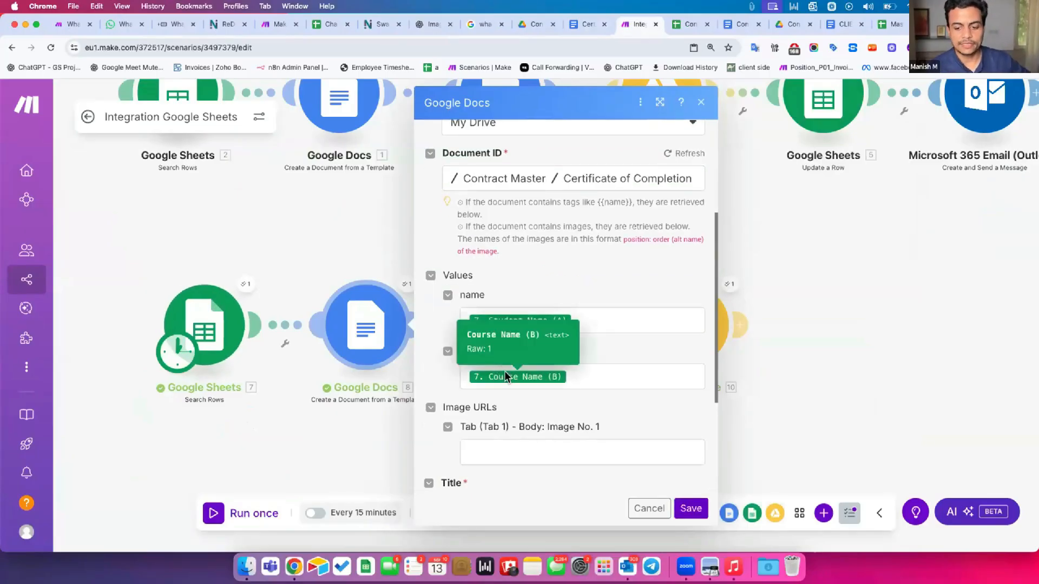
scroll(503, 372, "down", 2)
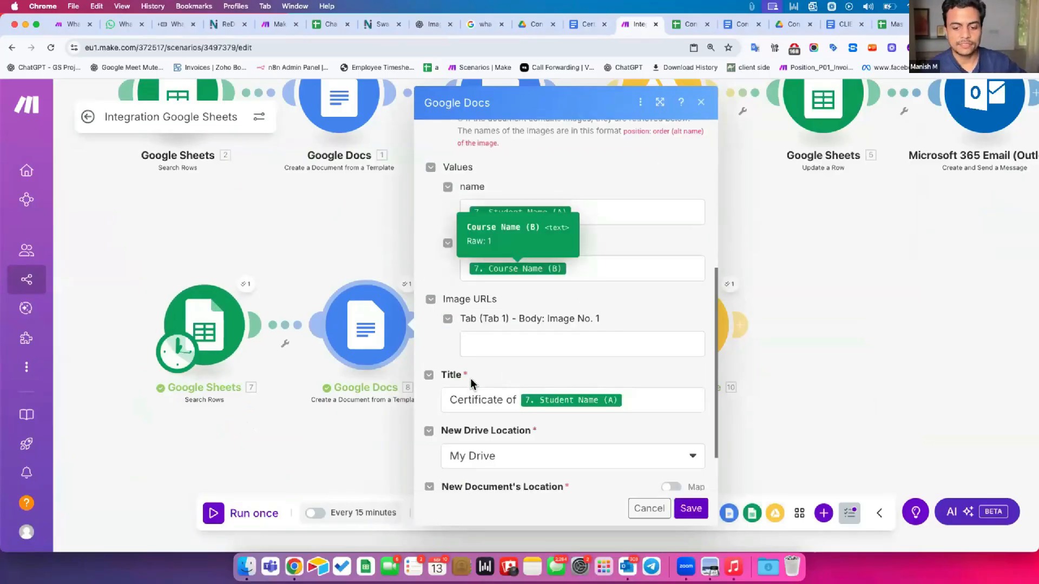
left_click(256, 433)
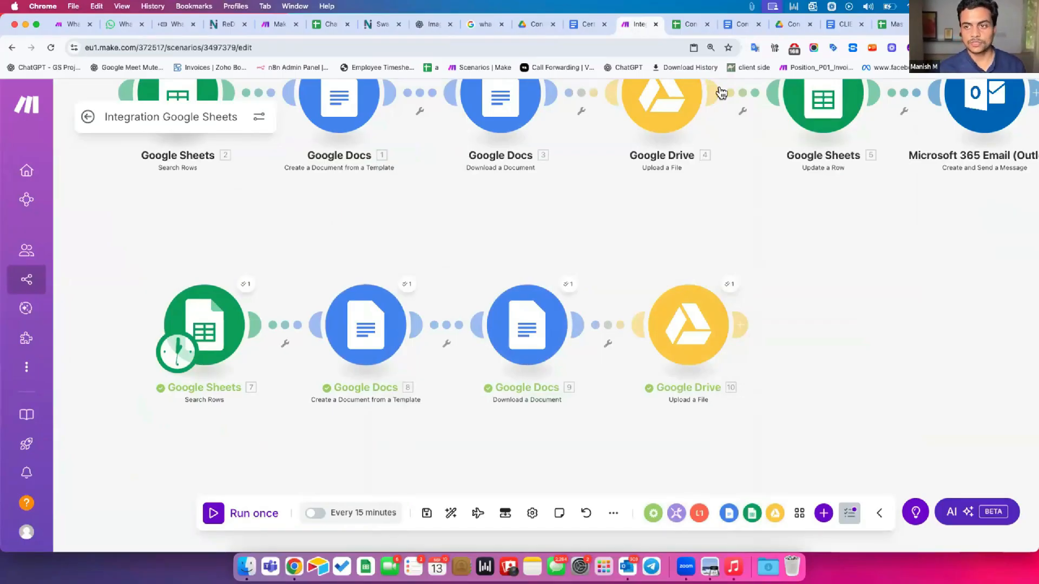
left_click(687, 24)
left_click_drag(428, 173, 613, 172)
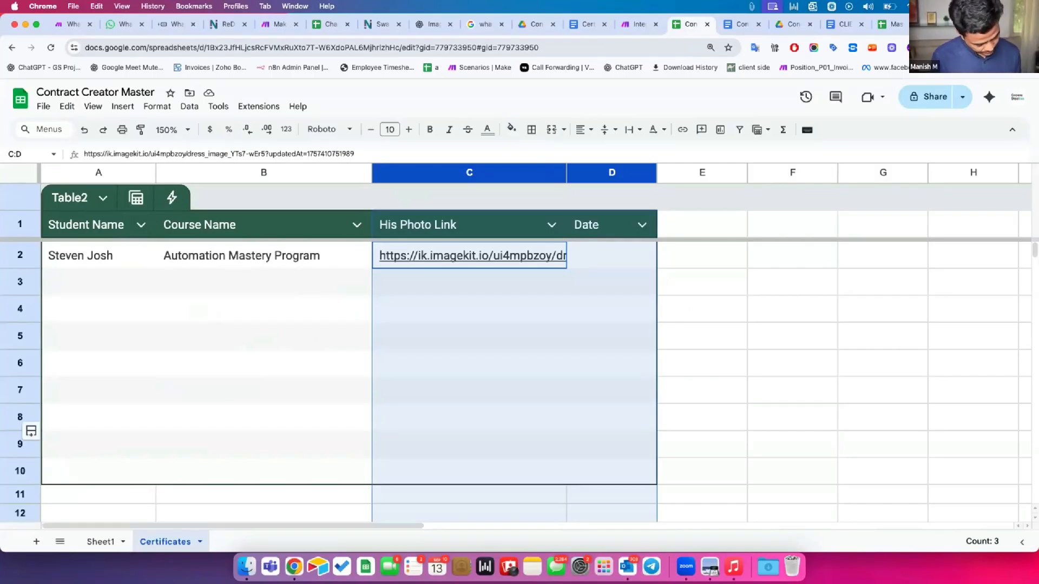
left_click(637, 22)
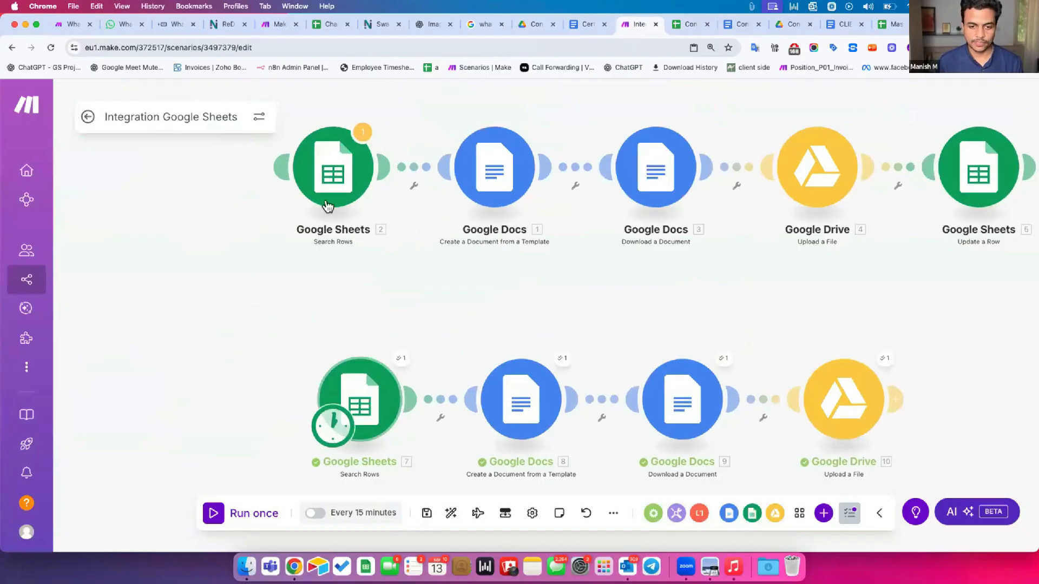
scroll(302, 297, "right", 10)
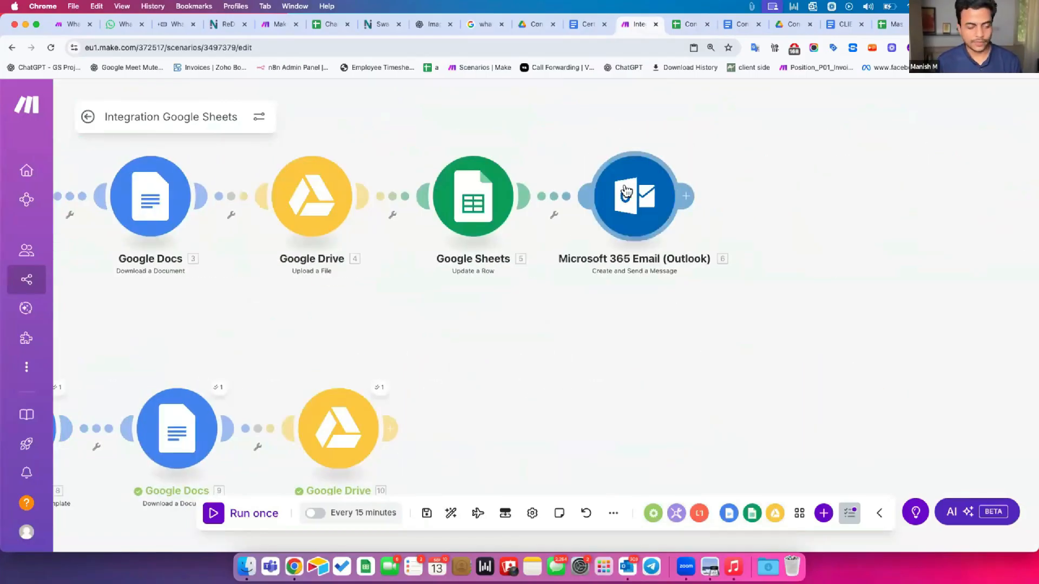
Open the Microsoft 365 Email module and view its body text at full width
left_click(626, 192)
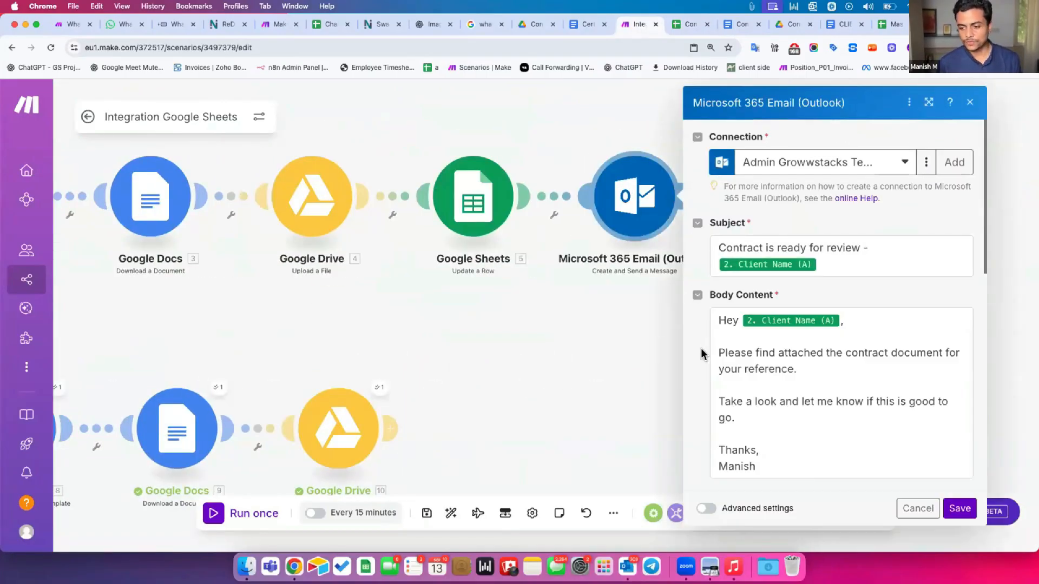
left_click_drag(719, 321, 644, 467)
left_click(817, 101)
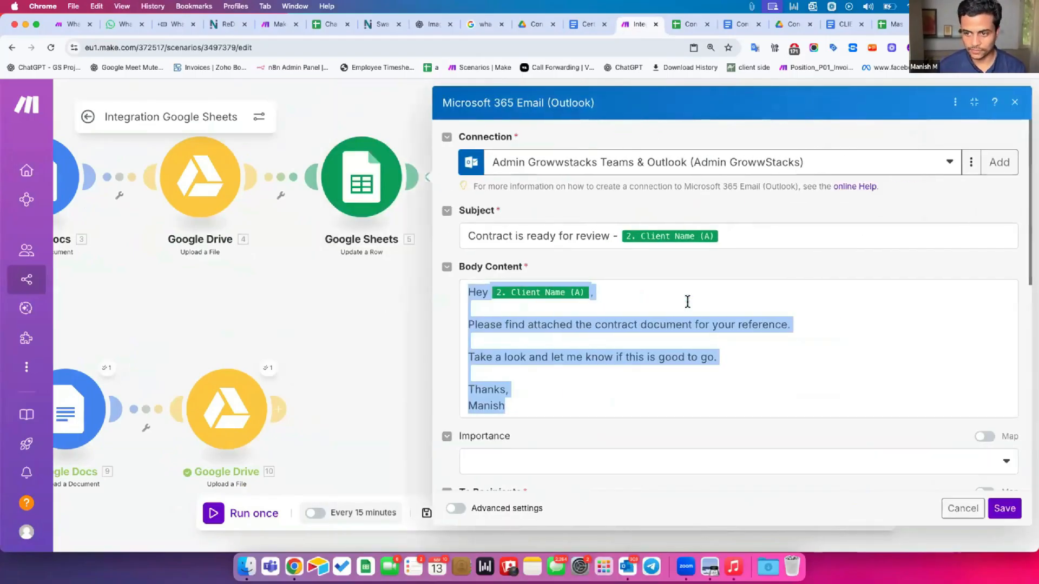
scroll(603, 383, "down", 2)
Add 'Email:' and 'Title:' lines below the signature in the email body
left_click(519, 320)
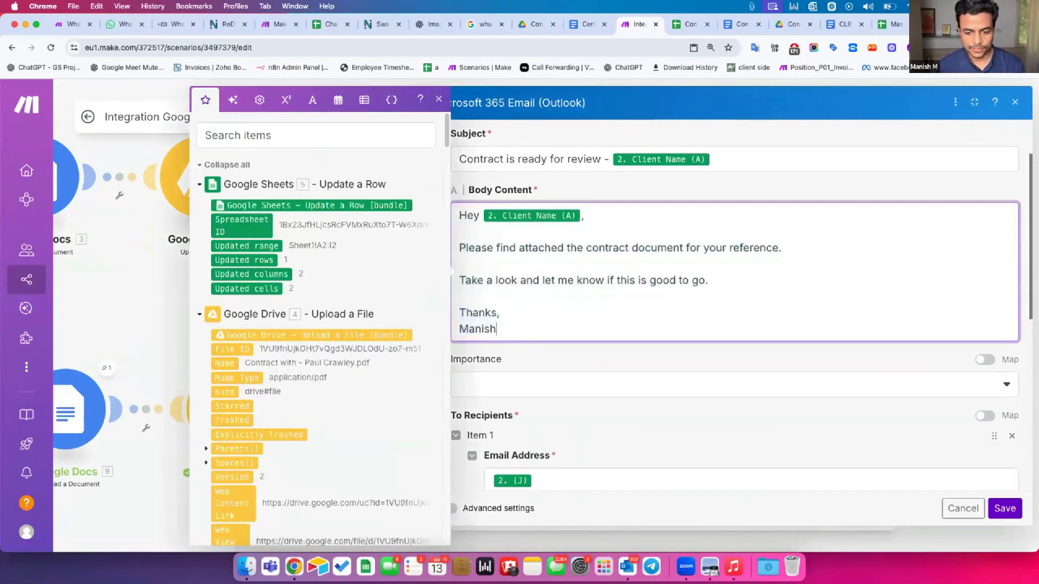
key("Return")
type("P")
key("BackSpace")
type("Email")
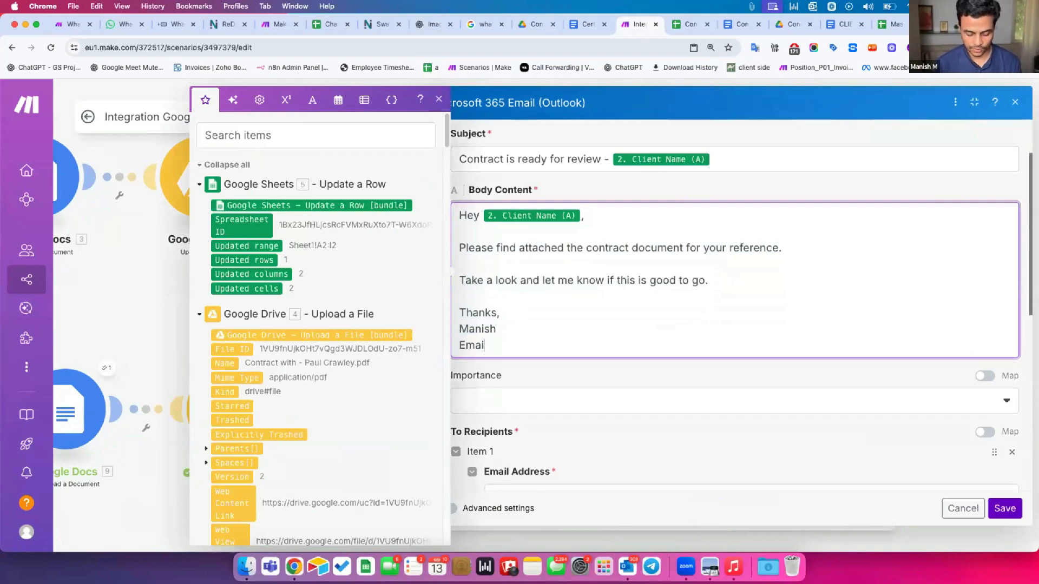
type(":")
key("Return")
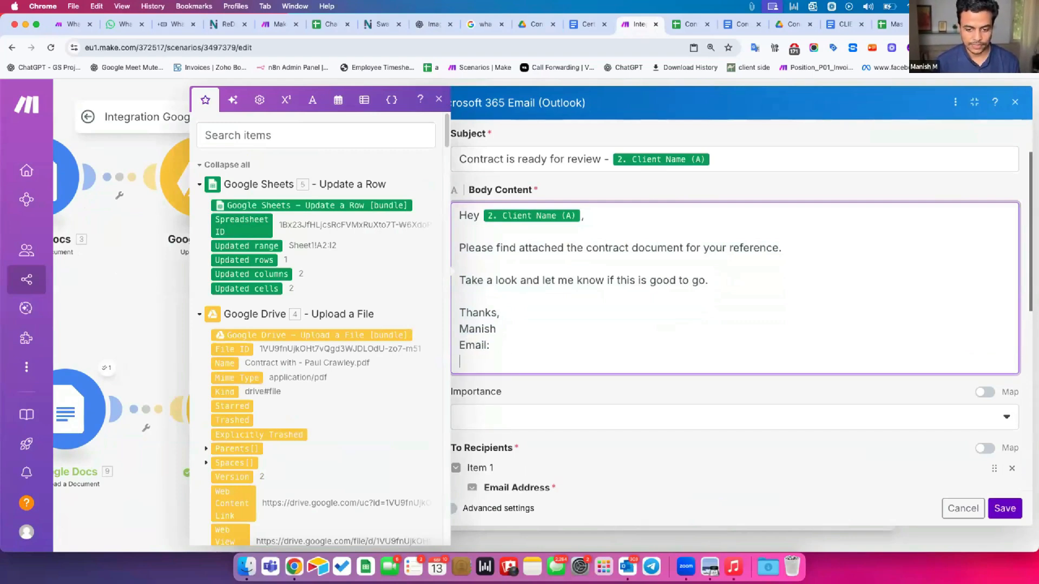
type("Title:")
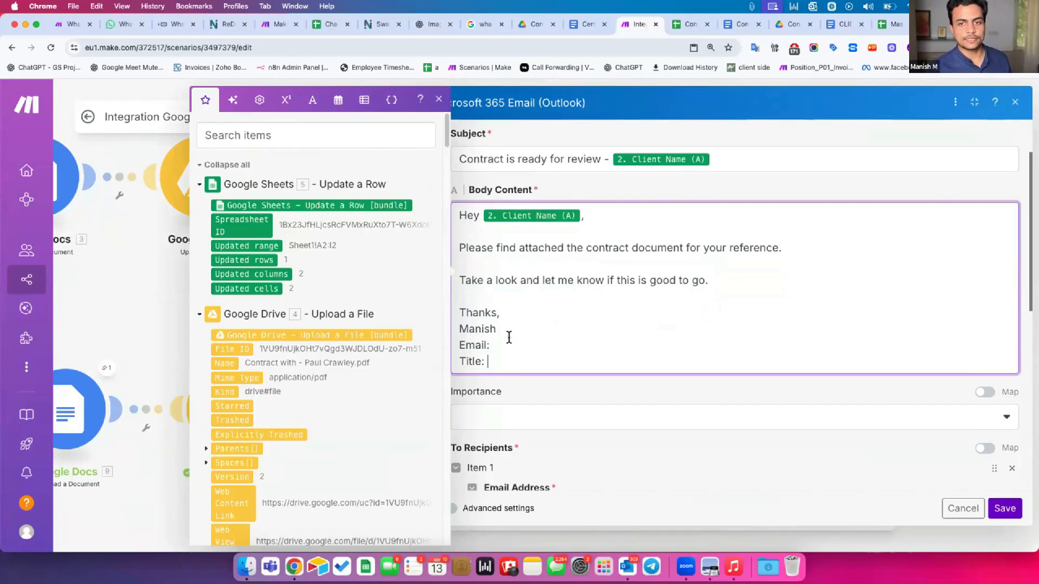
Review the whole body and the Thanks–Title signature lines, then bring Outlook forward
key("super+a")
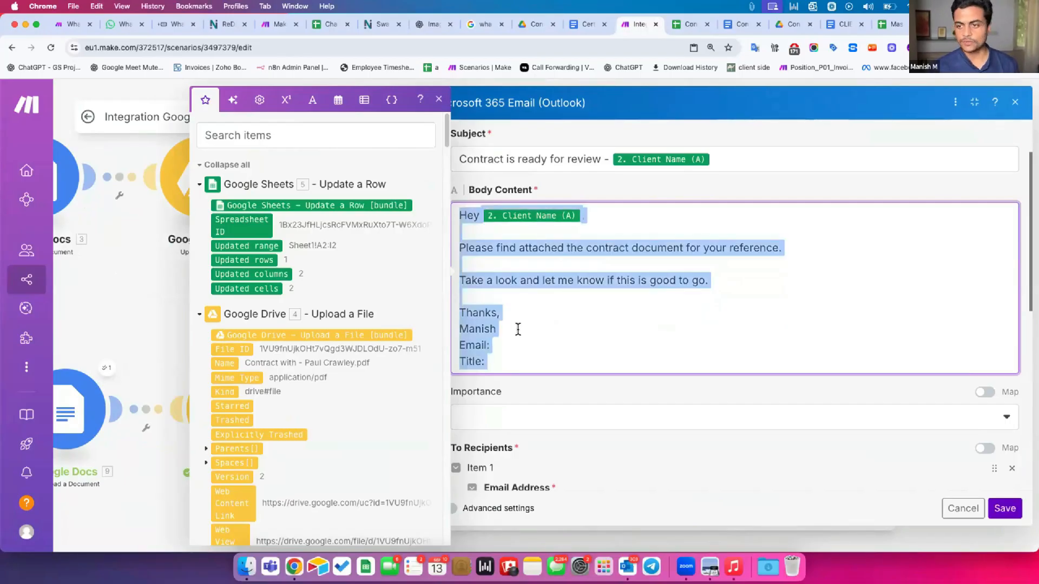
left_click(707, 192)
scroll(567, 425, "down", 1)
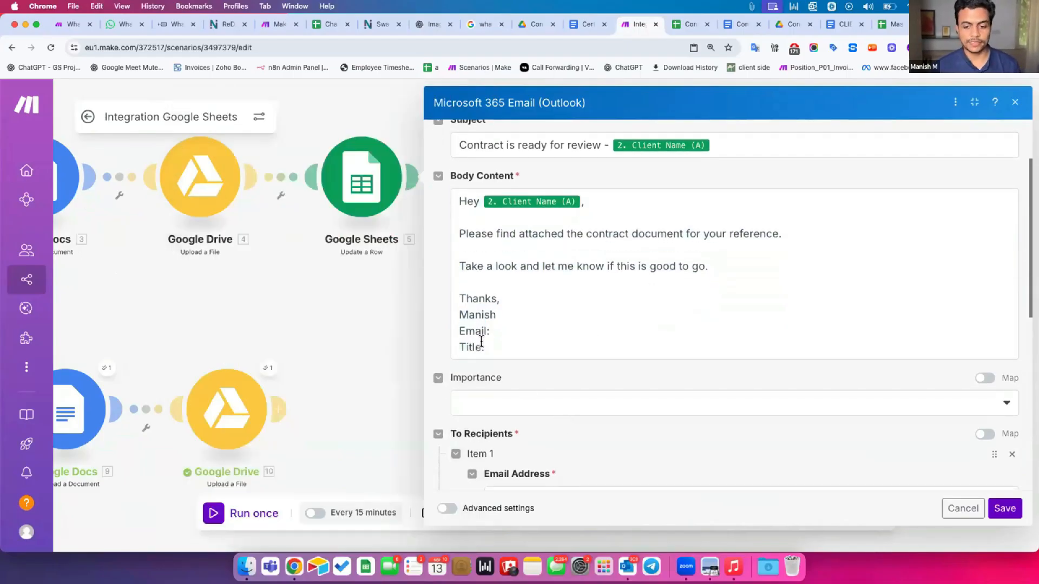
left_click_drag(454, 294, 495, 345)
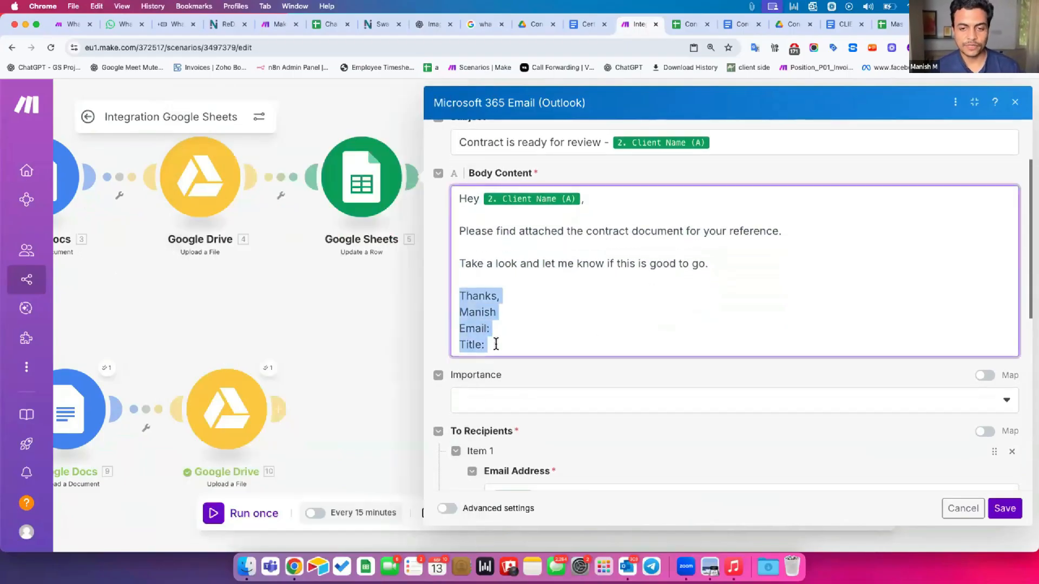
left_click(509, 369)
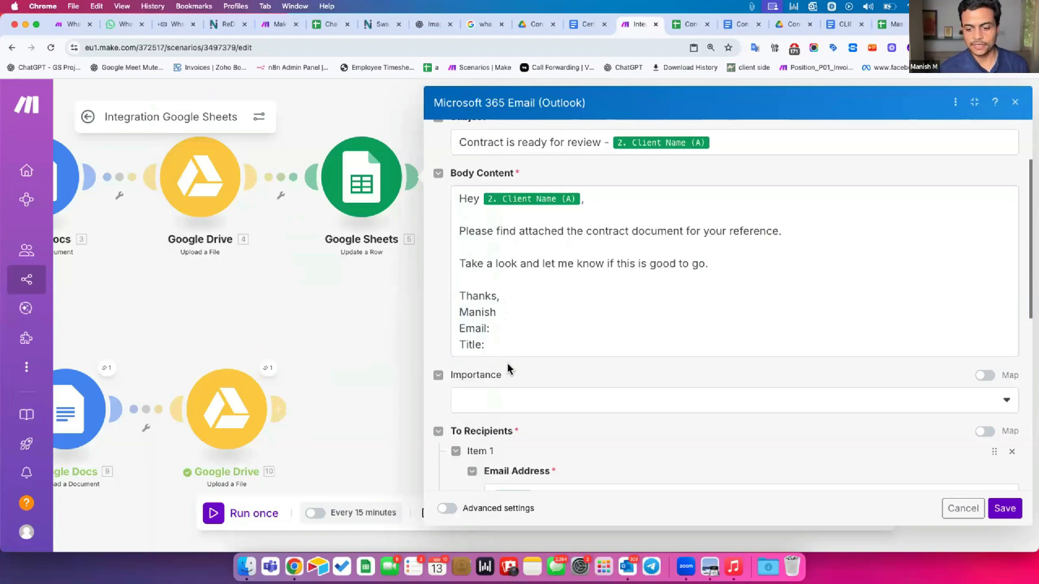
scroll(476, 254, "up", 2)
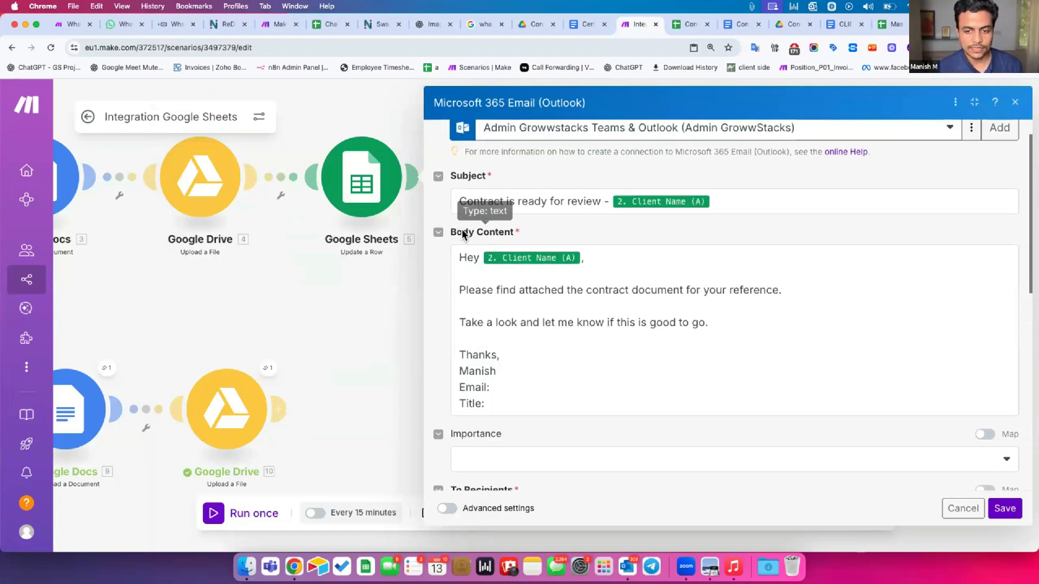
left_click_drag(459, 257, 593, 520)
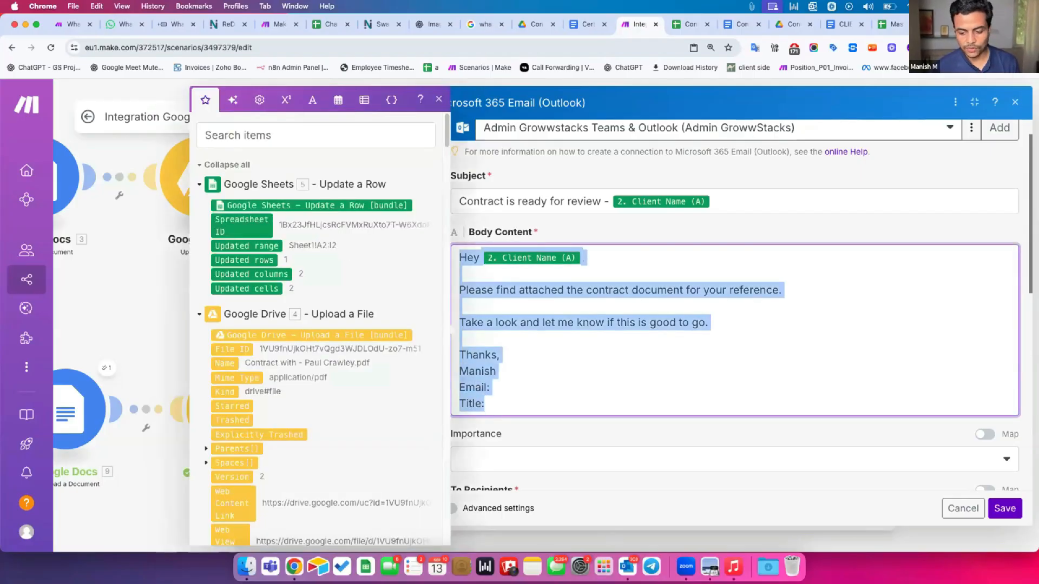
left_click(628, 566)
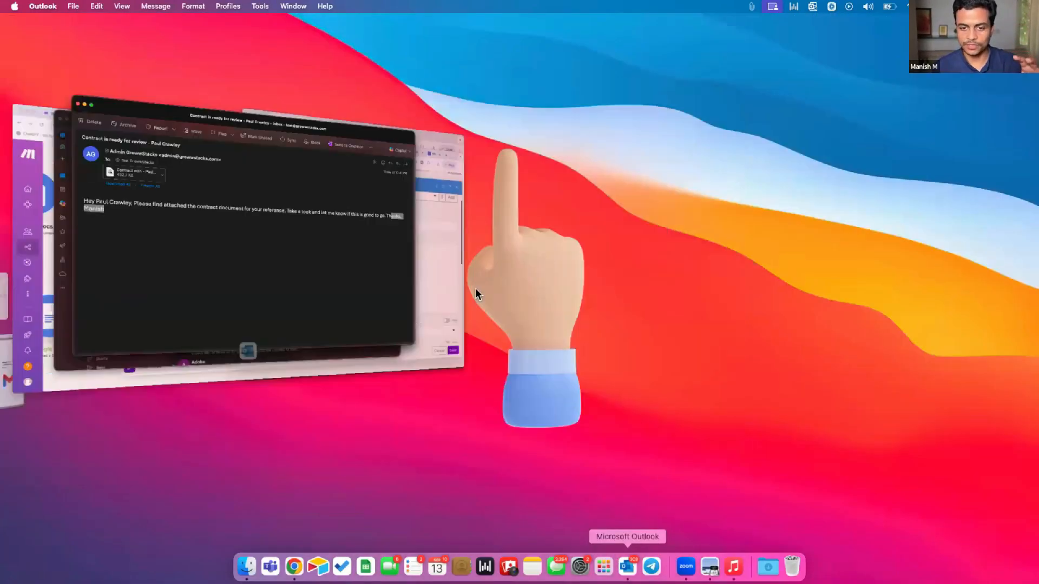
Select the run-together body of the received contract email, then return to Make
left_click(313, 220)
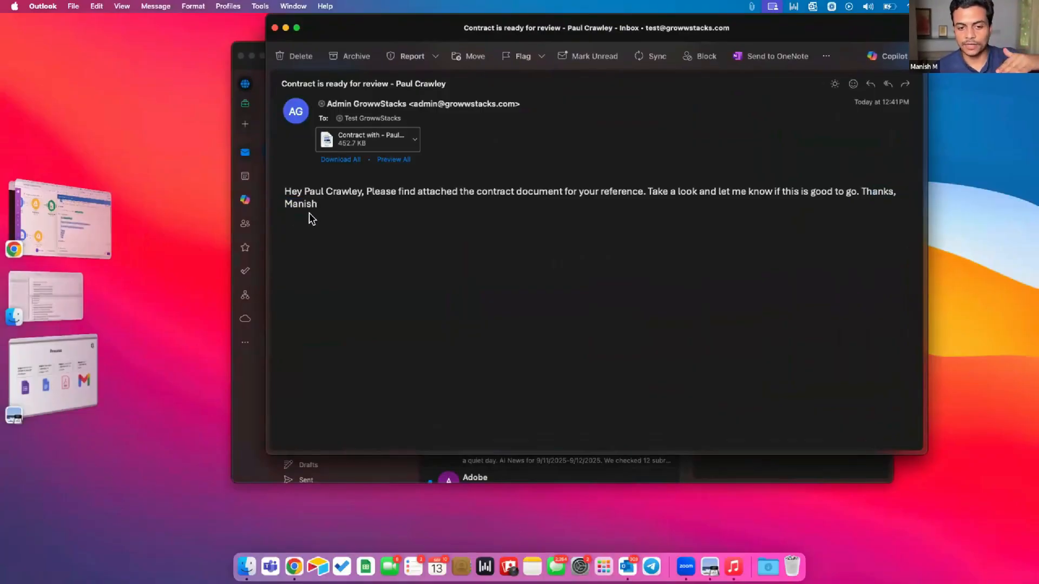
left_click_drag(283, 190, 327, 202)
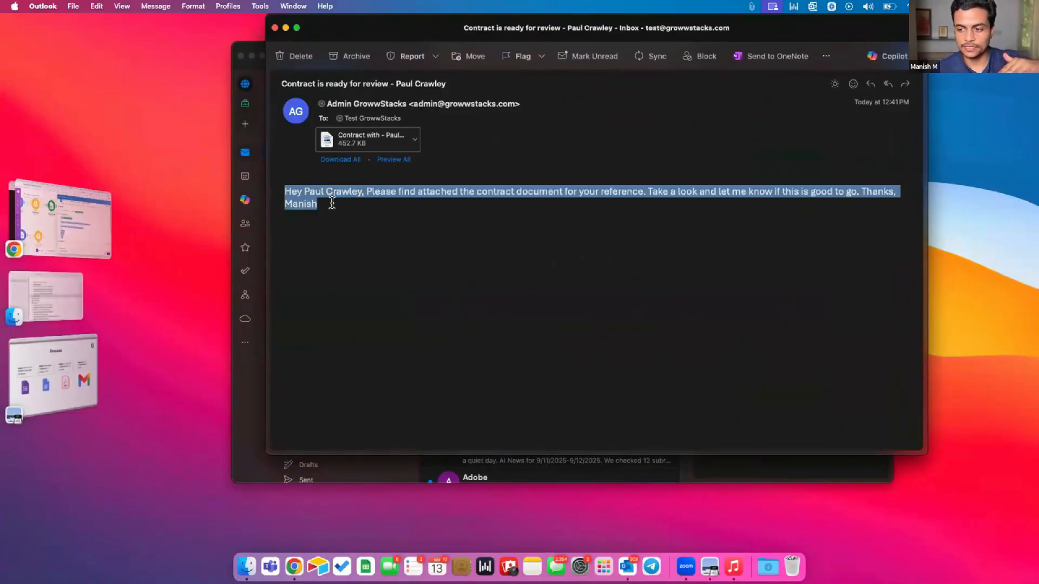
key("super+Tab")
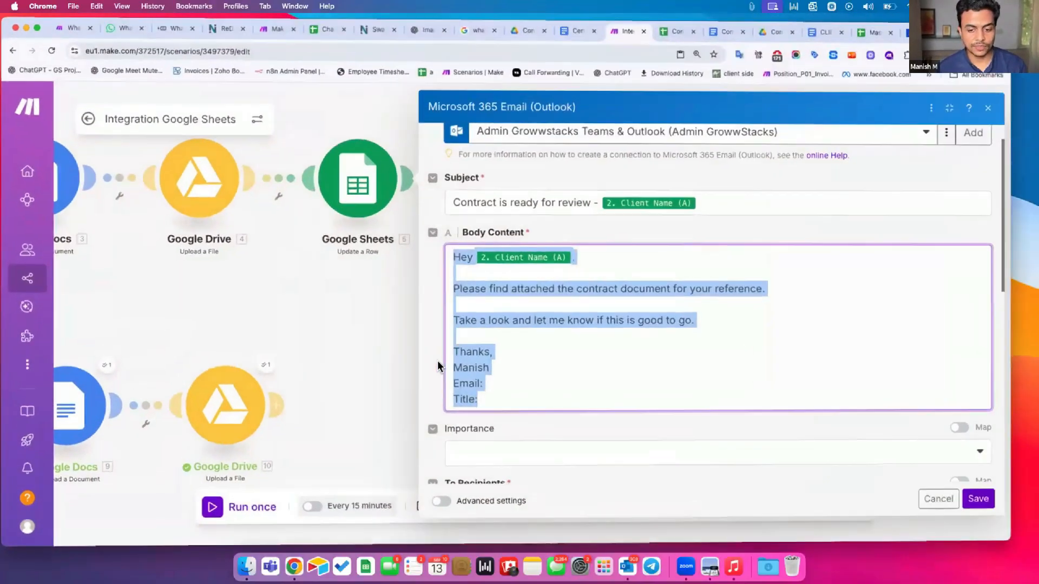
Turn on the module's advanced settings and keep Body Content Type as HTML
left_click(443, 510)
left_click(445, 509)
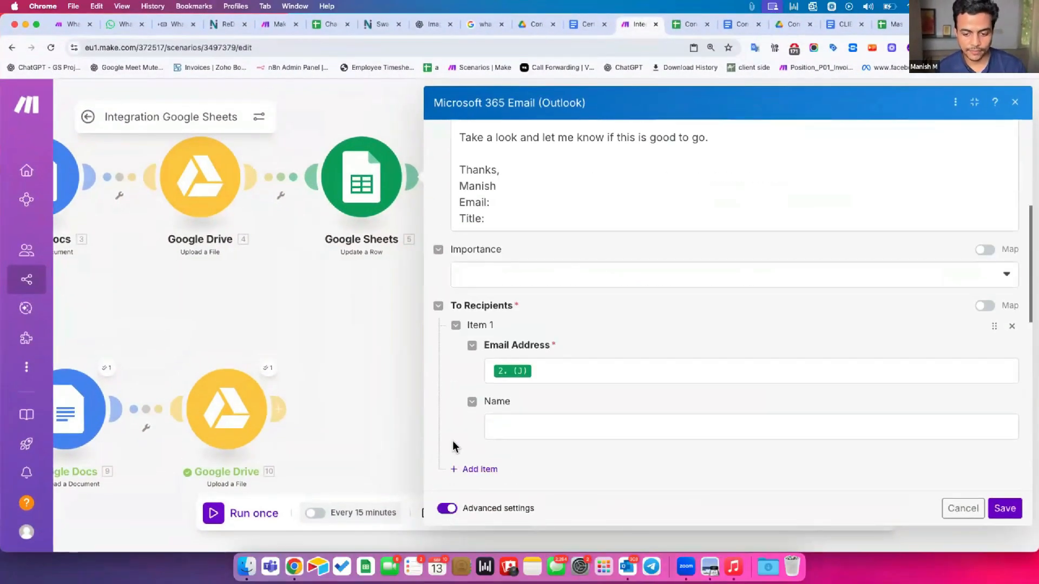
scroll(452, 440, "up", 5)
scroll(453, 435, "up", 3)
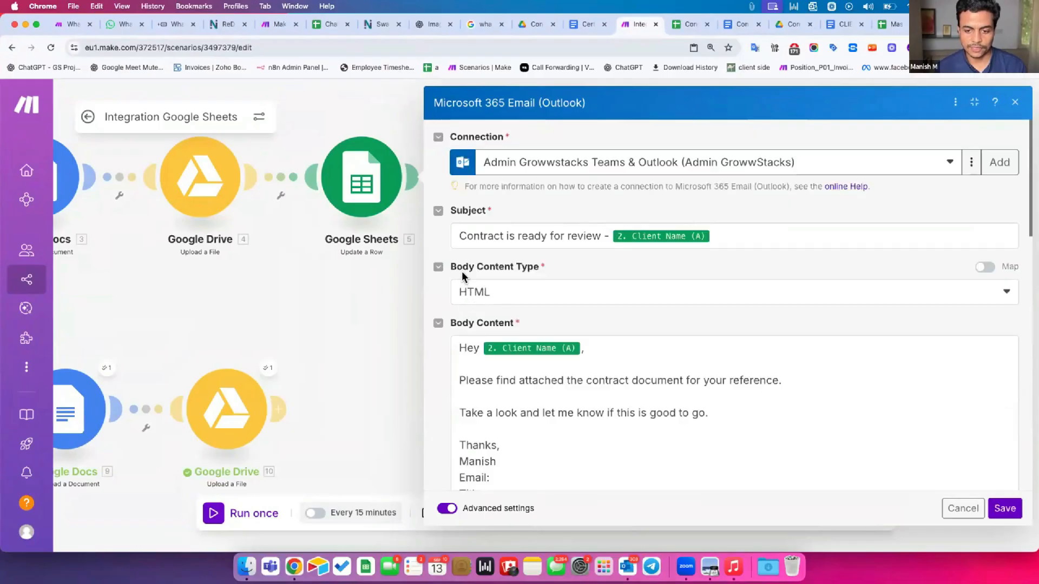
left_click_drag(457, 267, 527, 271)
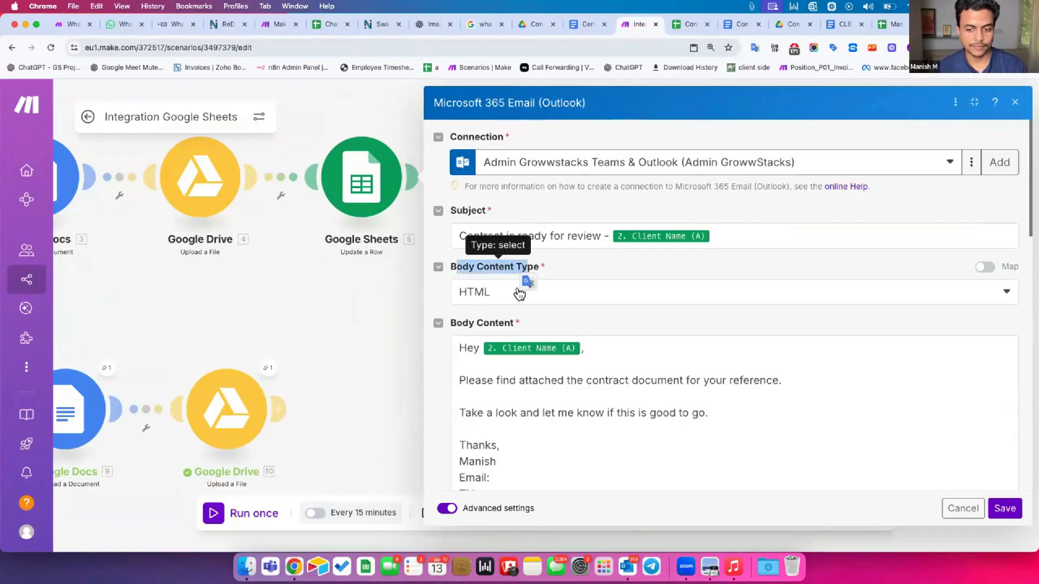
left_click(503, 292)
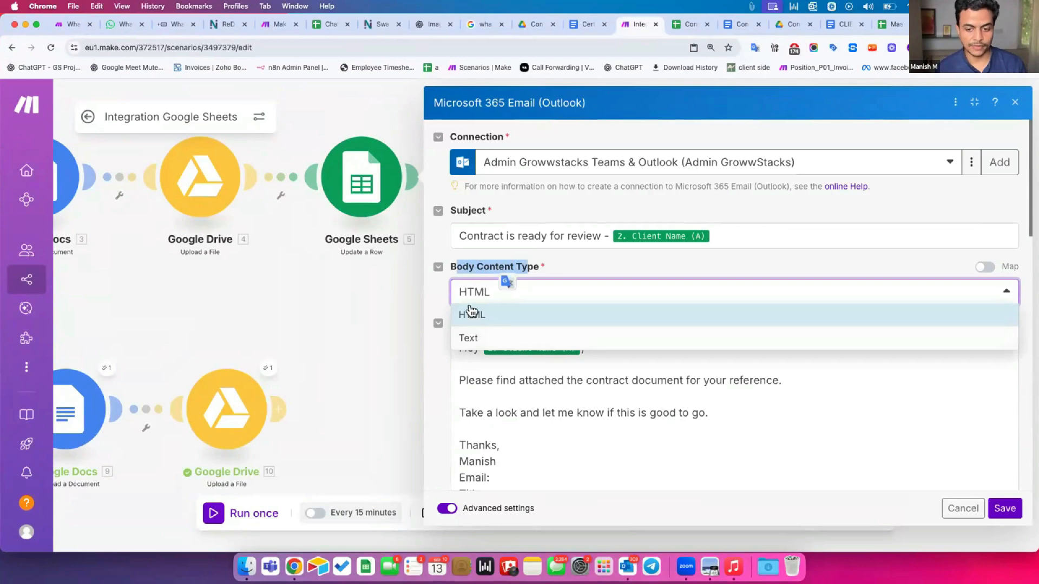
left_click(464, 364)
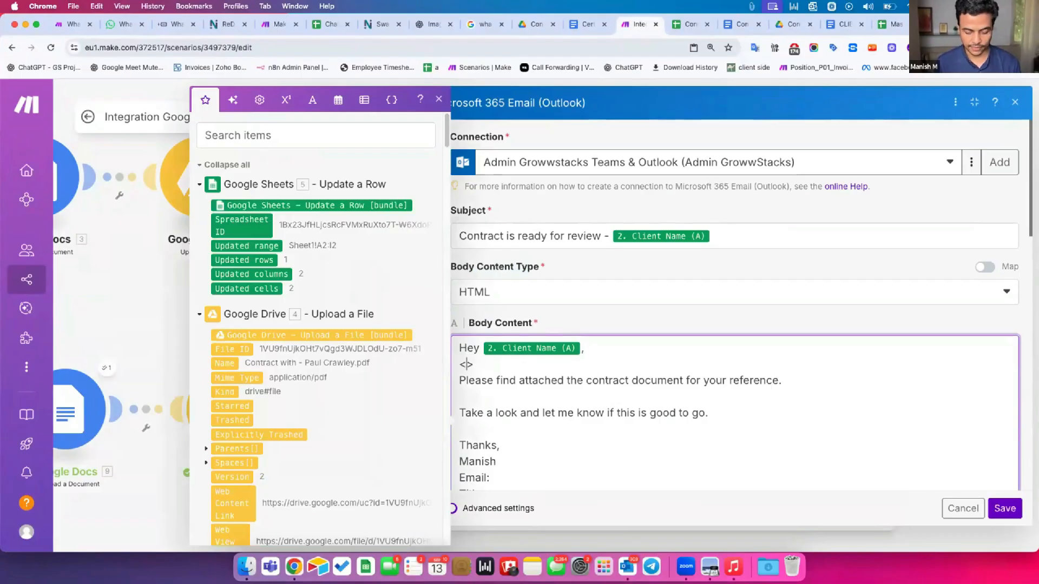
Paste copied <br> line-break tags onto the empty lines of the email body
key("shift+super+Right")
key("super+c")
key("Down")
key("Down")
key("super+v")
key("Up")
key("Up")
key("super+v")
key("Down")
key("Down")
key("super+v")
key("Down")
key("super+v")
key("super+v")
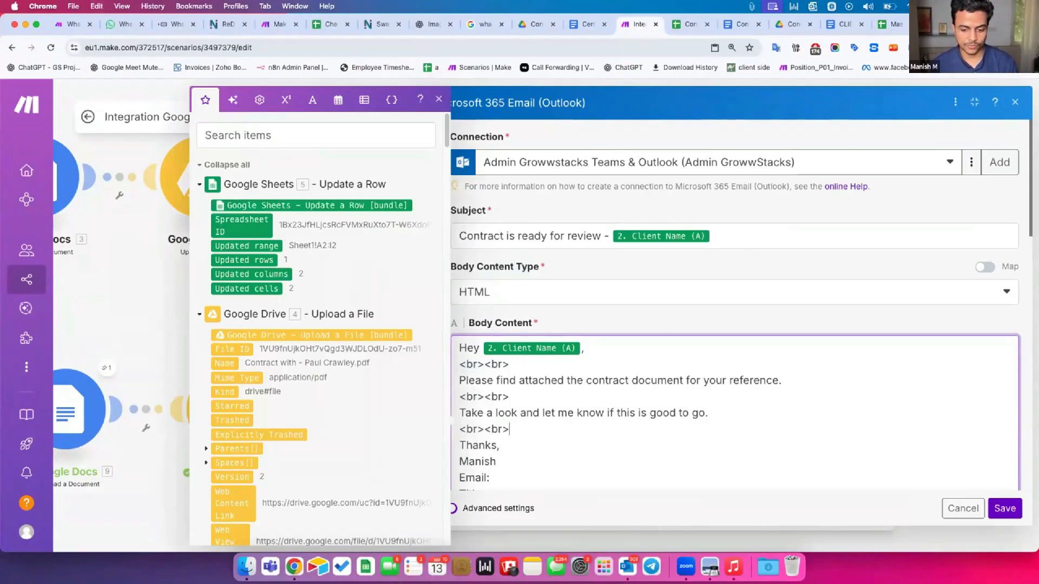
key("Down")
key("super+v")
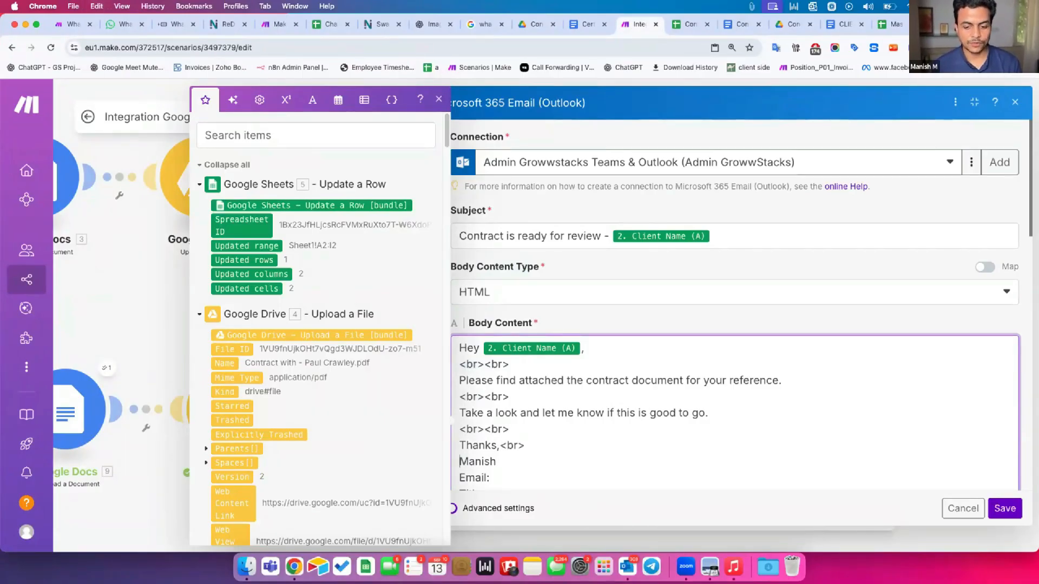
Try wrapping the Manish line in <b> tags, undo, and cancel the tag edits
type("<>")
key("Left")
type("b")
type("<b>")
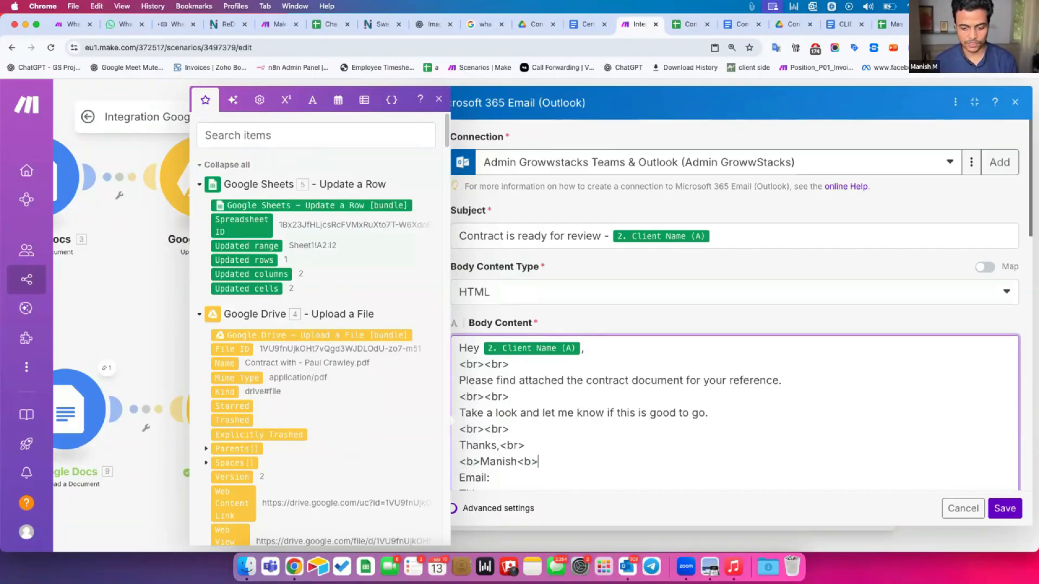
type("/")
key("Escape")
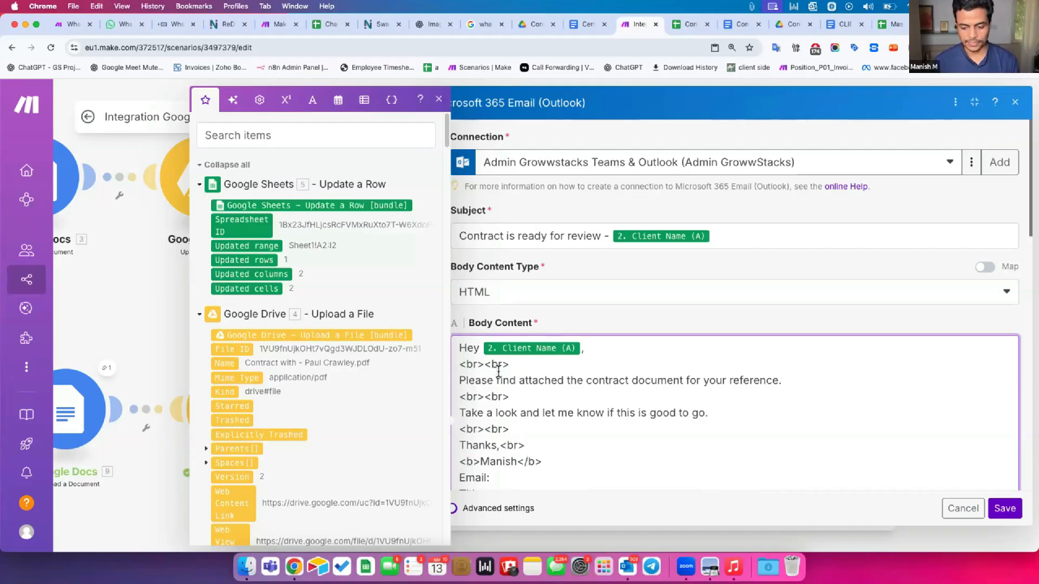
mouse_move(458, 460)
left_mouse_down()
mouse_move(490, 460)
mouse_move(448, 458)
left_mouse_up()
left_click(580, 460)
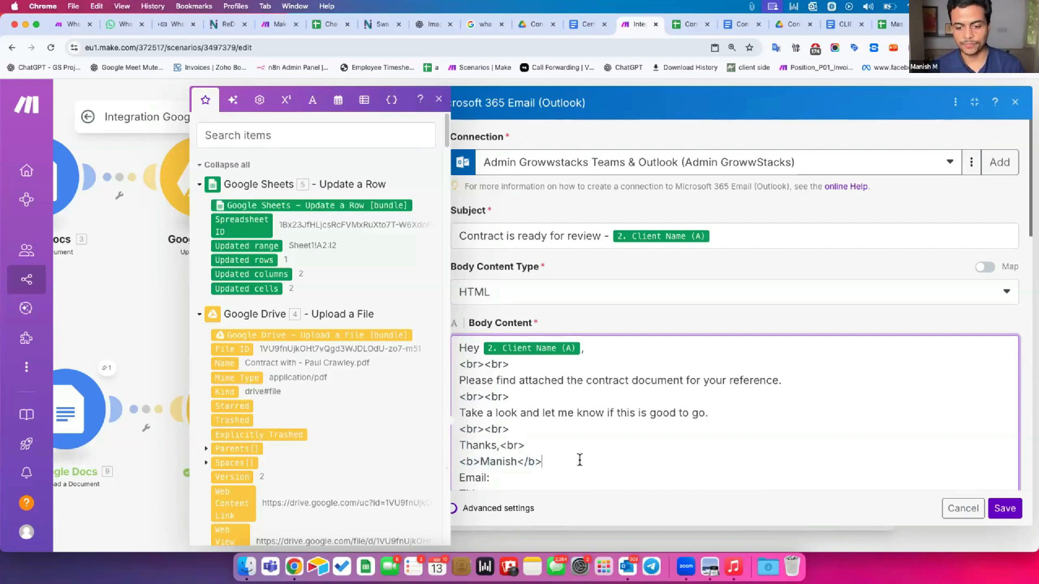
scroll(580, 460, "down", 1)
key("super+z")
key("super+z")
key("super+z")
key("super+z")
key("super+z")
key("super+z")
key("super+z")
key("super+z")
key("super+z")
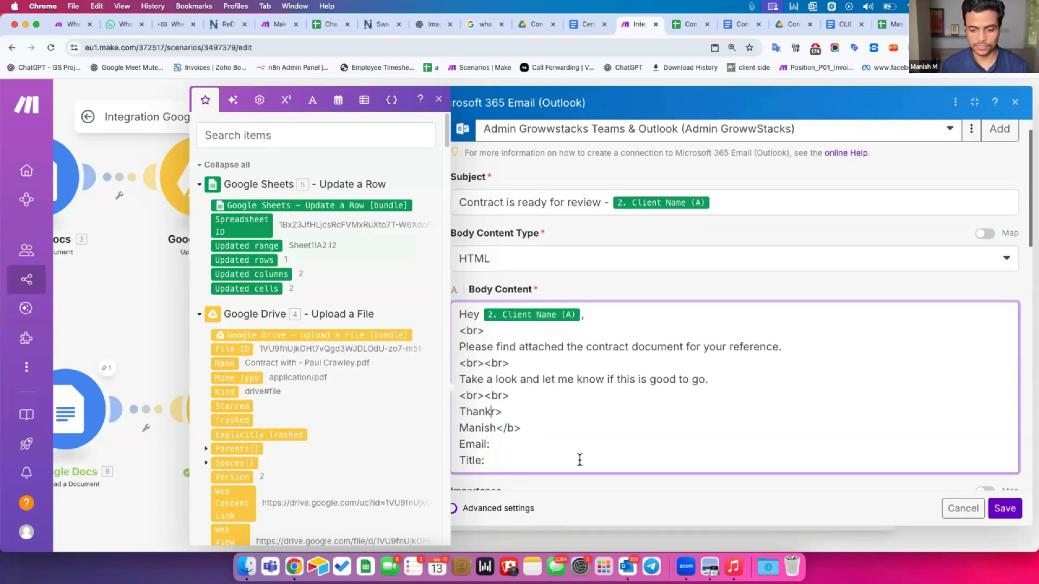
key("super+z")
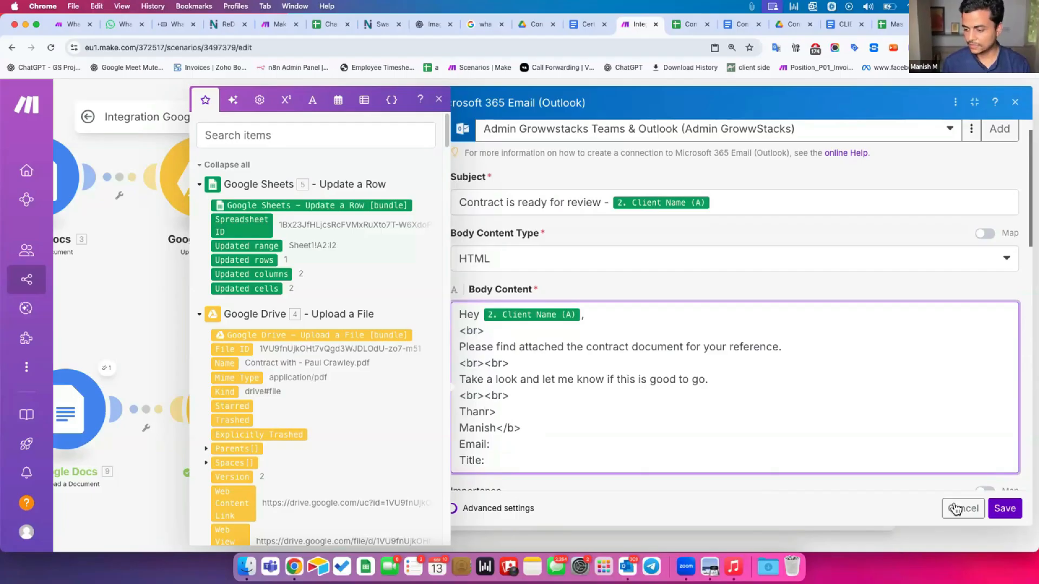
left_click(955, 509)
Reopen advanced settings and select the entire original email body
left_click(595, 507)
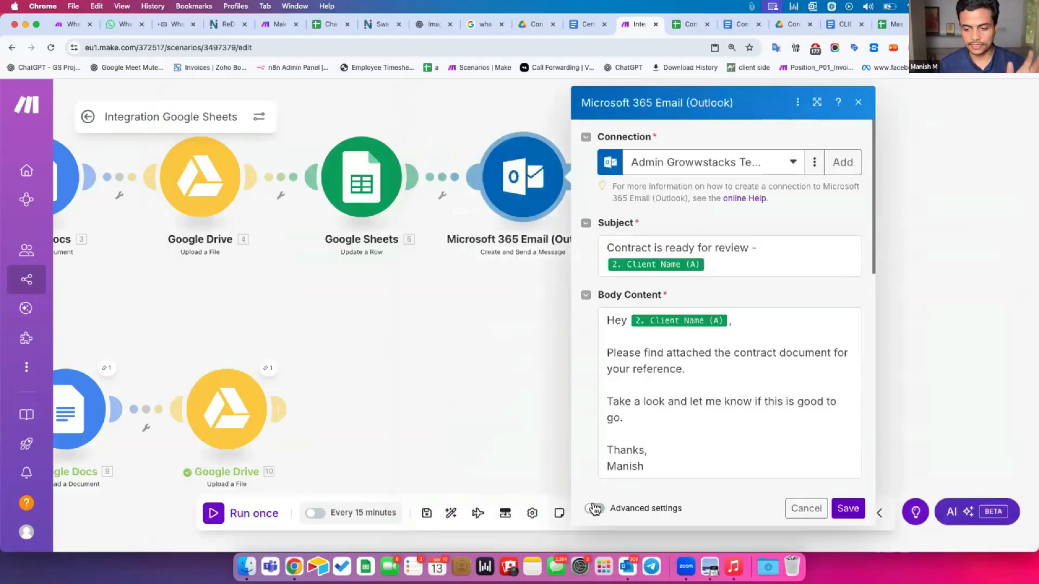
left_click(612, 373)
key("super+a")
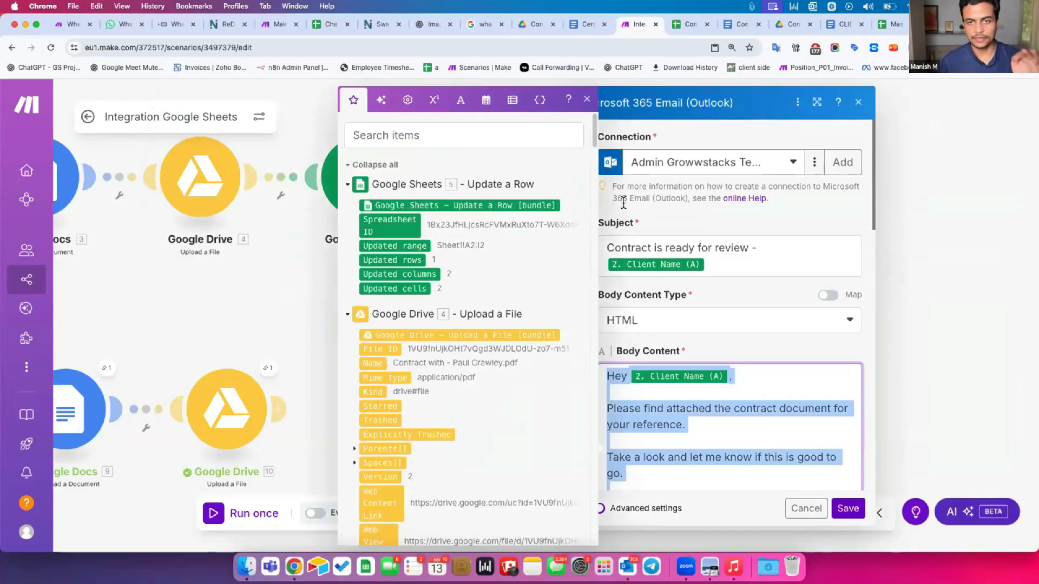
key("super+Tab")
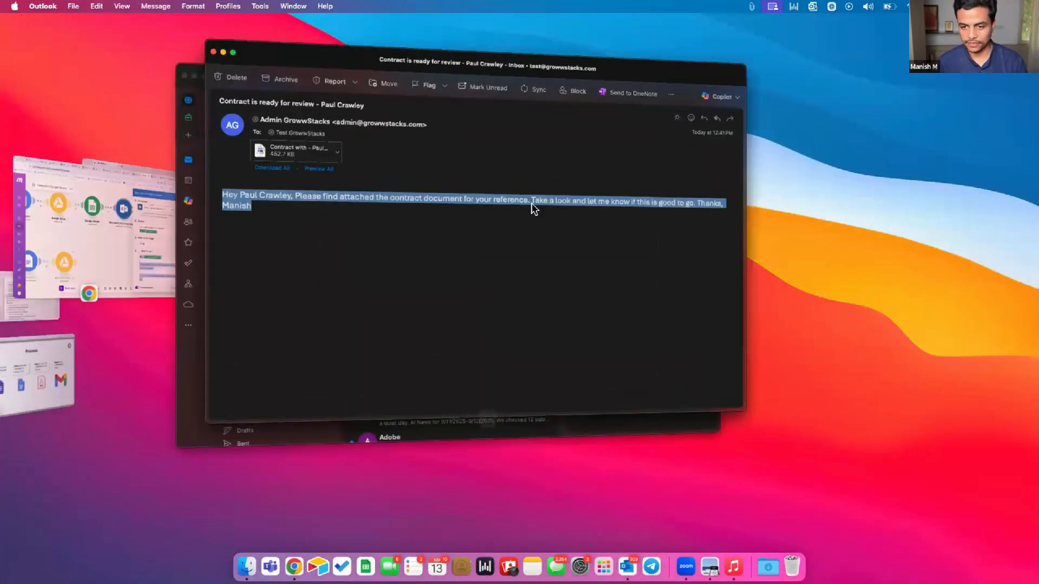
key("super+Tab")
key("super+t")
In ChatGPT, ask for the email in well-designed HTML with a professional, good-looking signature
type("chatgpt.com")
key("Return")
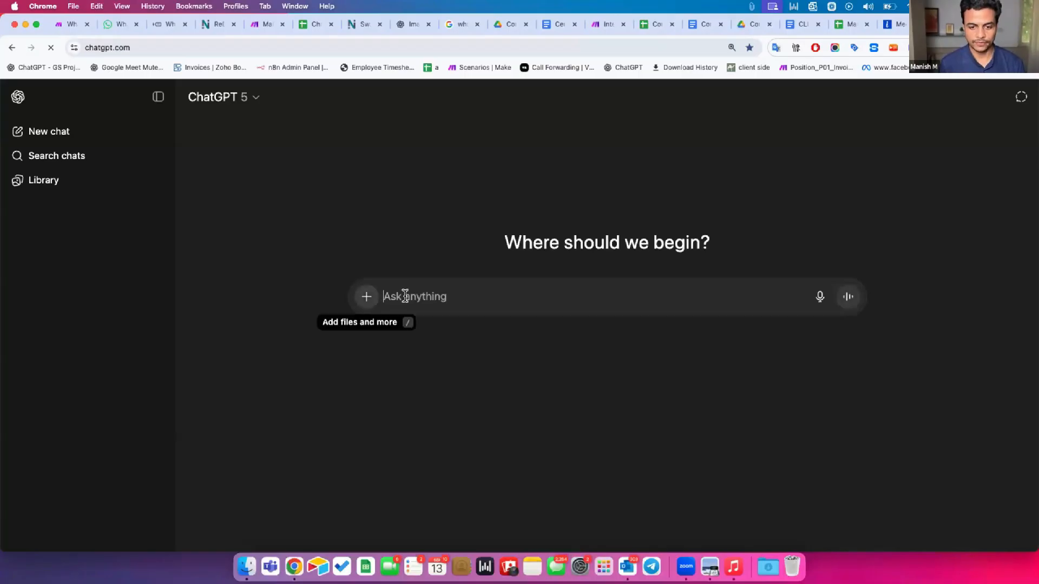
type("help me format this email in to a webb")
key("BackSpace")
key("BackSpace")
key("BackSpace")
type("ll deisgn")
key("BackSpace")
key("BackSpace")
key("BackSpace")
key("BackSpace")
type("signed HTML ")
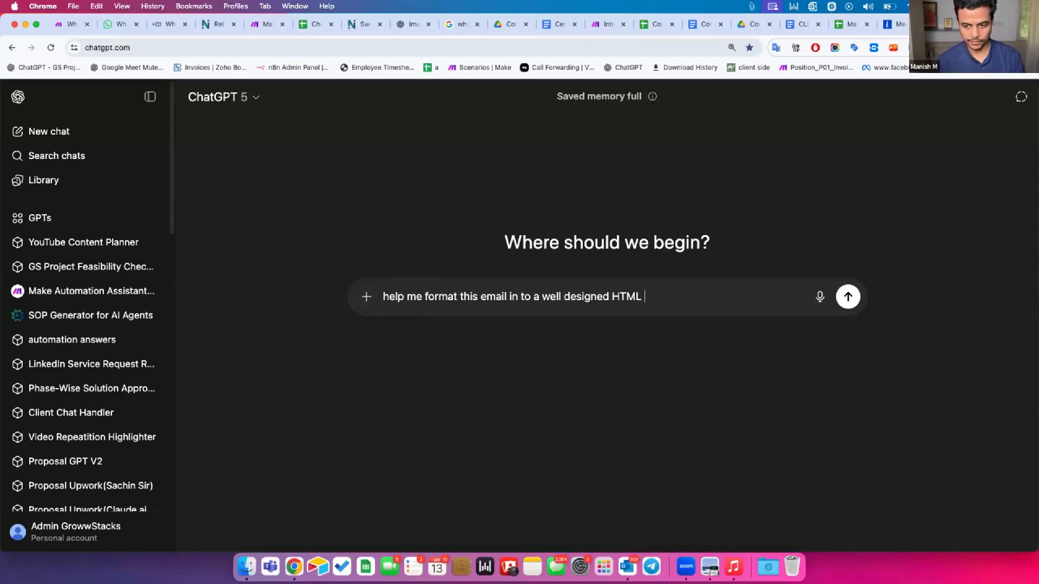
type("format.")
key("shift+Return")
key("shift+Return")
type("Keep the signature part professional and good looki")
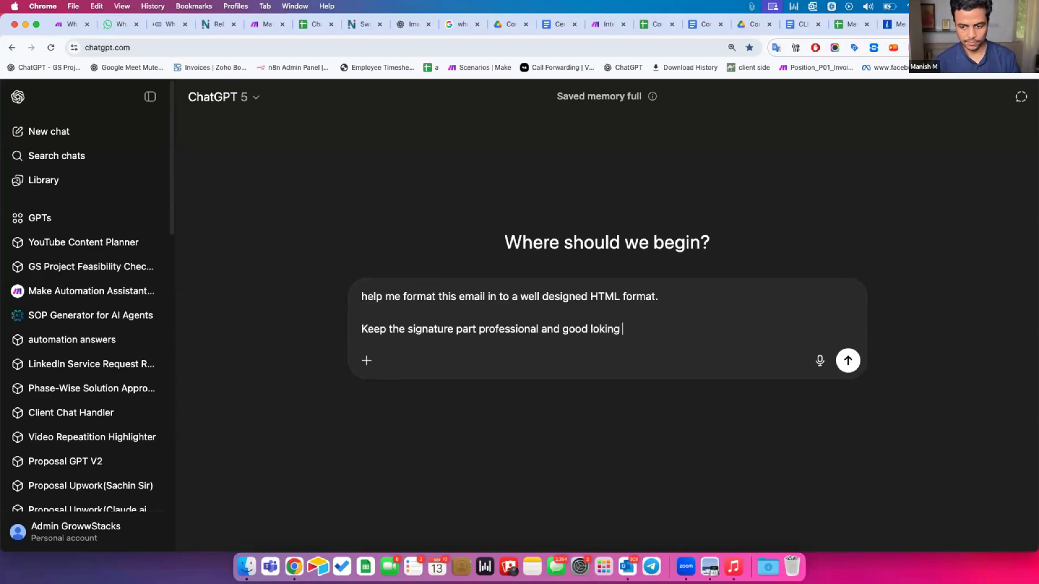
type("ng  Hey")
Paste the email body, add Title: Director, Company Name: Growwstacks Automation Solutions, phone and website, and send
key("super+v")
scroll(452, 353, "down", 2)
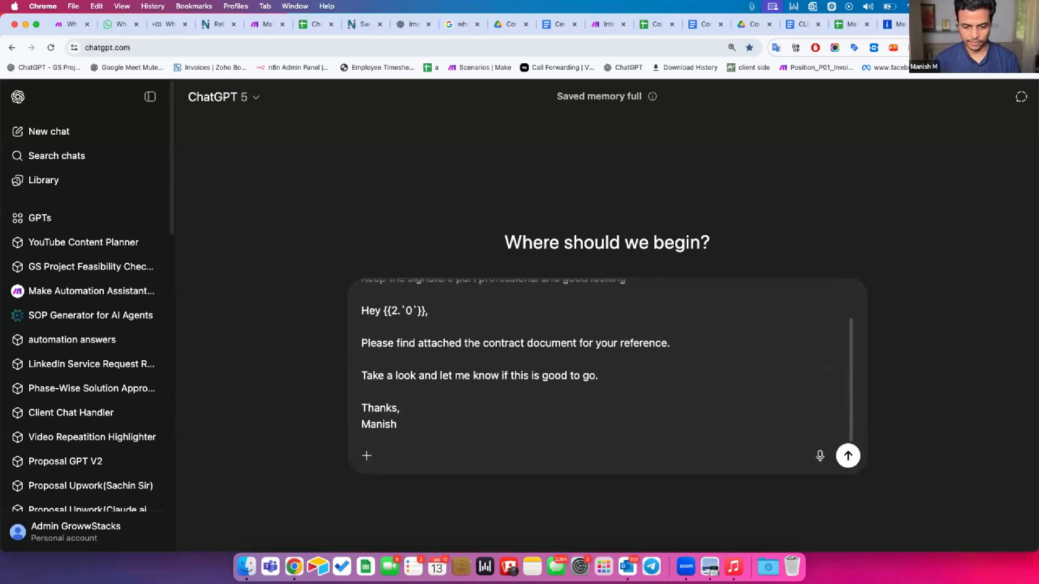
key("shift+Return")
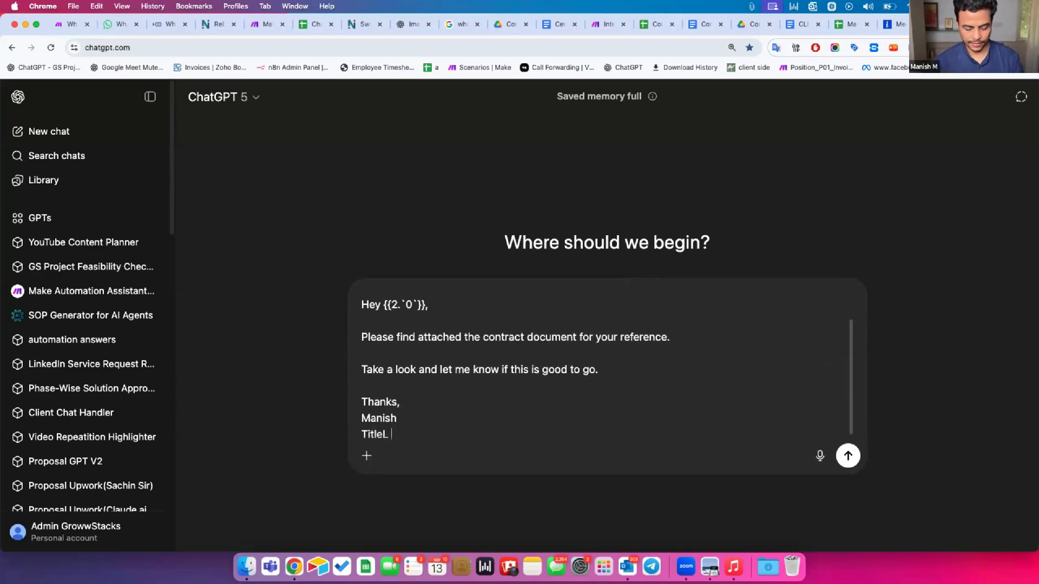
type("Title: Director")
key("shift+Return")
type("Company ")
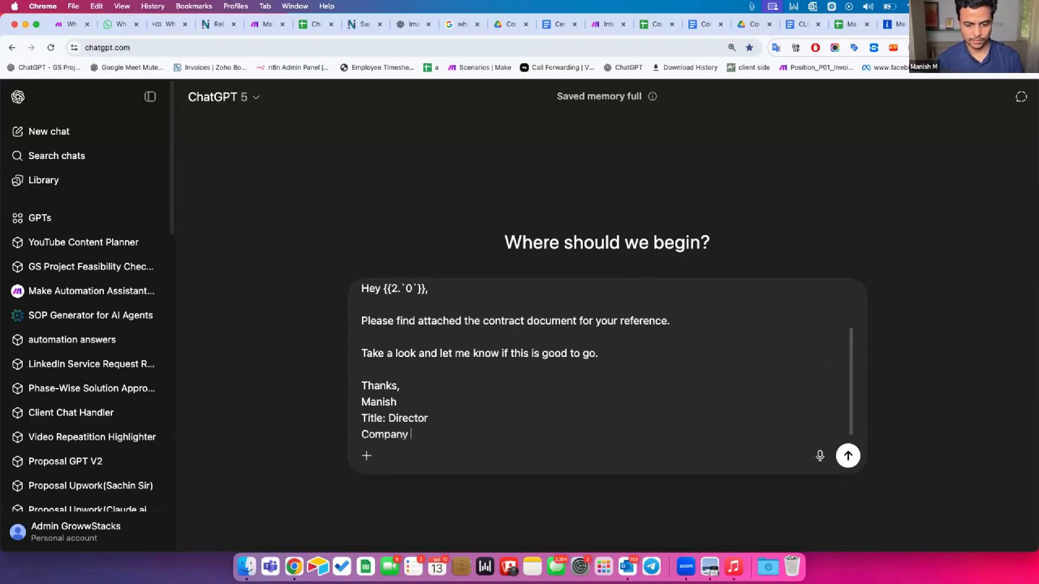
type("Name: Growwstacks Automation Solution")
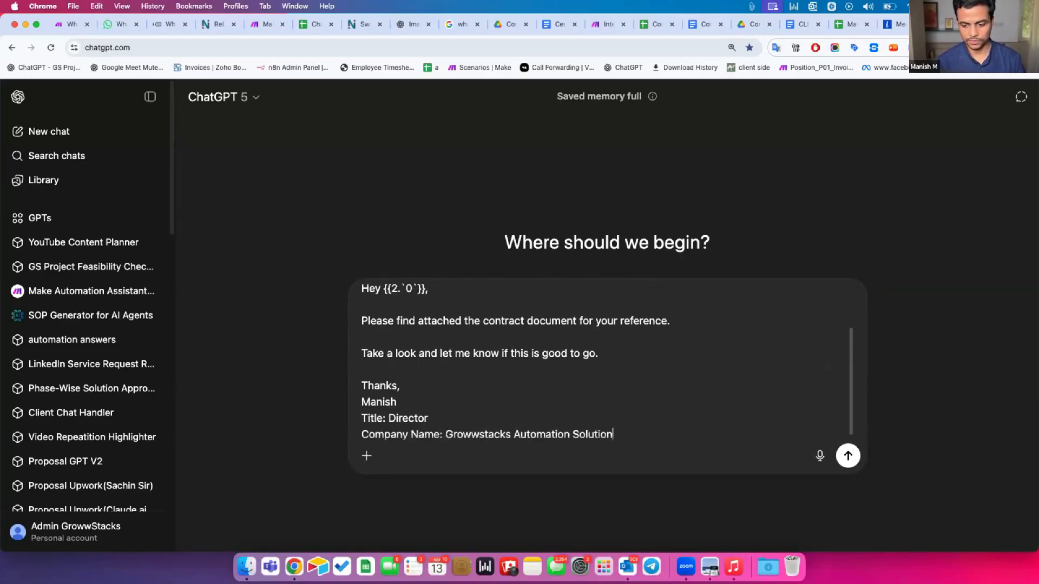
type("s")
key("shift+Return")
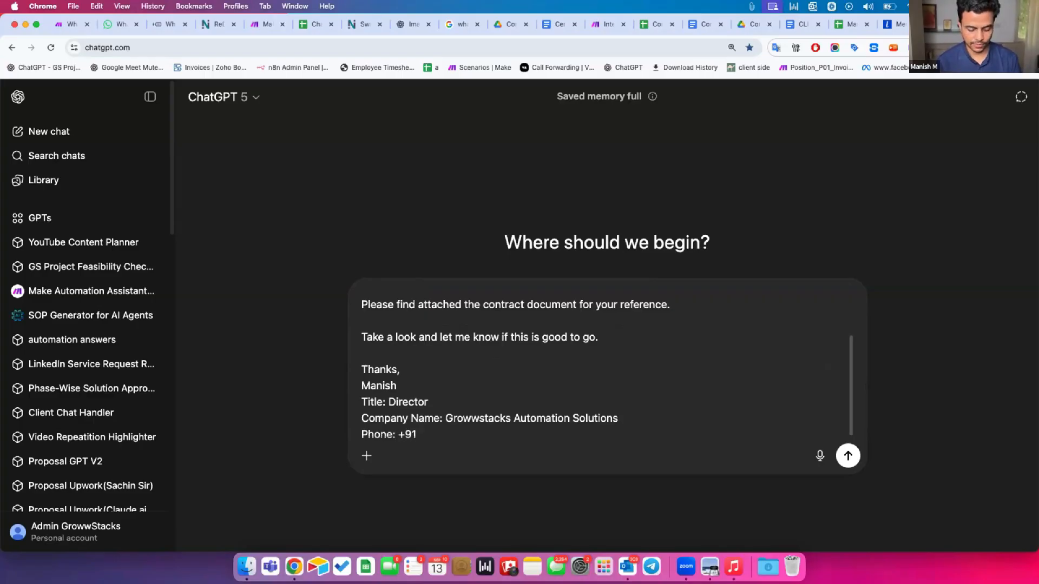
type("339155")
key("shift+Return")
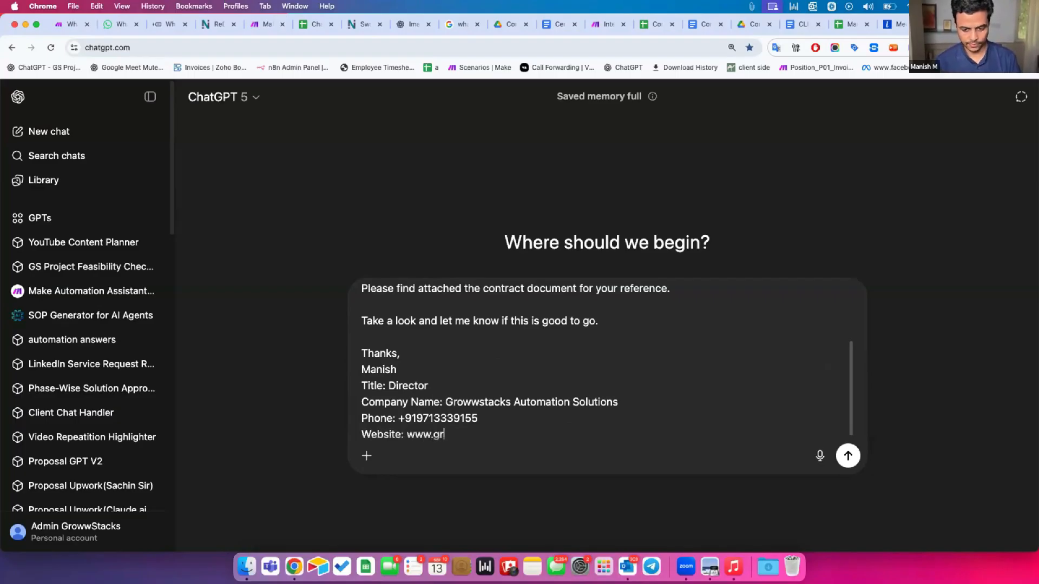
key("BackSpace")
type("owwstacks.com")
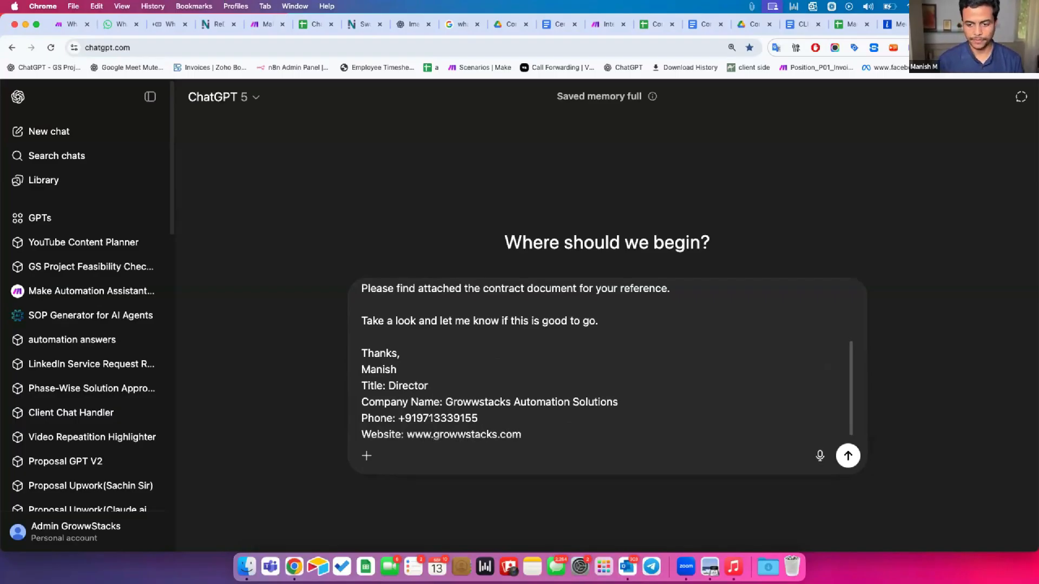
key("Return")
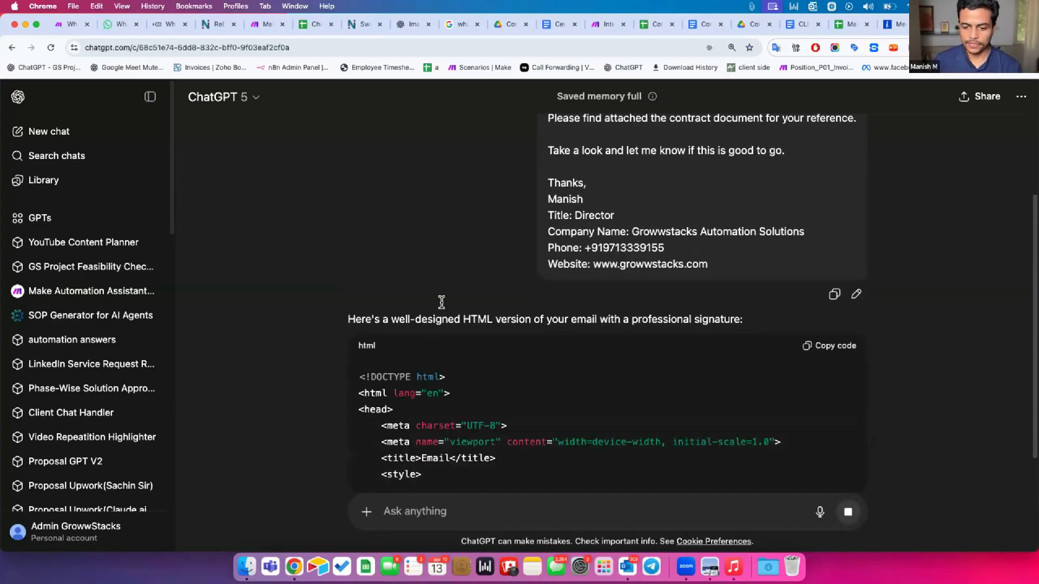
Review ChatGPT's styled HTML reply and copy its code block
scroll(444, 308, "down", 3)
scroll(444, 308, "down", 3)
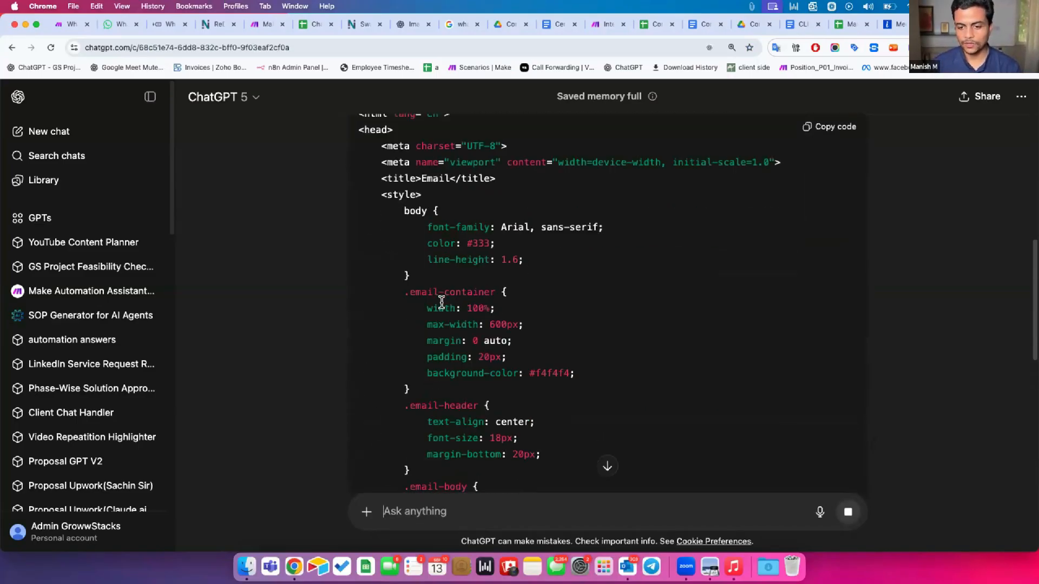
scroll(515, 244, "up", 3)
left_click_drag(575, 148, 734, 143)
scroll(411, 284, "down", 15)
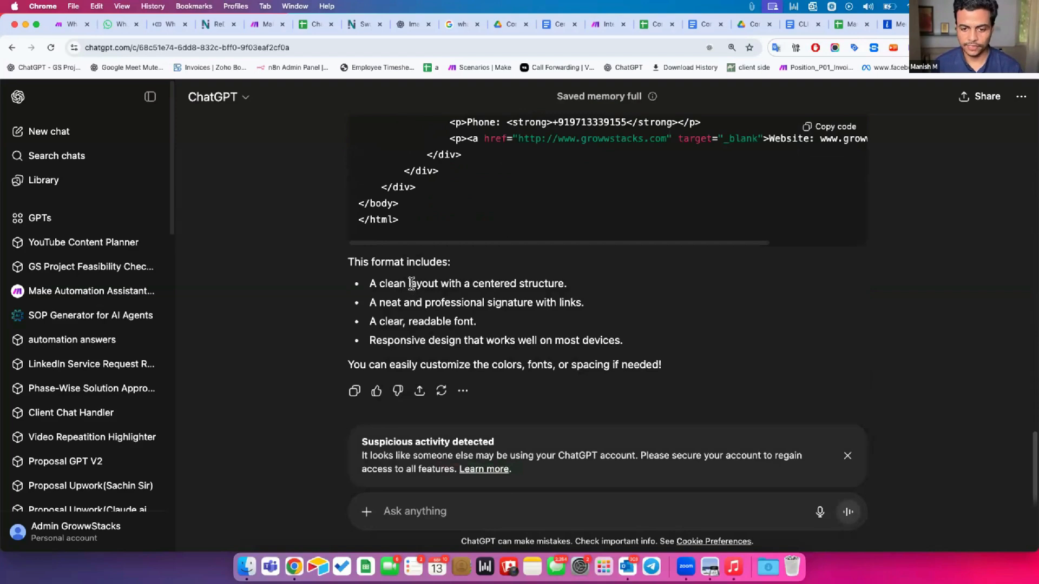
scroll(411, 283, "up", 15)
left_click(837, 273)
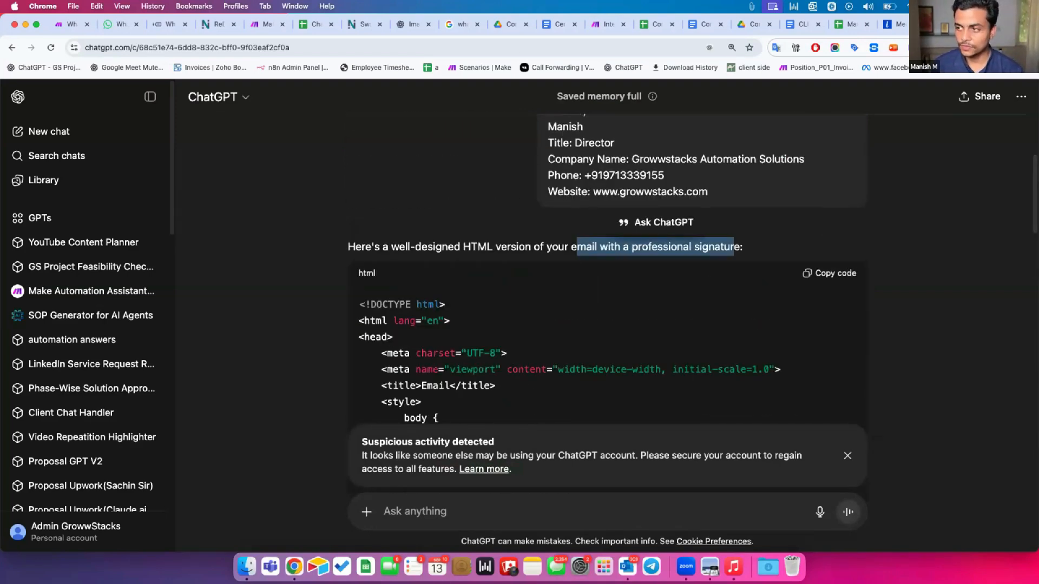
Search 'html parser' in a new tab and open Code Beautify's HTML Viewer
key("super+t")
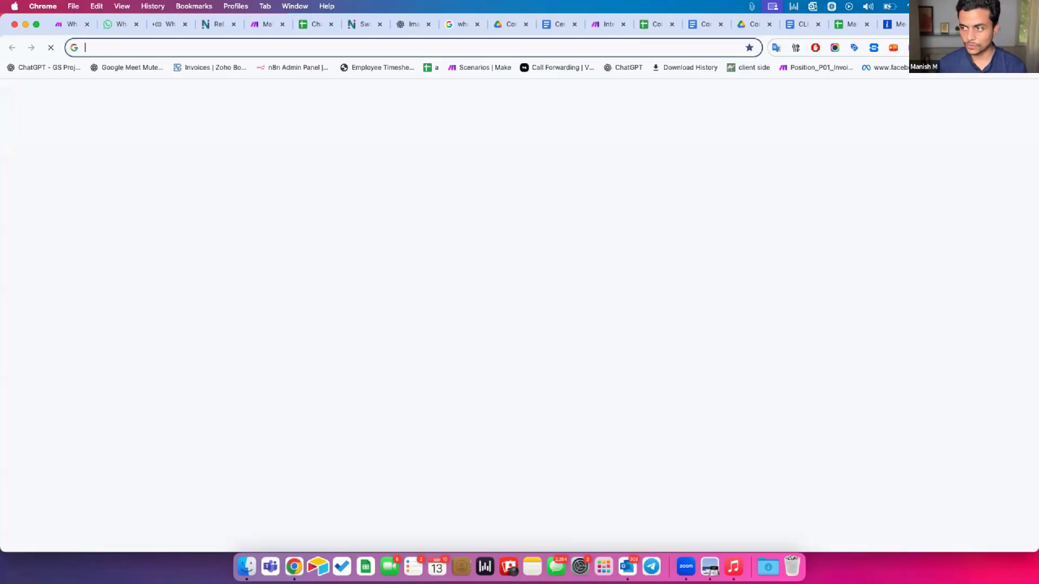
type("html parts")
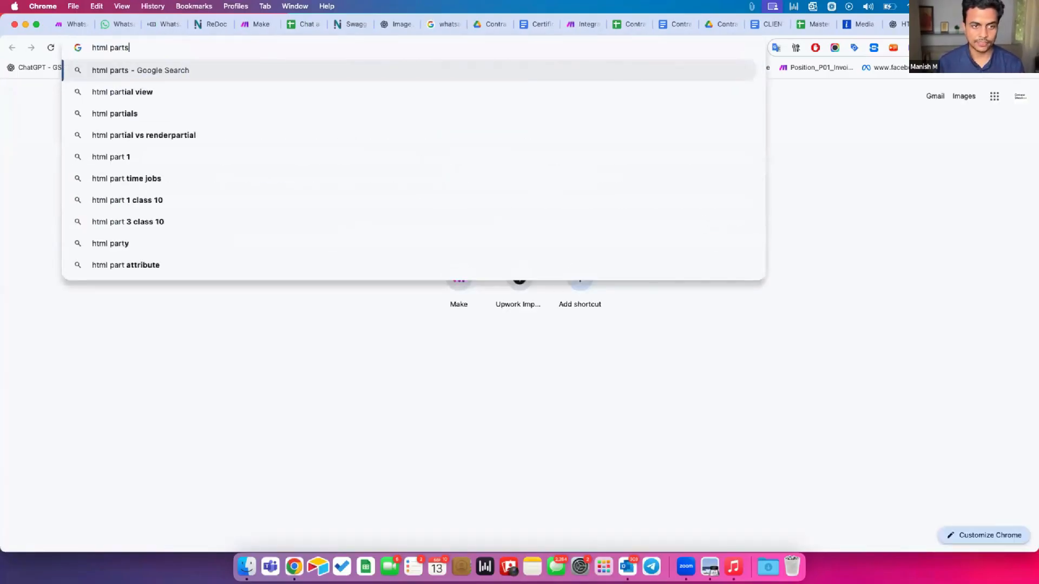
key("BackSpace")
key("BackSpace")
type("ser")
key("Return")
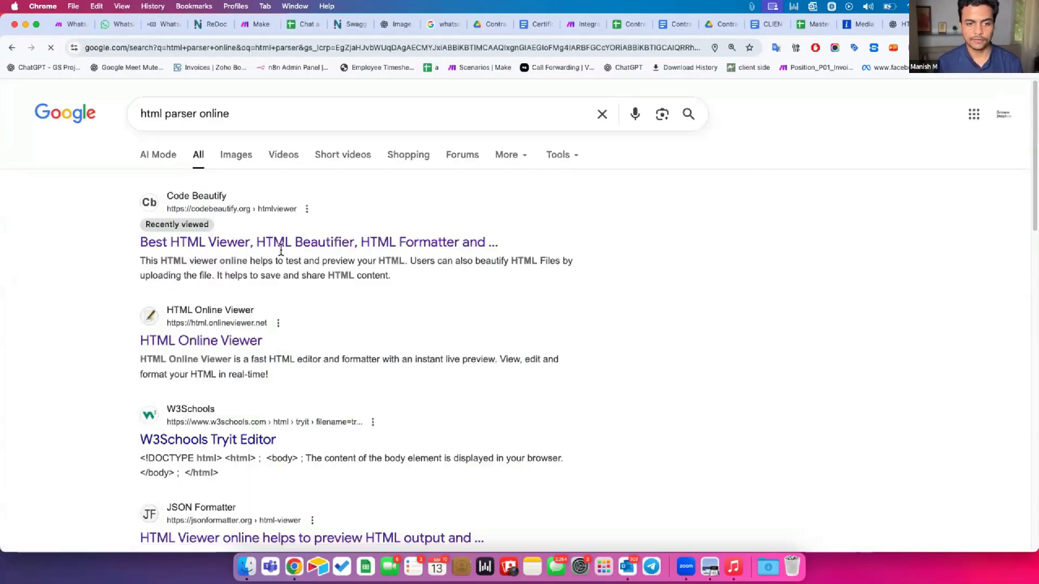
left_click(265, 247)
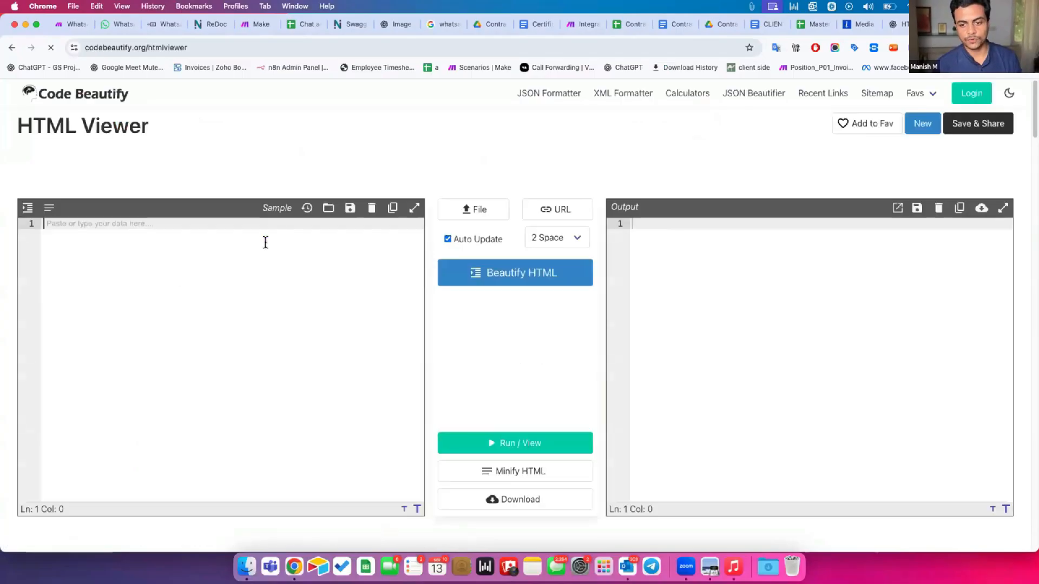
Paste the email HTML, check the rendered signature, and select all the code
key("super+v")
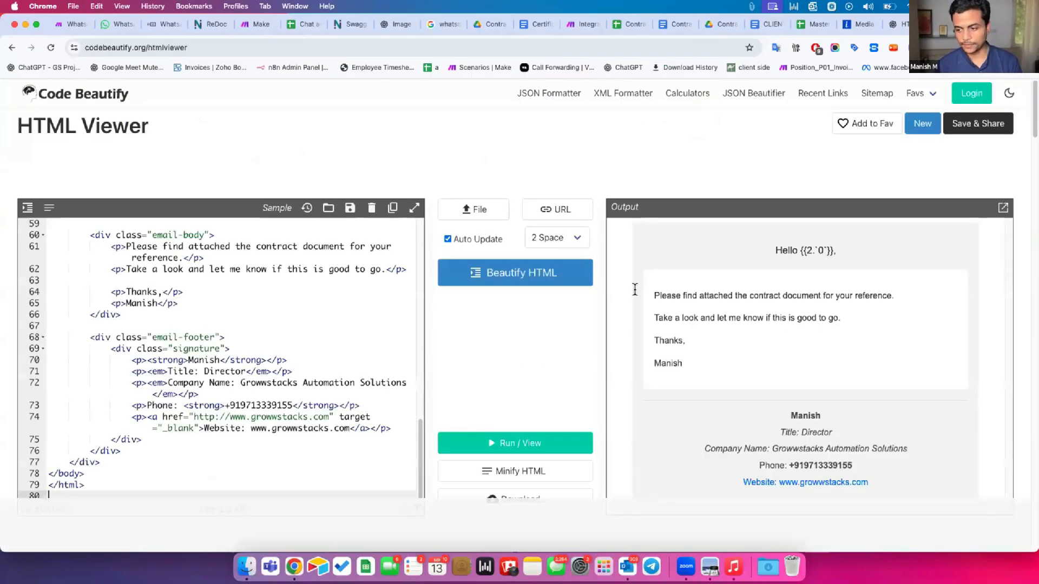
scroll(703, 308, "down", 2)
left_click_drag(790, 322, 869, 391)
left_click(811, 300)
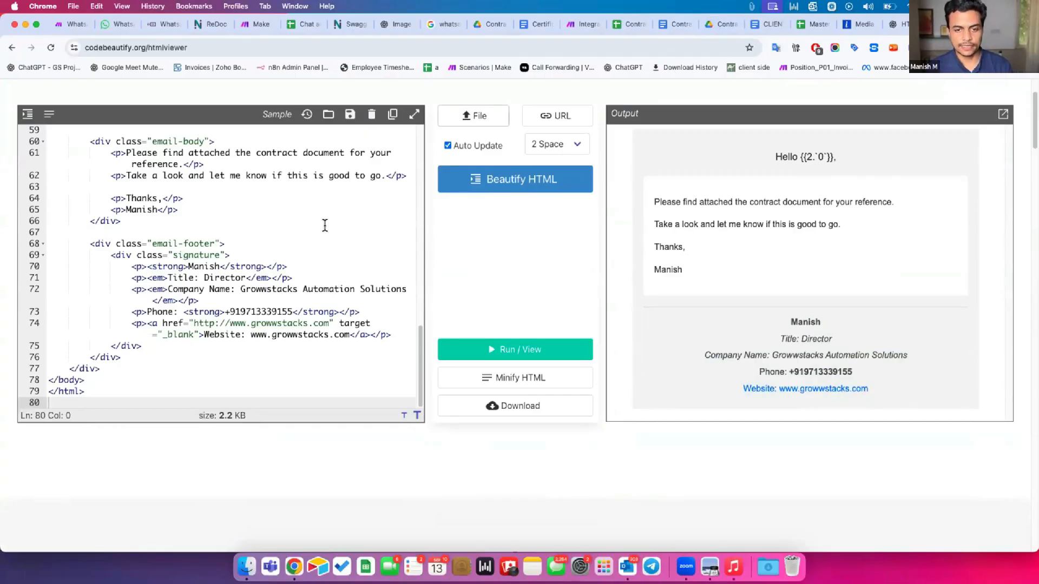
key("super+a")
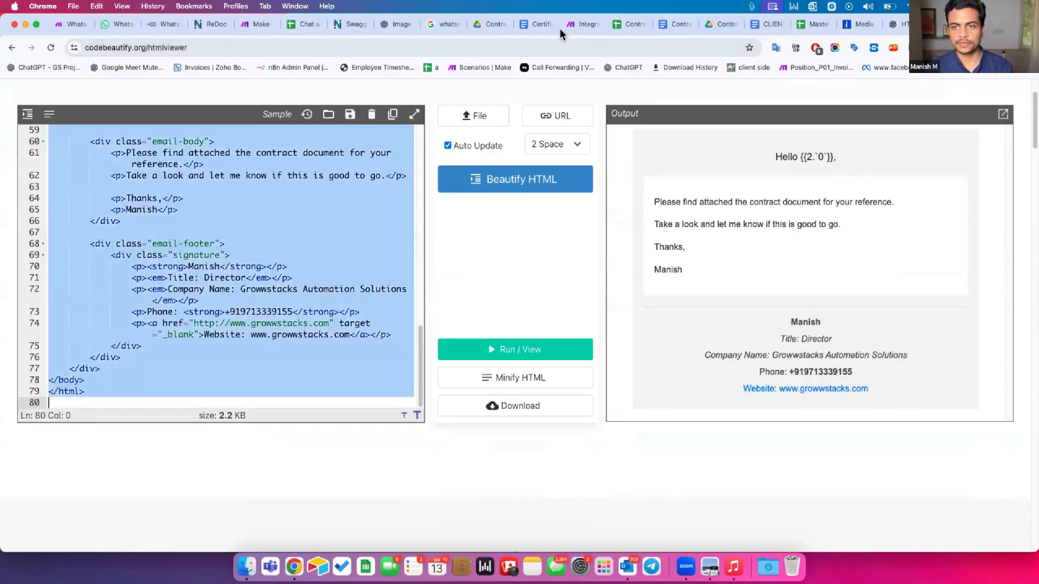
Replace the Outlook email body with the styled HTML, confirm the Client Name greeting, and save the module
key("super+c")
left_click(582, 23)
key("super+v")
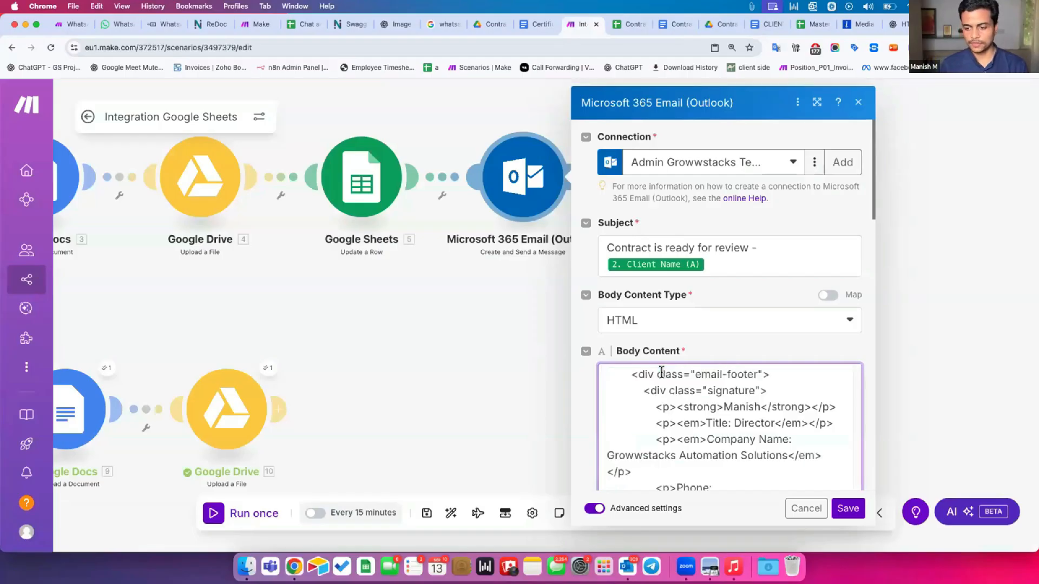
left_click(817, 102)
scroll(703, 293, "down", 5)
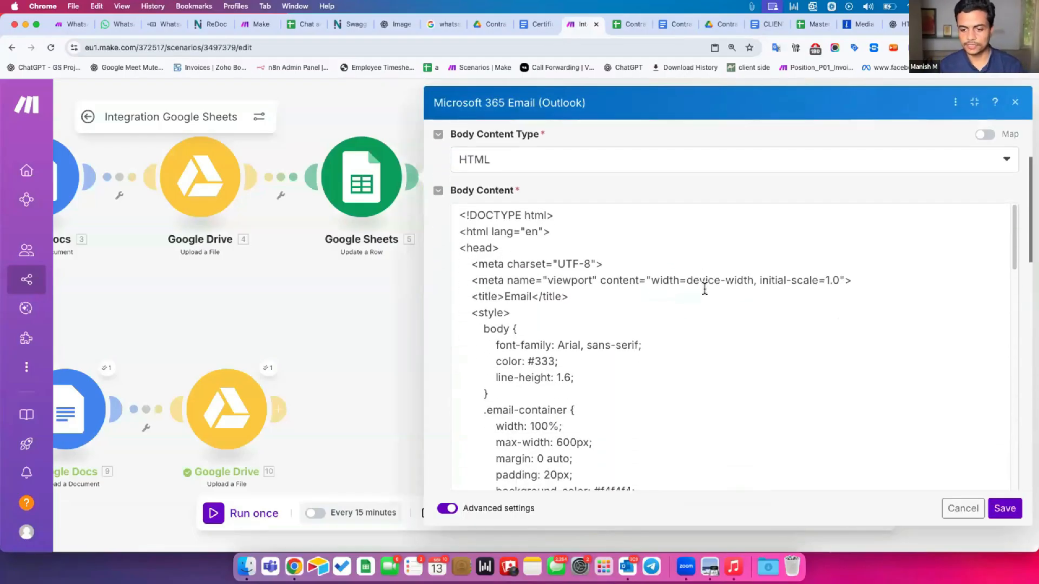
scroll(705, 289, "down", 10)
left_click_drag(518, 295, 656, 293)
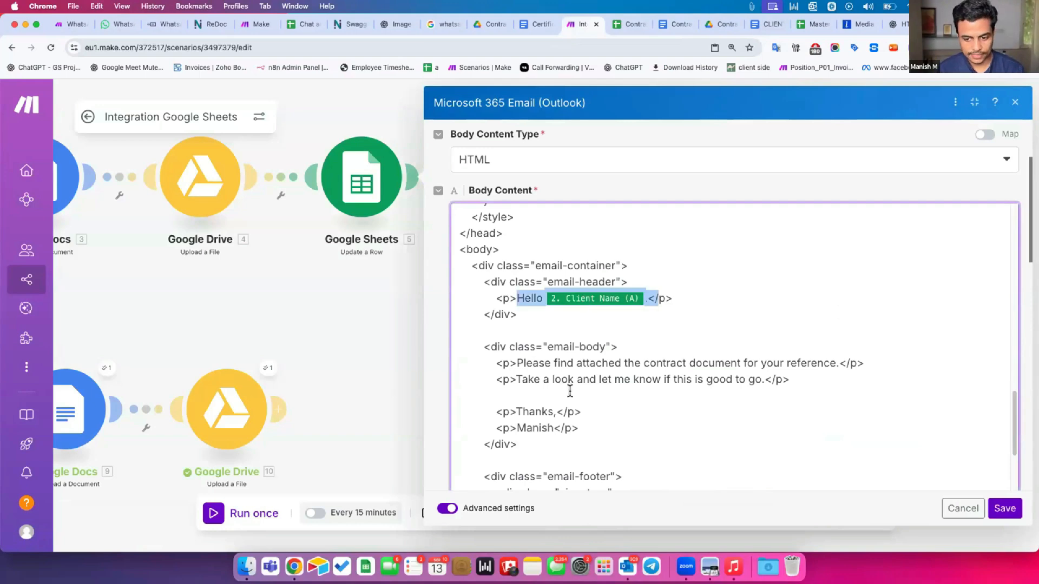
scroll(569, 391, "down", 5)
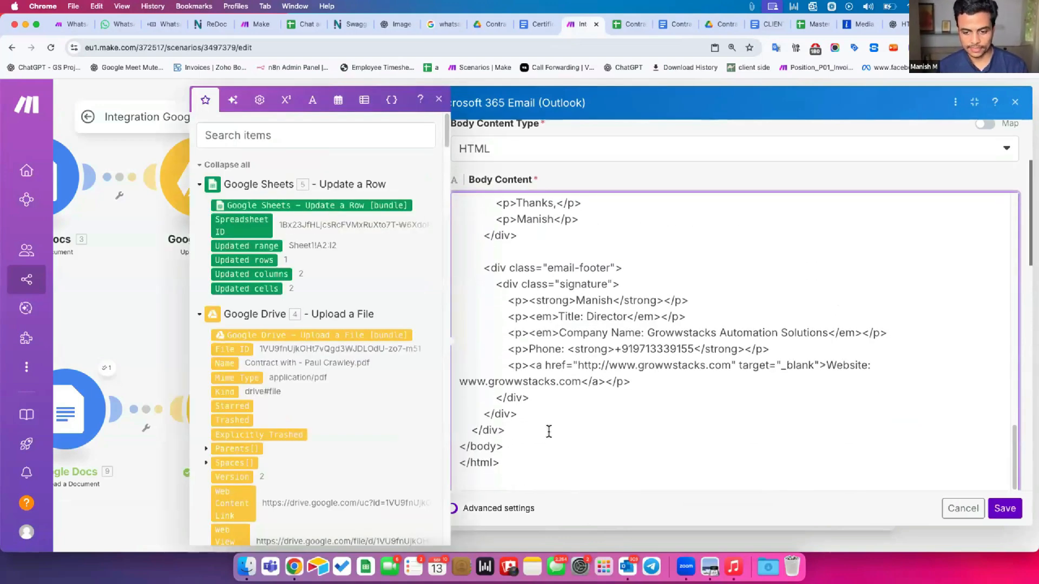
left_click(1004, 509)
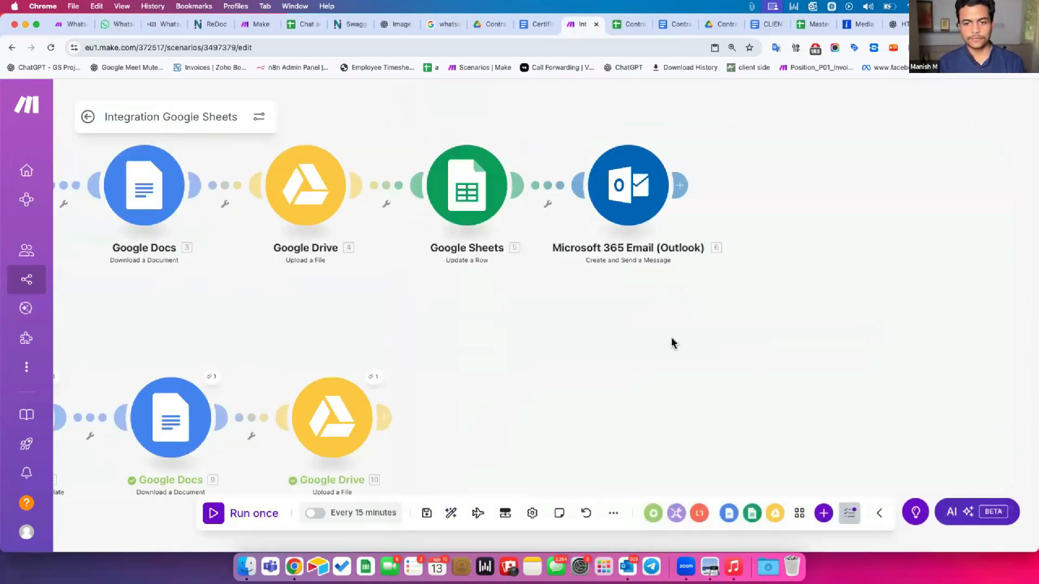
Test-run only the Outlook module using a sample client name and a test e-mail address
right_click(743, 205)
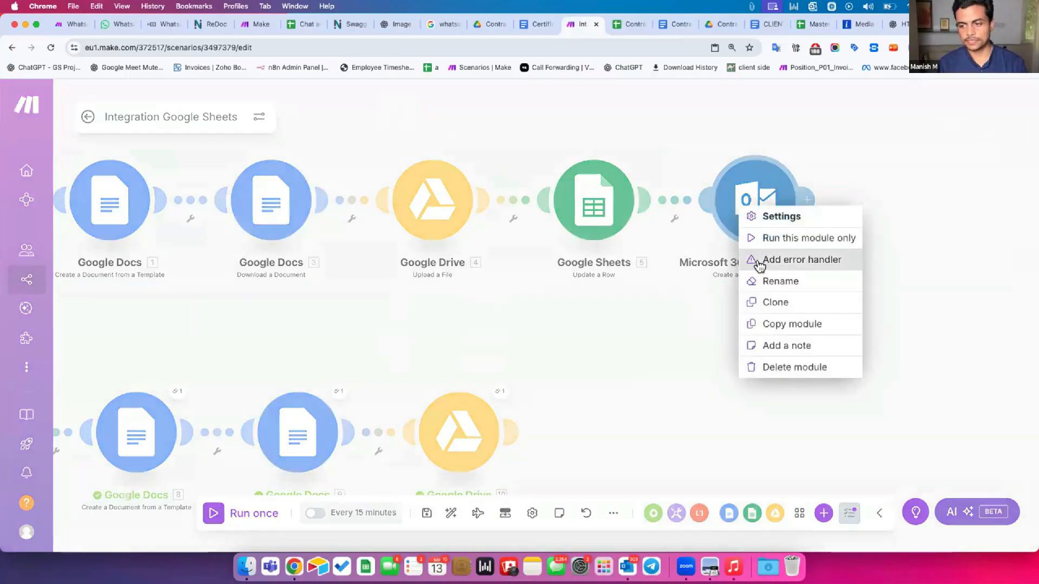
left_click(769, 238)
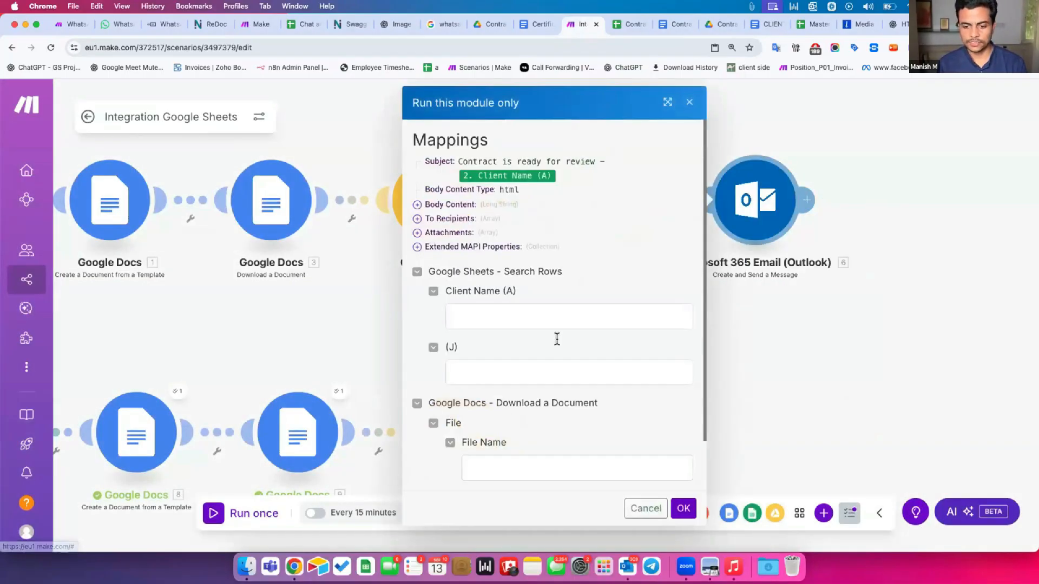
scroll(557, 340, "down", 1)
scroll(557, 340, "up", 1)
left_click(493, 314)
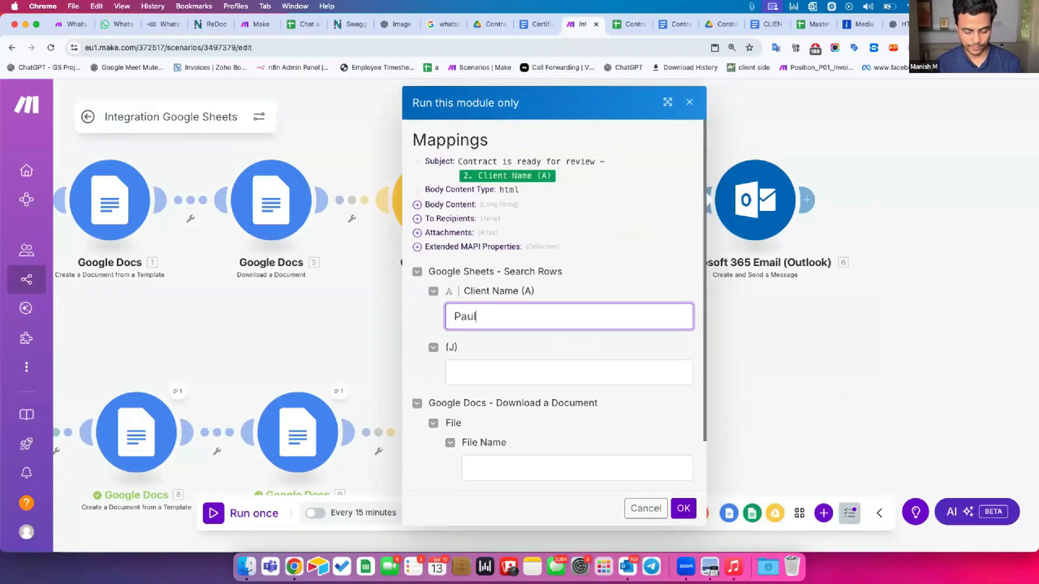
scroll(528, 390, "down", 2)
left_click(497, 310)
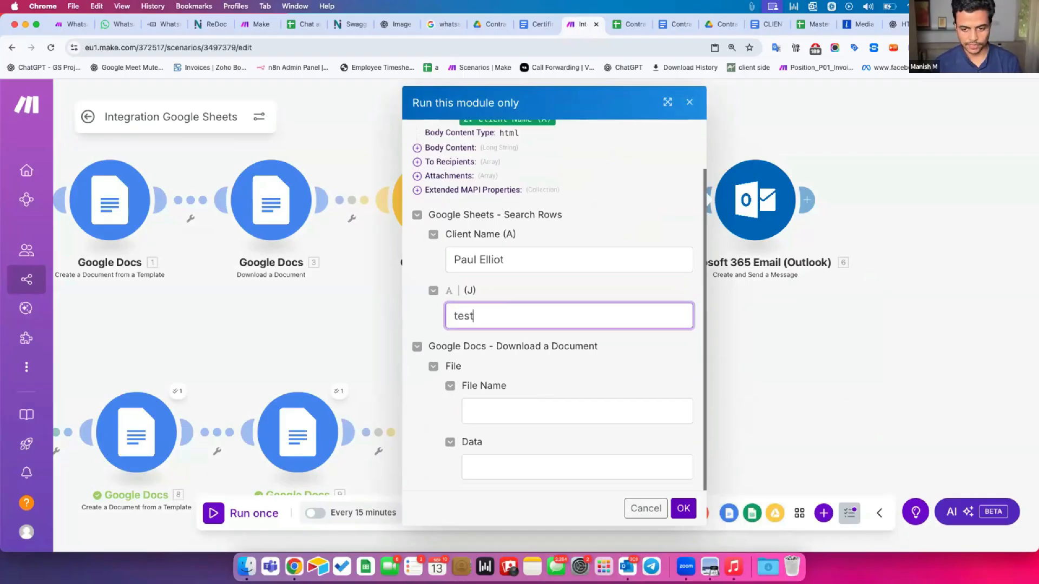
left_click(676, 510)
left_click_drag(507, 334, 640, 317)
Run the whole scenario once and check that all six modules succeed
left_click_drag(308, 344, 413, 376)
left_click(213, 513)
left_click_drag(378, 292, 333, 285)
left_click_drag(404, 303, 400, 335)
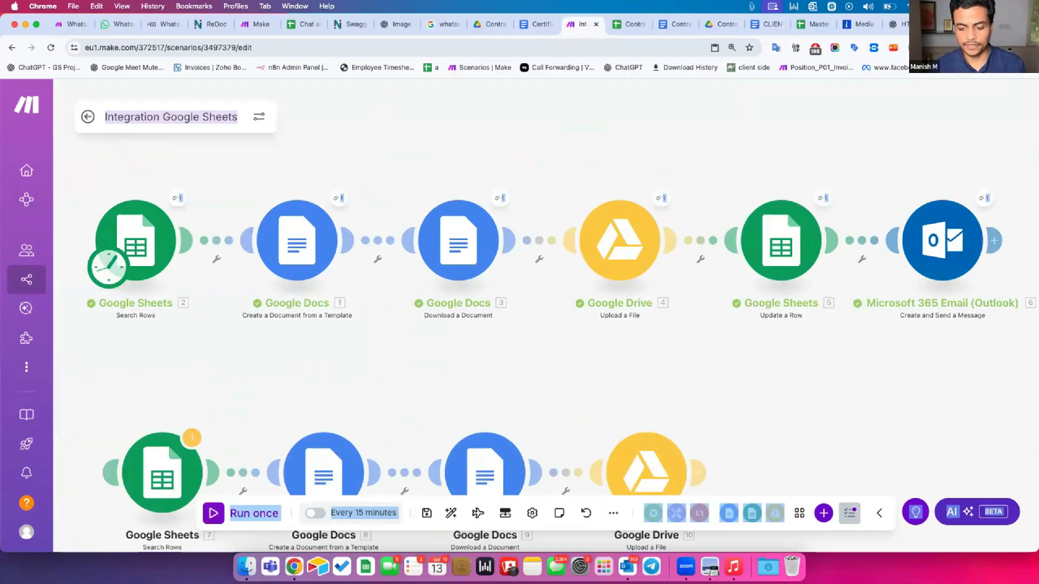
Open the newest 'Contract is ready for review' email from the Outlook inbox in its own window
left_click(623, 567)
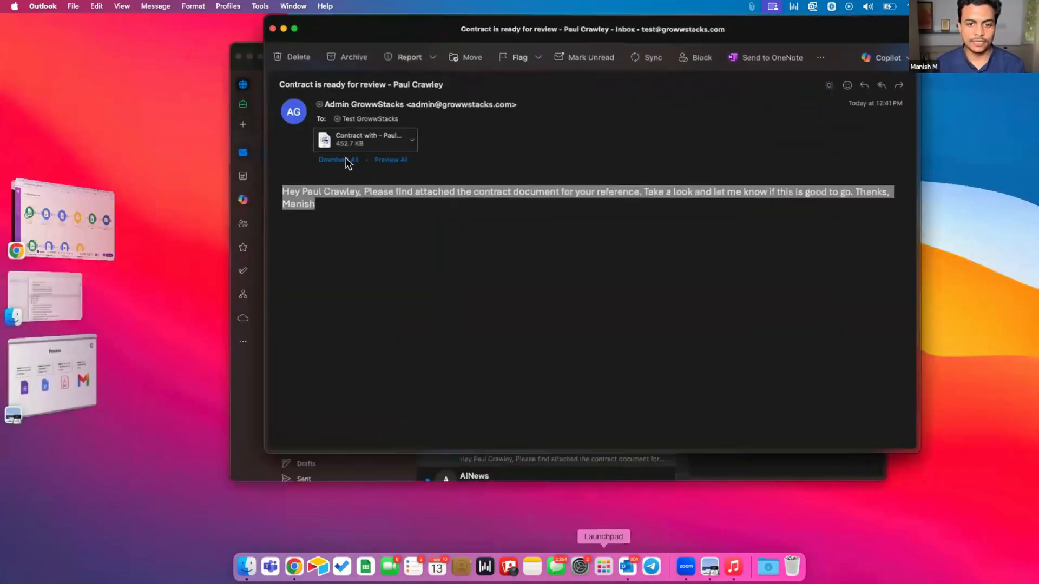
left_click_drag(389, 23, 706, 34)
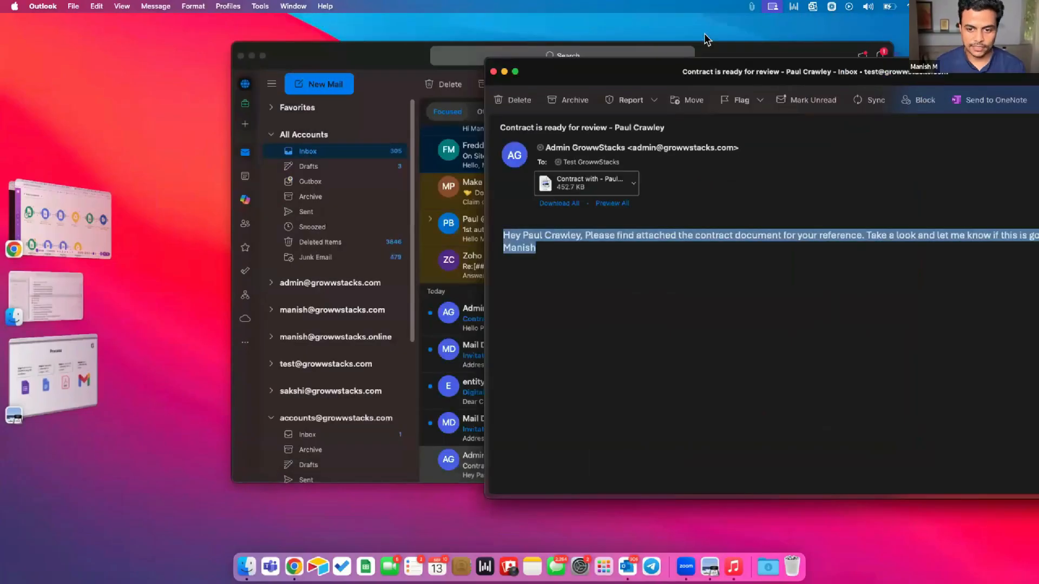
double_click(496, 316)
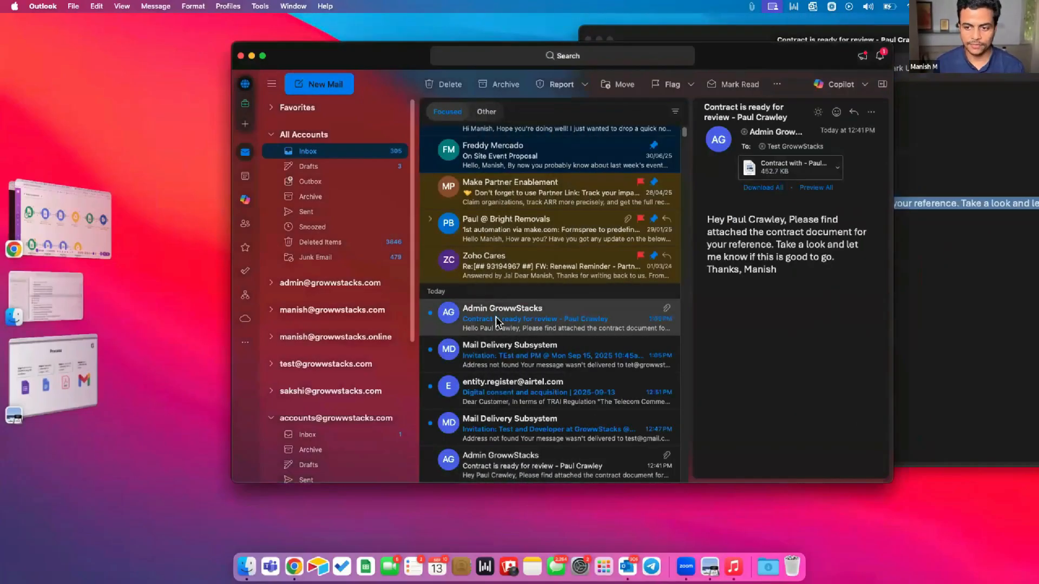
left_click_drag(454, 43, 624, 41)
Inspect the attached contract, the greeting, the body paragraphs and the Director signature block
scroll(537, 317, "up", 1)
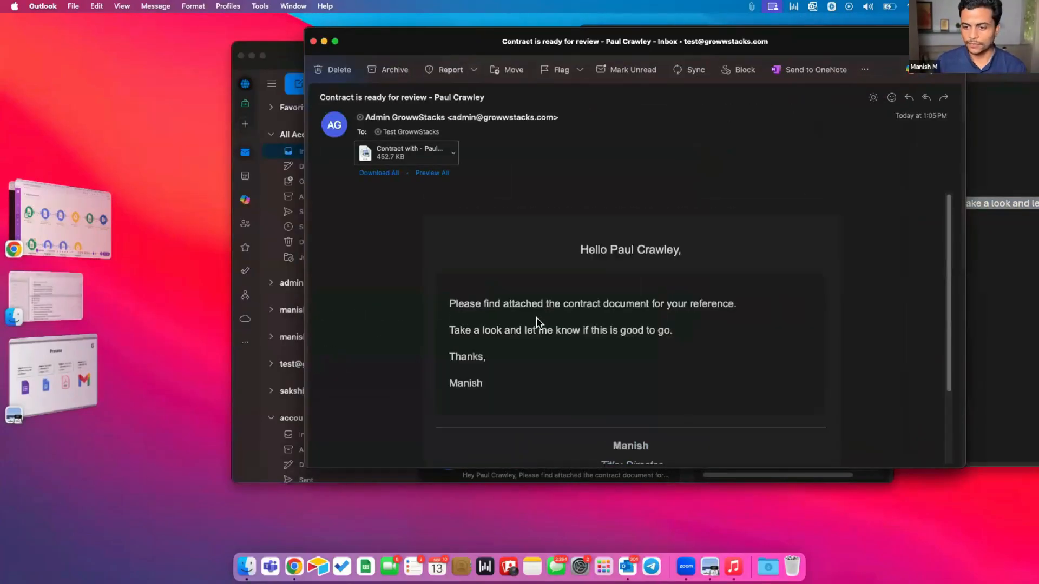
left_click(430, 174)
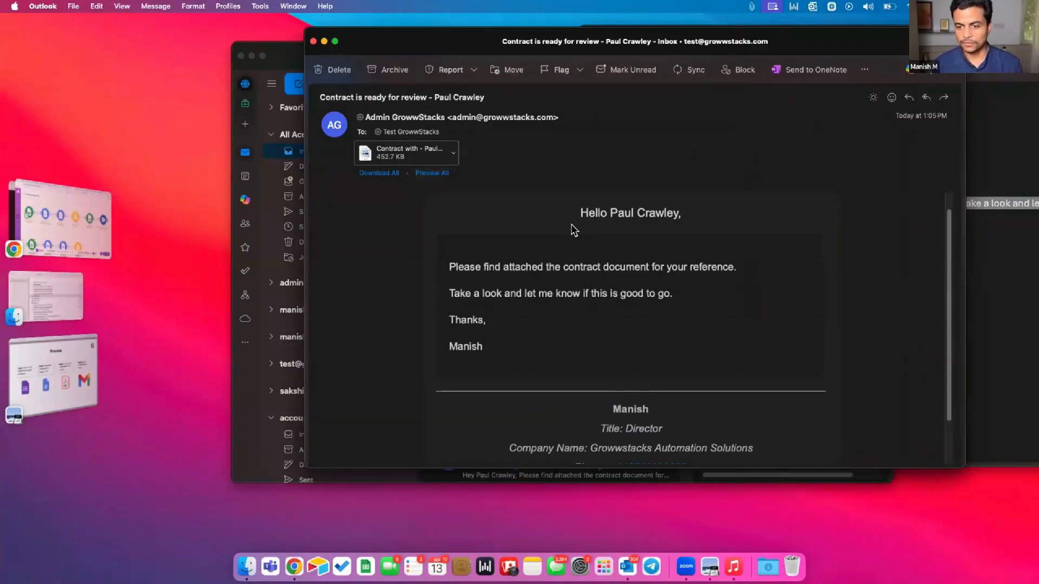
scroll(572, 230, "up", 1)
left_click_drag(578, 232, 649, 234)
left_click(456, 285)
left_click_drag(456, 291, 471, 363)
left_click_drag(472, 365, 464, 275)
scroll(464, 275, "down", 3)
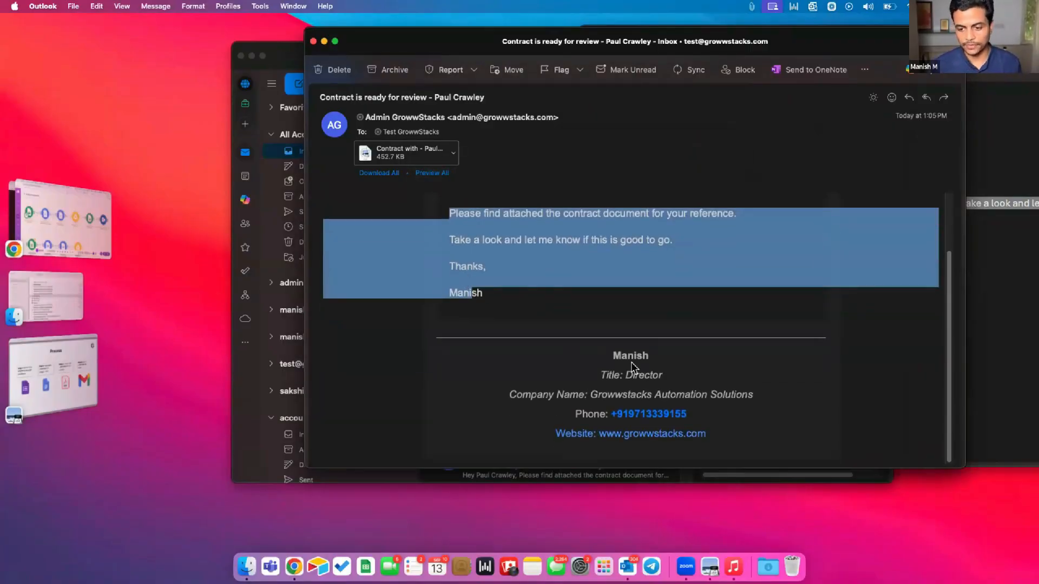